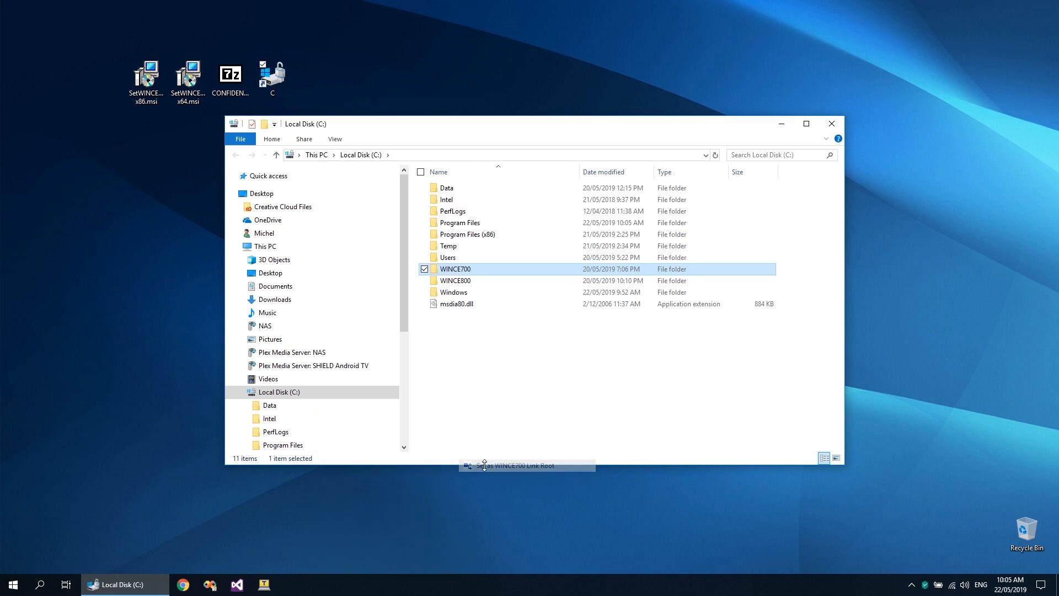
- Set the WINCE800 folder on Local Disk (C:) as the WINCE800 Link Root
right_click(468, 282)
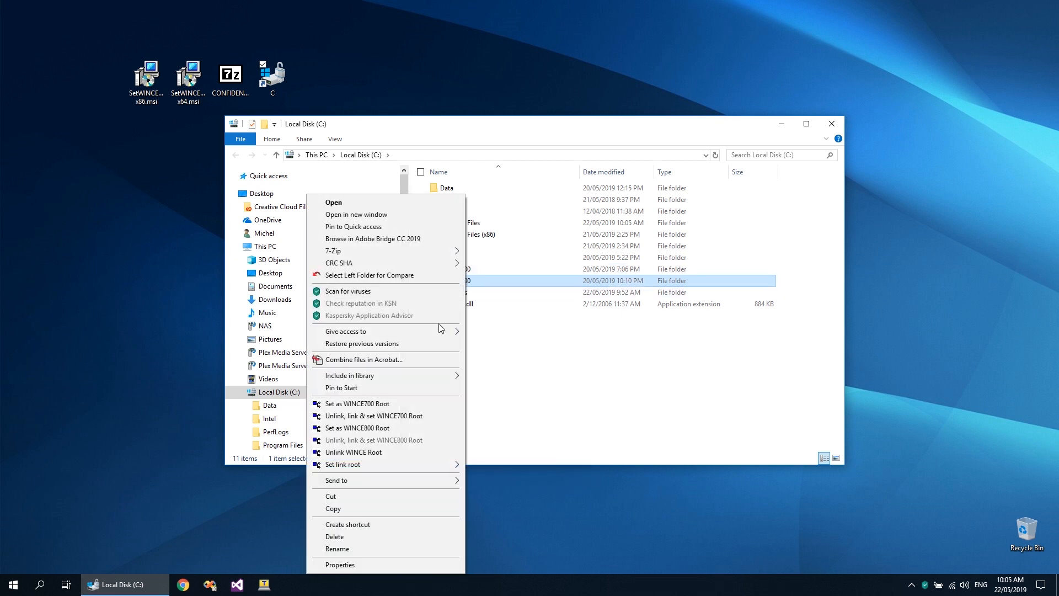
mouse_move(425, 465)
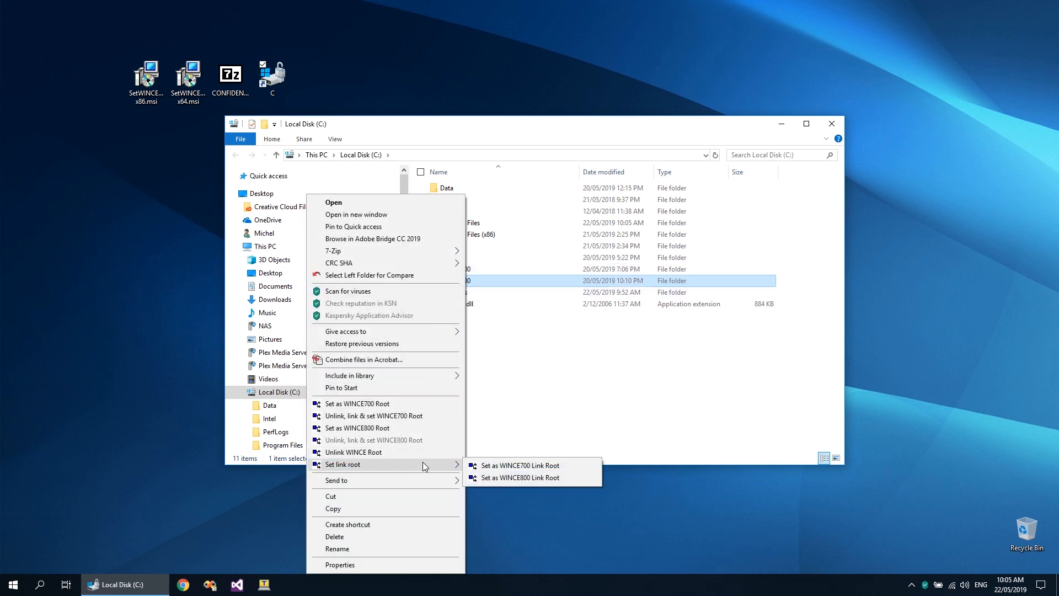
click(504, 477)
- Create a new folder named WINCEROOTS in the root of Local Disk (C:)
right_click(469, 370)
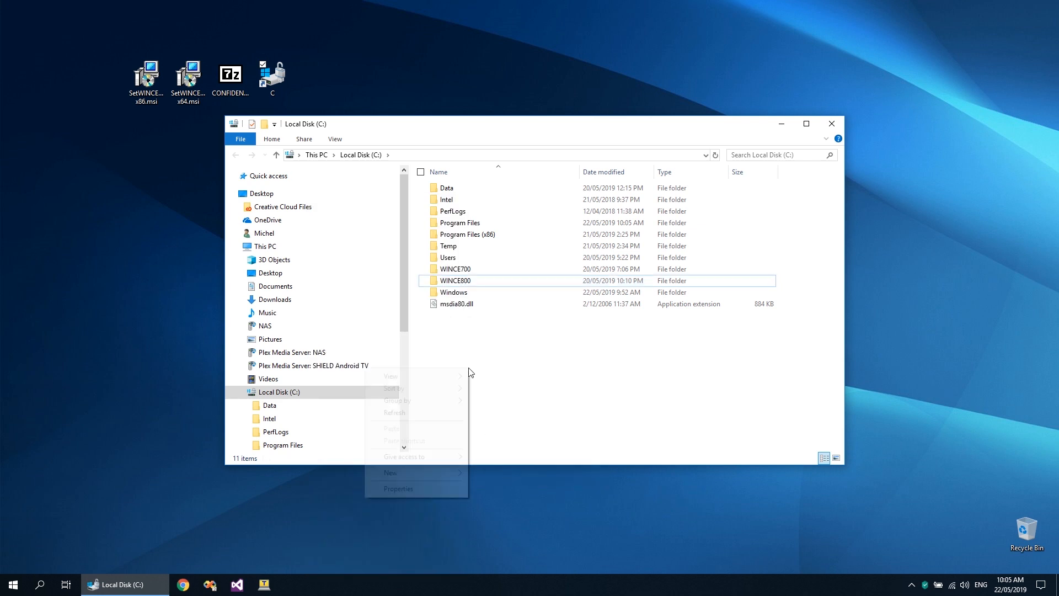
mouse_move(449, 473)
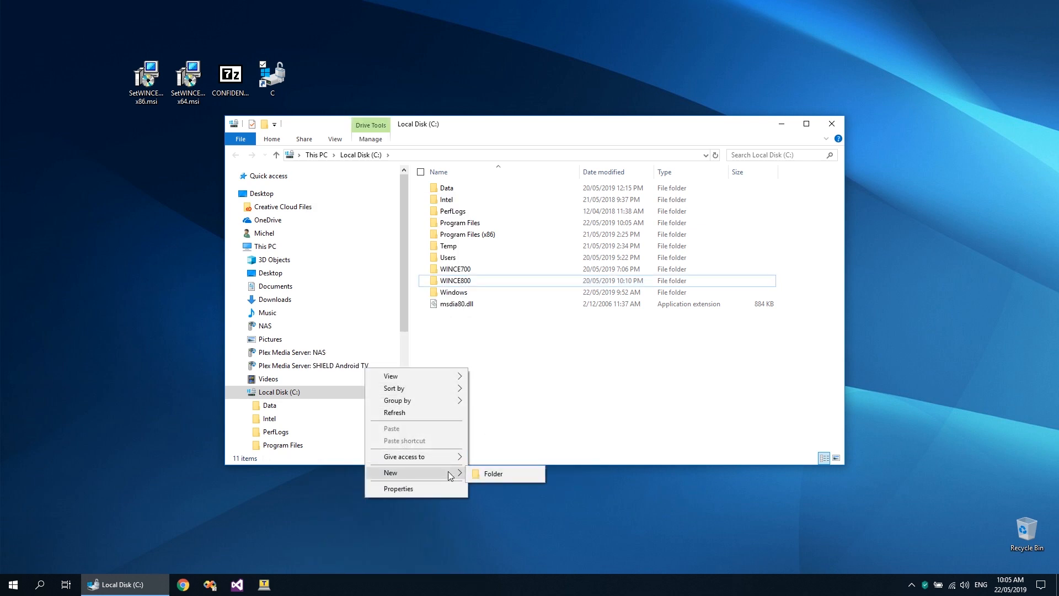
click(493, 474)
text(WINC)
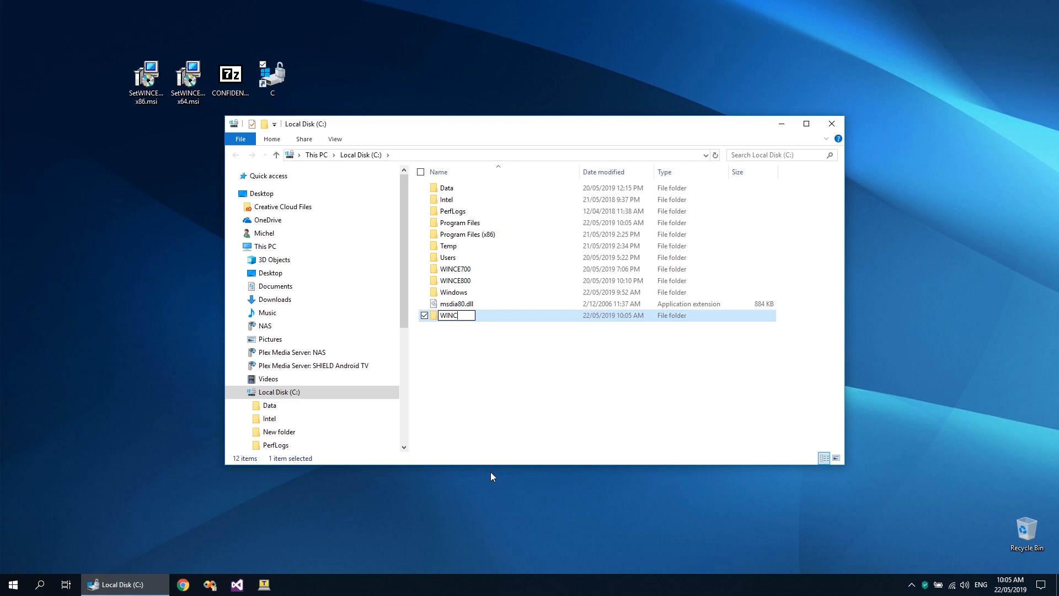
text(EROOTS)
key(Return)
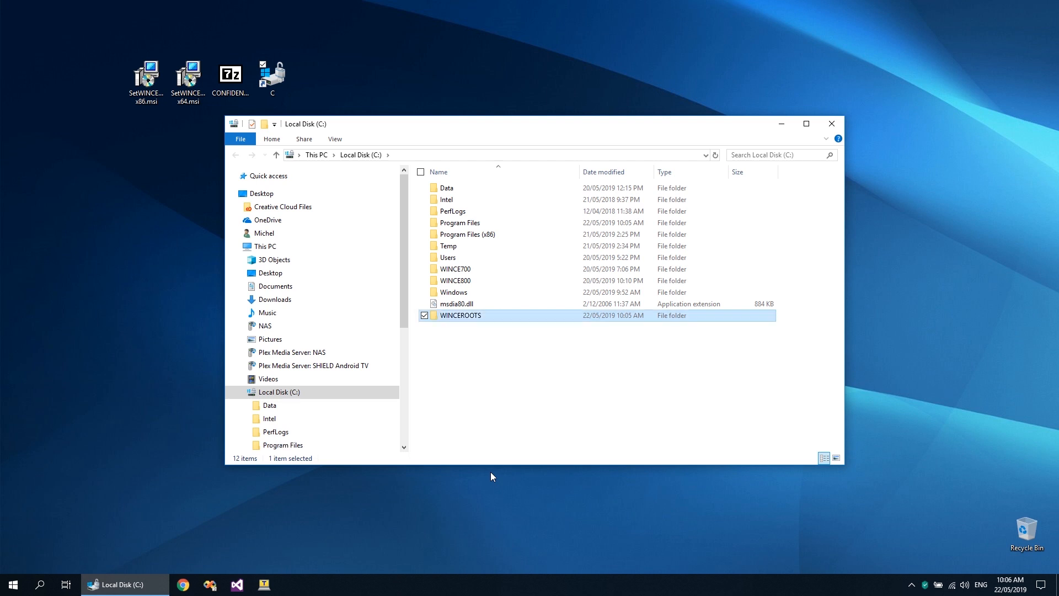
- Extract the CONFIDENTIAL 7z archive from the desktop into the WINCEROOTS folder with 7-Zip, supplying the archive password
key(Return)
drag(231, 76, 467, 243)
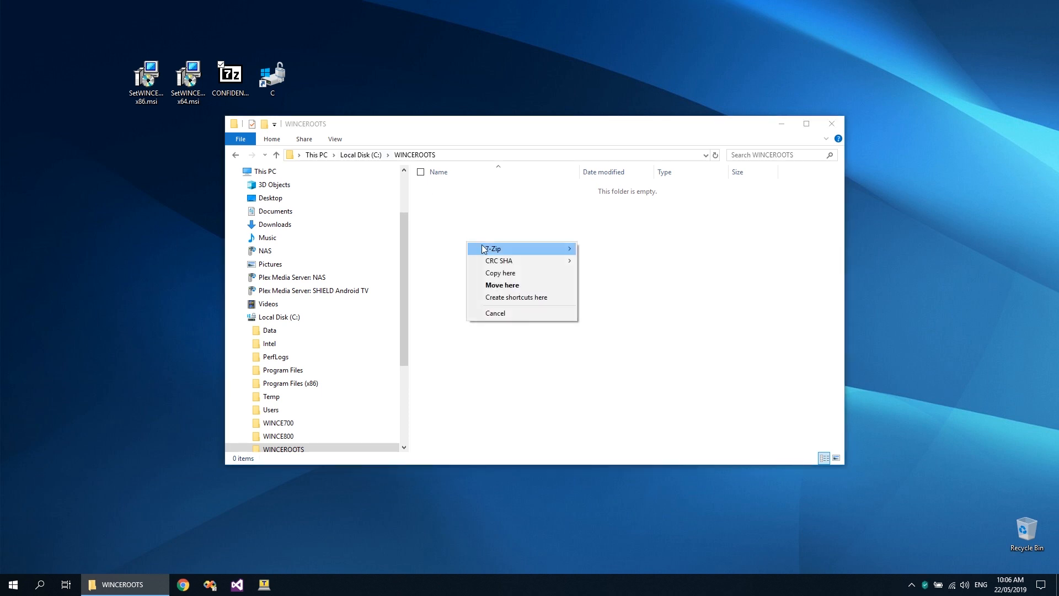
mouse_move(493, 249)
click(612, 285)
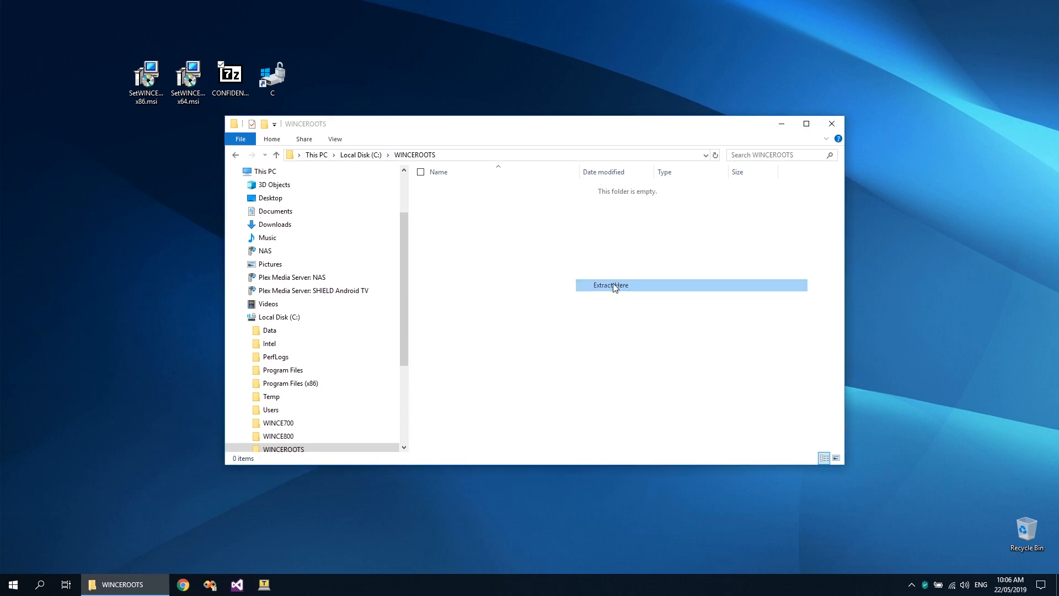
key(ctrl+v)
click(505, 317)
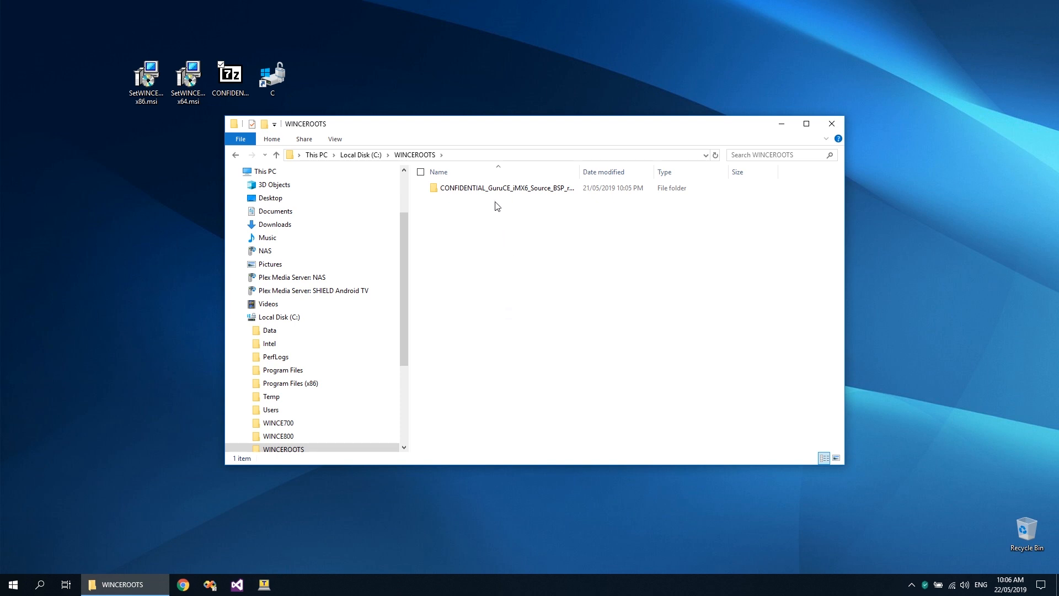
- Rename the extracted BSP source folder in WINCEROOTS to r2391
click(495, 190)
click(495, 190)
key(End)
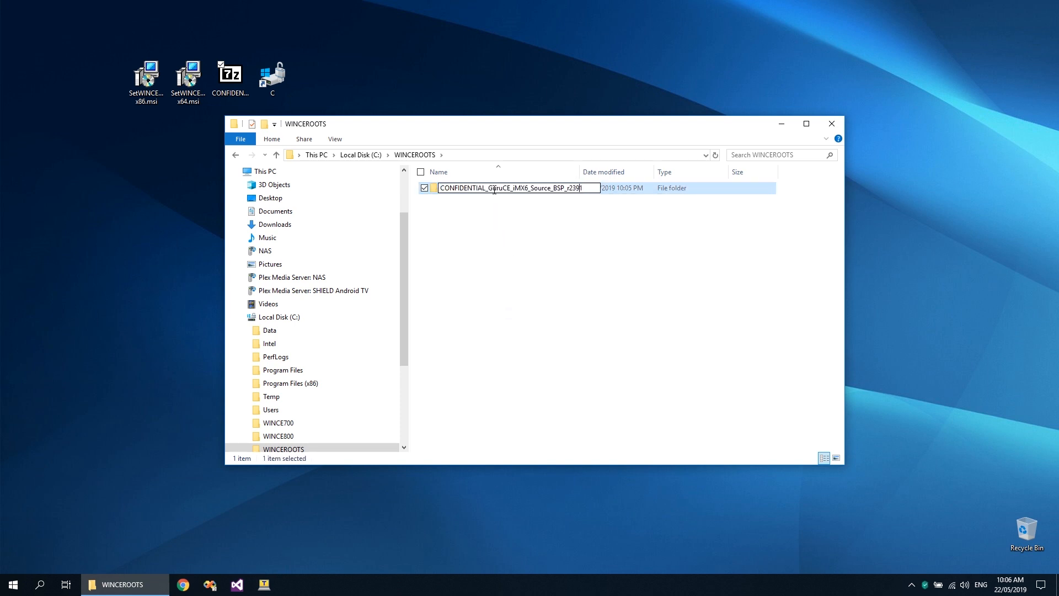
key(shift+Home)
key(Delete)
key(Return)
- Examine the contents of the JTAG, MFGTOOL\Profiles and SBB folders inside r2391
double_click(454, 190)
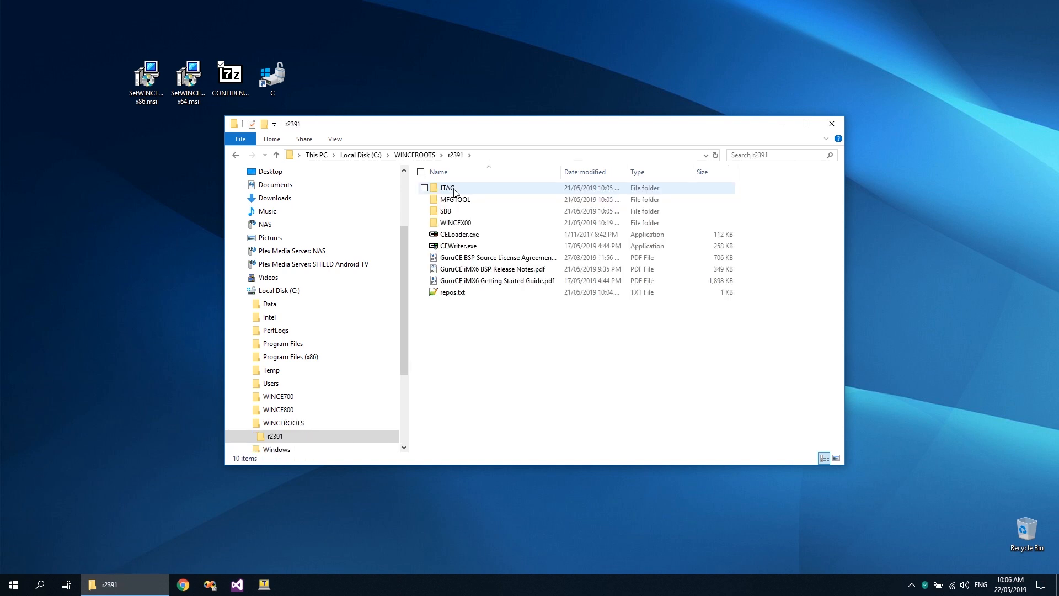
double_click(447, 188)
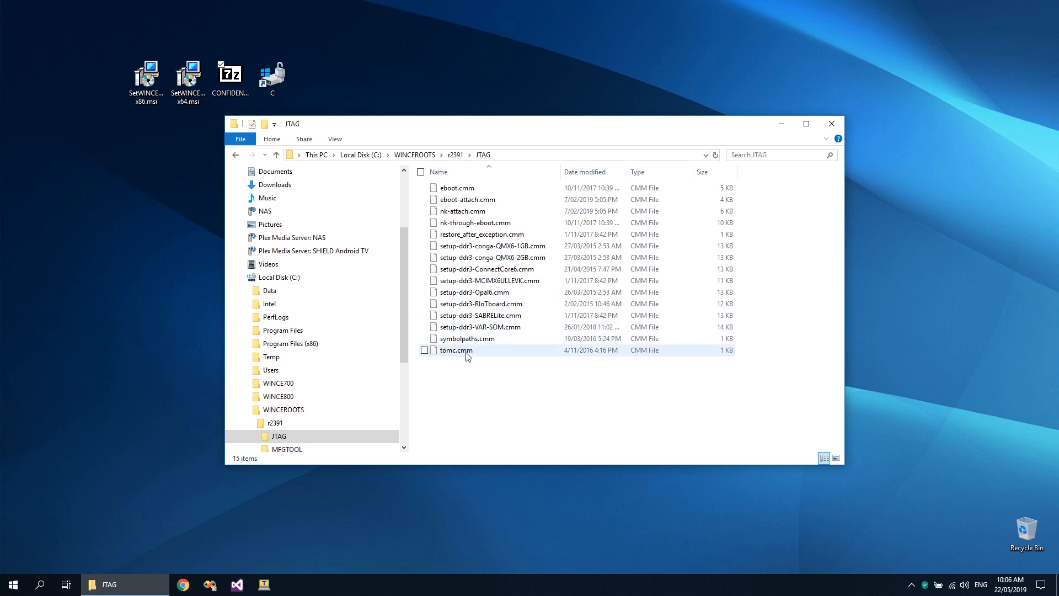
click(456, 155)
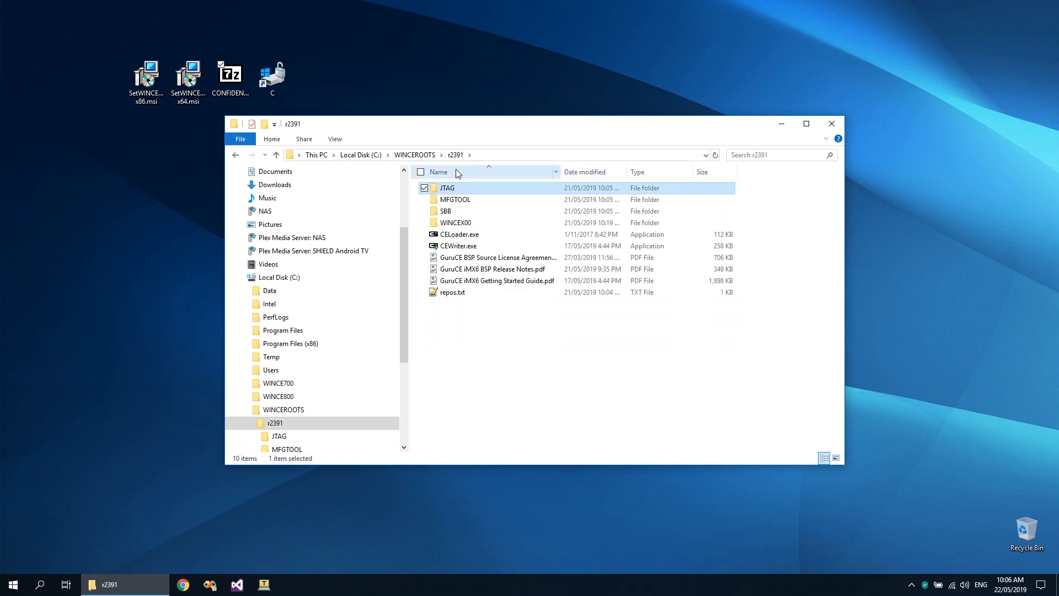
double_click(455, 200)
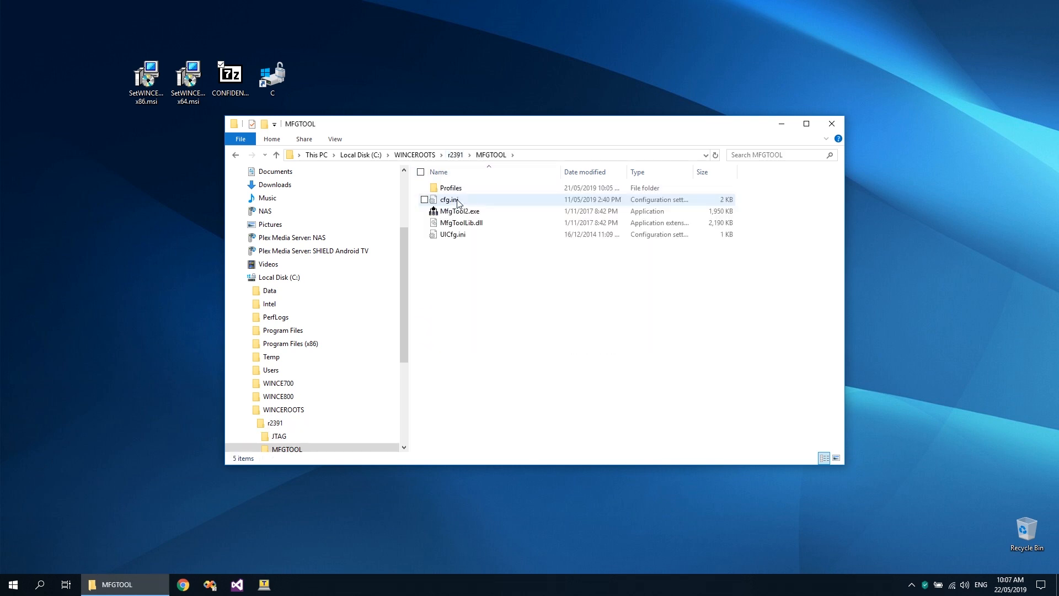
double_click(457, 189)
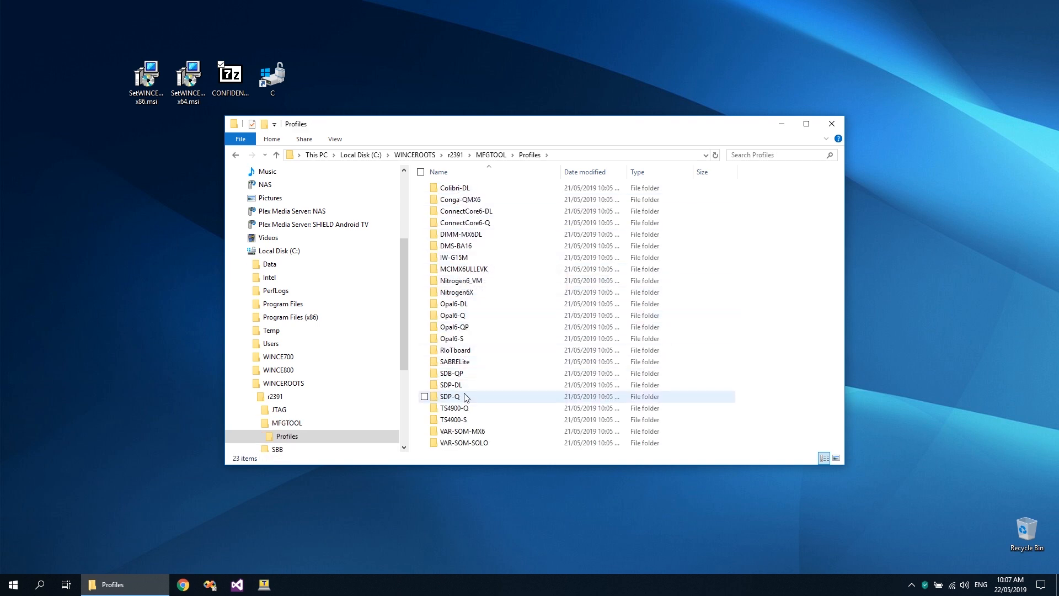
click(456, 155)
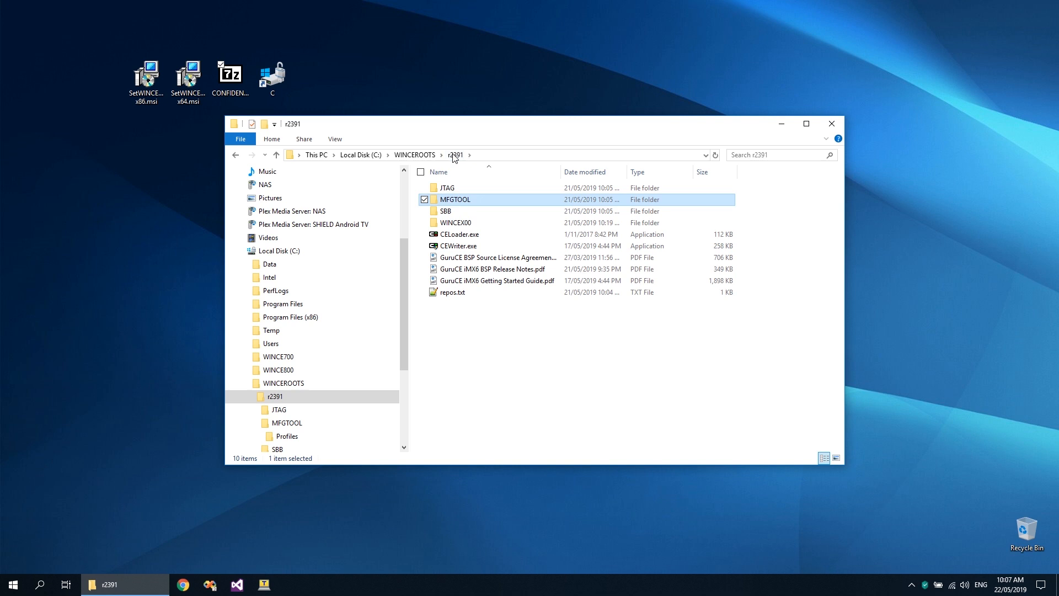
double_click(450, 211)
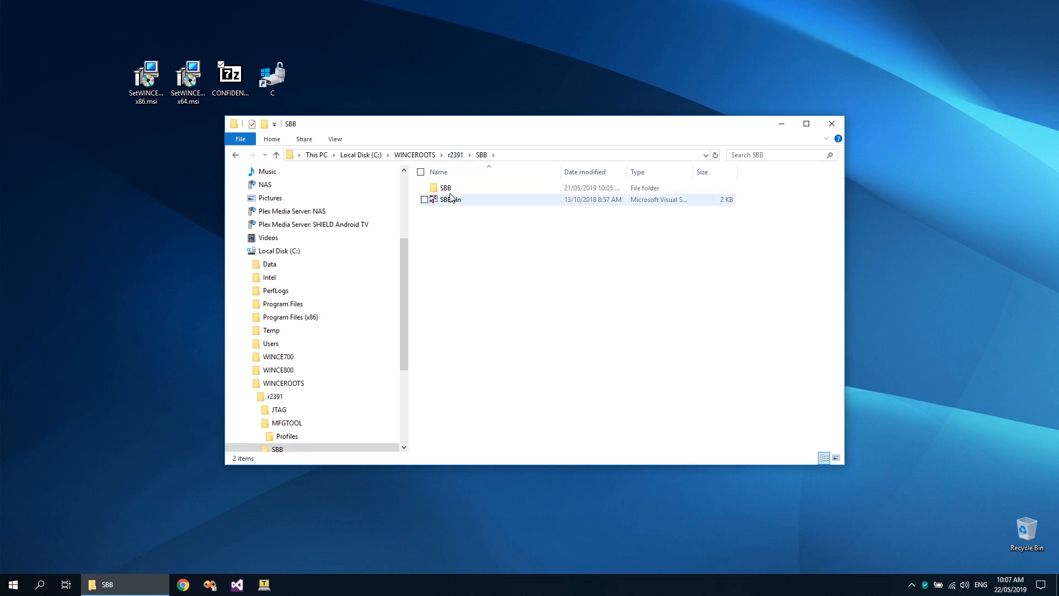
double_click(450, 191)
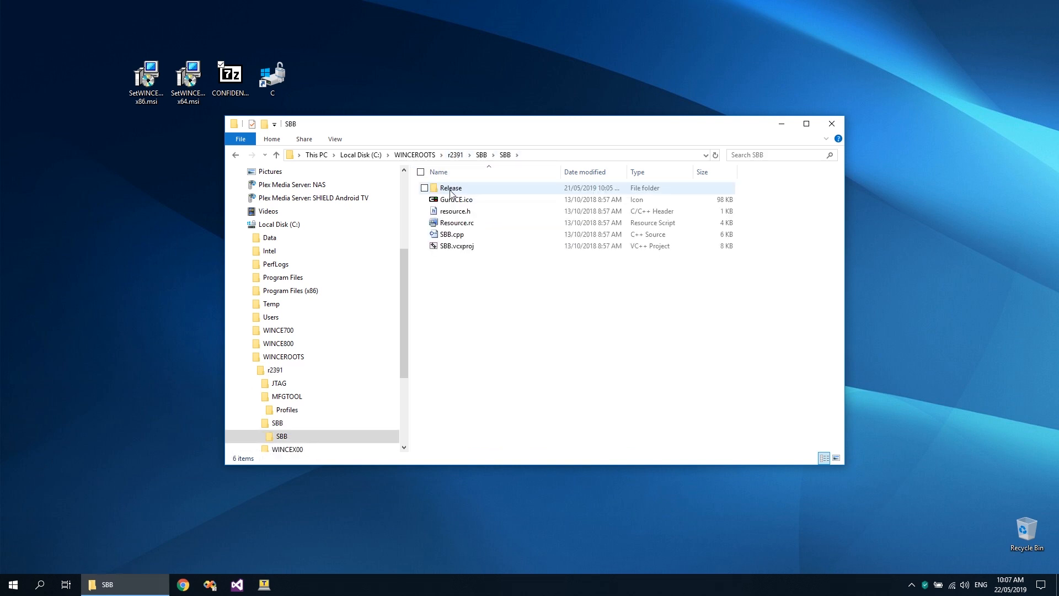
click(456, 157)
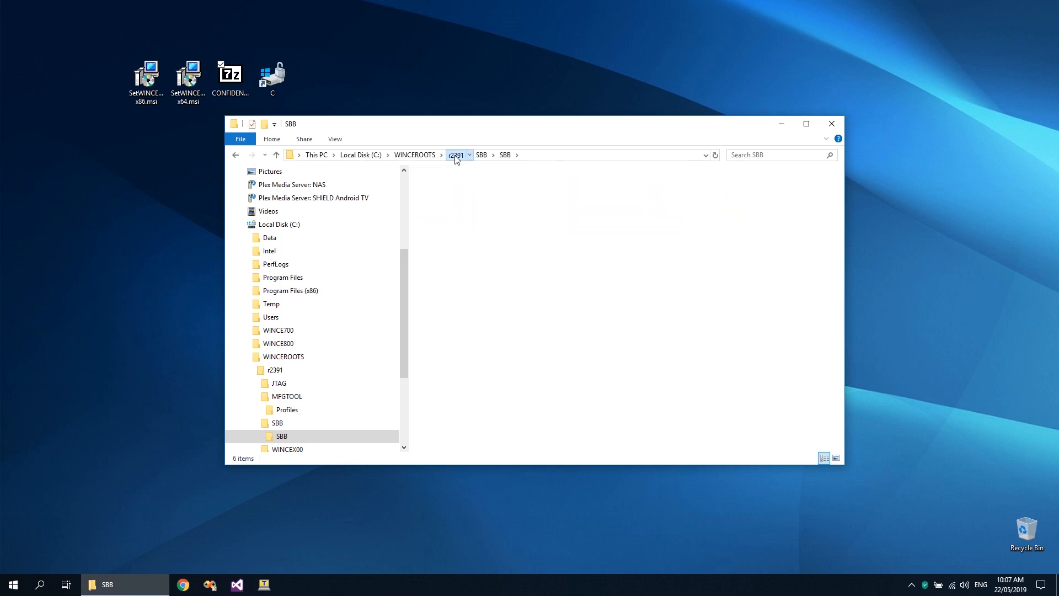
- Examine the osdesigns folder and the PLATFORM\GuruCE_iMX6 folder with its HABv4 subfolder inside WINCEX00
click(462, 224)
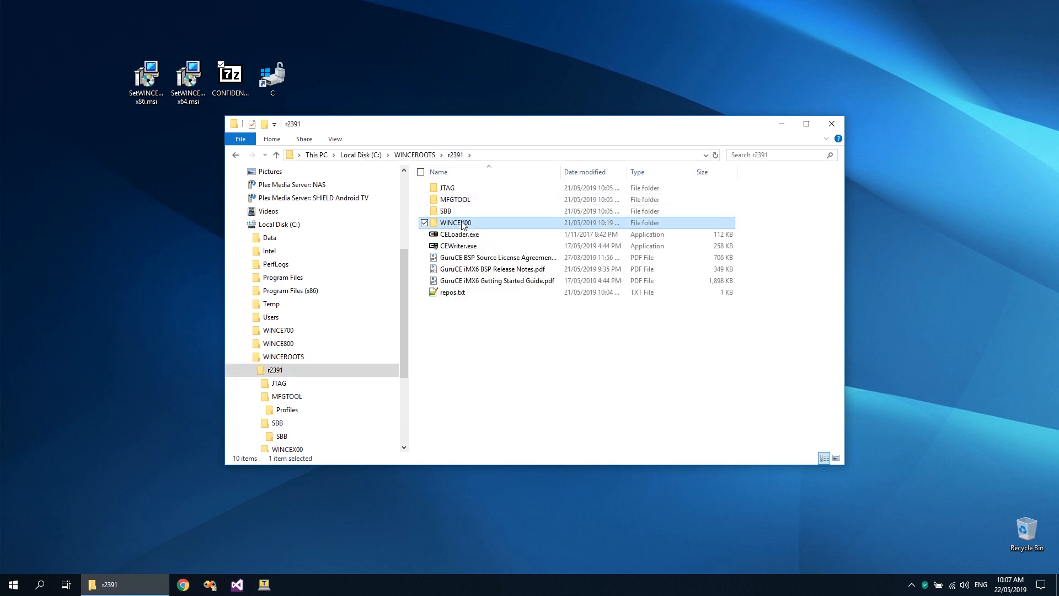
double_click(462, 223)
double_click(463, 189)
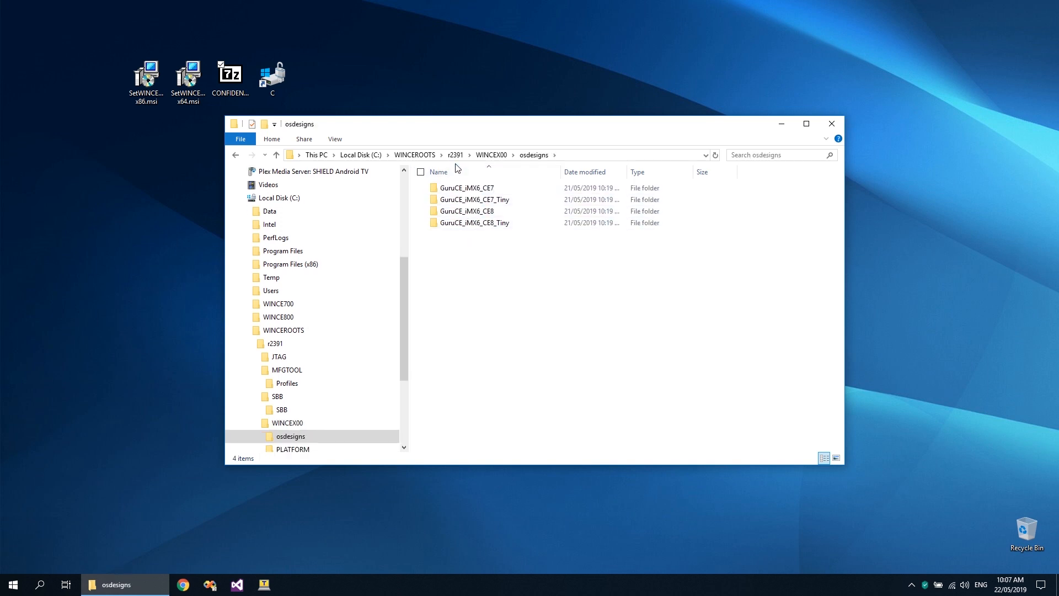
click(485, 156)
double_click(461, 201)
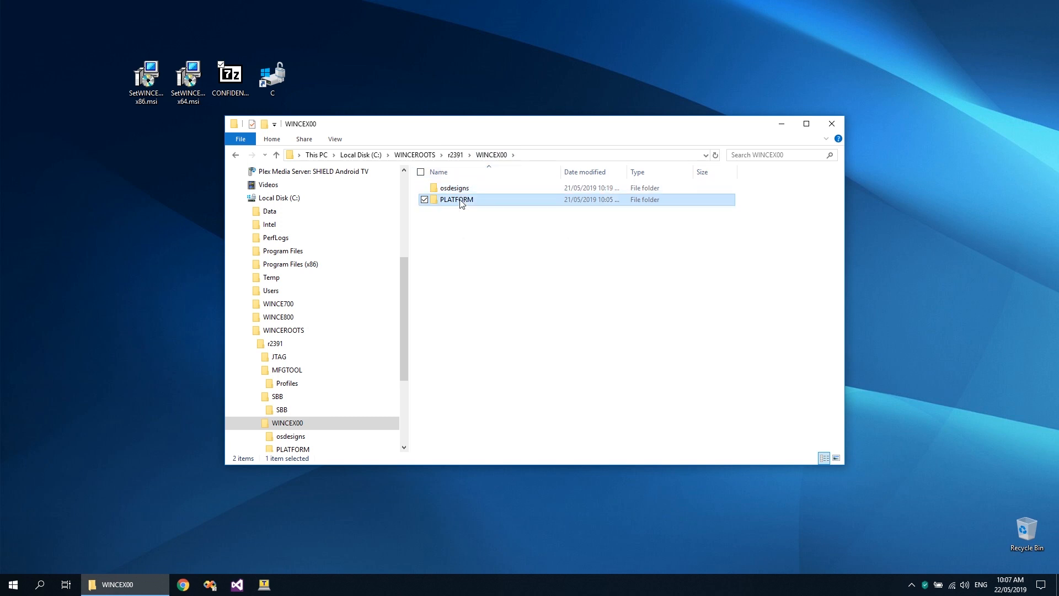
double_click(461, 190)
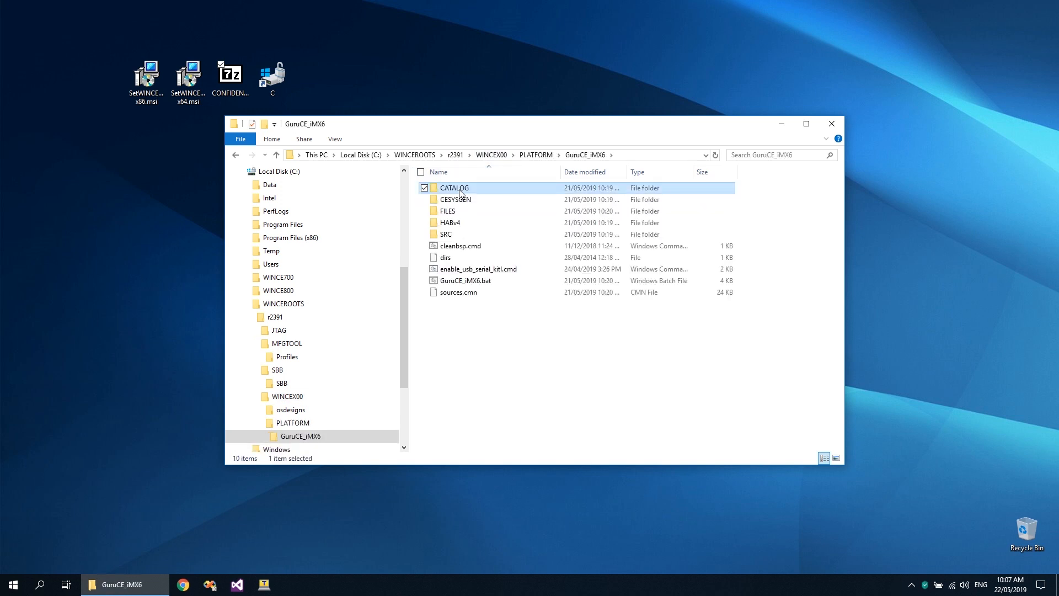
click(456, 223)
double_click(456, 224)
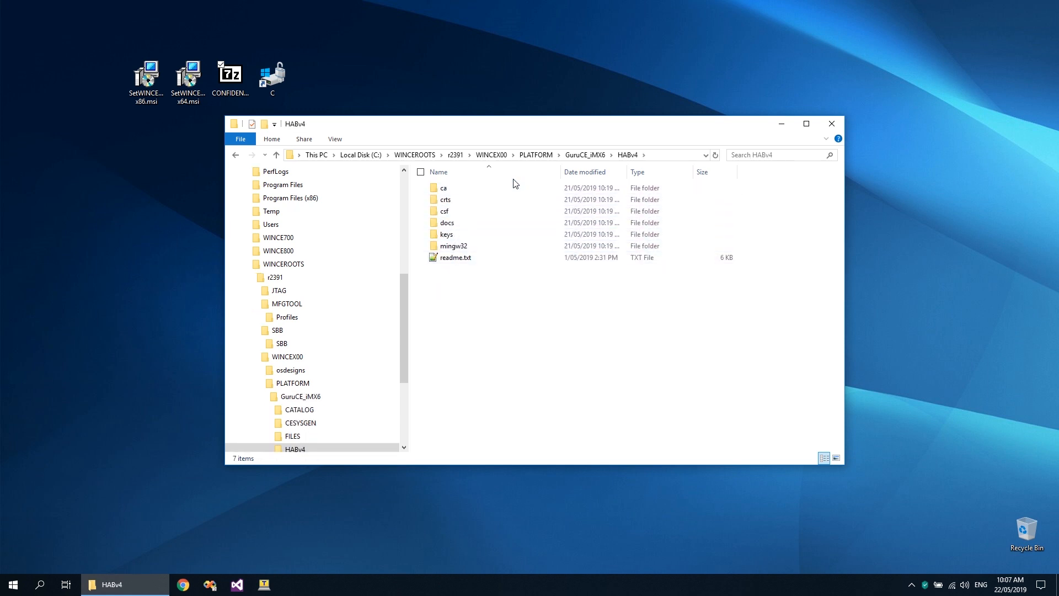
click(579, 156)
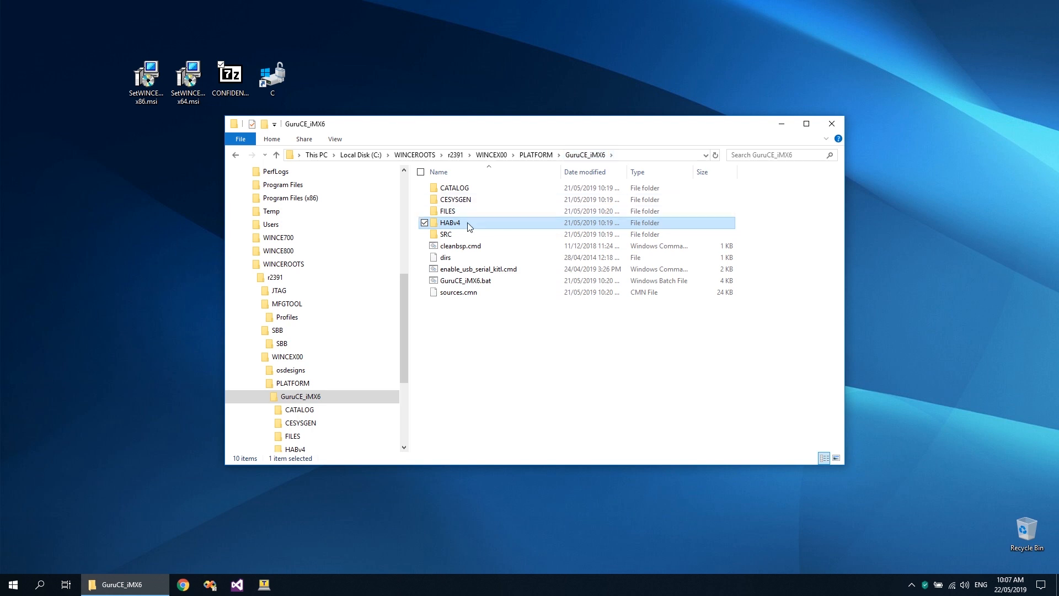
- Examine the BOOTLOADER and DRIVERS source folders inside GuruCE_iMX6\SRC
double_click(445, 234)
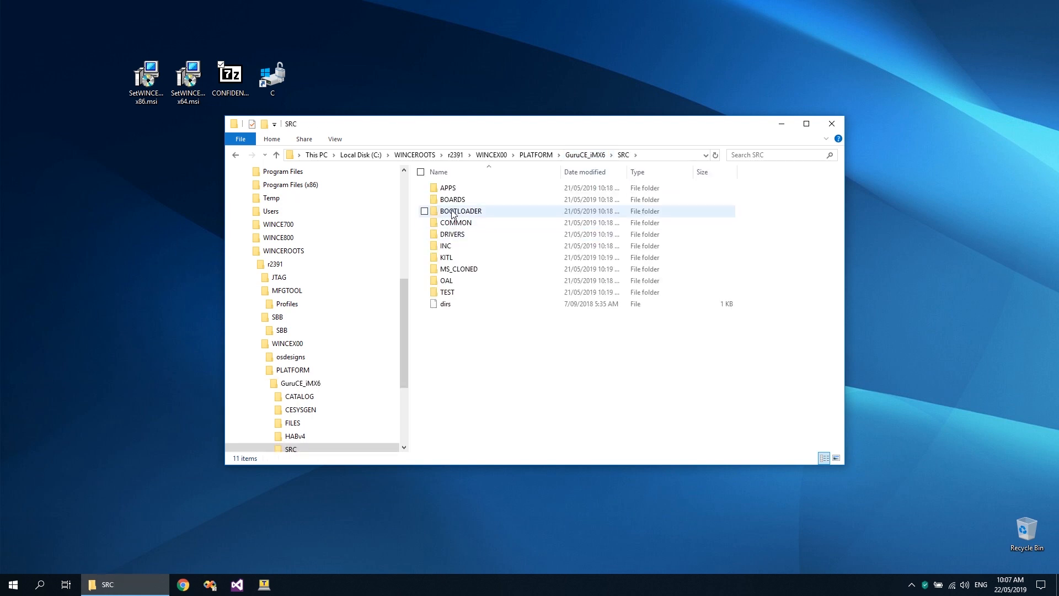
double_click(453, 212)
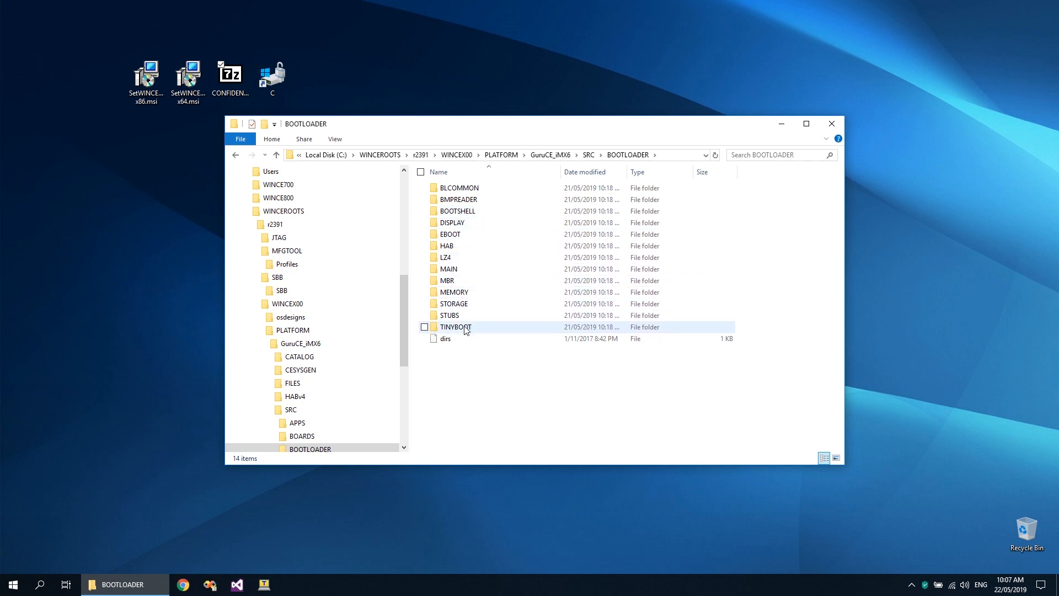
click(588, 155)
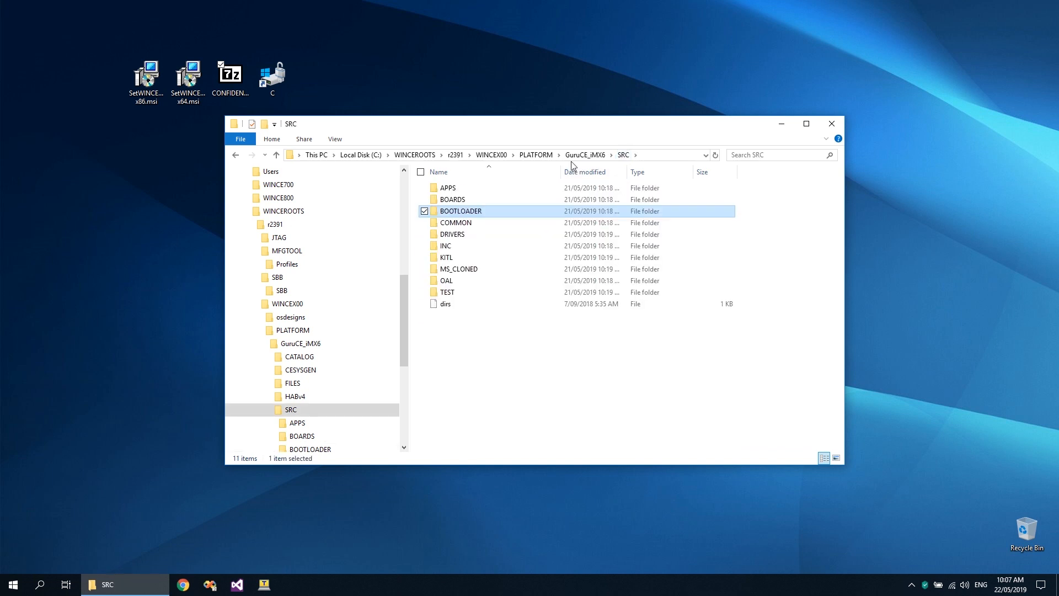
double_click(462, 234)
scroll(461, 241, down, 3)
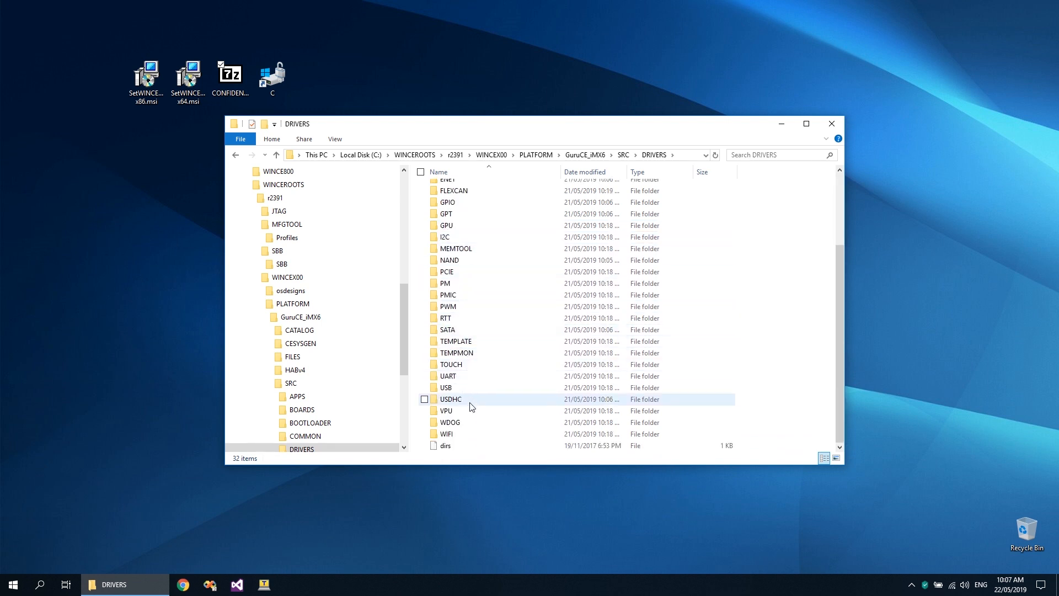
- Unlink, link and set the WINCEX00 folder in r2391 as the WINCE700 root, and close the link tool's console
click(455, 155)
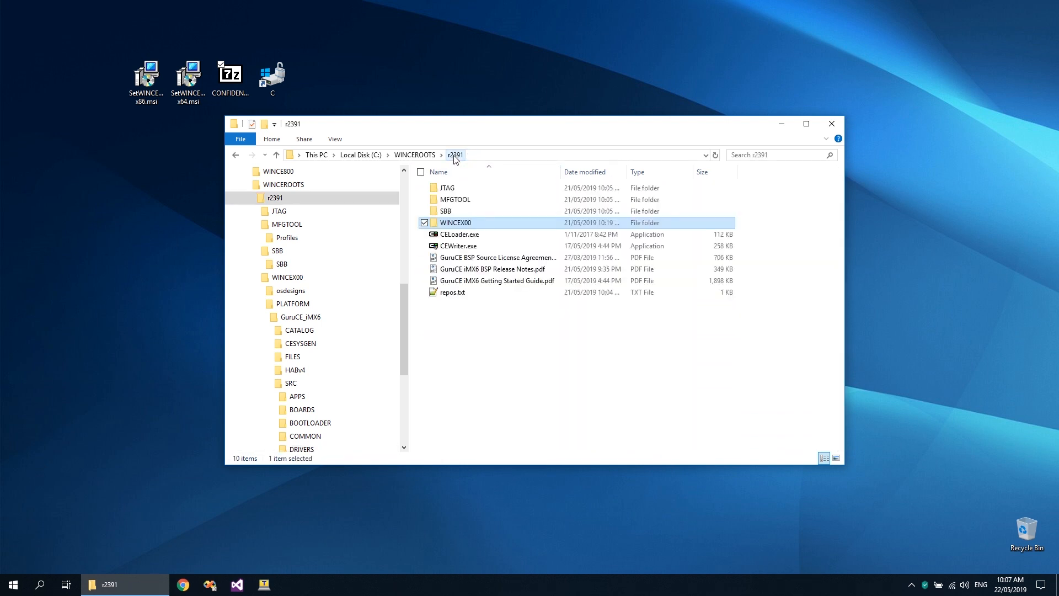
right_click(463, 224)
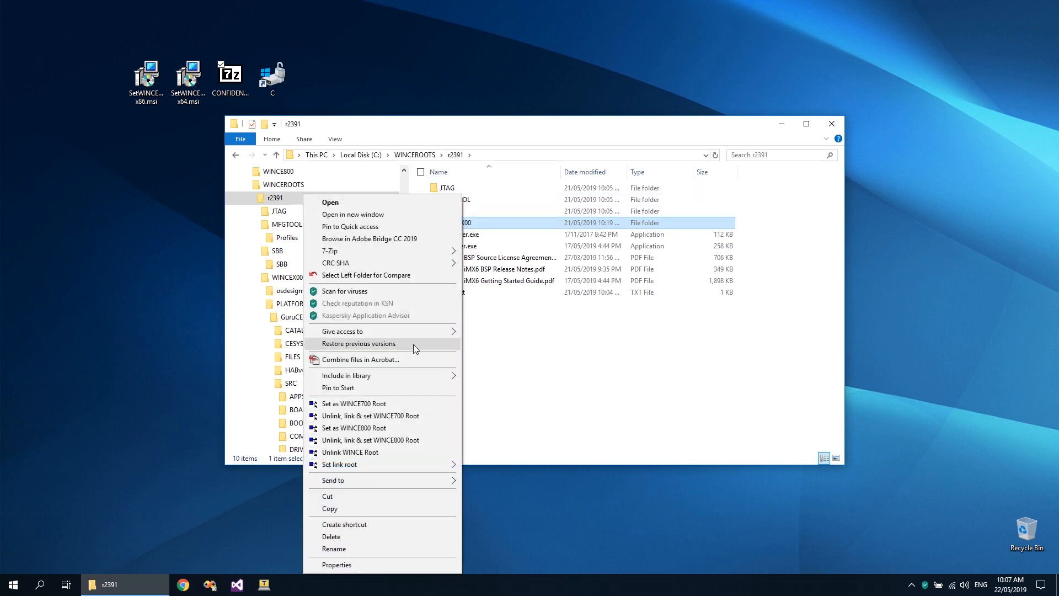
click(409, 418)
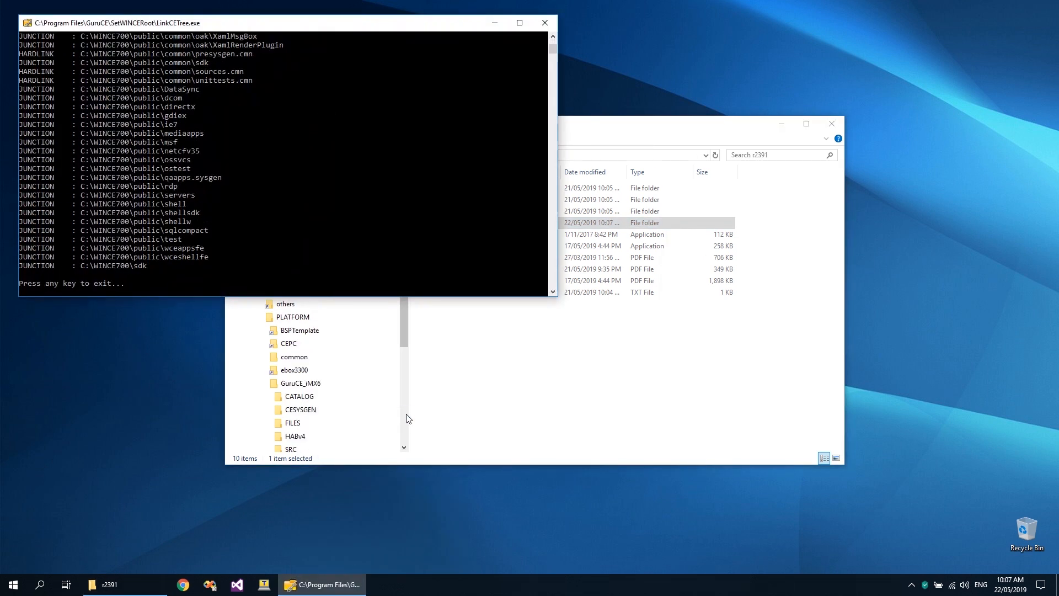
key(Return)
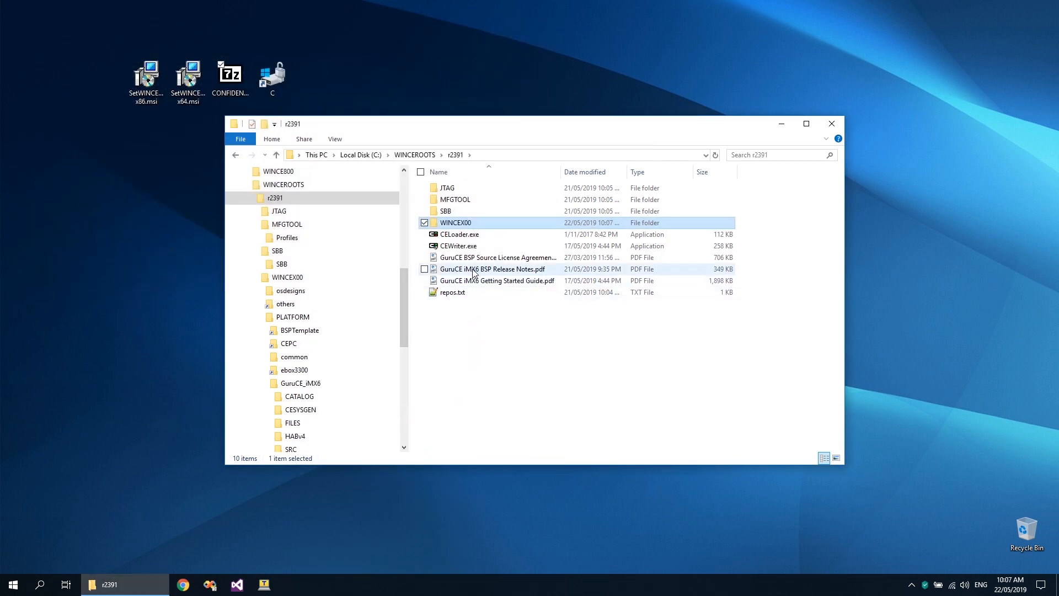
- Open the GuruCE_iMX6_CE7.sln solution from WINCEX00\osdesigns\GuruCE_iMX6_CE7 in Visual Studio and select the Shipbuild configuration
double_click(466, 225)
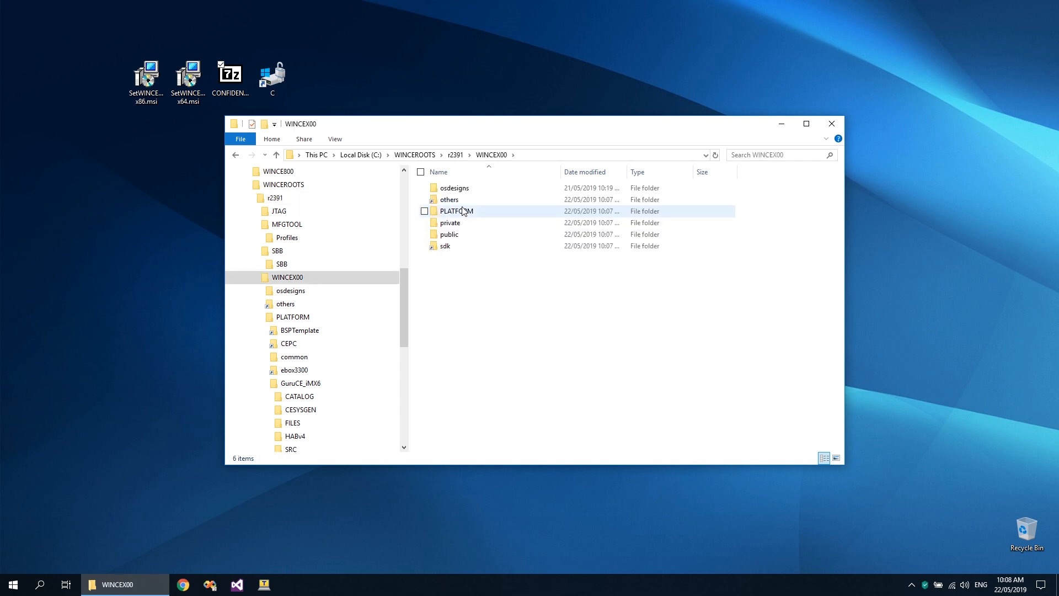
double_click(455, 189)
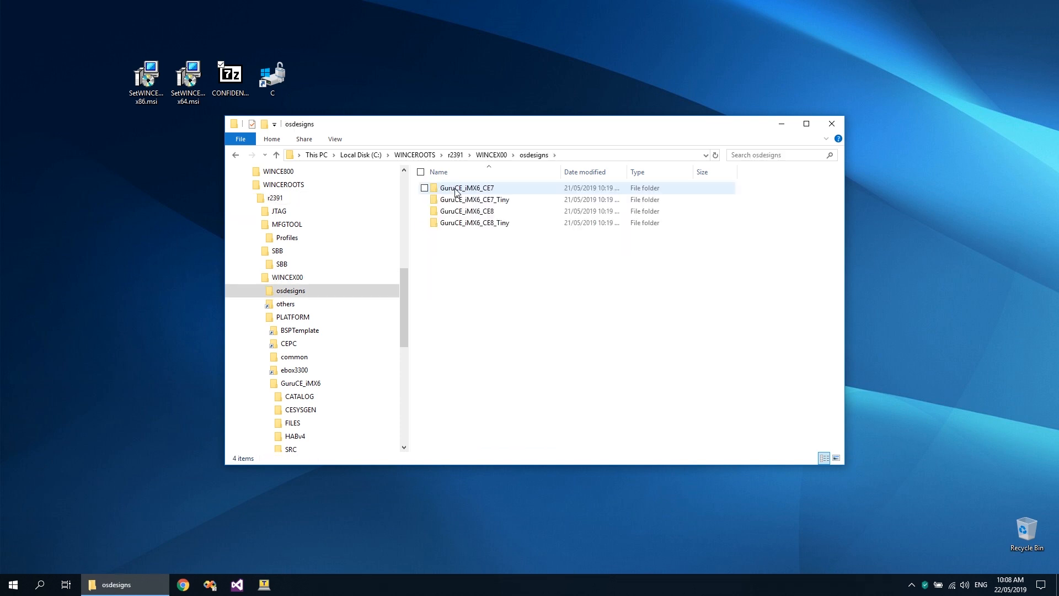
double_click(455, 189)
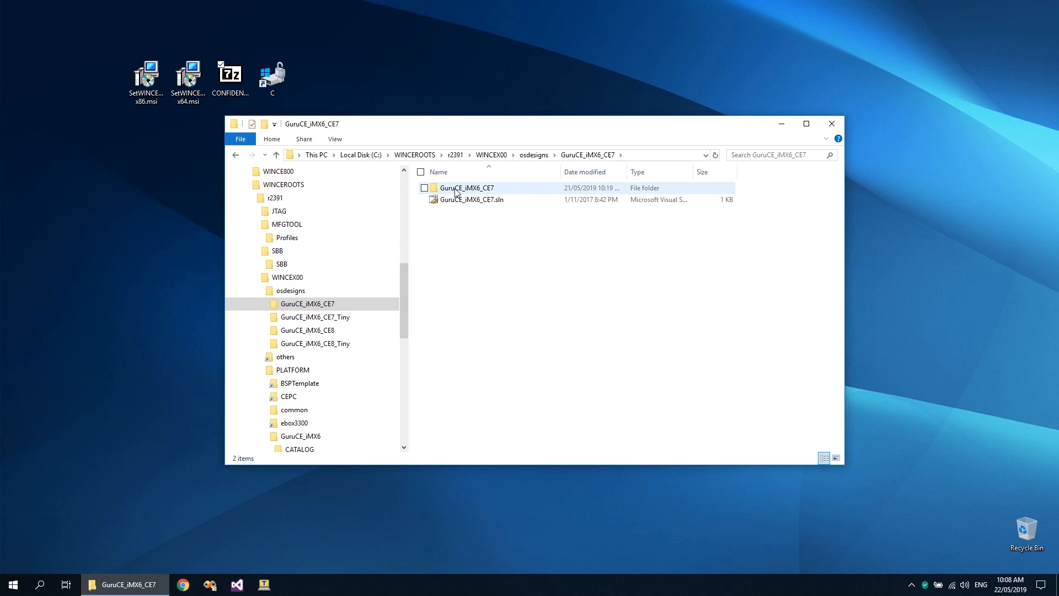
double_click(461, 200)
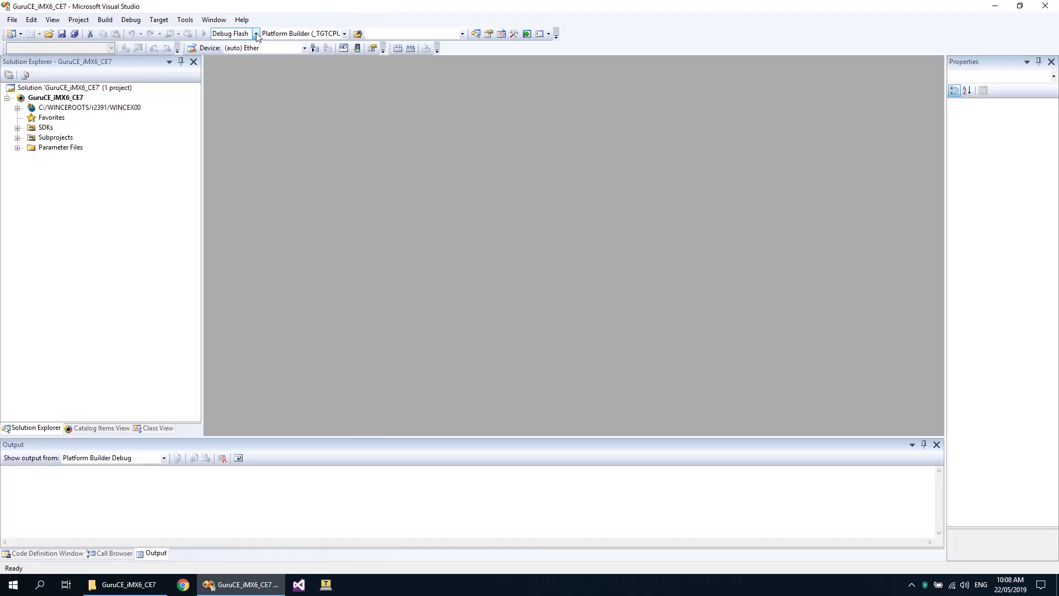
click(256, 34)
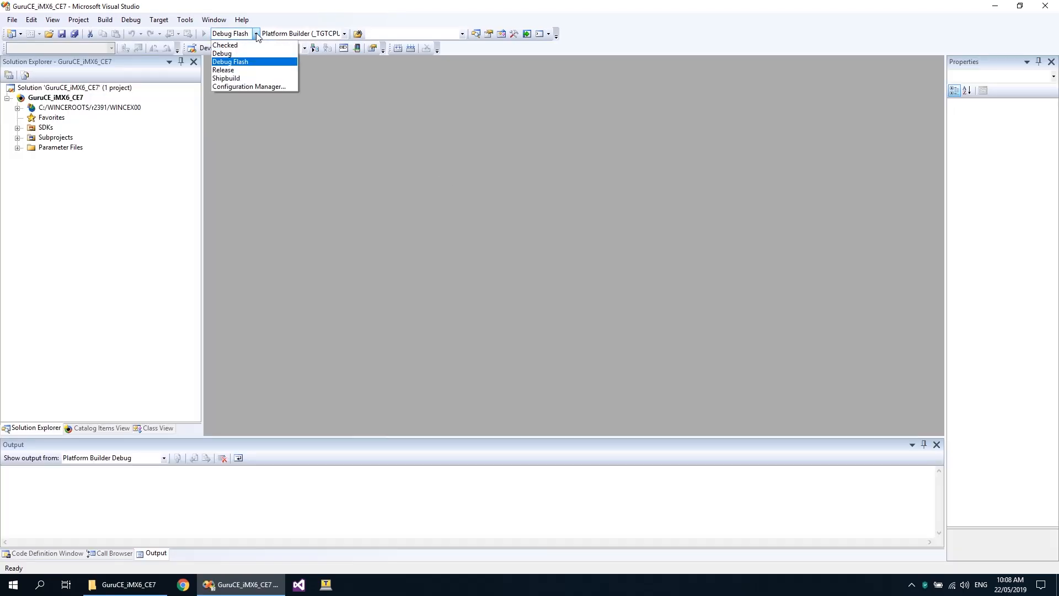
click(238, 79)
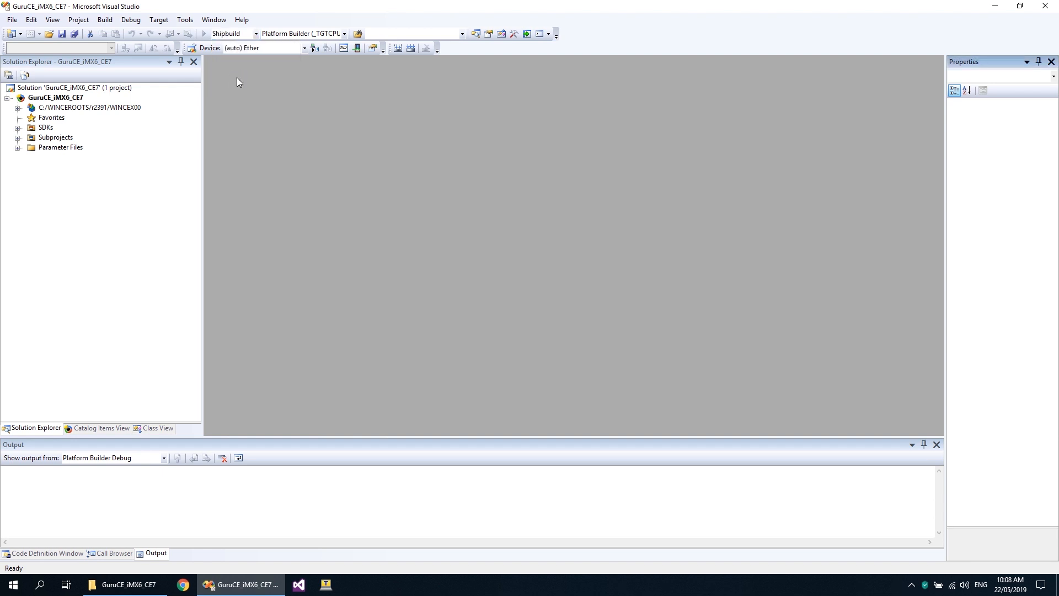
- Examine the Shipbuild build options in the GuruCE_iMX6_CE7 project properties, including kernel debugger, KITL, image optimization, flash writing and ship build
click(78, 19)
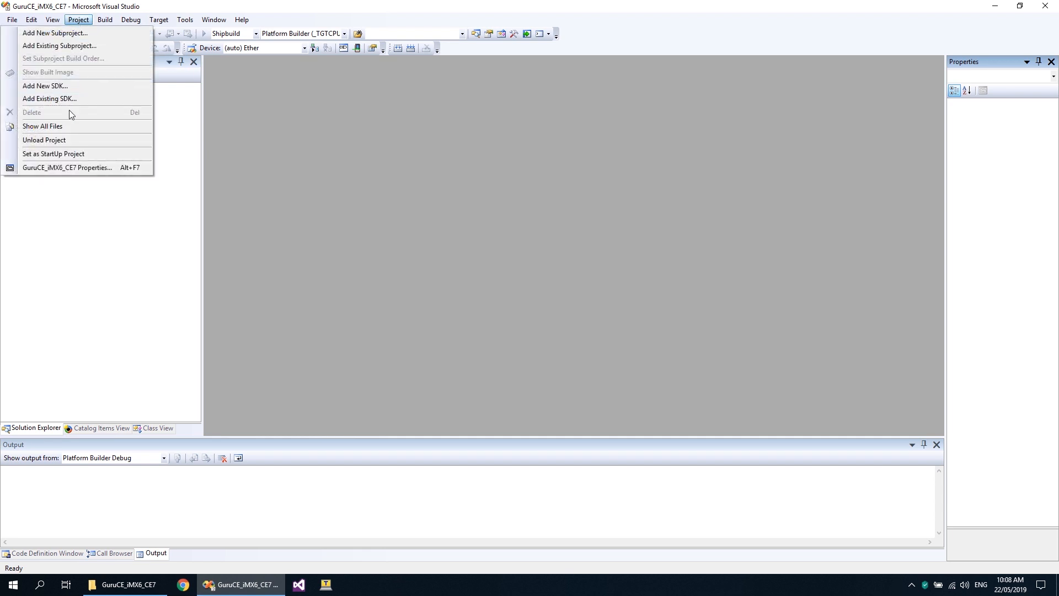
click(77, 167)
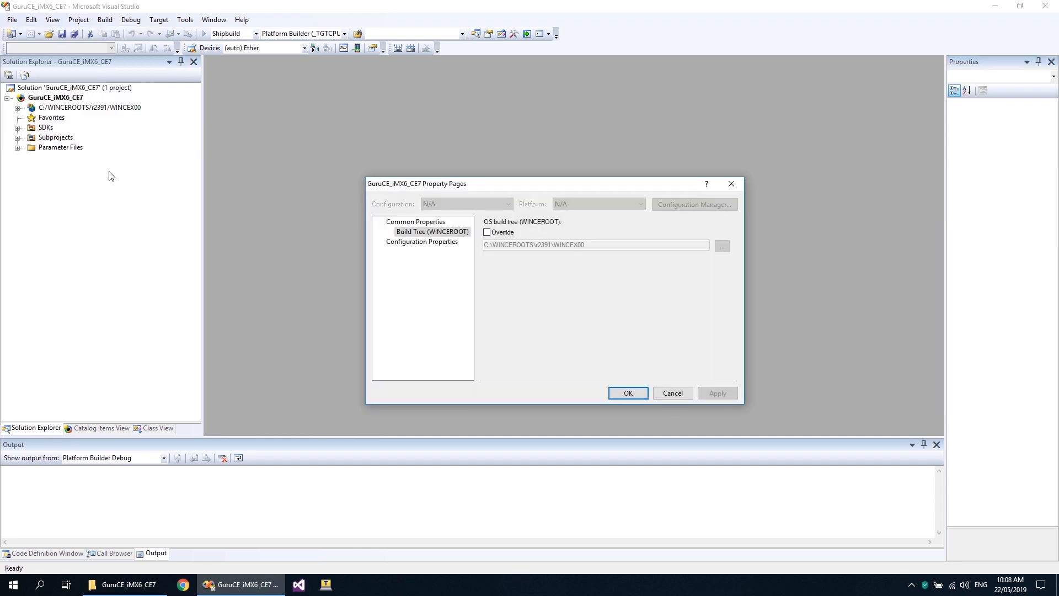
click(380, 243)
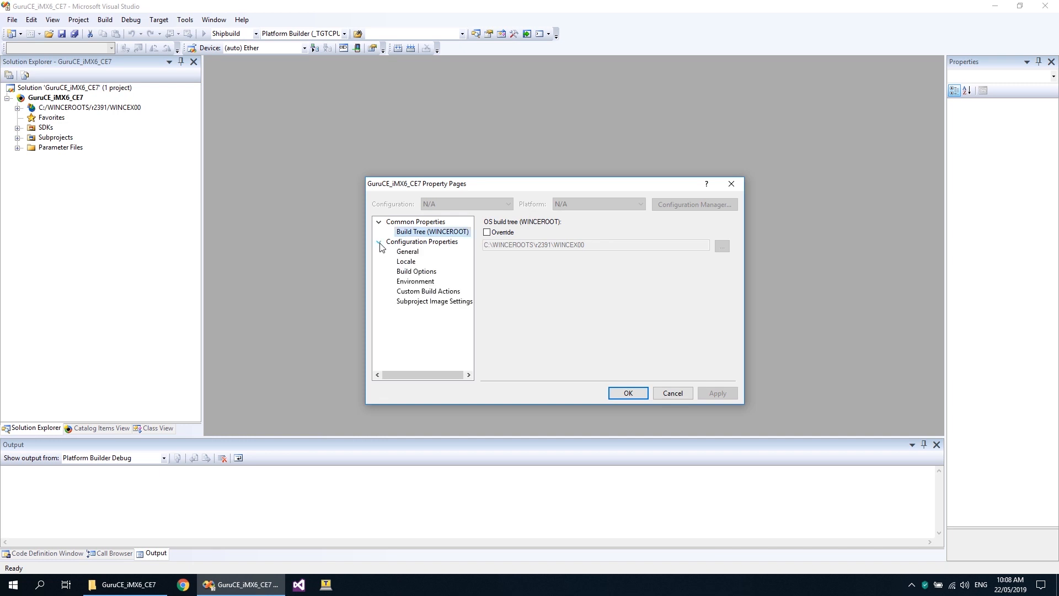
click(427, 272)
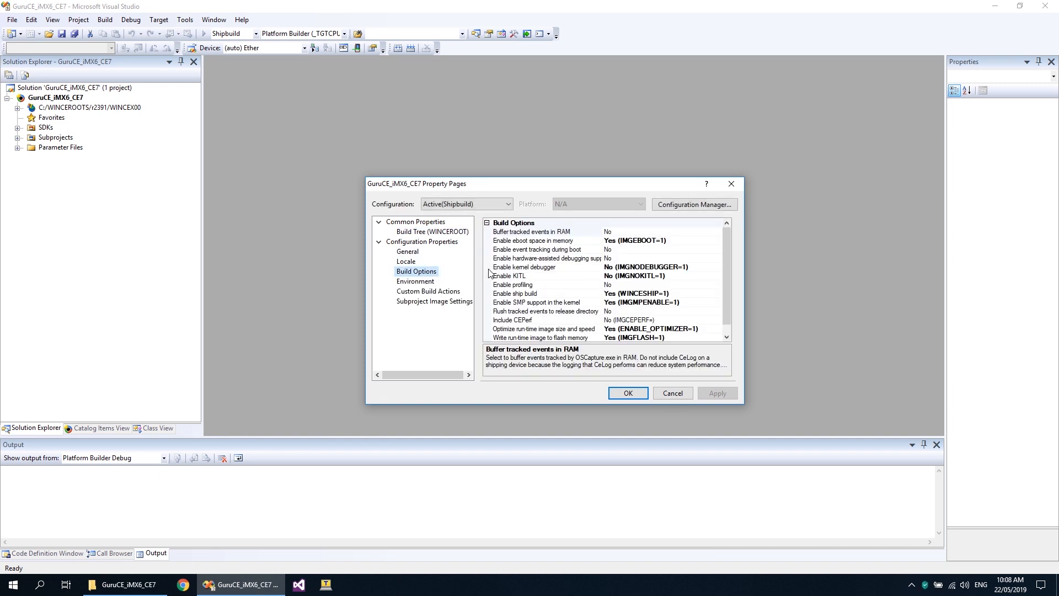
click(545, 268)
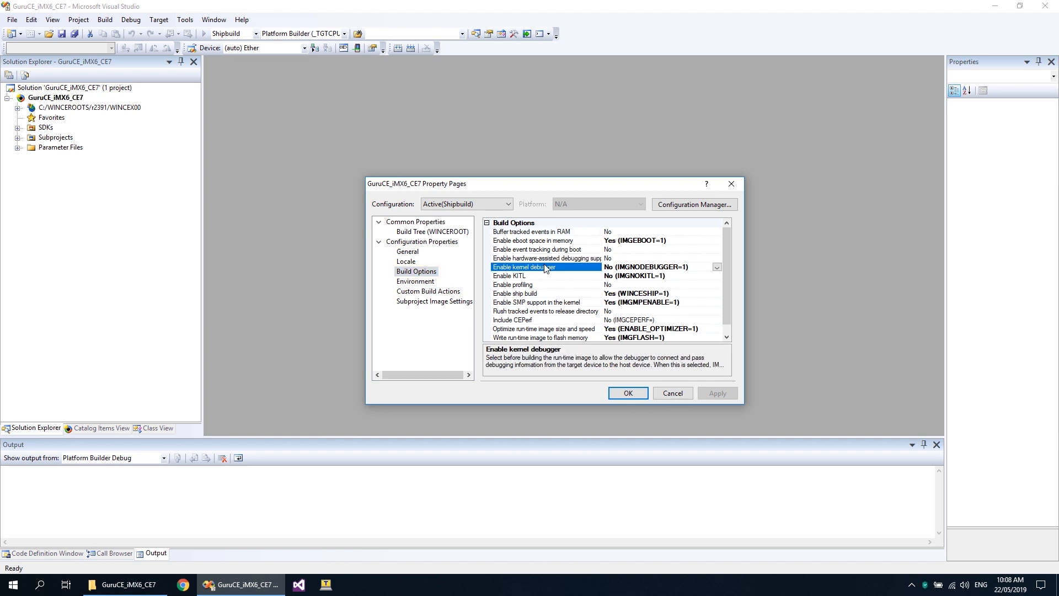
click(541, 277)
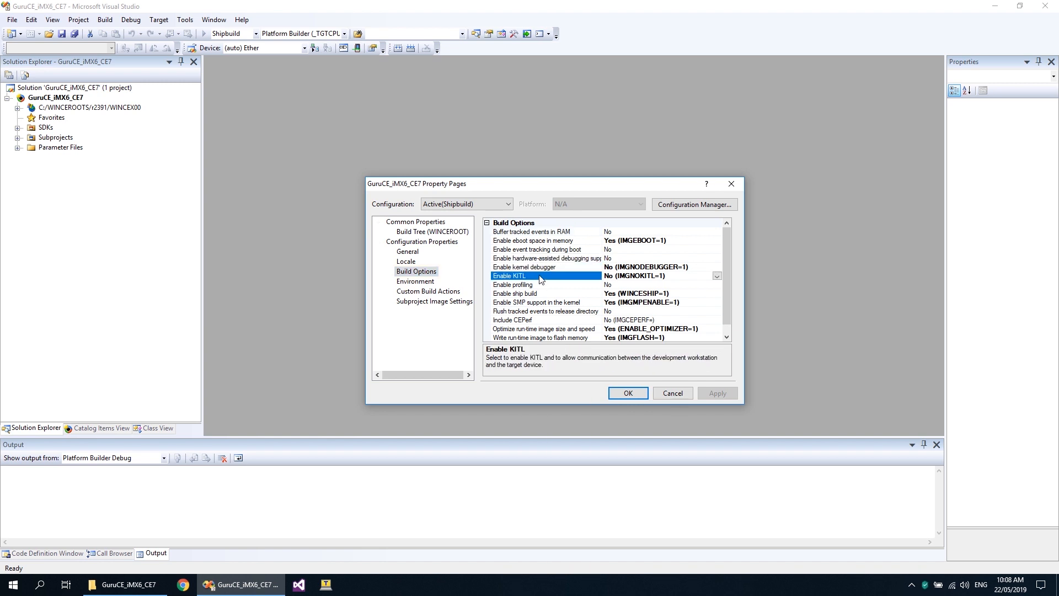
click(548, 329)
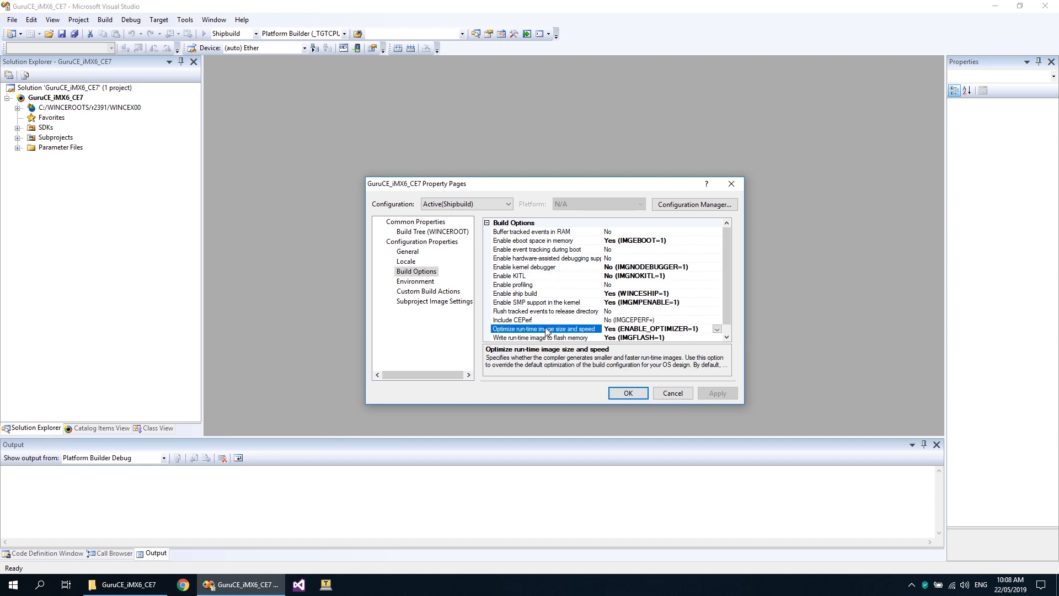
click(544, 338)
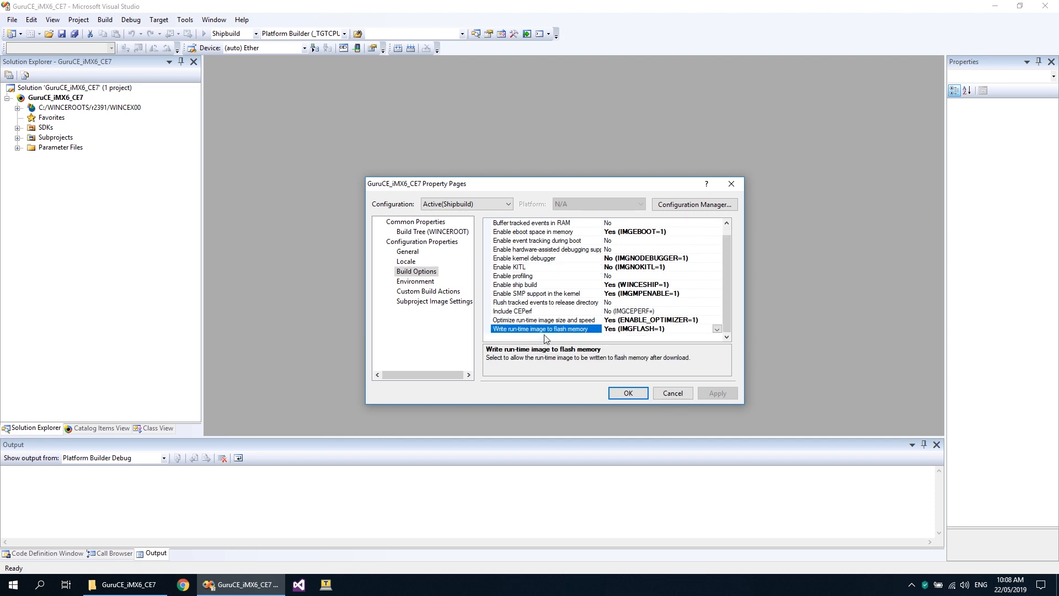
click(529, 285)
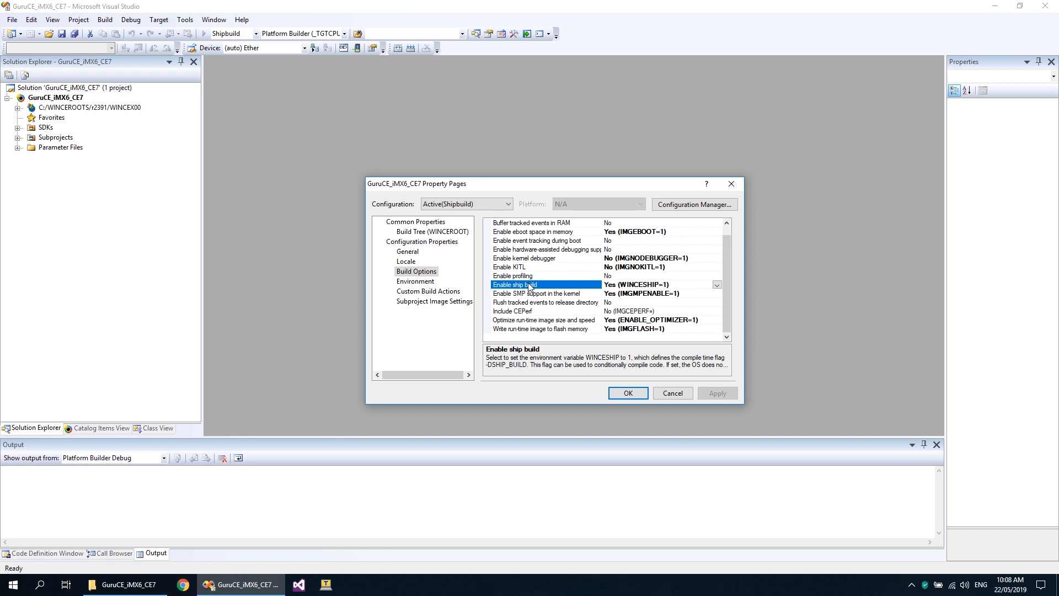
- Examine the Debug configuration's build options for kernel debugger, KITL, ship build and writing the run-time image to flash memory
click(507, 204)
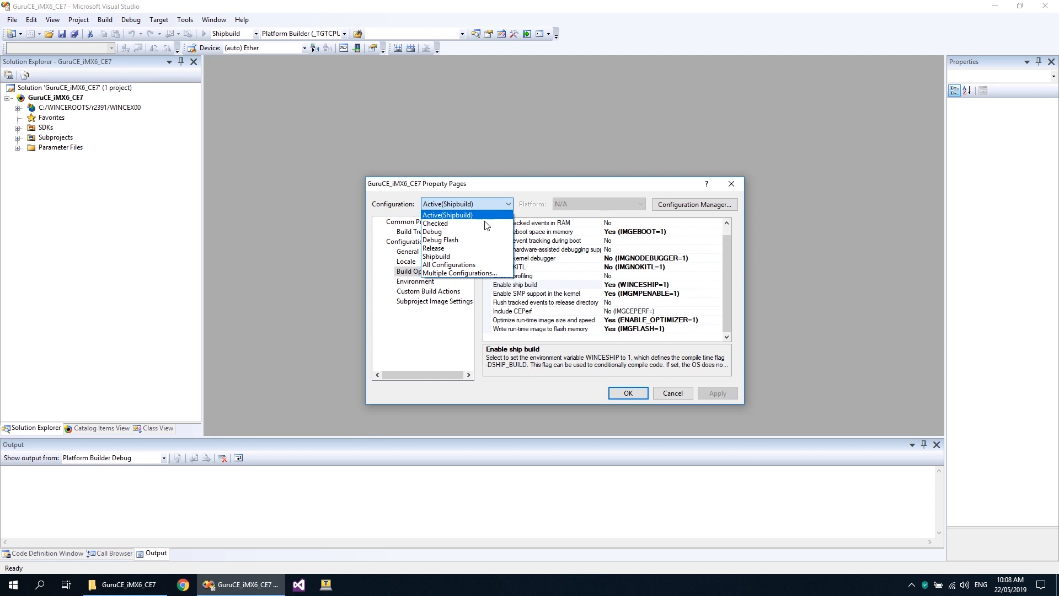
click(478, 232)
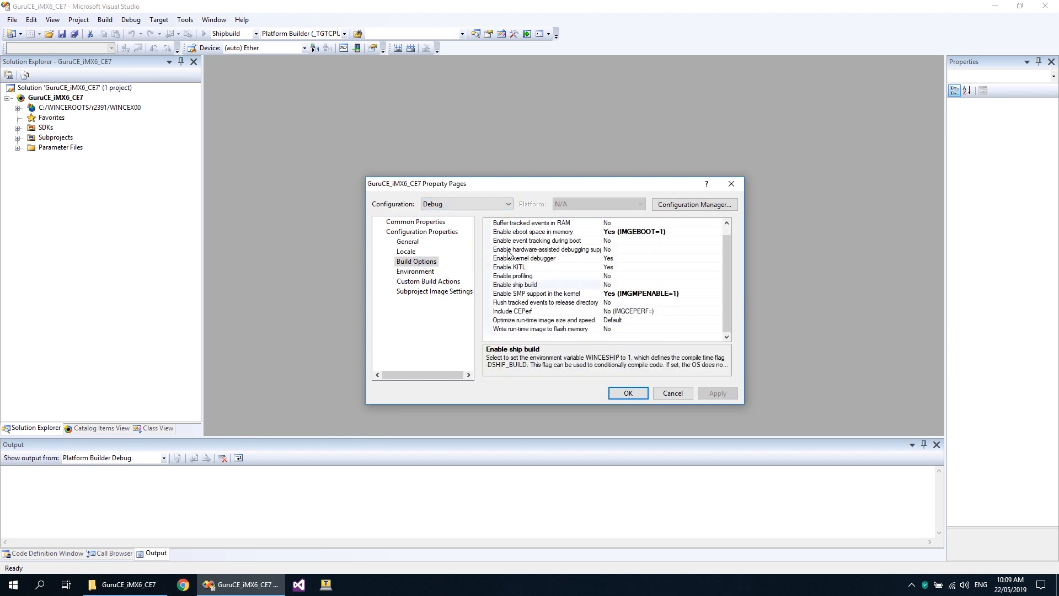
click(531, 260)
click(533, 269)
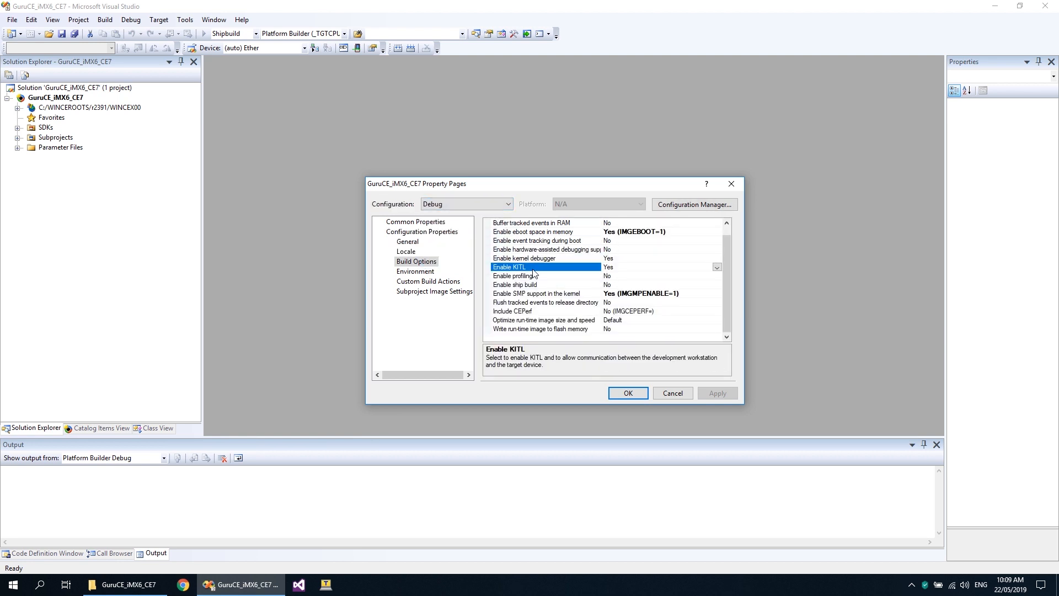
click(538, 285)
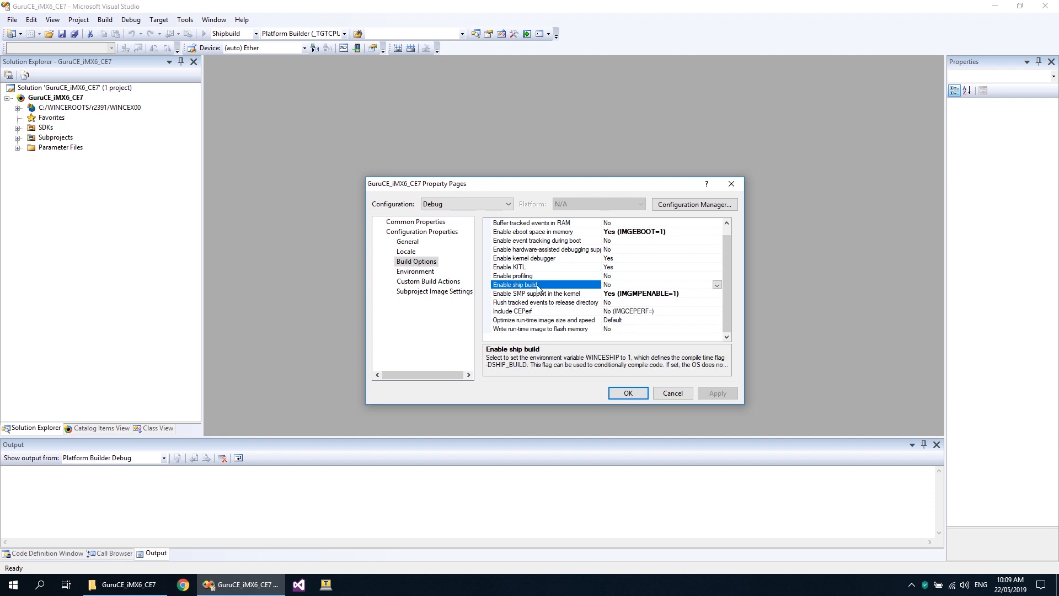
click(552, 330)
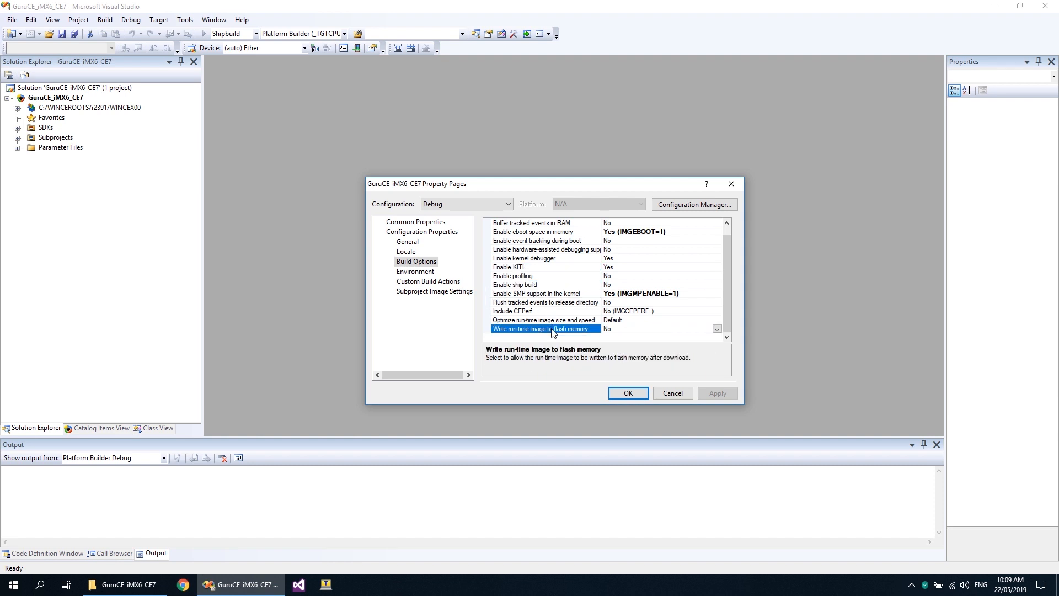
- Examine the Debug Flash configuration's option for writing the run-time image to flash memory, and close the project properties without changes
click(508, 204)
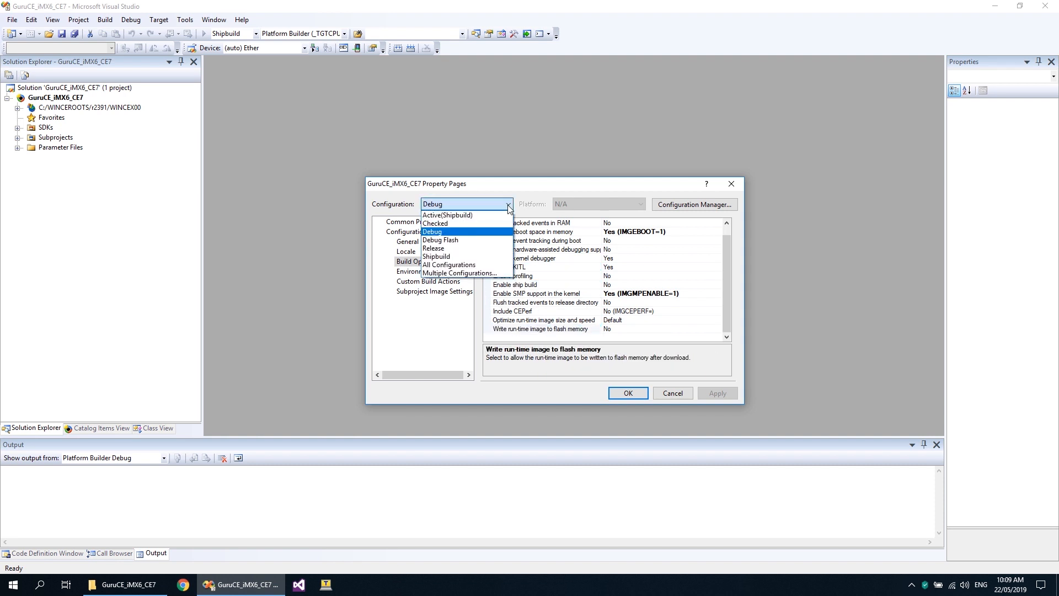
click(494, 241)
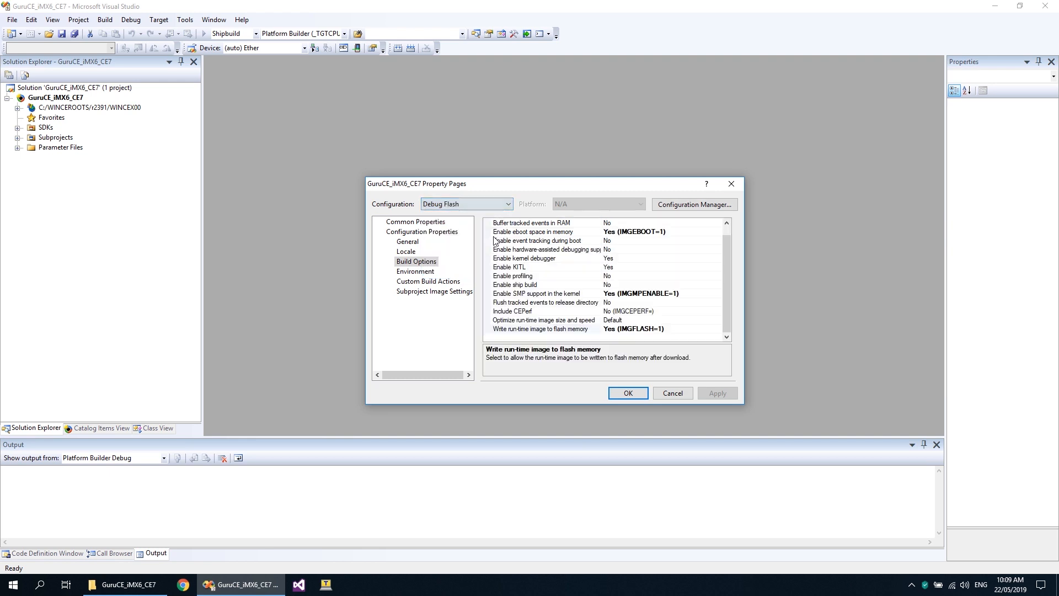
click(553, 329)
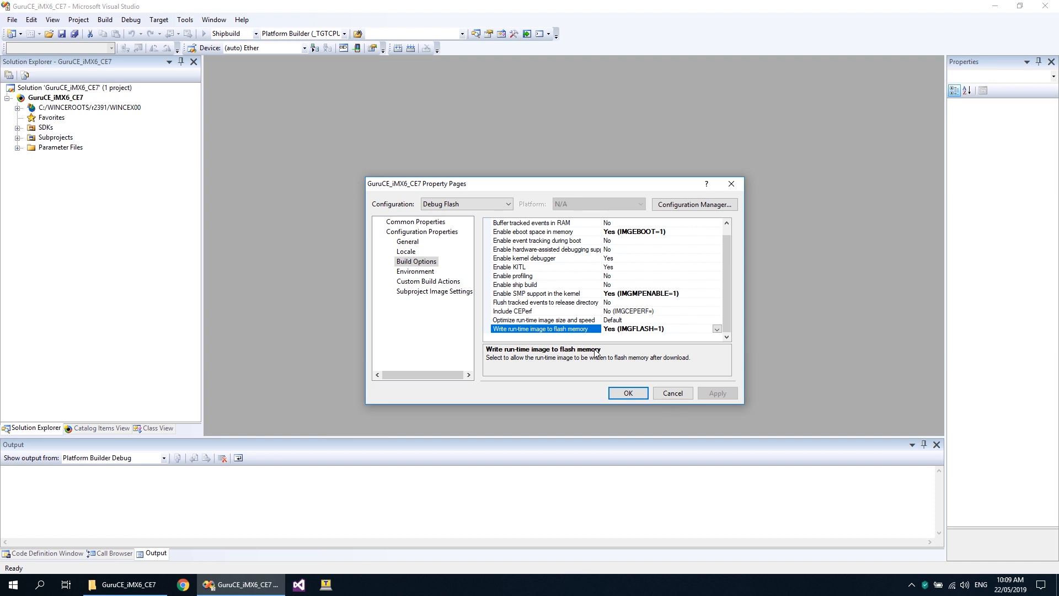
click(677, 394)
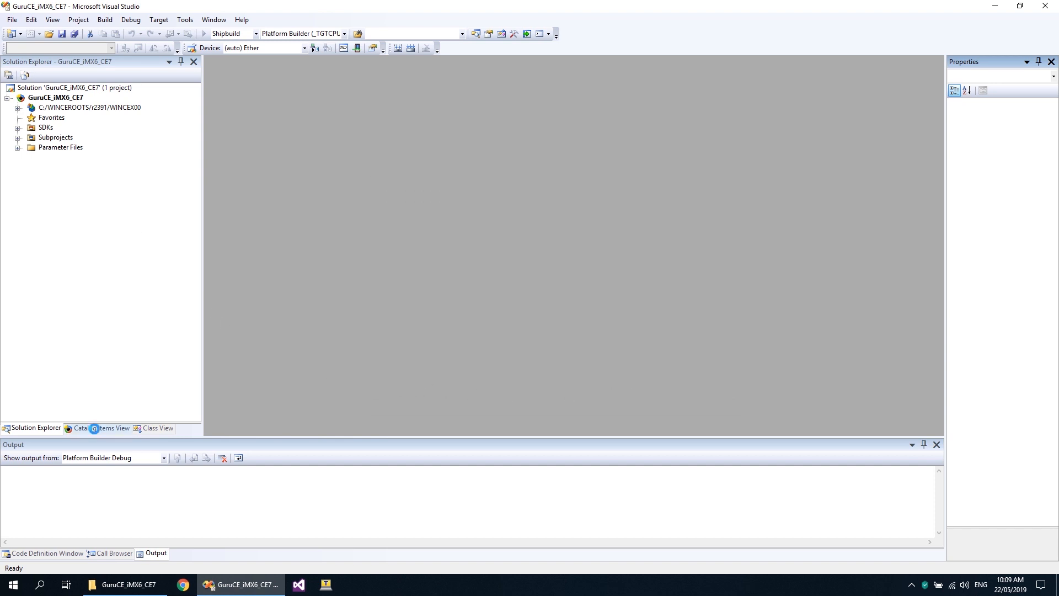
- Examine the boards under Config in the GuruCE iMX6: ARMV7 BSP catalog, including the SABRE Lite entry's Set config item
click(96, 428)
click(18, 118)
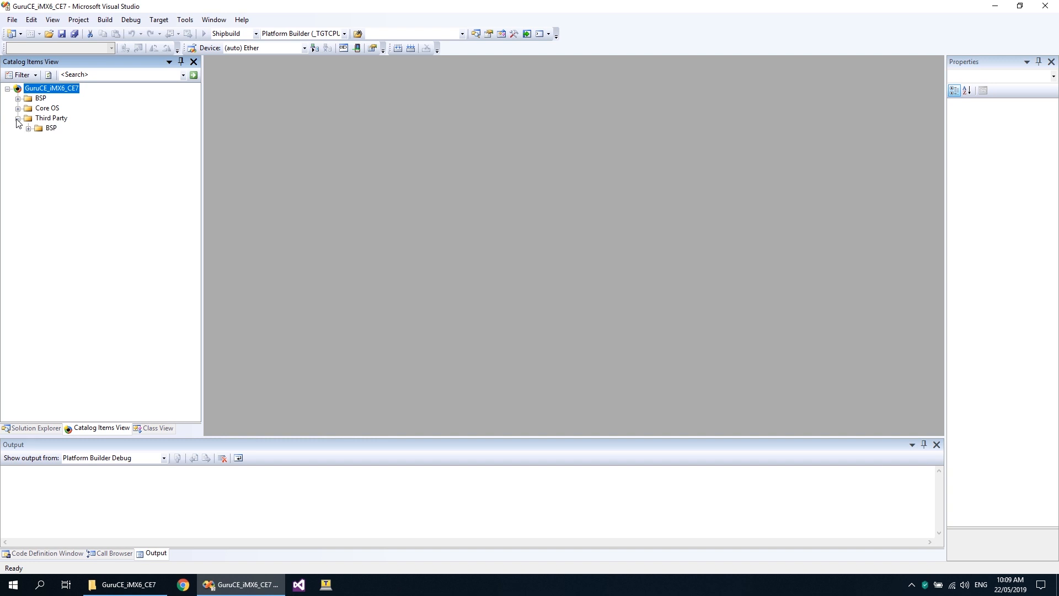
click(28, 128)
click(38, 138)
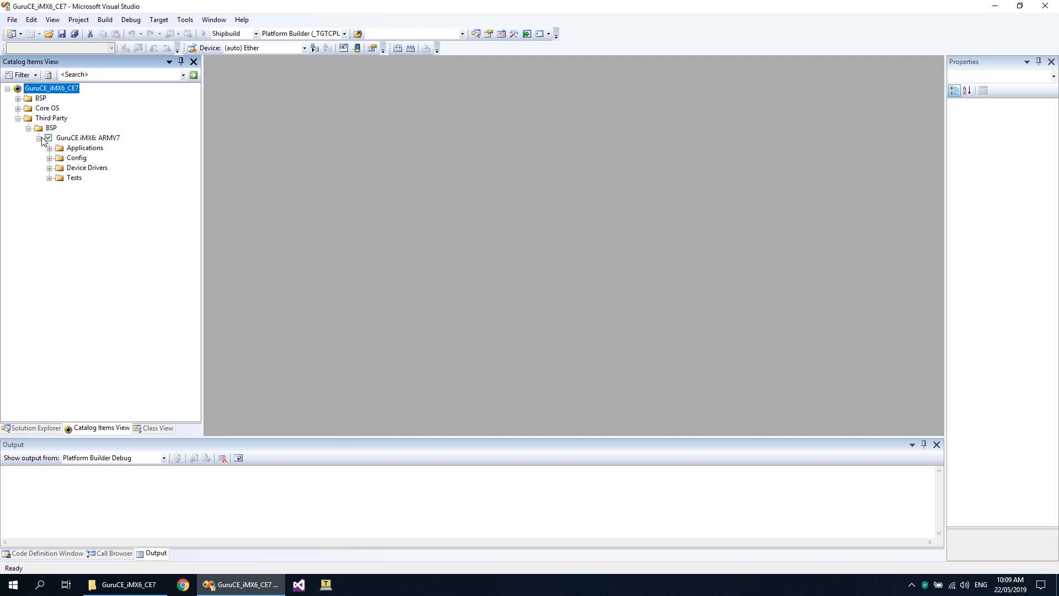
click(50, 158)
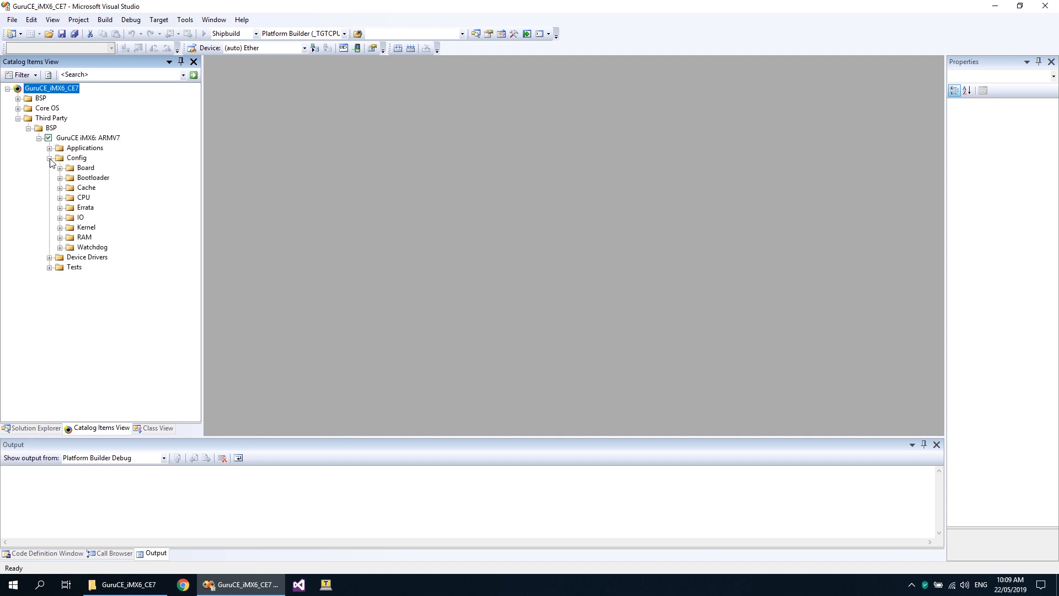
click(60, 168)
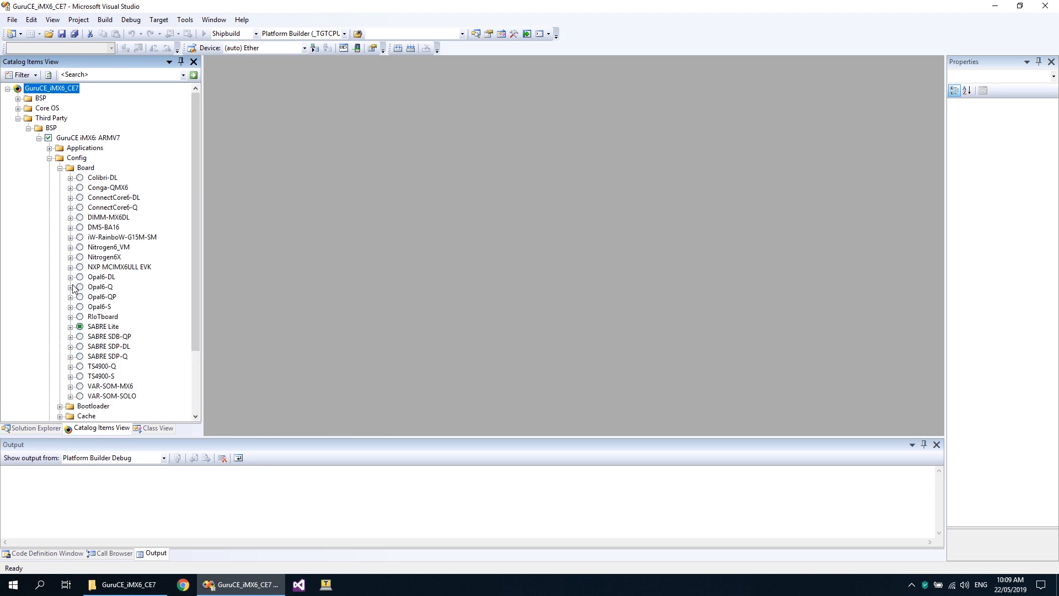
click(71, 327)
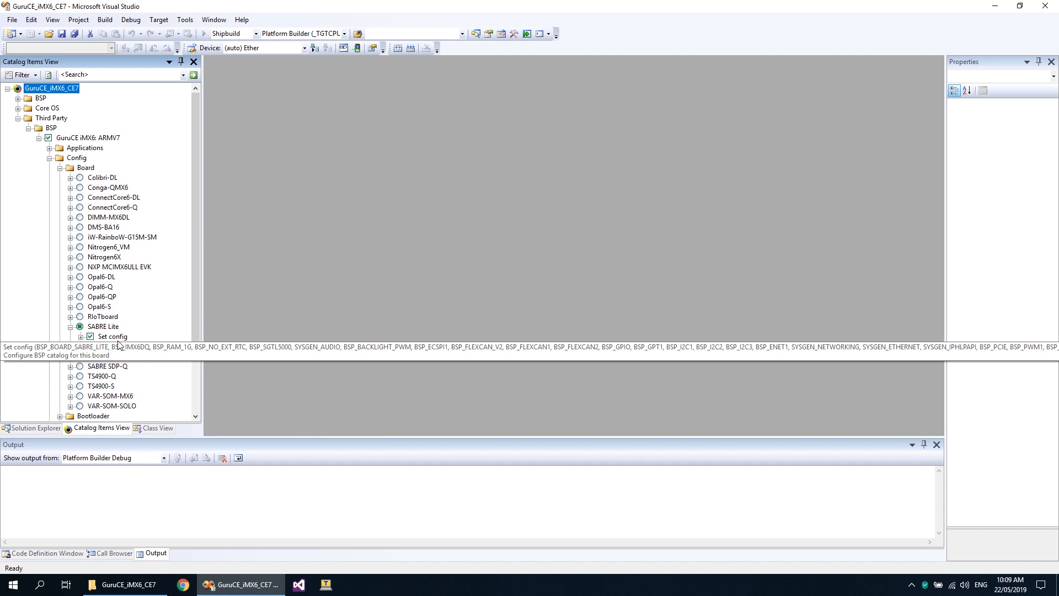
- Filter the catalog to user-selected catalog items and dependencies, and expand the BSP's Tests and Device Drivers folders
click(35, 75)
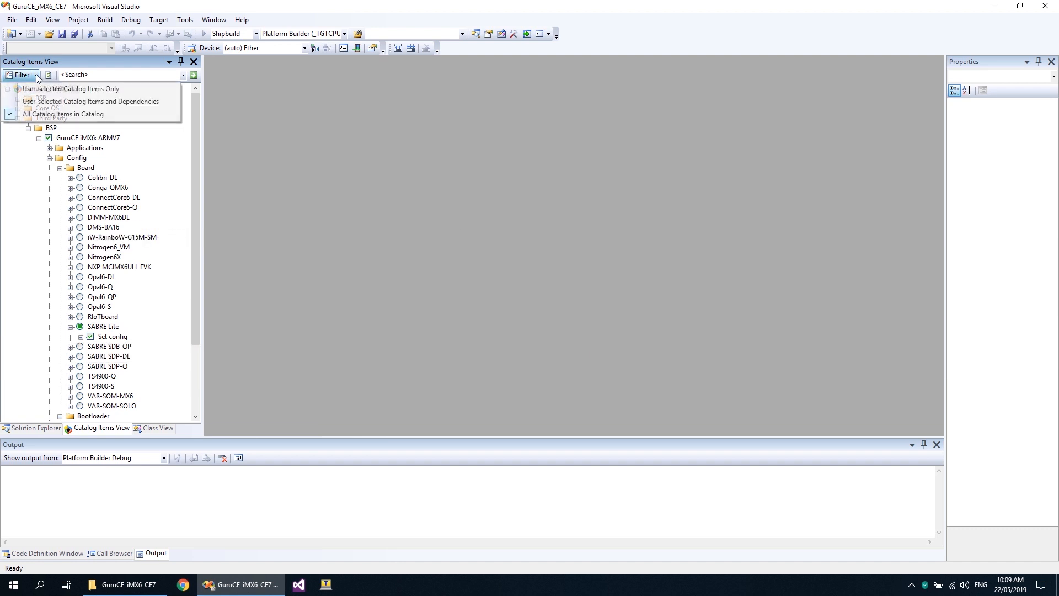
click(43, 101)
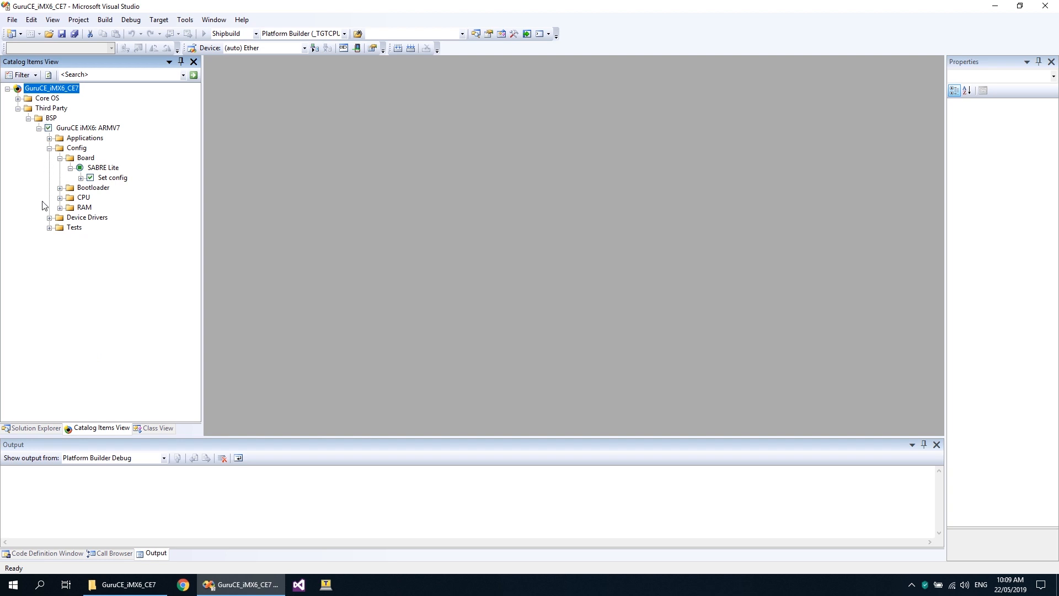
click(50, 228)
click(49, 218)
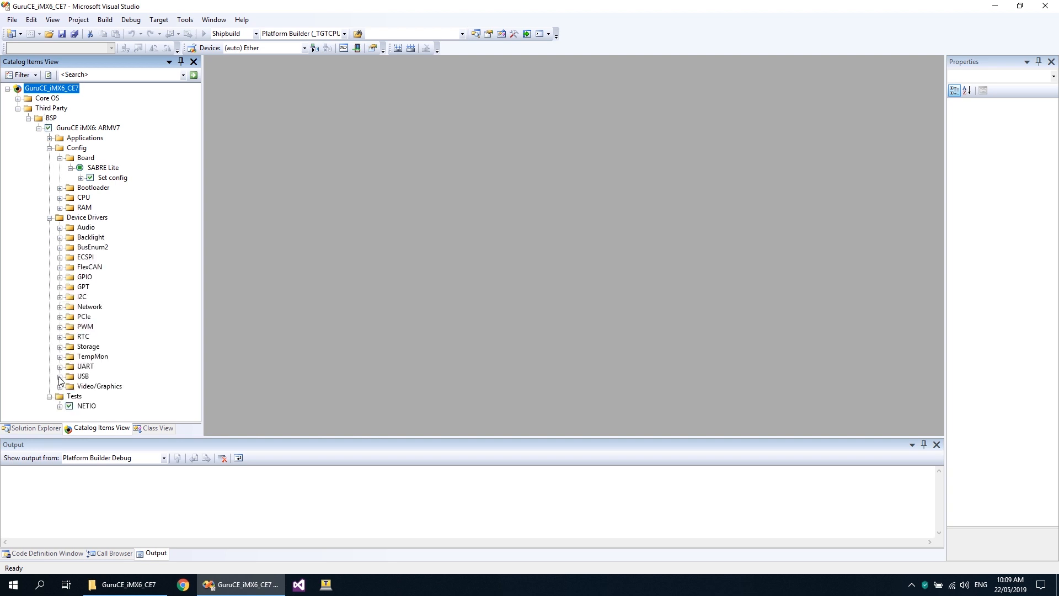
- Expand Video/Graphics and its Utils, Touch, Silverlight, PP, GPU Tutorials and GPU subfolders to examine the selected graphics items
click(60, 386)
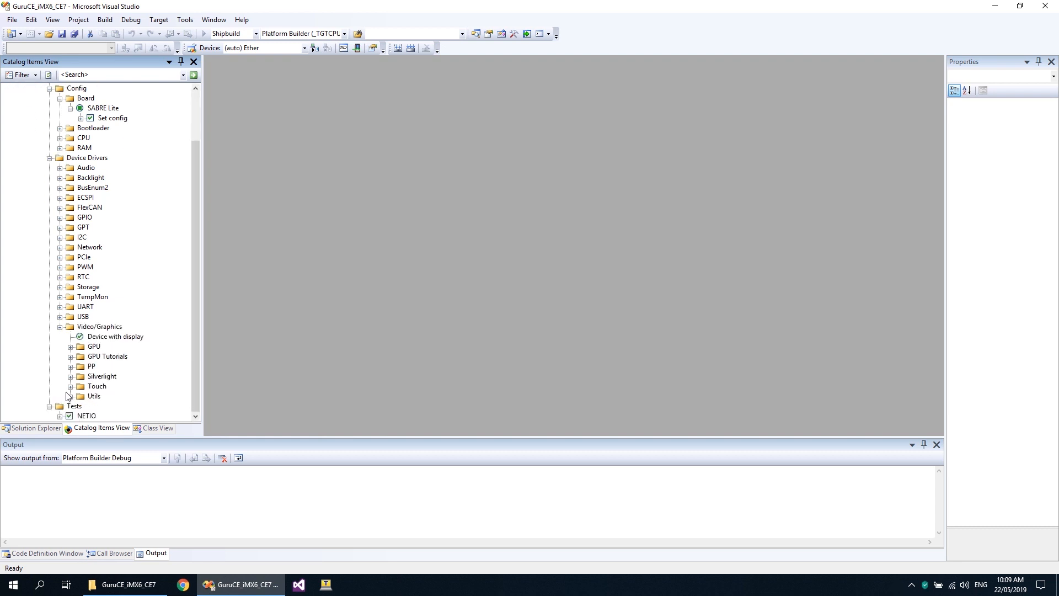
click(70, 397)
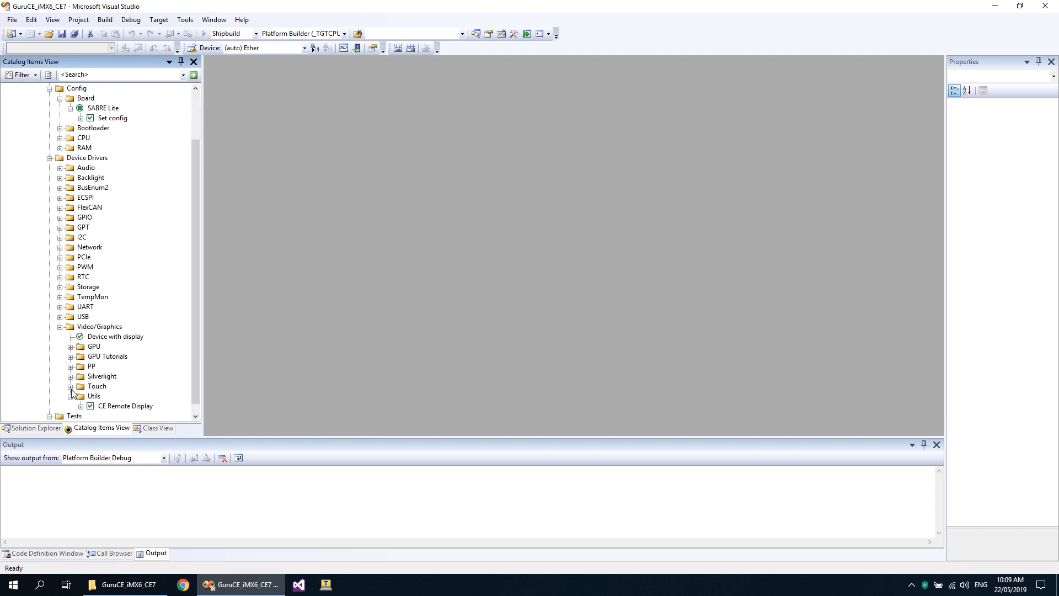
click(70, 387)
click(71, 377)
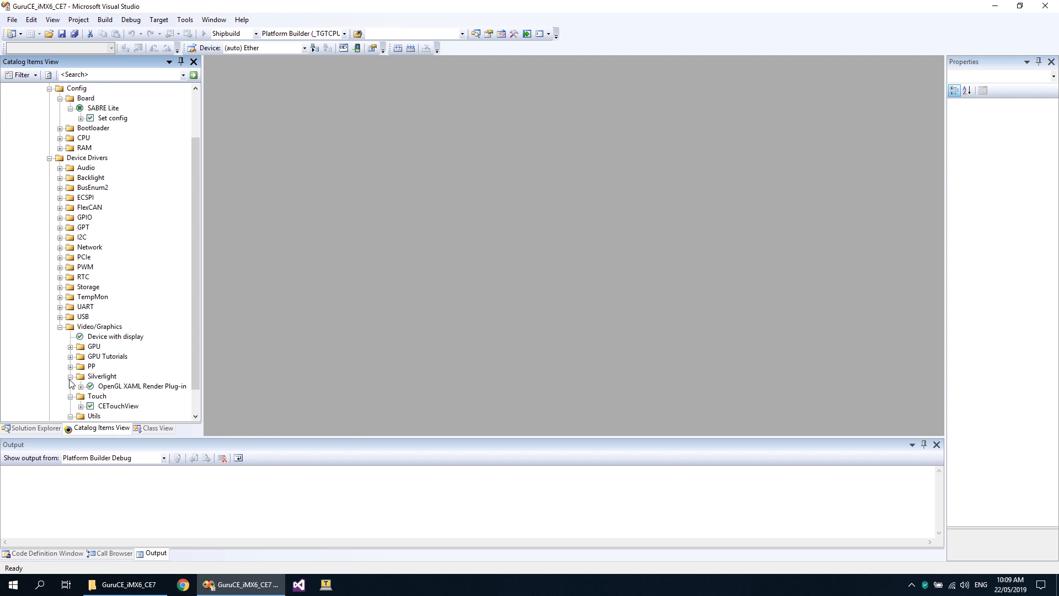
click(70, 366)
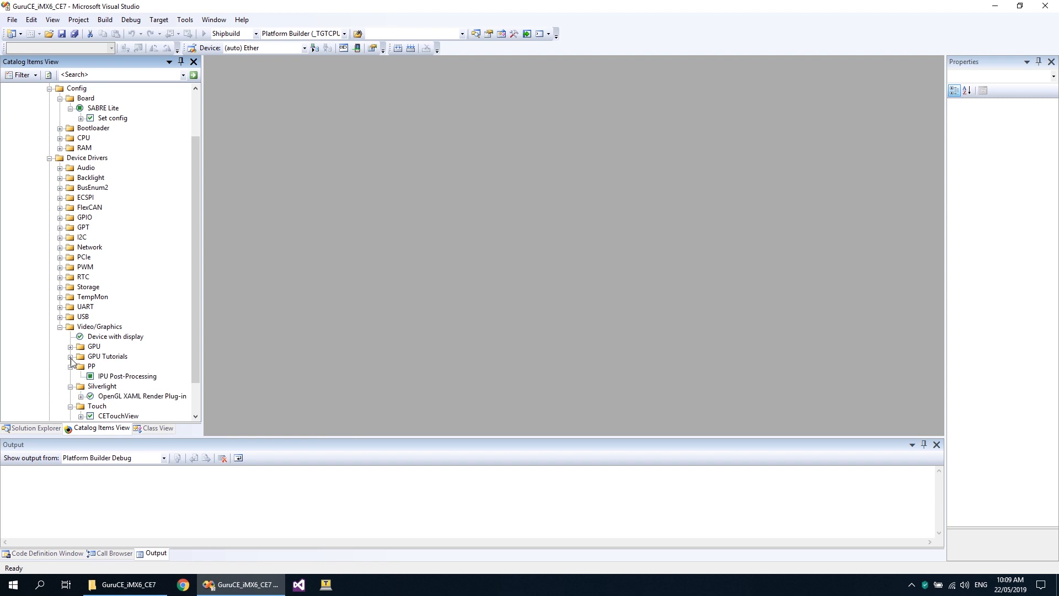
click(70, 356)
click(71, 346)
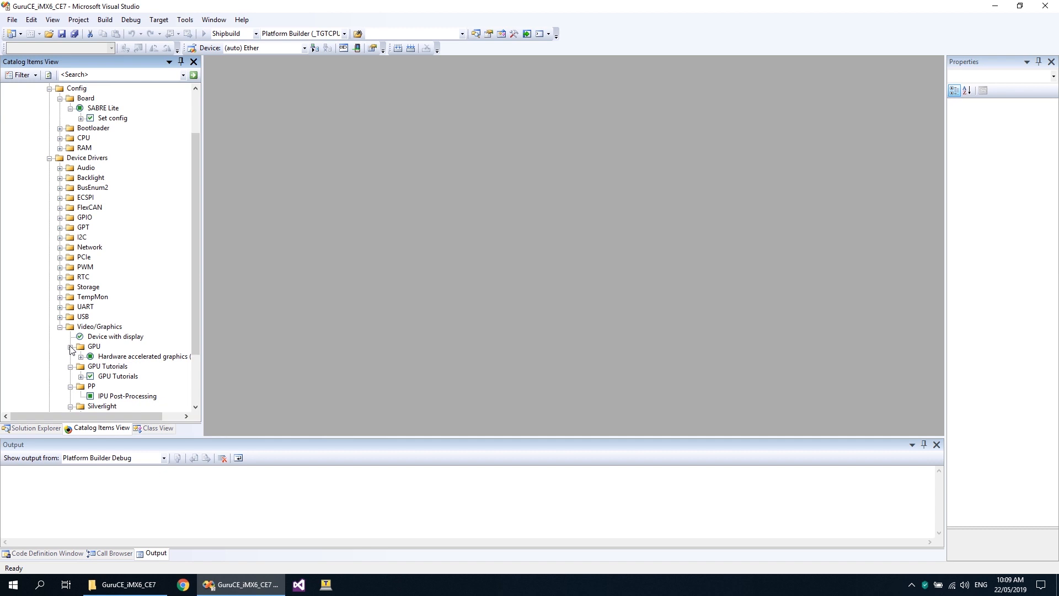
- Examine the selected USB items under OTG1, its Default Function and Host, and the UART items including the CLI entry
click(60, 316)
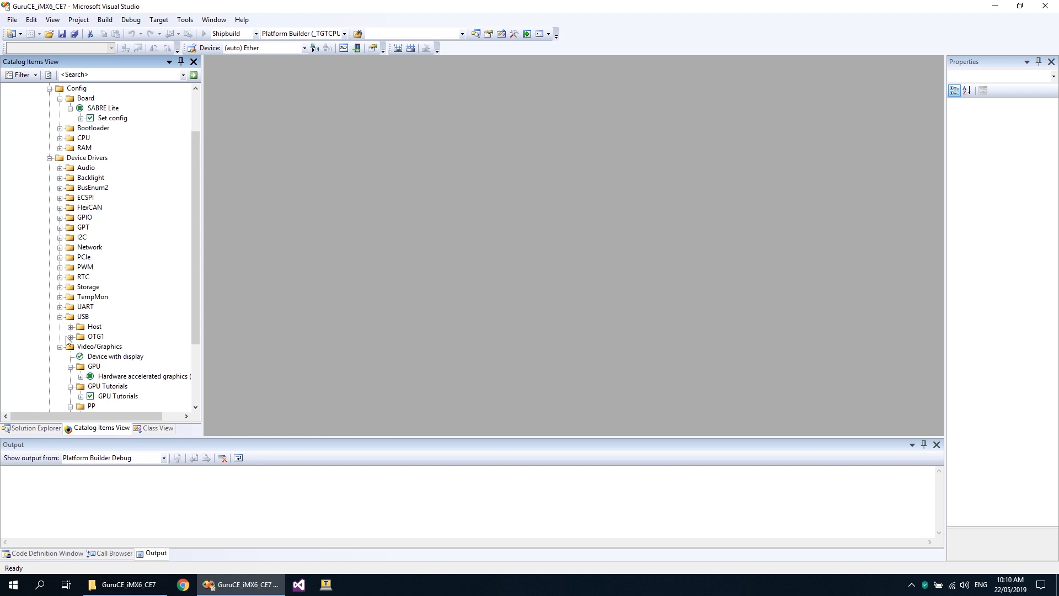
click(70, 336)
click(81, 347)
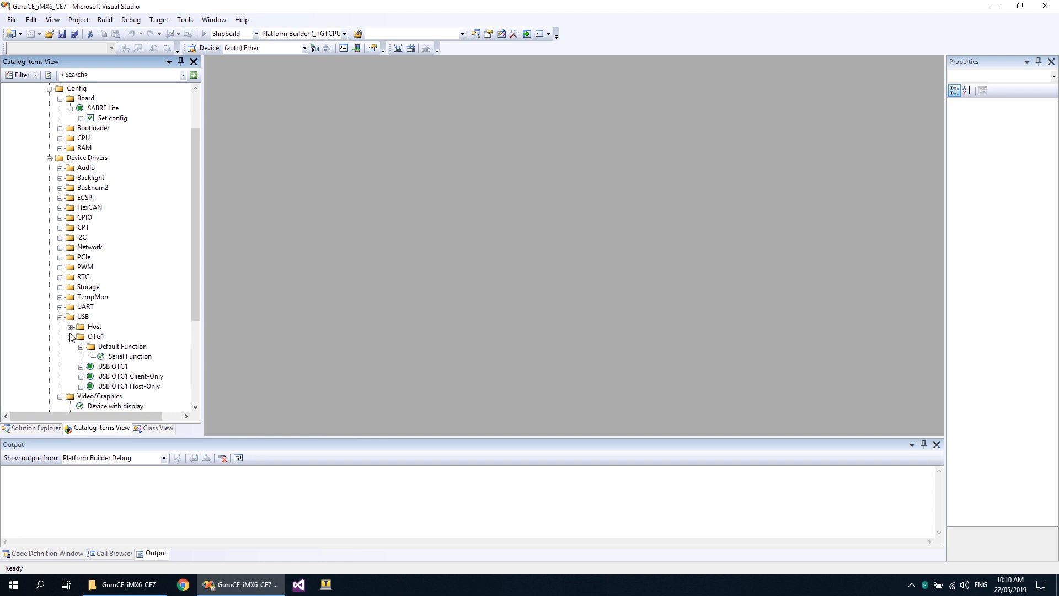
click(70, 326)
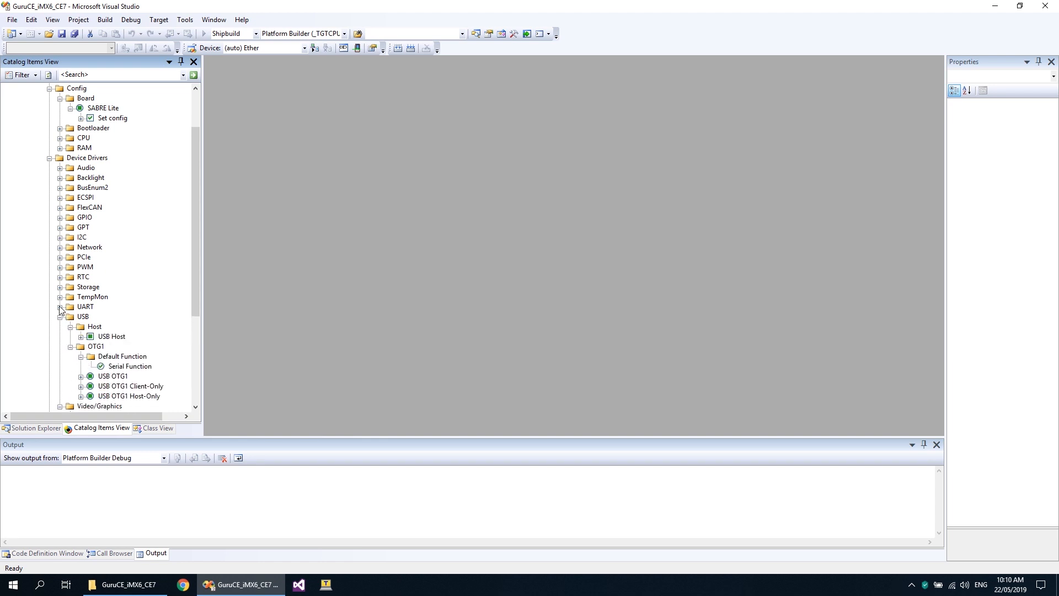
click(60, 307)
click(70, 317)
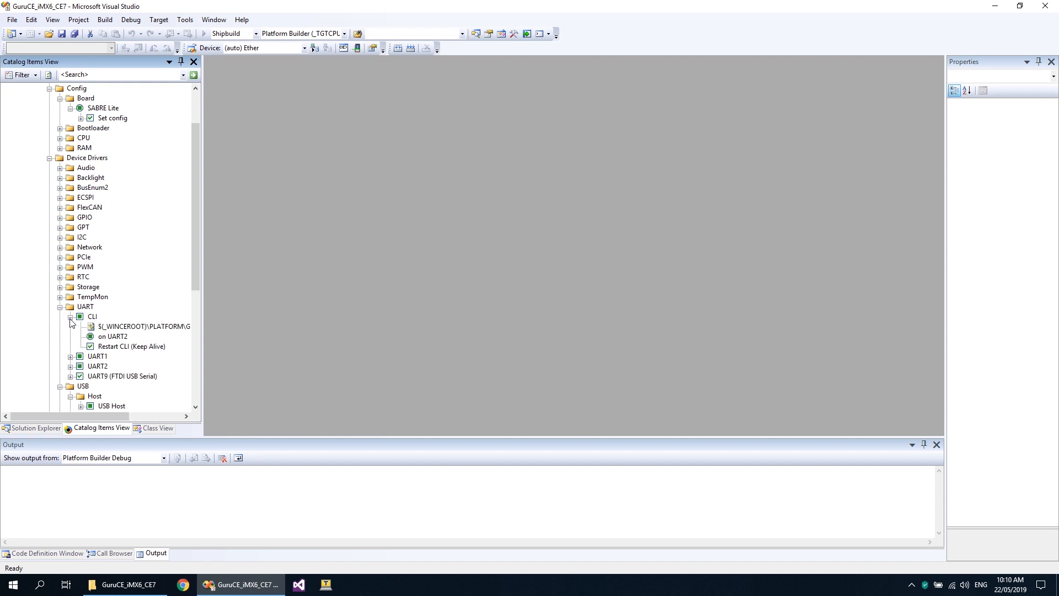
- Examine the TempMon driver and the Storage drivers, expanding SATA and USDHC3 and USDHC4 with their Type subfolders
click(60, 297)
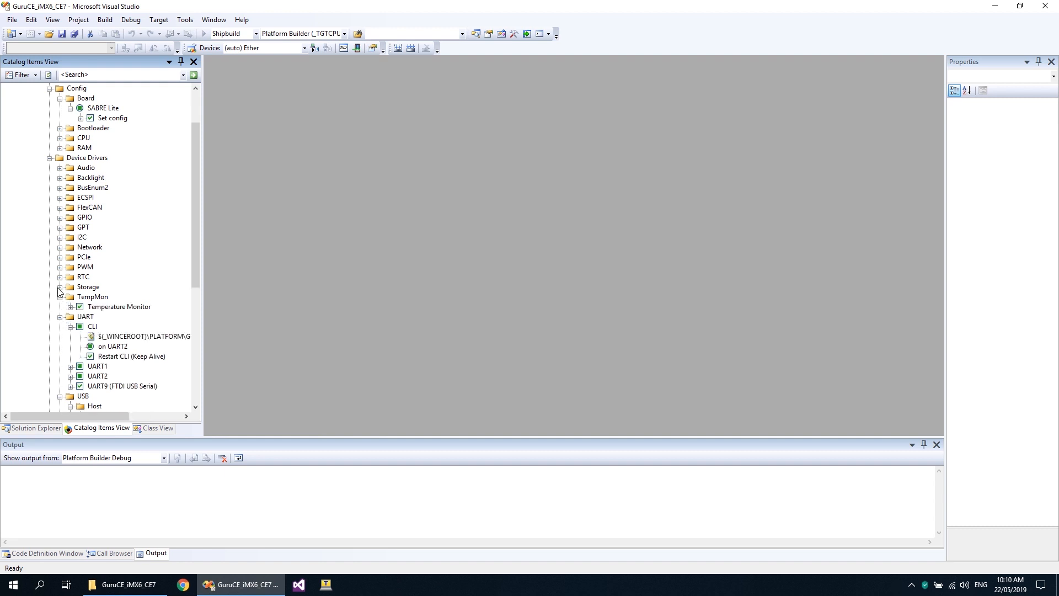
click(60, 287)
click(70, 317)
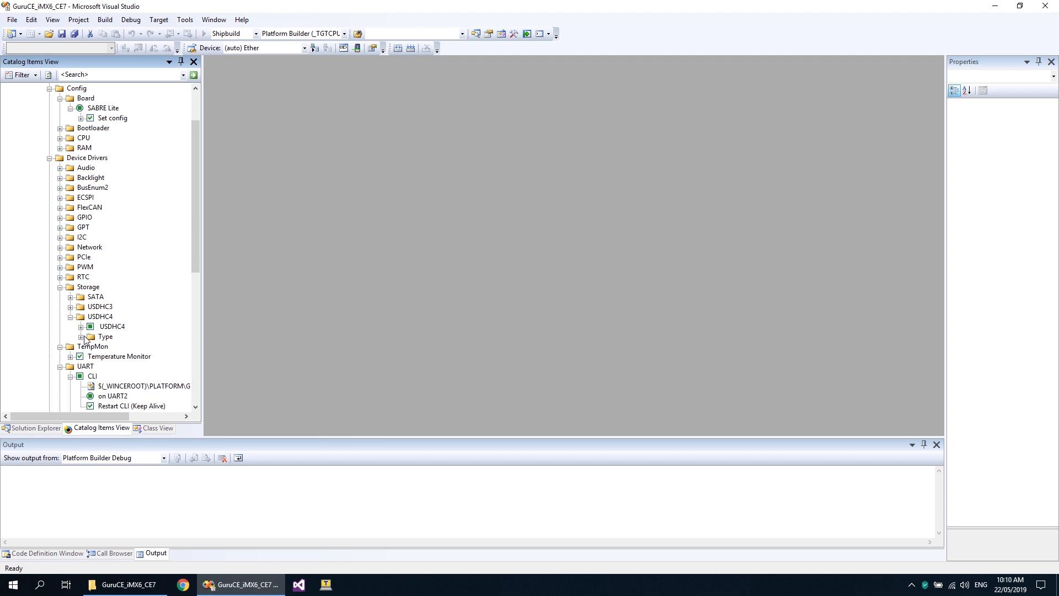
click(82, 336)
click(70, 307)
click(81, 337)
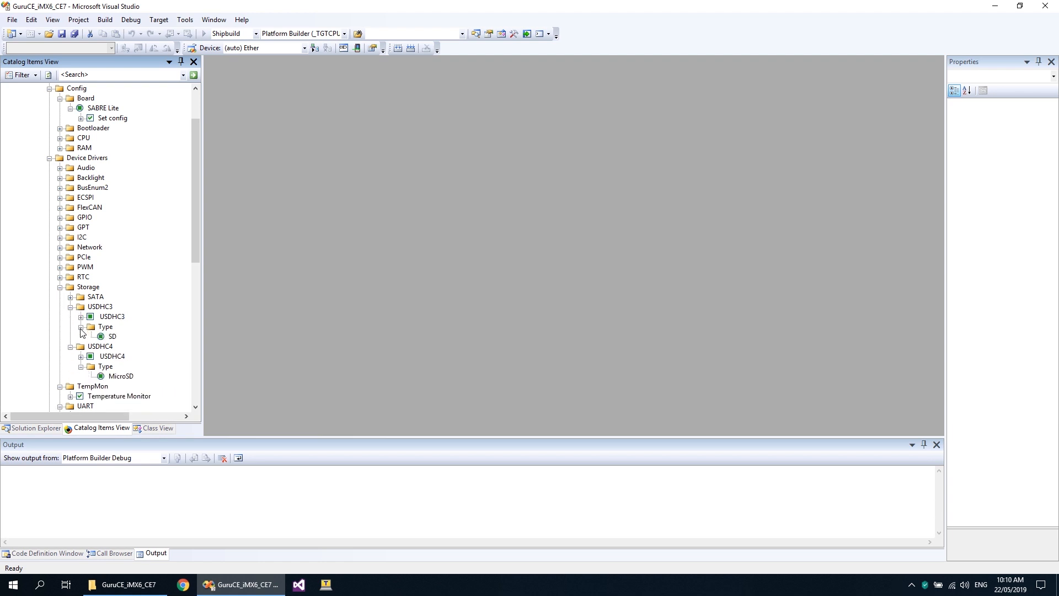
click(71, 297)
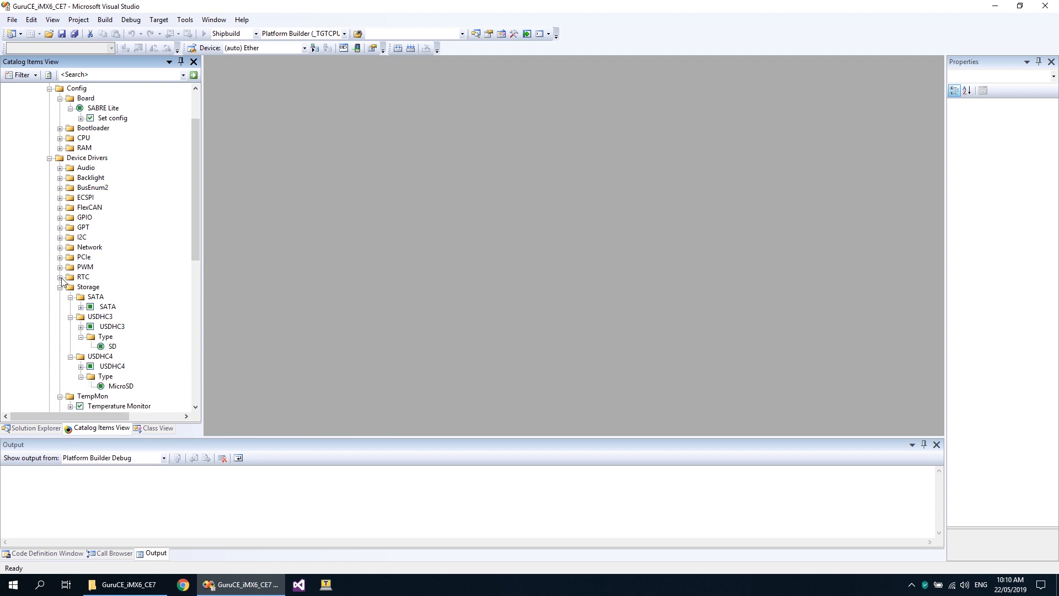
- Expand the RTC, PWM, PCIe and Network driver folders, including iMX6 Ethernet, to examine their selected items
click(60, 277)
click(61, 267)
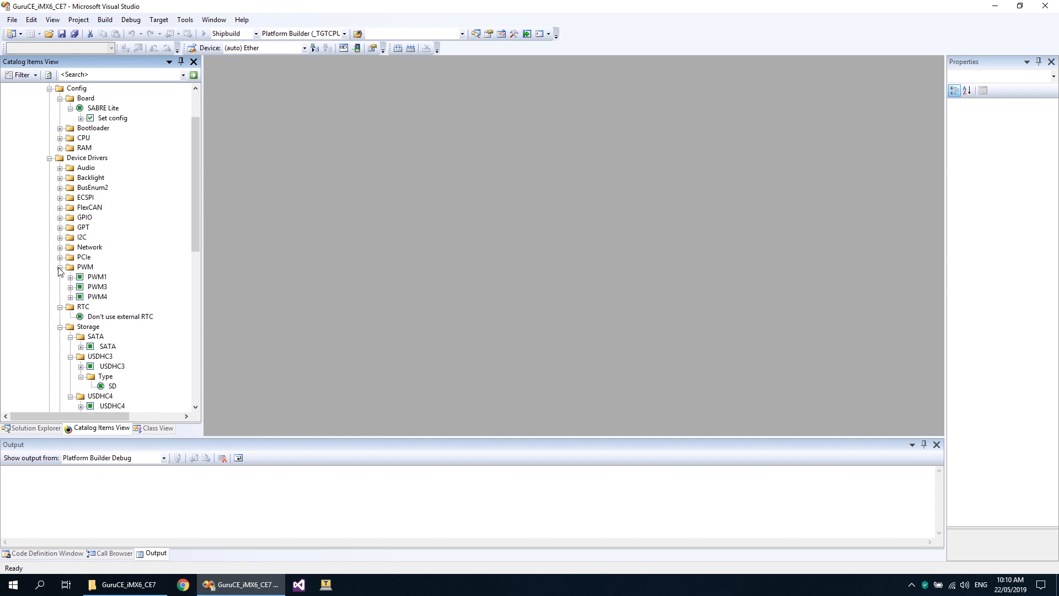
click(59, 257)
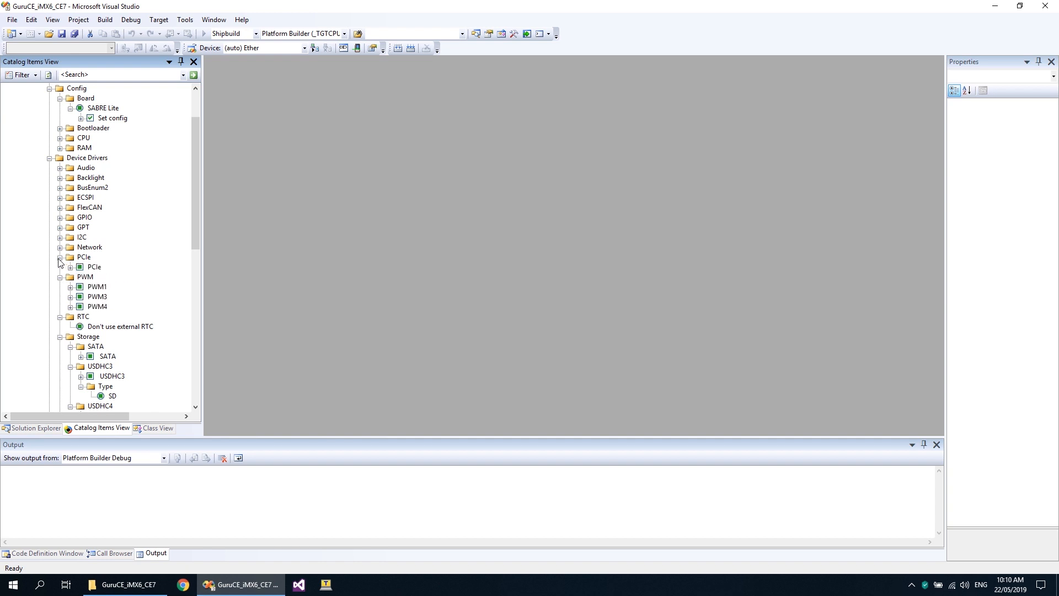
click(60, 247)
click(67, 257)
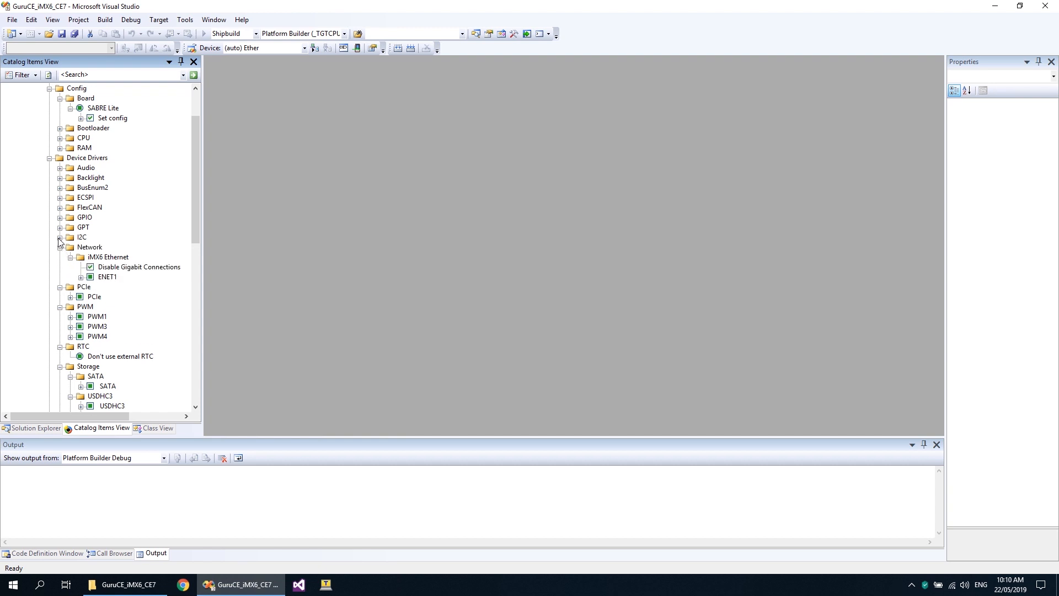
- Examine the selected I2C, GPT, GPIO, FlexCAN, ECSPI, BusEnum2, Backlight and Audio drivers by expanding each folder
click(60, 237)
click(61, 227)
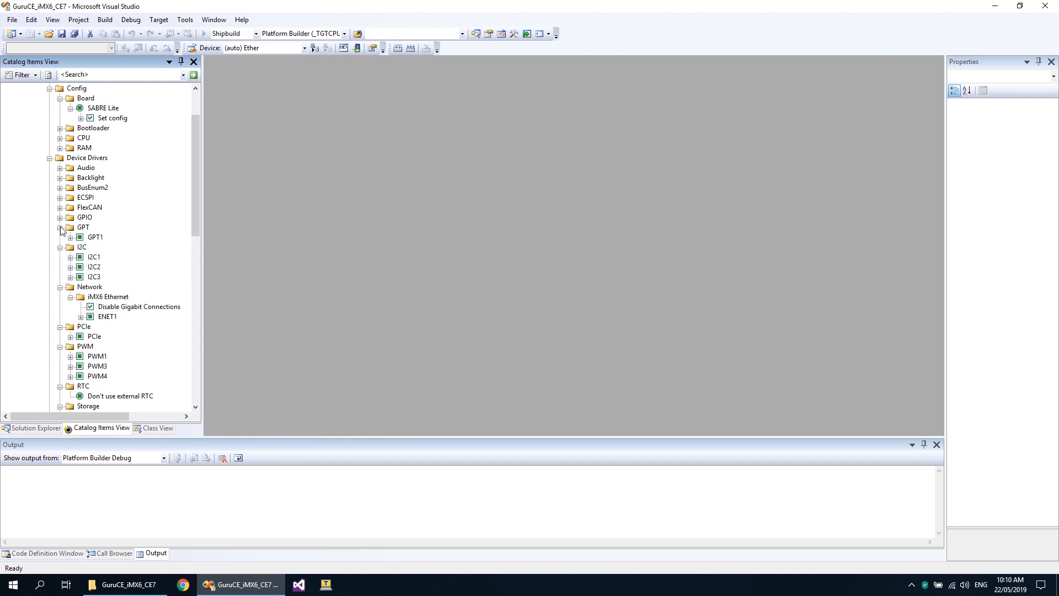
click(60, 217)
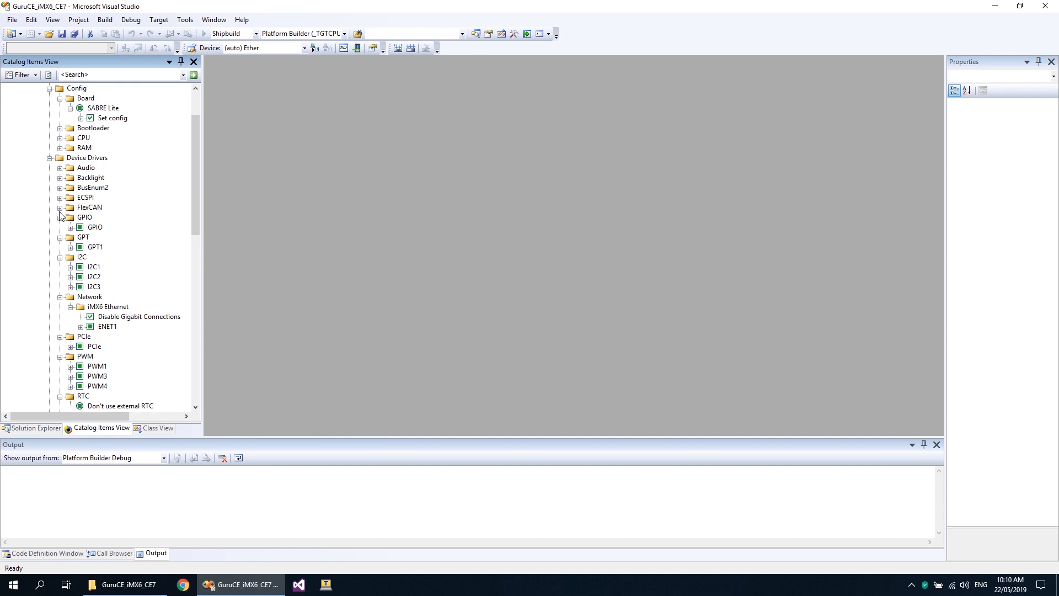
click(60, 208)
click(60, 198)
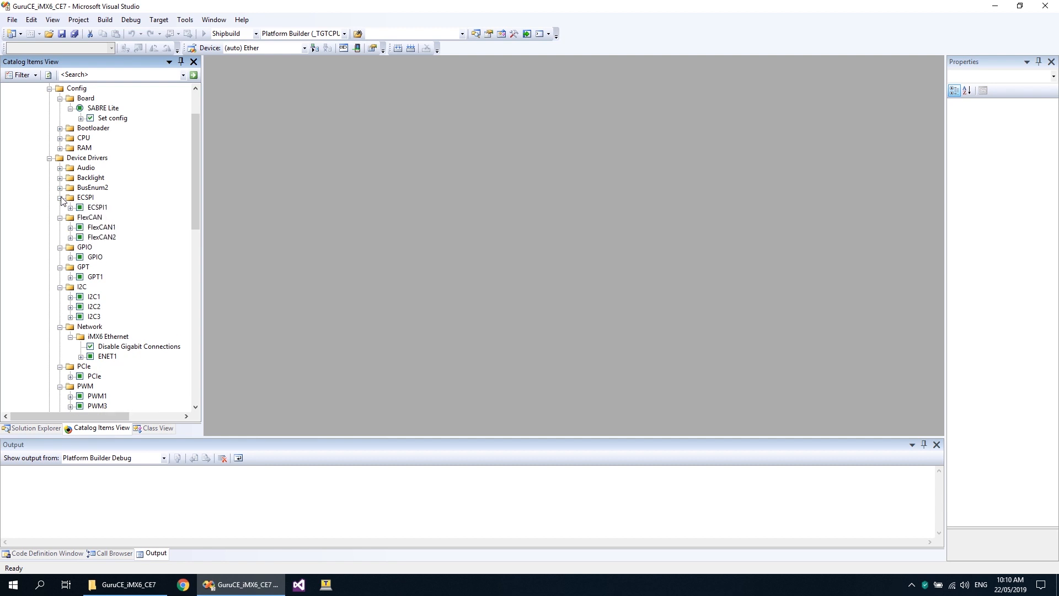
click(60, 187)
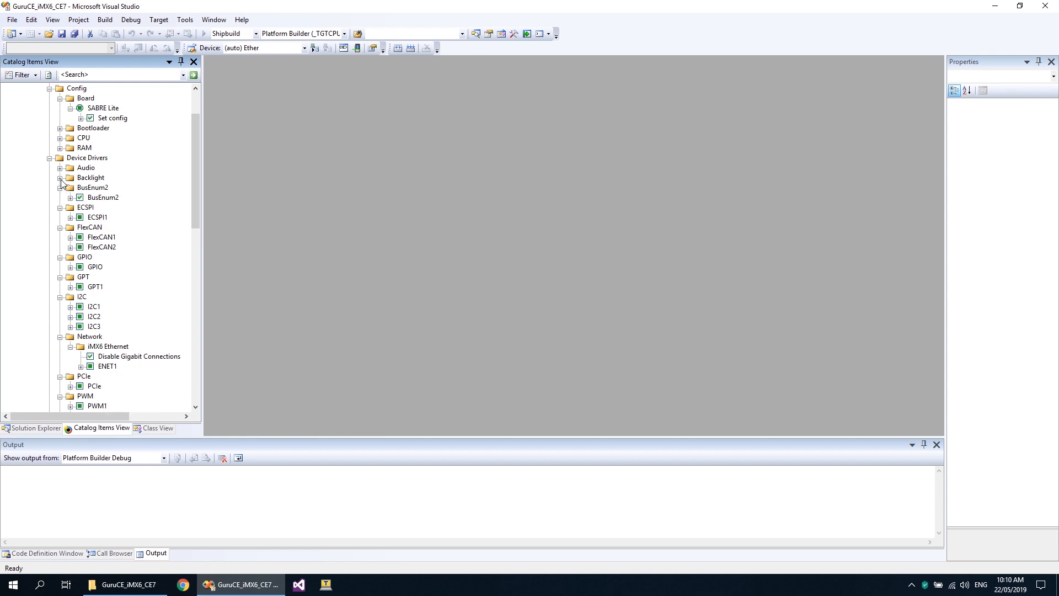
click(60, 178)
click(60, 167)
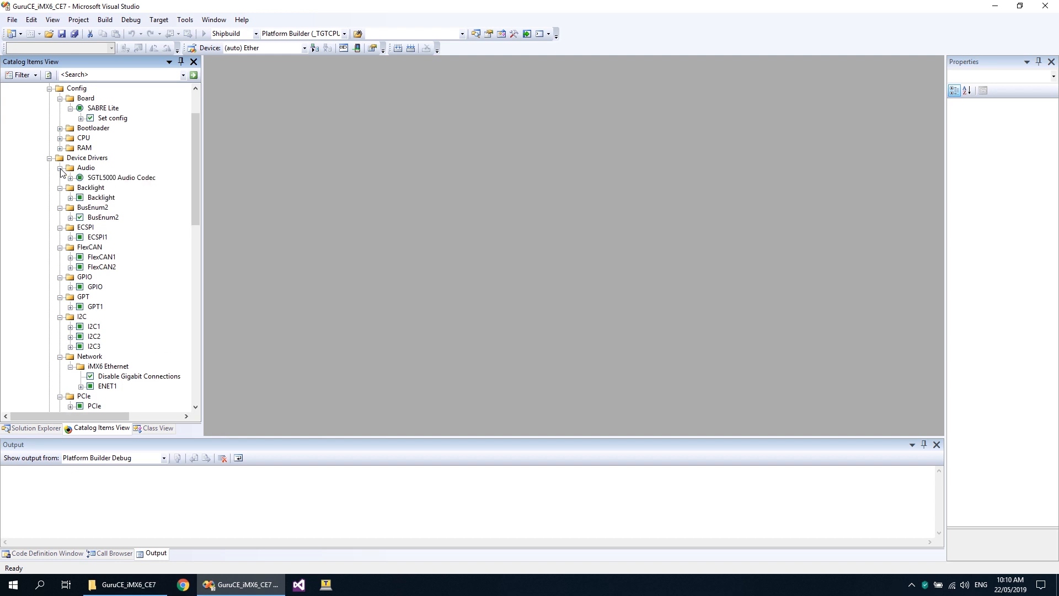
- Examine the RAM, CPU and Bootloader selections under Config, including Boot from SPI and the Tiny bootloader's own Boot from SPI entry
click(61, 148)
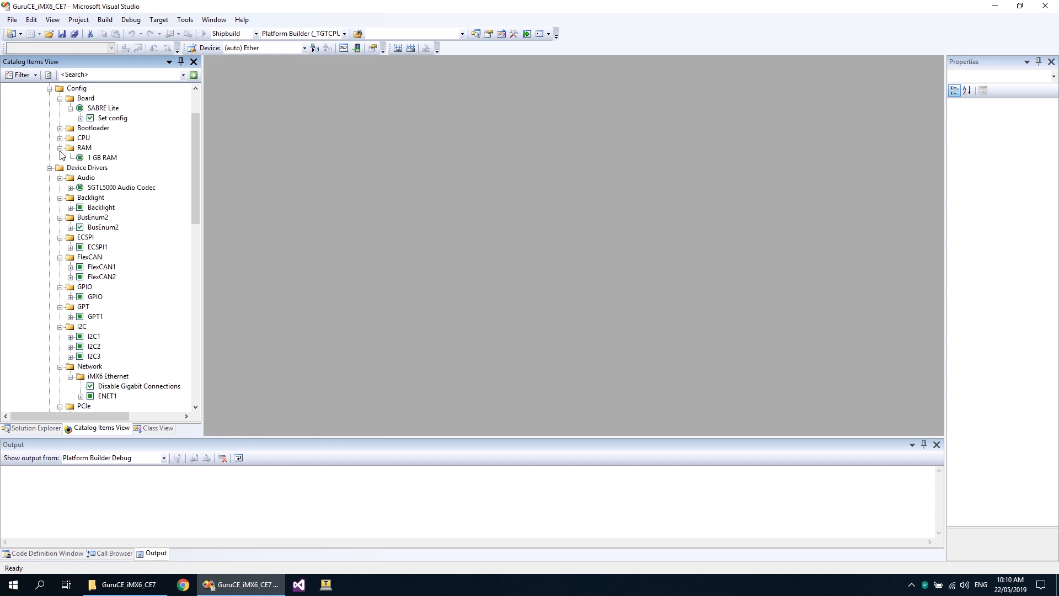
click(60, 138)
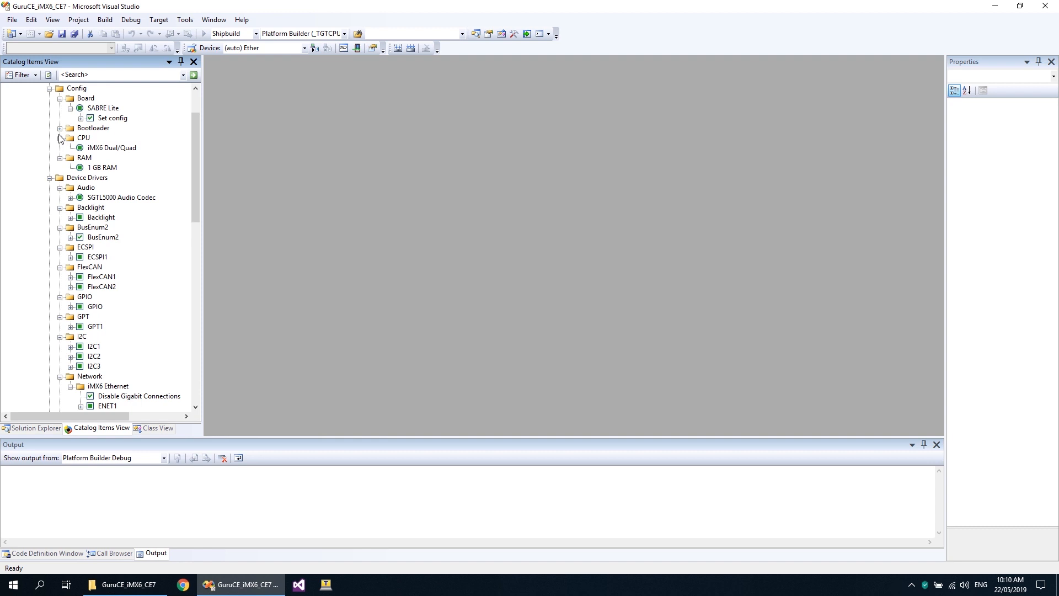
click(60, 128)
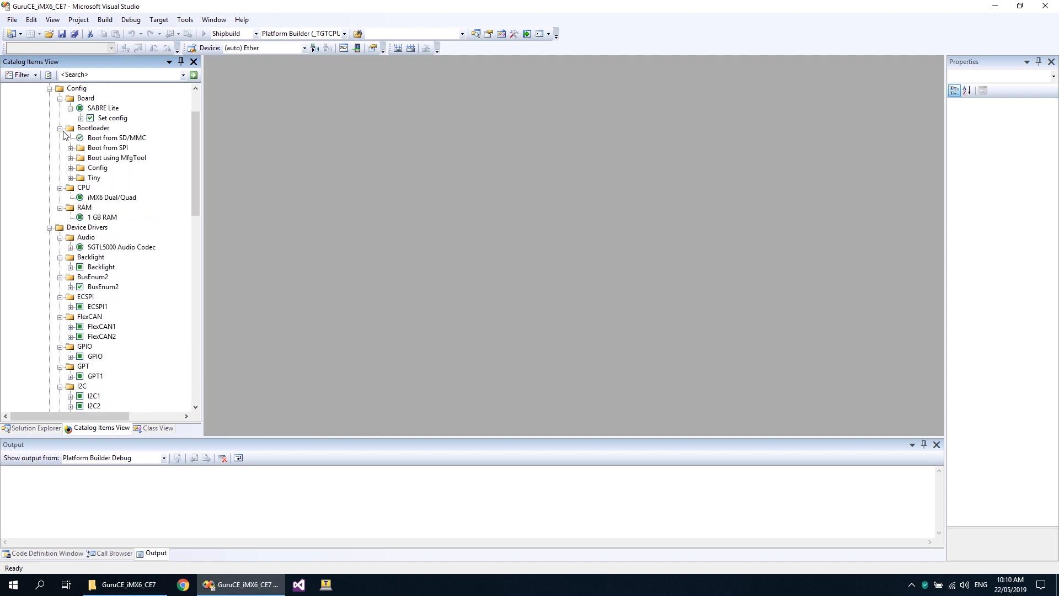
click(70, 148)
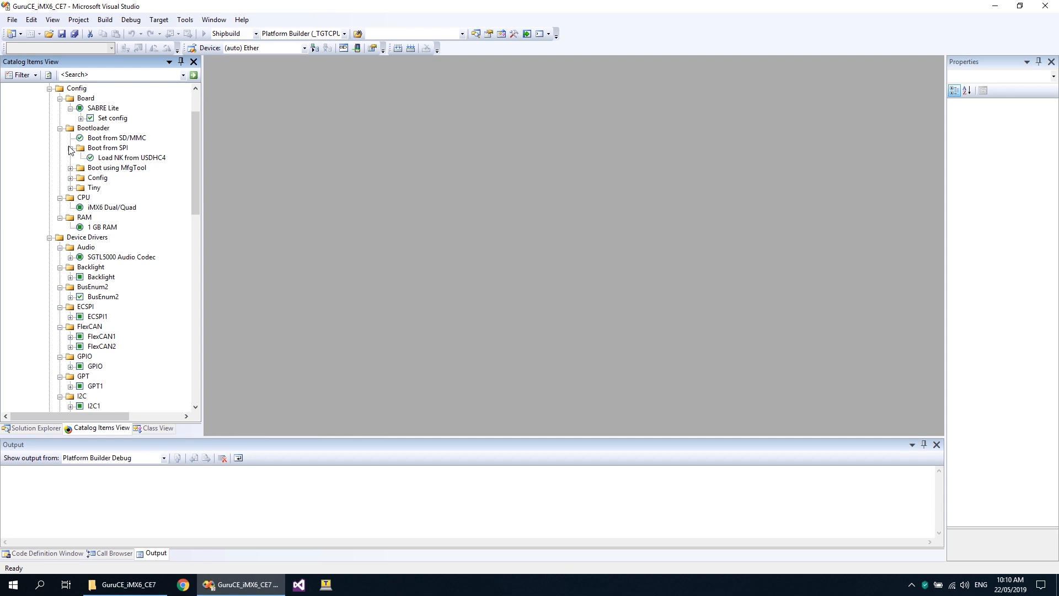
click(71, 188)
click(81, 227)
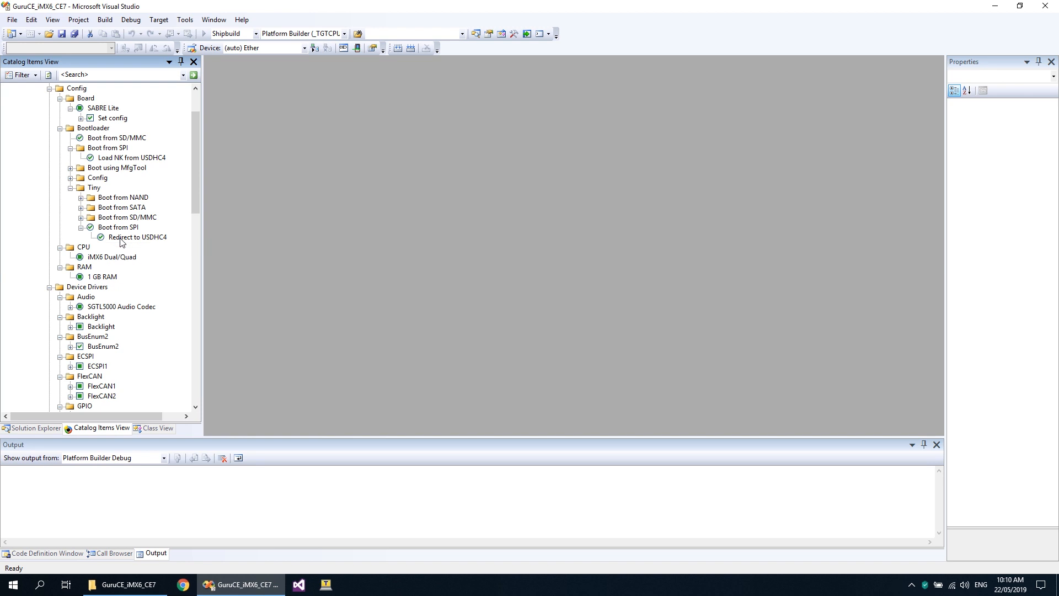
- Collapse the Tiny bootloader folder and examine the bootloader's Secure Boot settings for Version, Key Index and Engine
click(71, 188)
click(70, 177)
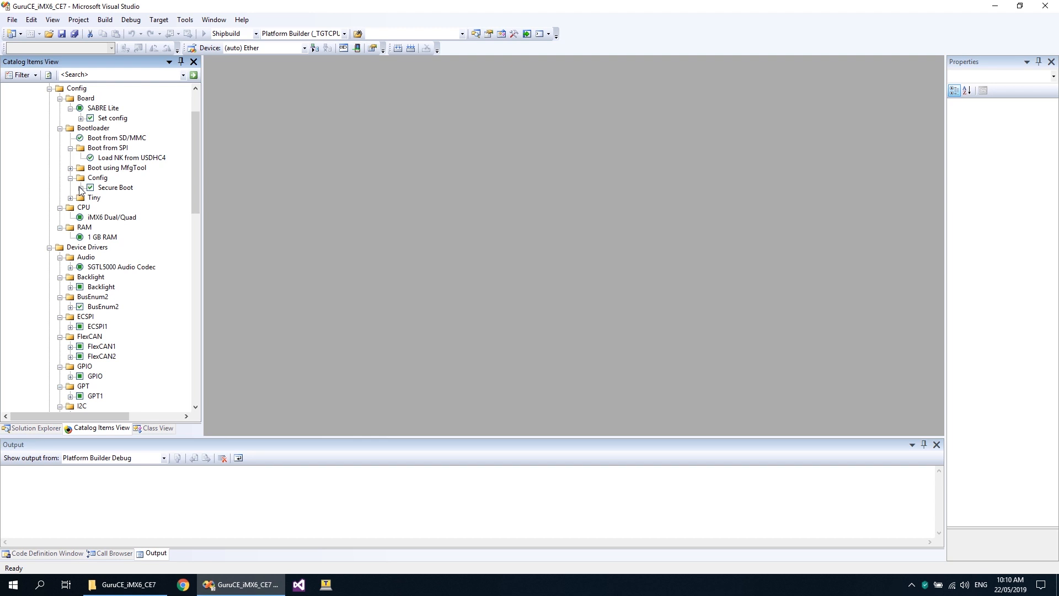
click(80, 188)
click(92, 218)
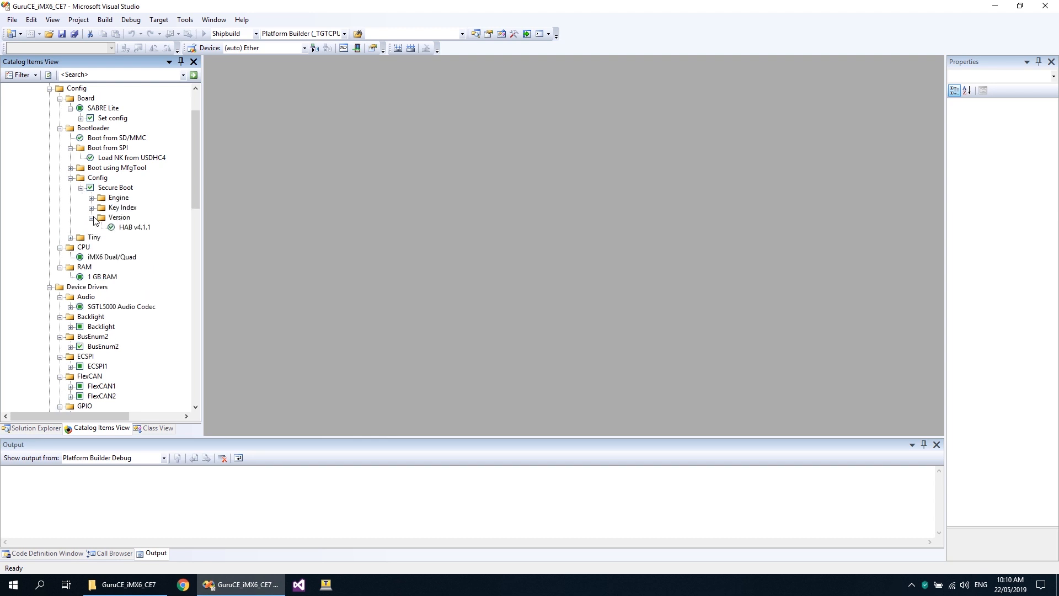
click(91, 208)
click(91, 198)
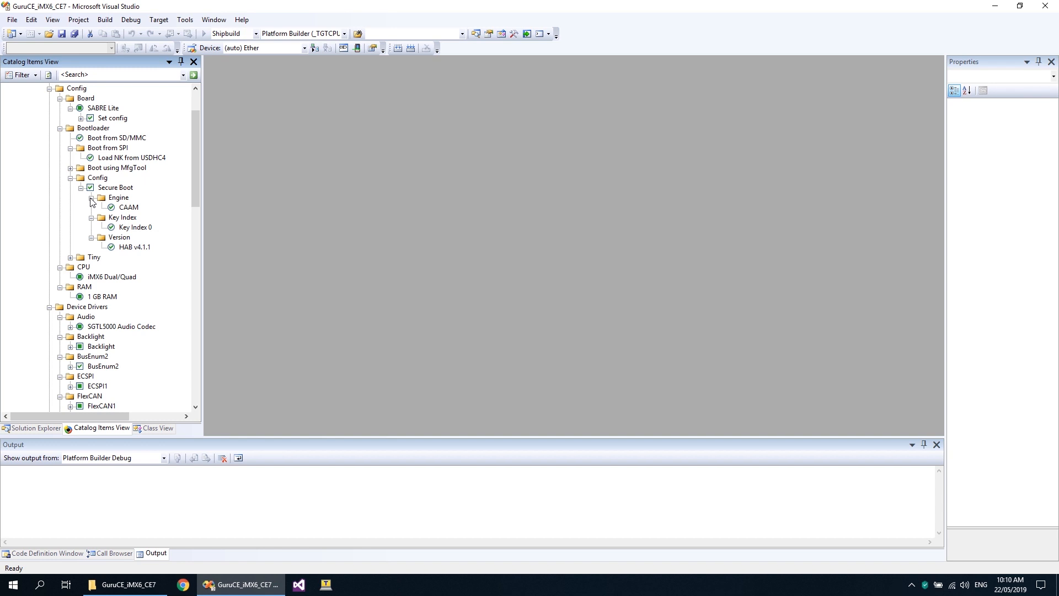
- Switch the catalog filter to All Catalog Items in Catalog and examine the full list of bootloader options
click(35, 76)
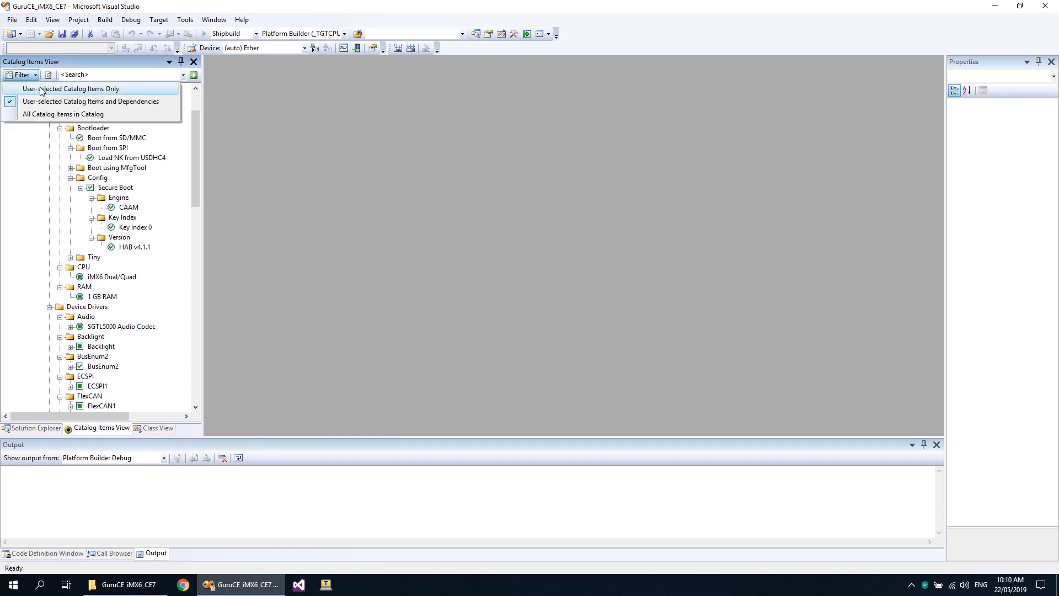
click(46, 115)
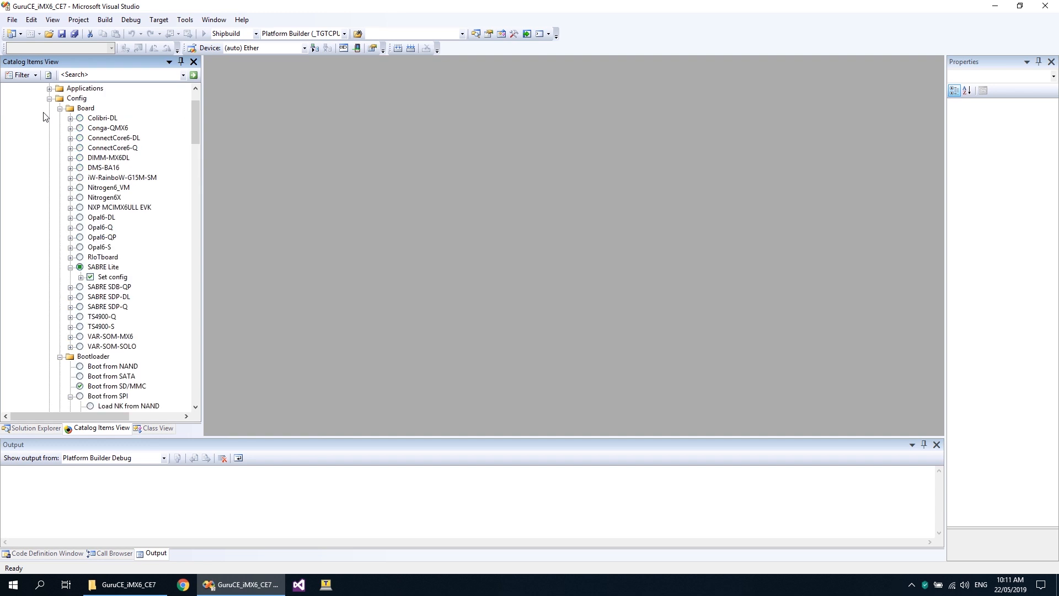
scroll(53, 168, down, 7)
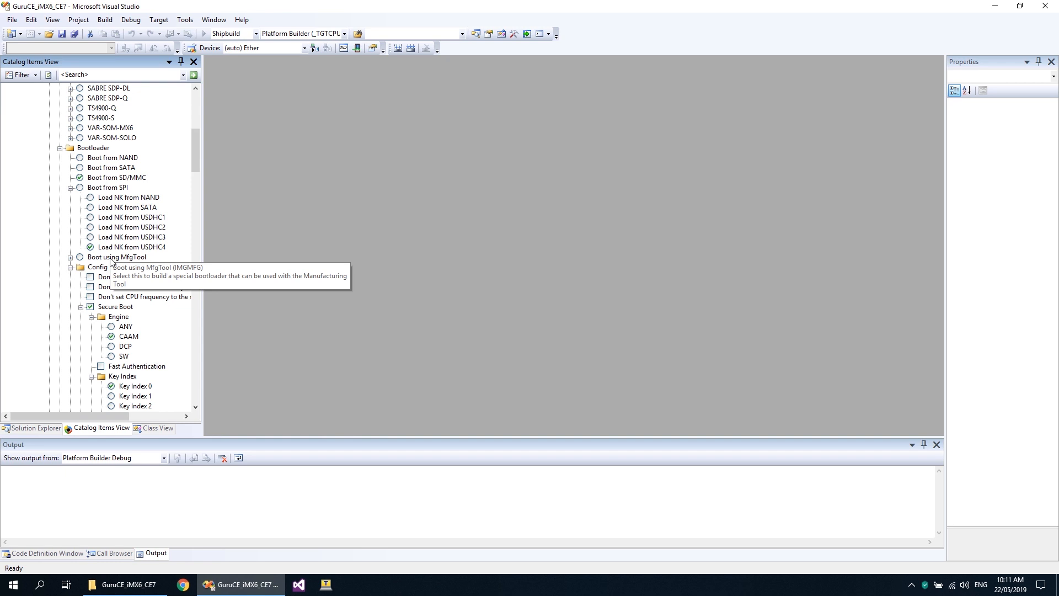
scroll(110, 261, up, 9)
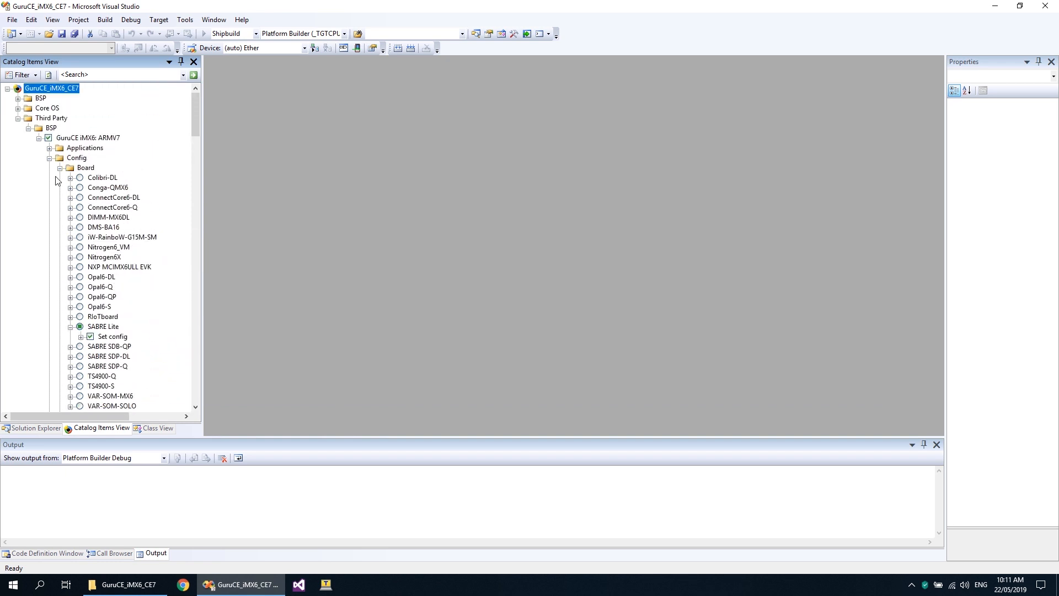
- Expand the BSP's Applications folder to examine its items, and inspect the description of SABRE Lite's Set config item
click(49, 148)
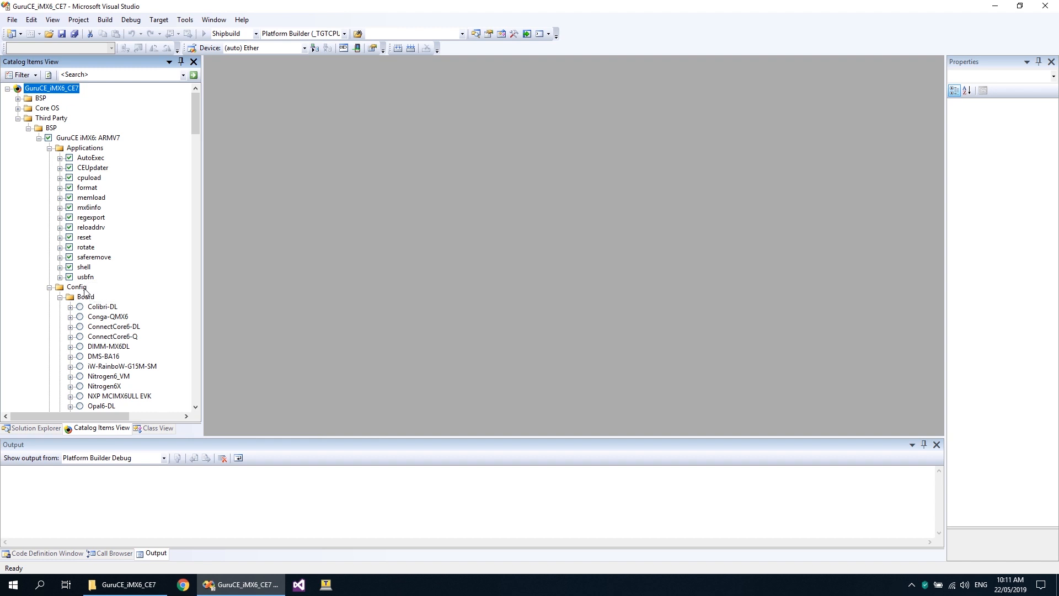
scroll(85, 292, down, 4)
scroll(84, 295, down, 2)
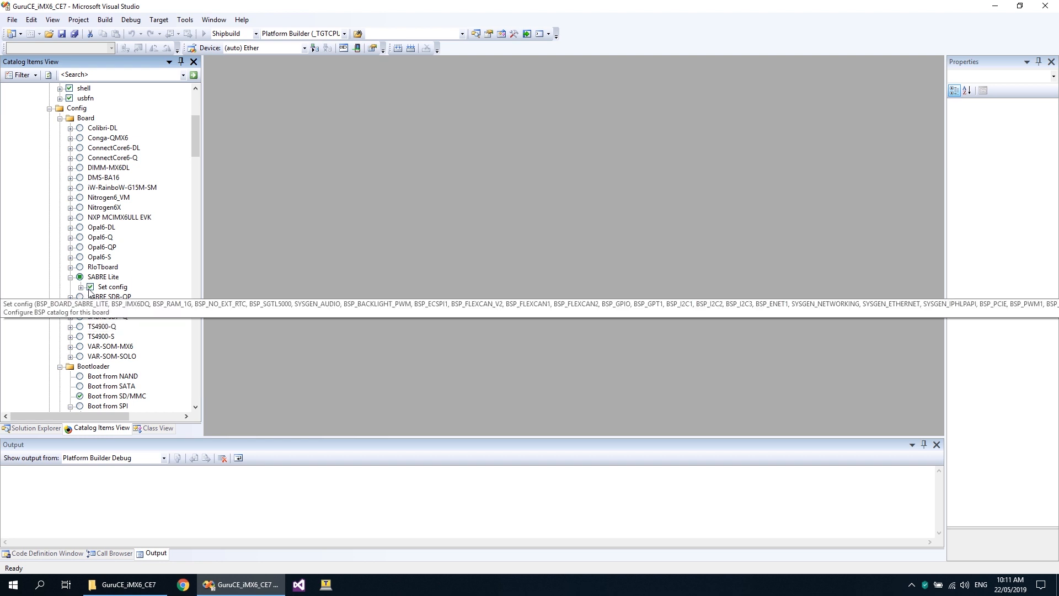
- Clear Set config under the SABRE Lite board and select Nitrogen6X as the board instead
click(88, 288)
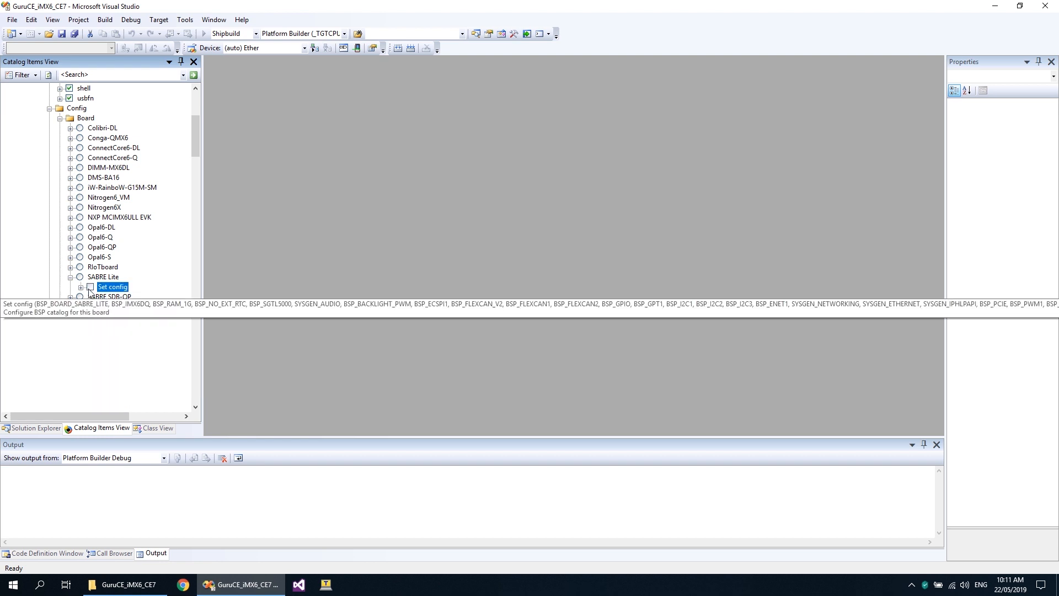
click(80, 210)
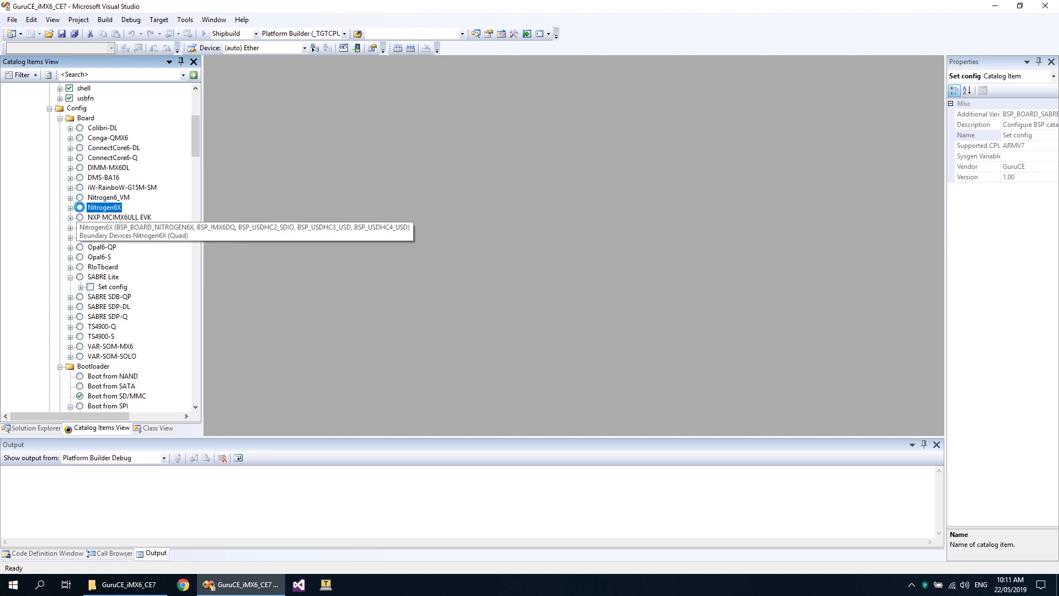
click(80, 208)
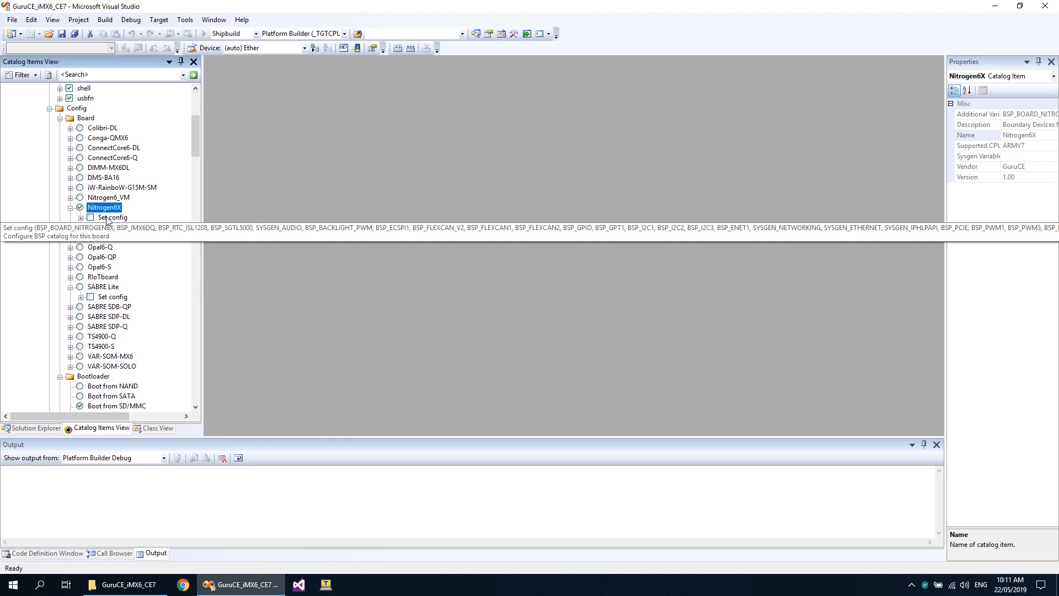
- Enable Set config for the Nitrogen6X board, and filter the catalog to User-selected Catalog Items and Dependencies
scroll(108, 221, down, 3)
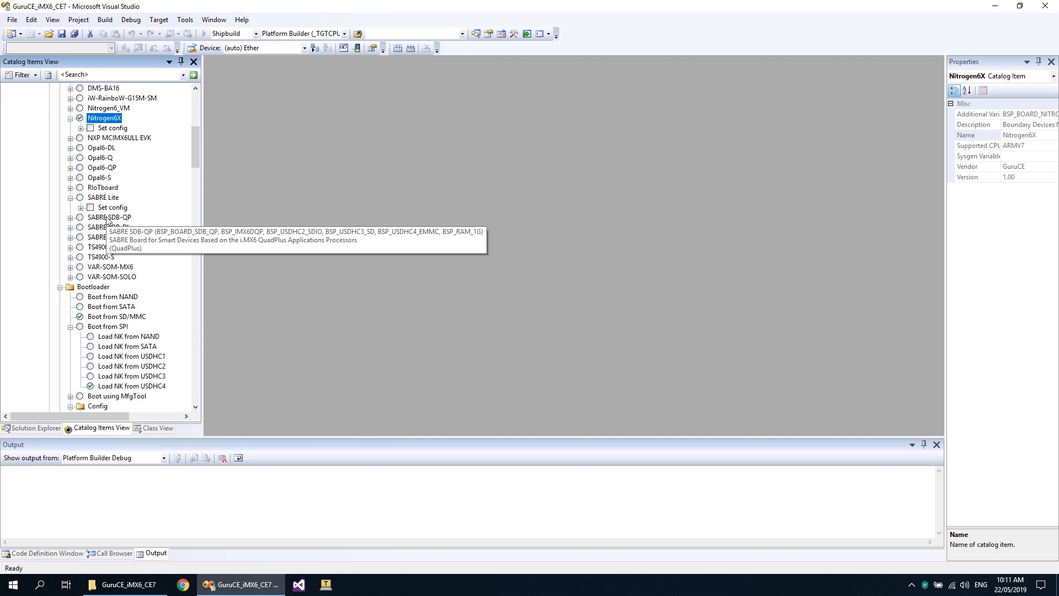
scroll(107, 219, down, 20)
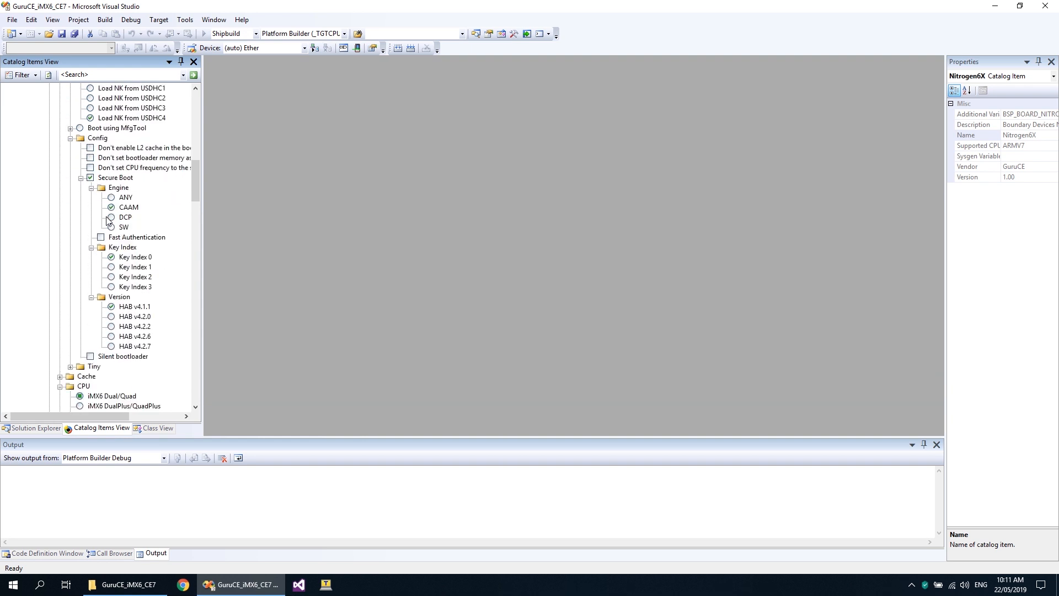
scroll(107, 220, down, 12)
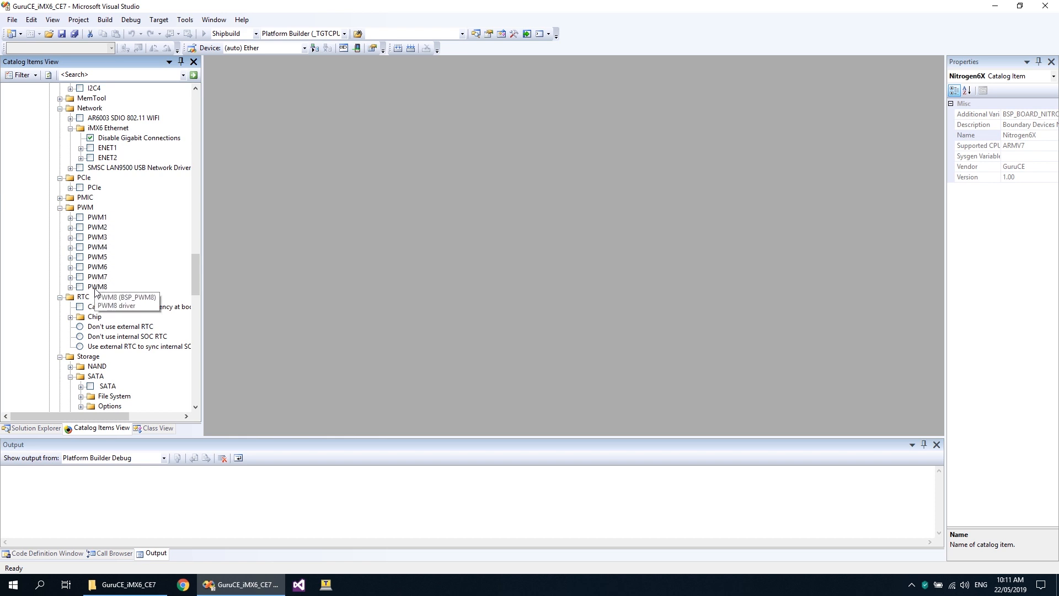
scroll(94, 231, up, 1)
scroll(94, 231, up, 20)
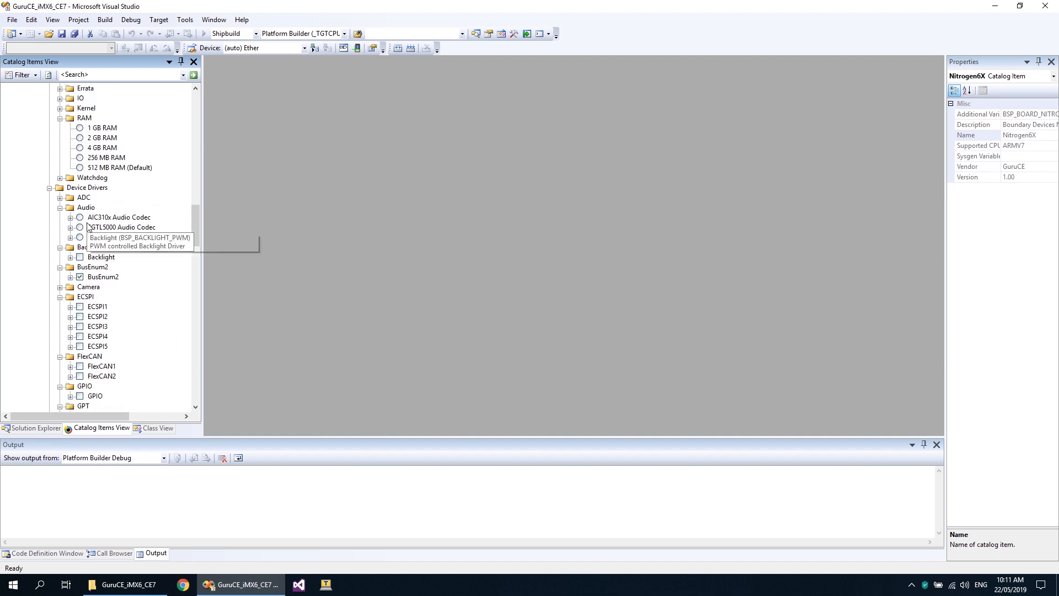
scroll(87, 222, up, 10)
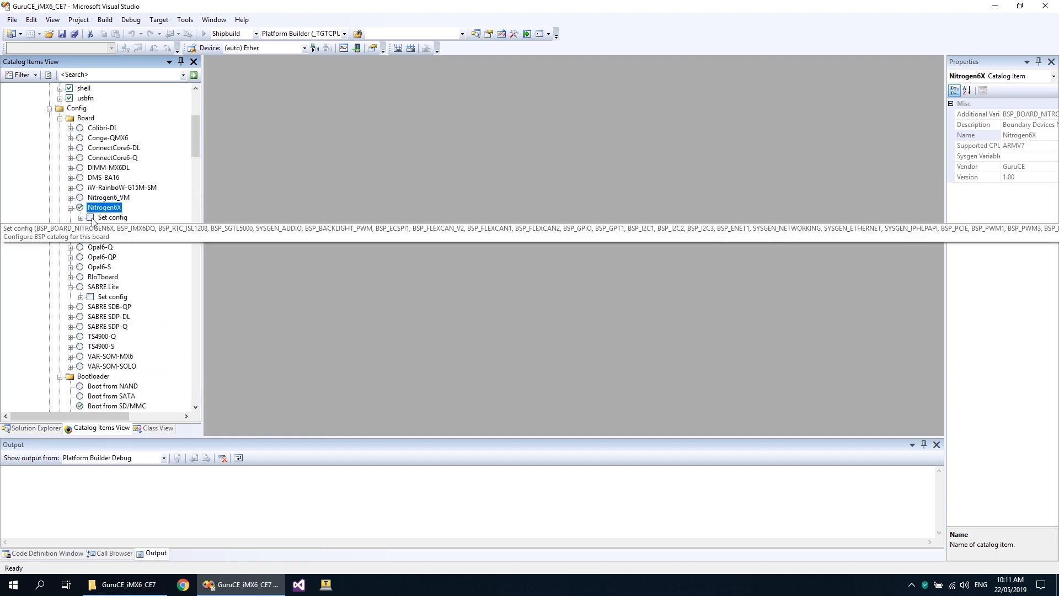
click(91, 217)
click(36, 75)
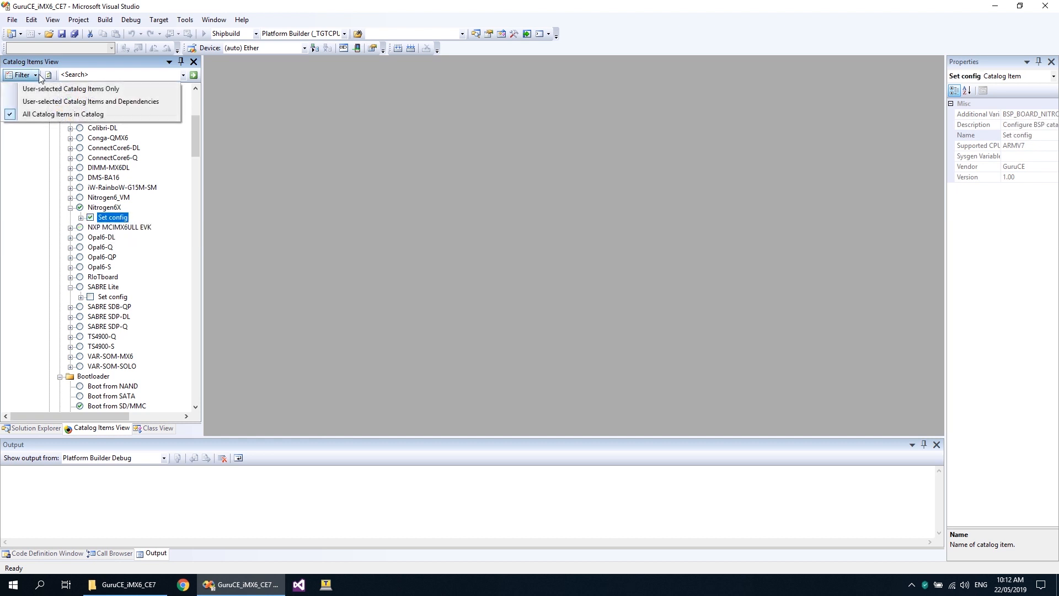
click(41, 102)
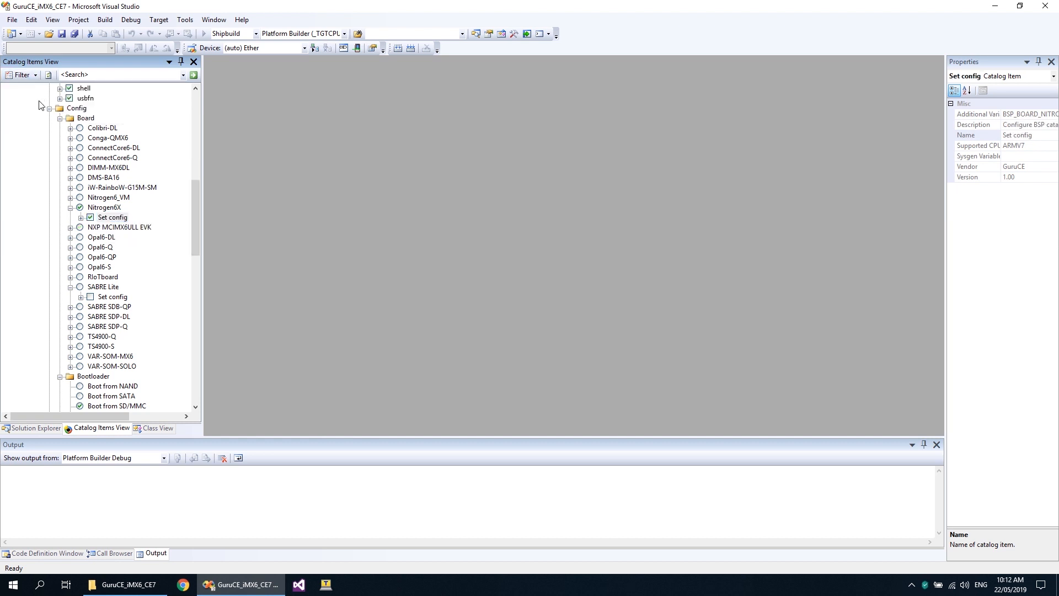
- Remove the NETIO test, CETouchView and the OpenGL XAML Render Plug-in from the OS design
scroll(80, 177, down, 15)
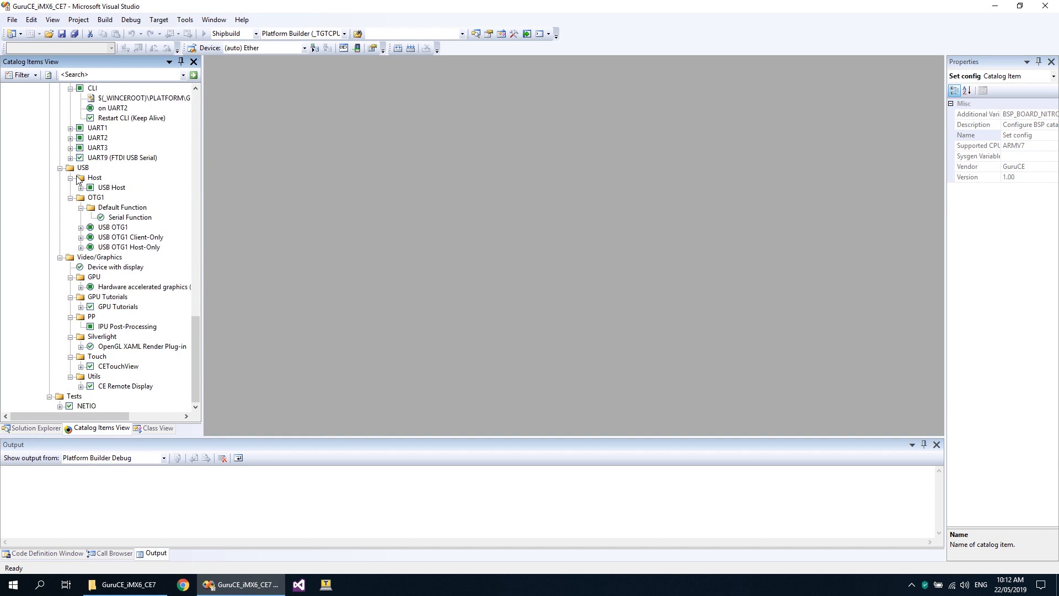
click(70, 406)
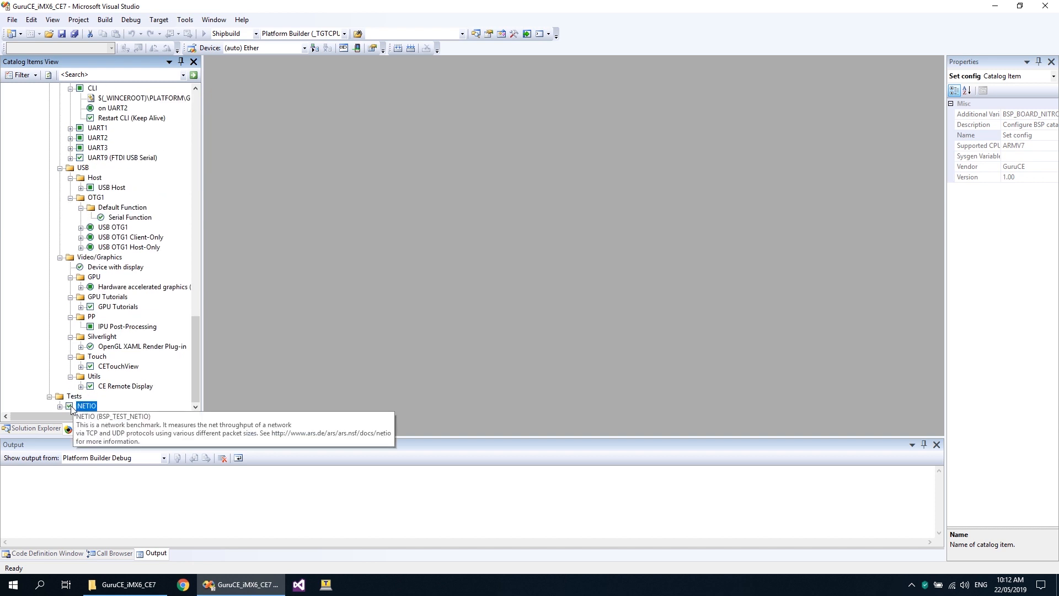
click(70, 406)
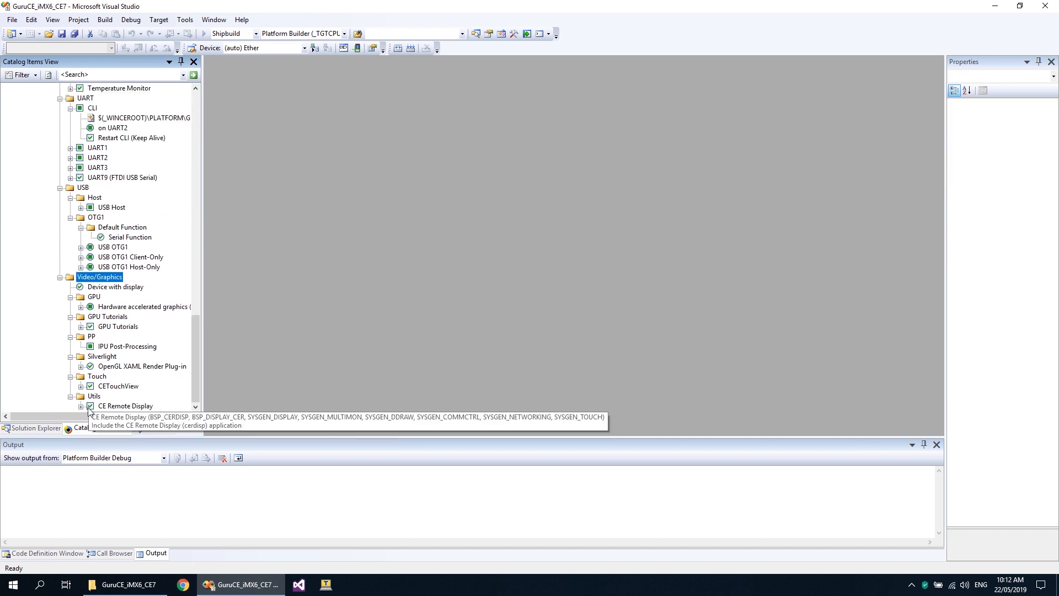
click(90, 388)
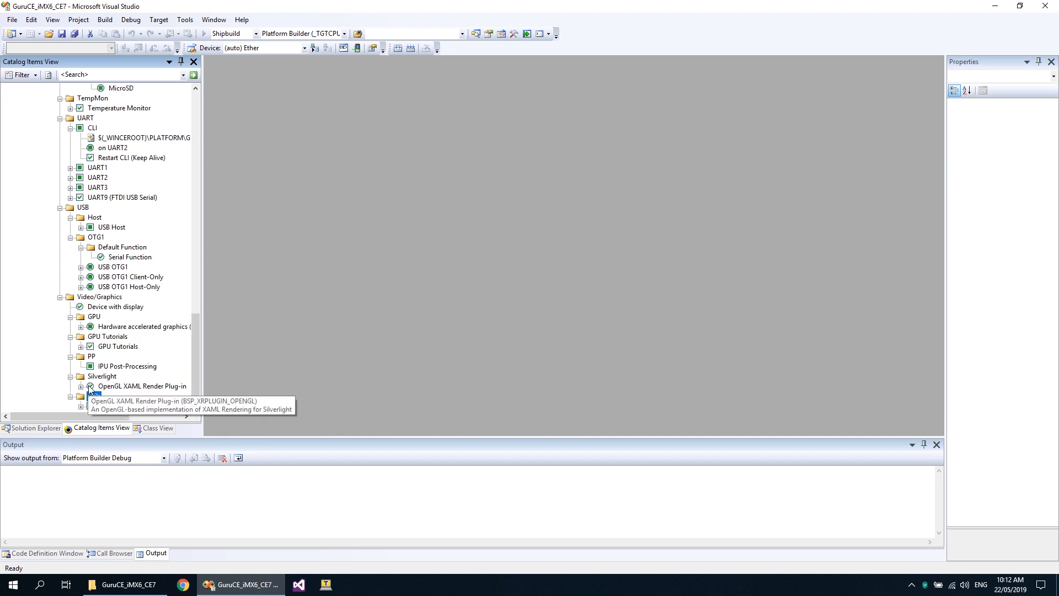
scroll(90, 389, up, 1)
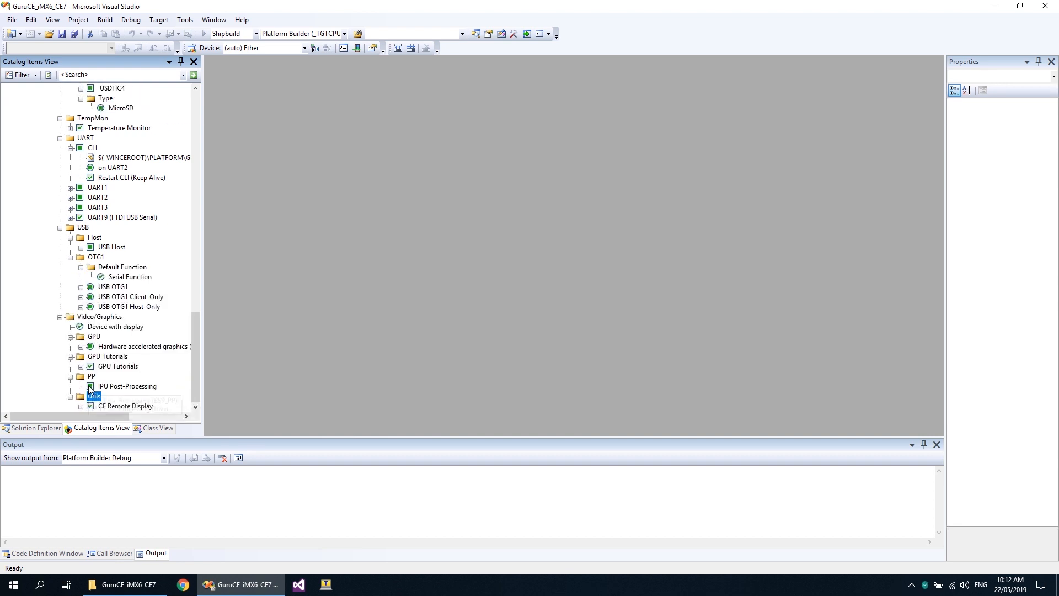
- Explicitly select Hardware accelerated graphics under GPU and USB OTG1 Client-Only under OTG1
click(90, 346)
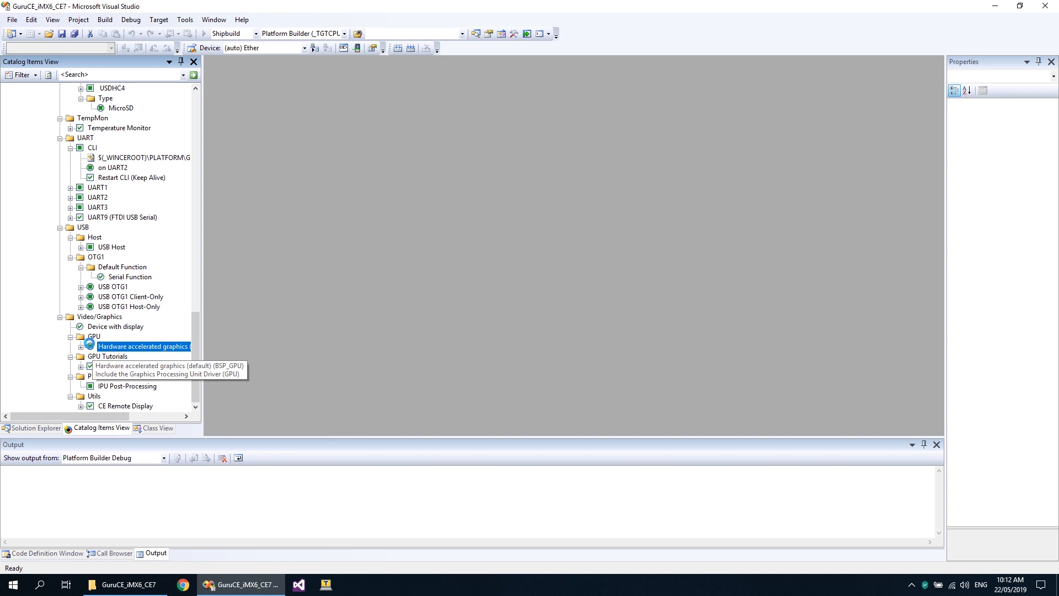
click(91, 297)
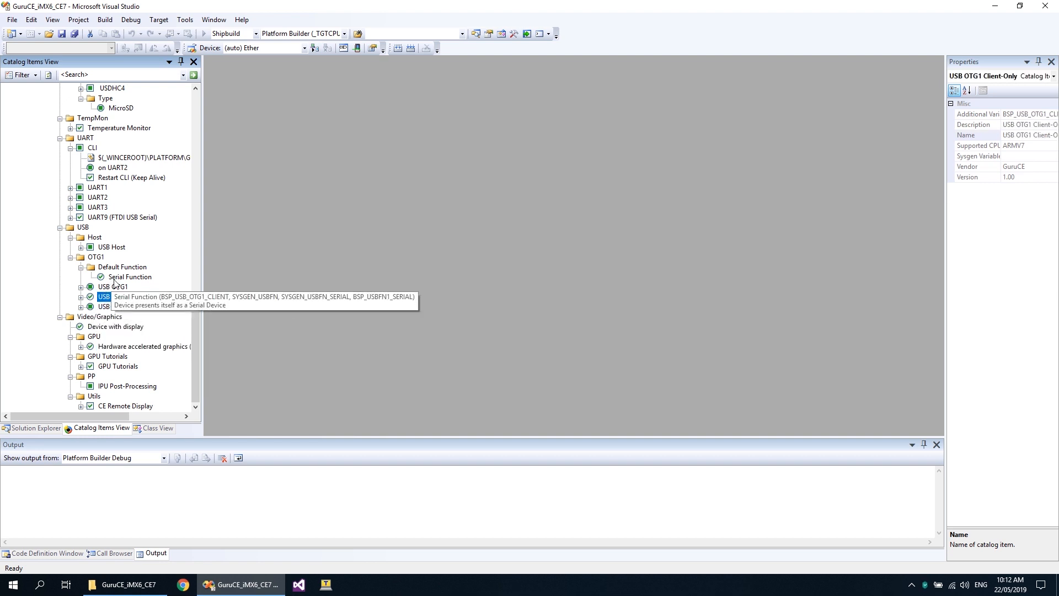
- Remove UART9 (FTDI USB Serial) and Temperature Monitor, and explicitly select the CLI on UART2
click(80, 218)
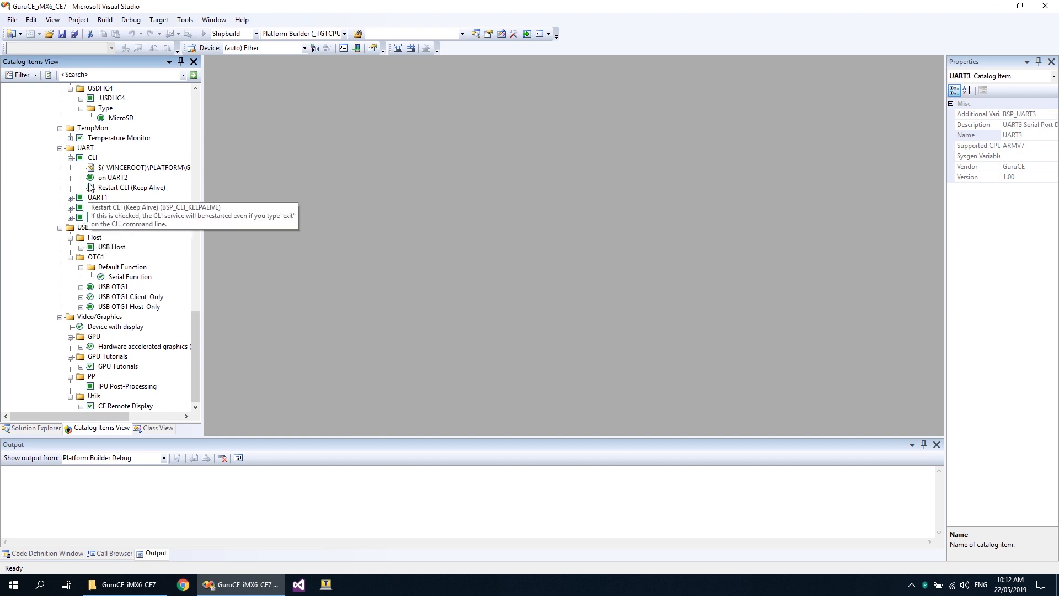
click(91, 177)
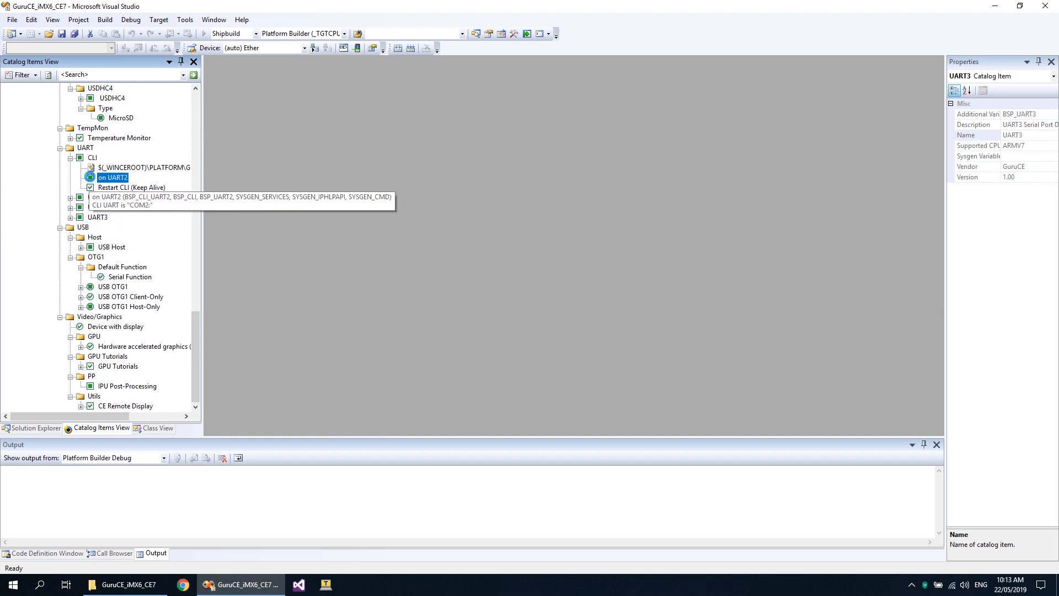
click(90, 177)
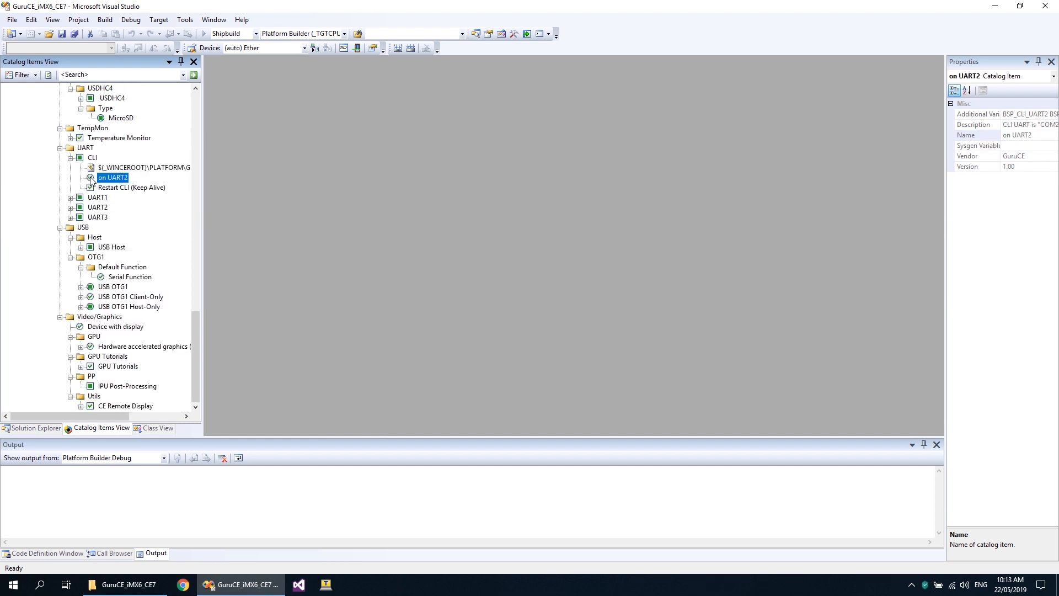
click(76, 138)
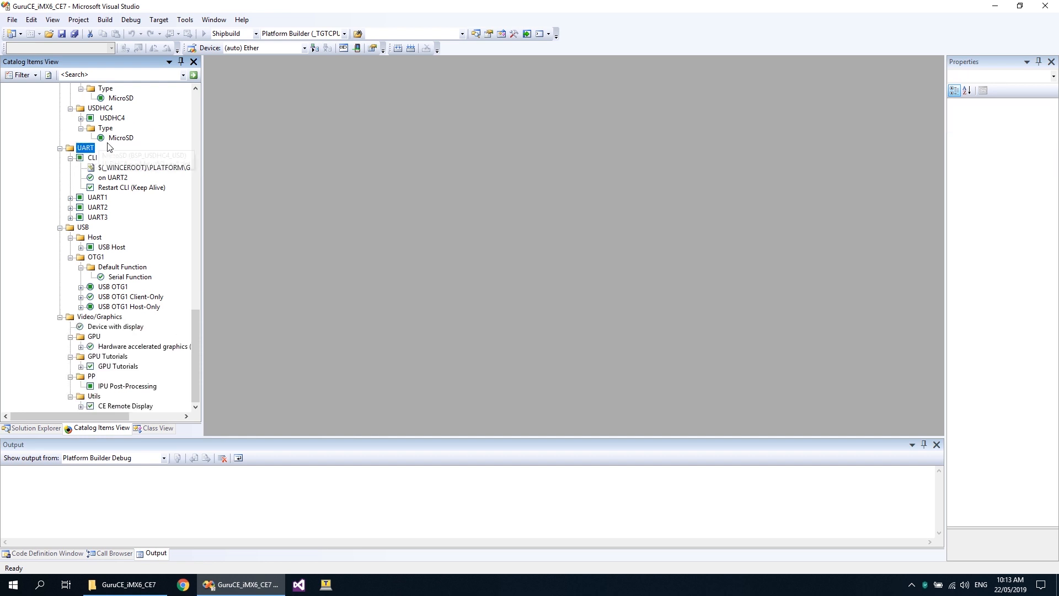
- Explicitly select the USDHC3 driver under Storage and the ISL1208 chip under RTC
scroll(106, 165, up, 5)
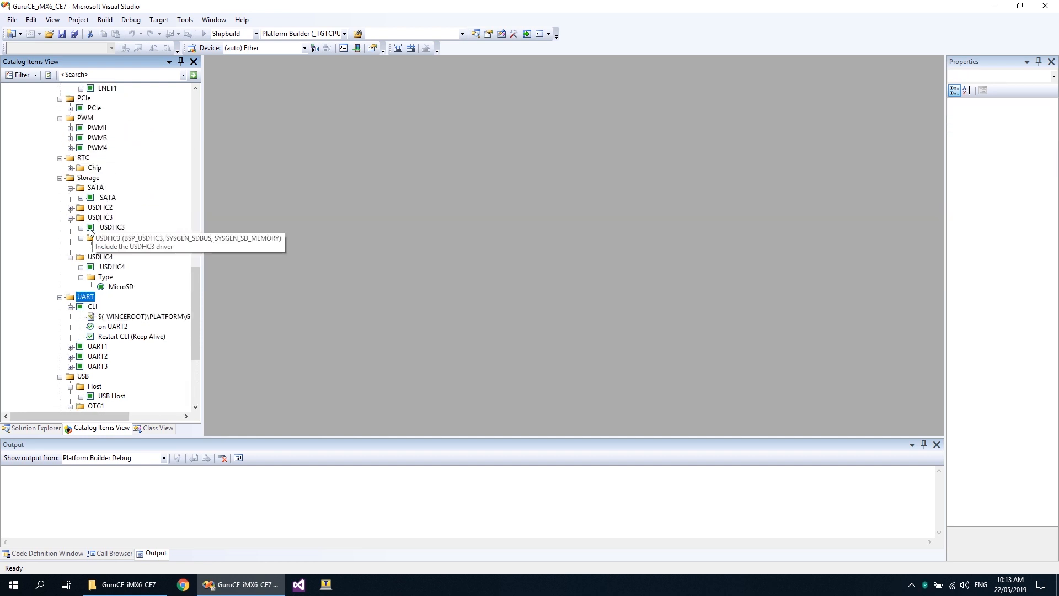
click(89, 229)
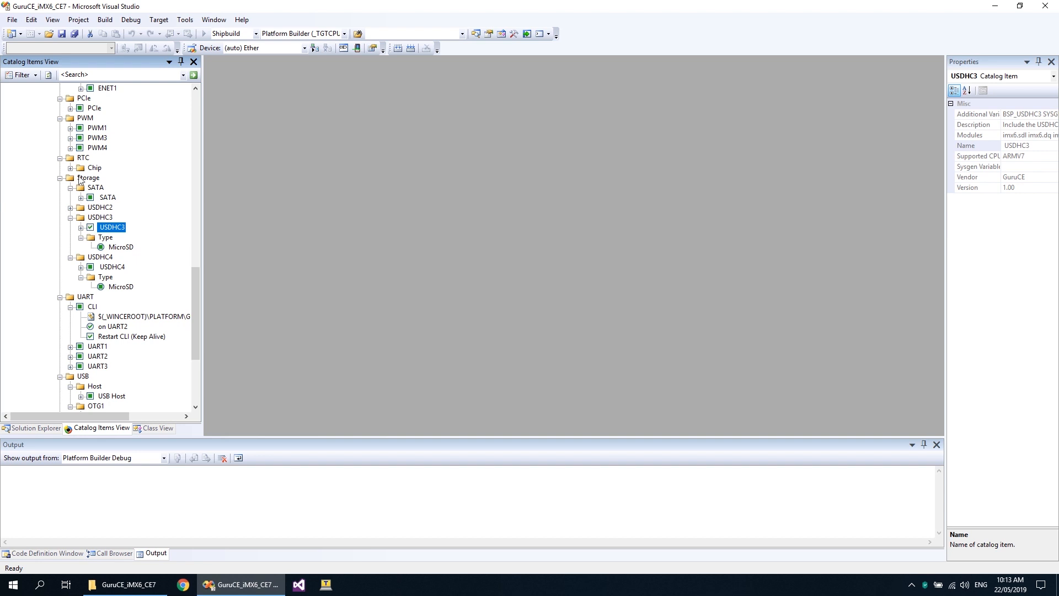
click(70, 168)
click(89, 177)
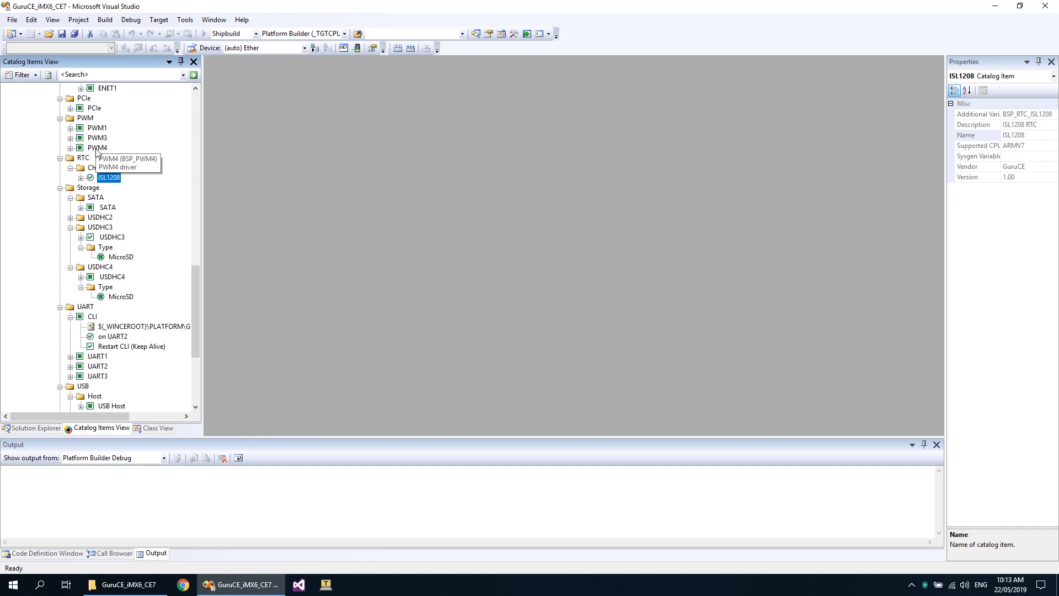
- Open Nitrogen6X.h from the include files of BOARDS in the GuruCE_iMX6 platform's src folder
click(50, 431)
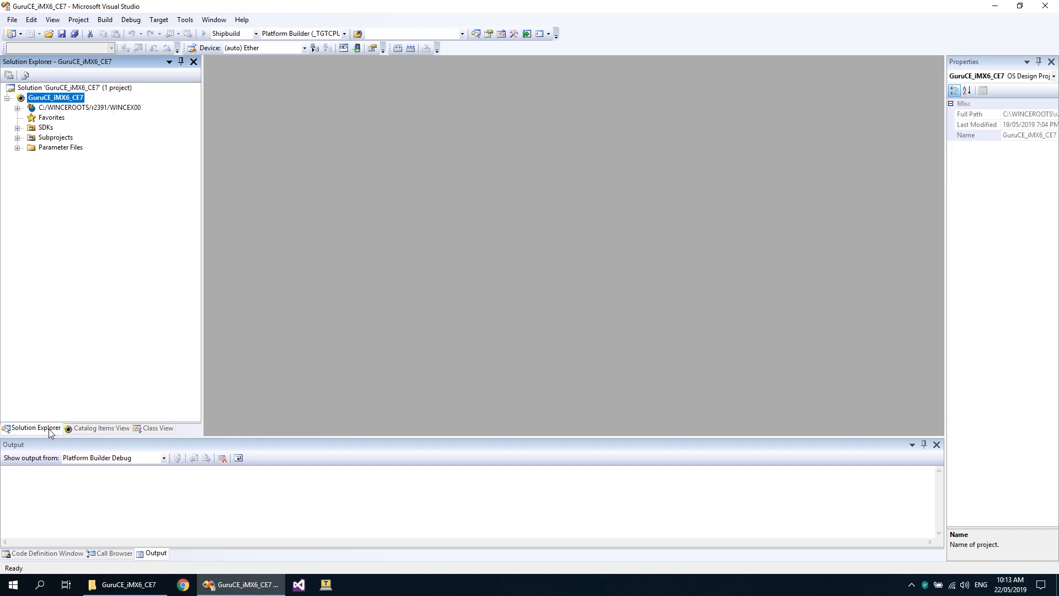
click(17, 108)
click(28, 118)
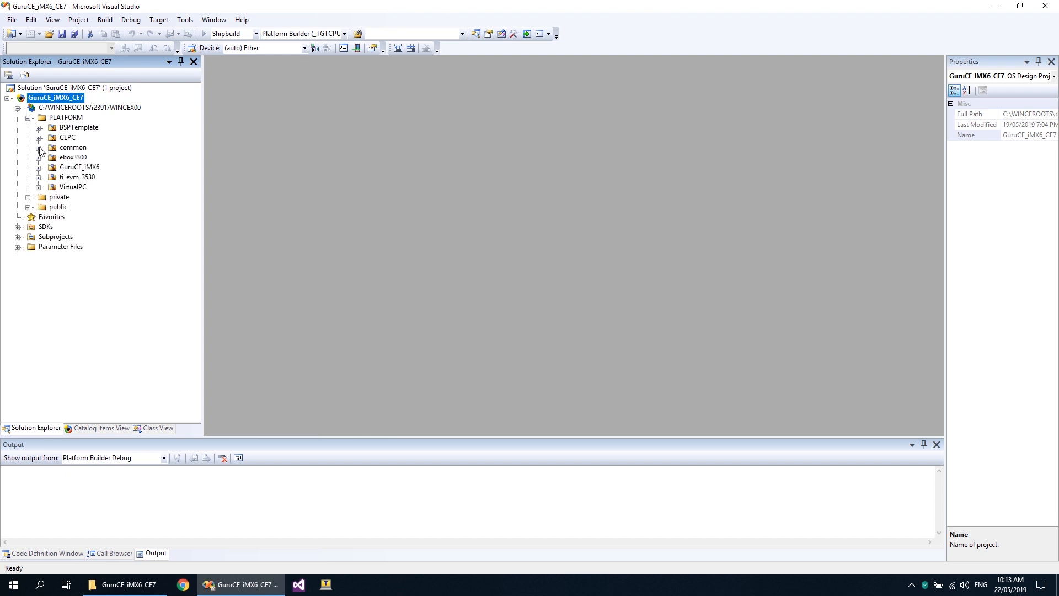
click(38, 167)
click(49, 187)
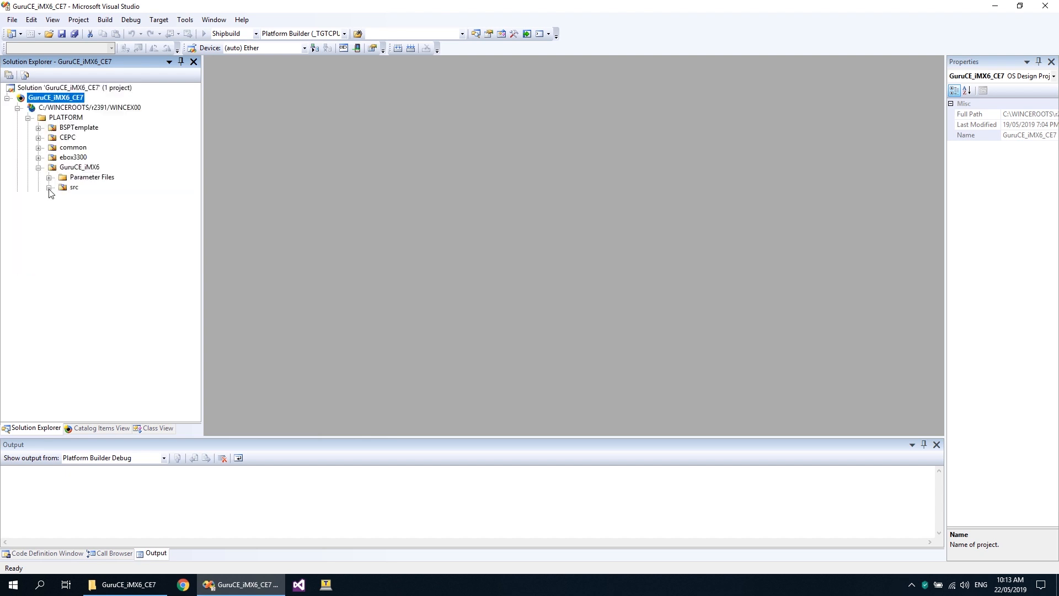
click(59, 216)
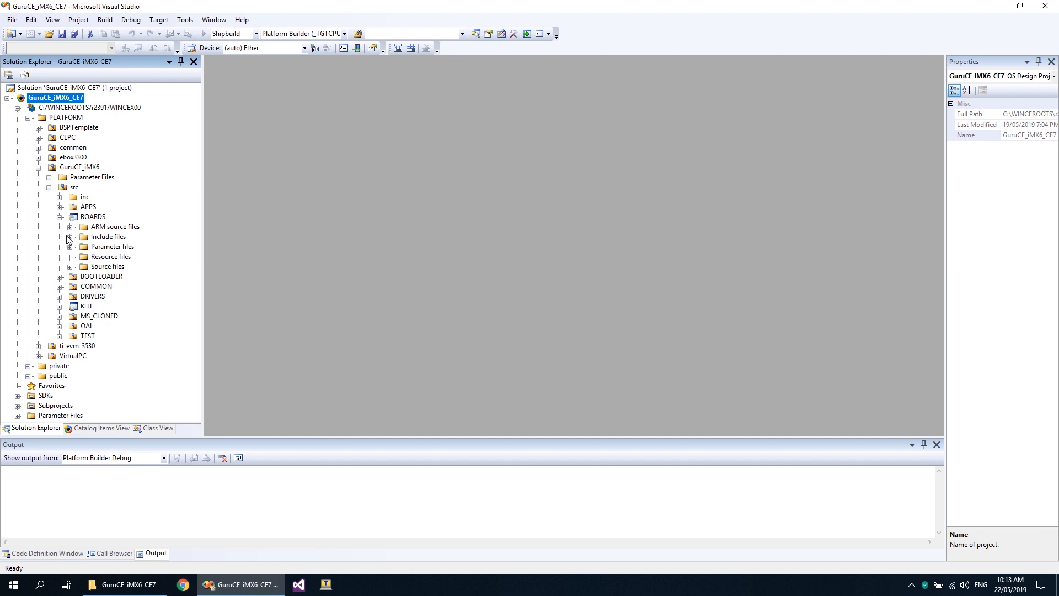
click(70, 236)
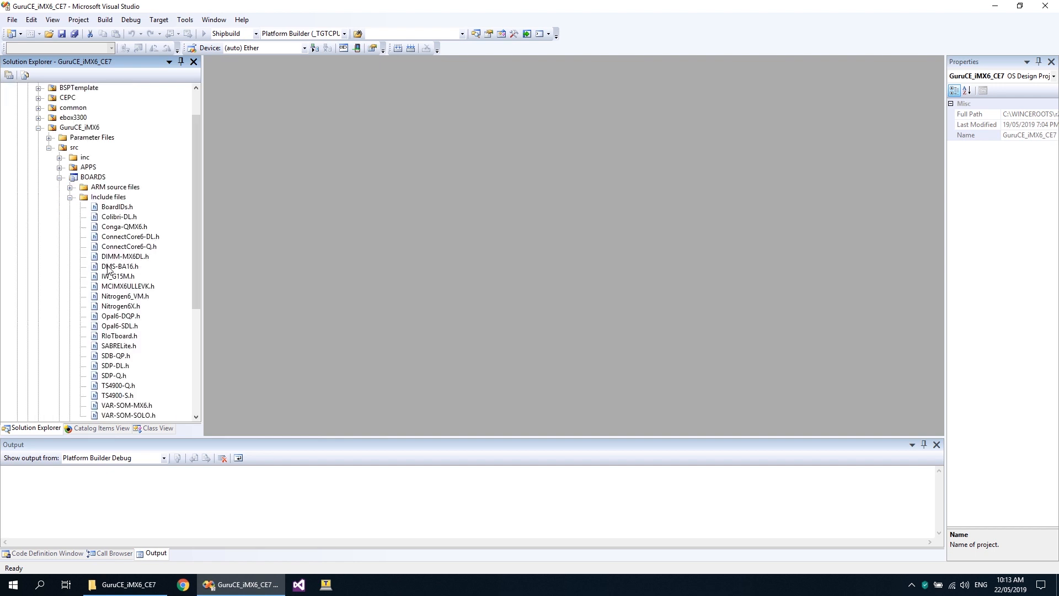
double_click(122, 307)
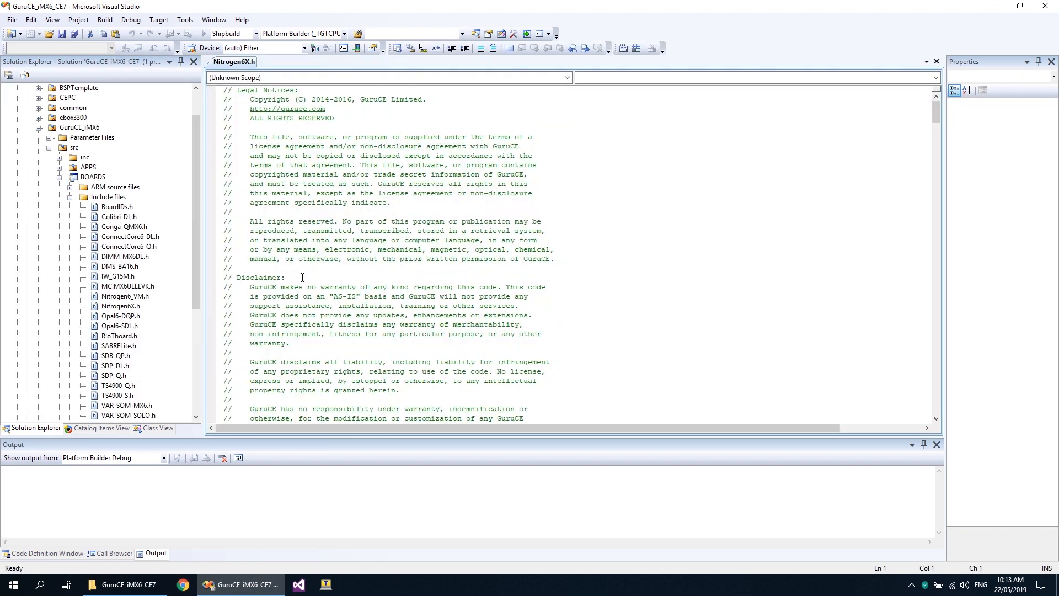
- Examine the Display Configuration section of Nitrogen6X.h, highlighting the BSP_LVDS0_BACKLIGHT_PWM_PORT define
scroll(303, 277, down, 20)
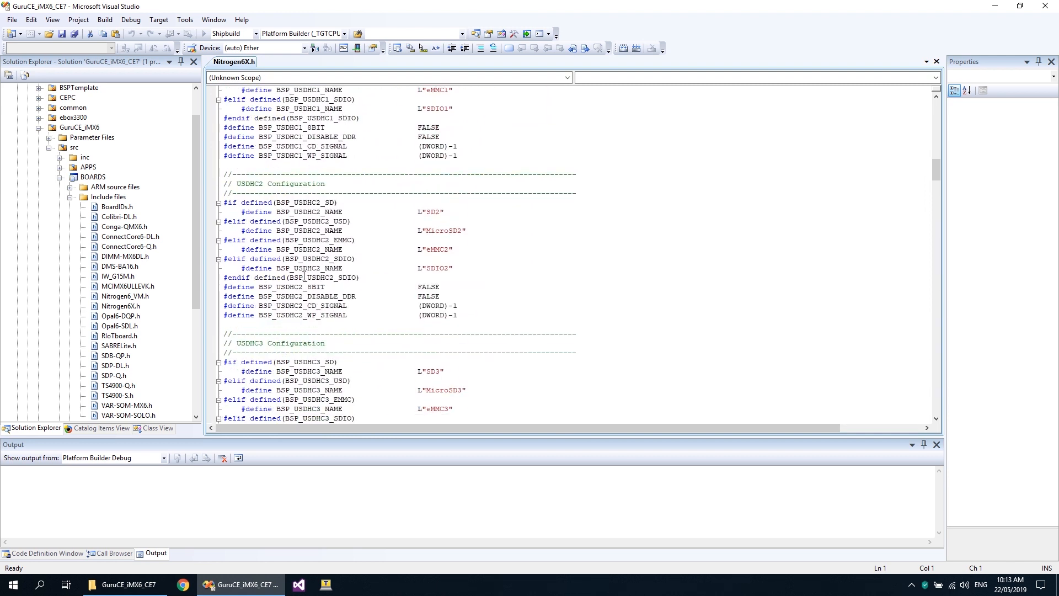
scroll(304, 275, down, 18)
scroll(304, 276, down, 6)
drag(333, 146, 222, 147)
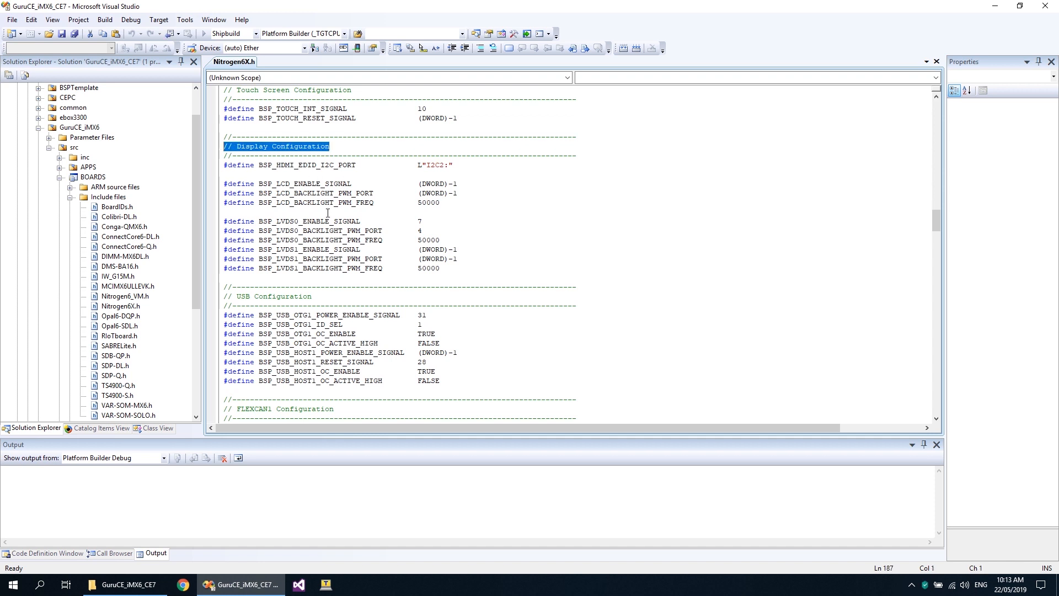
double_click(326, 230)
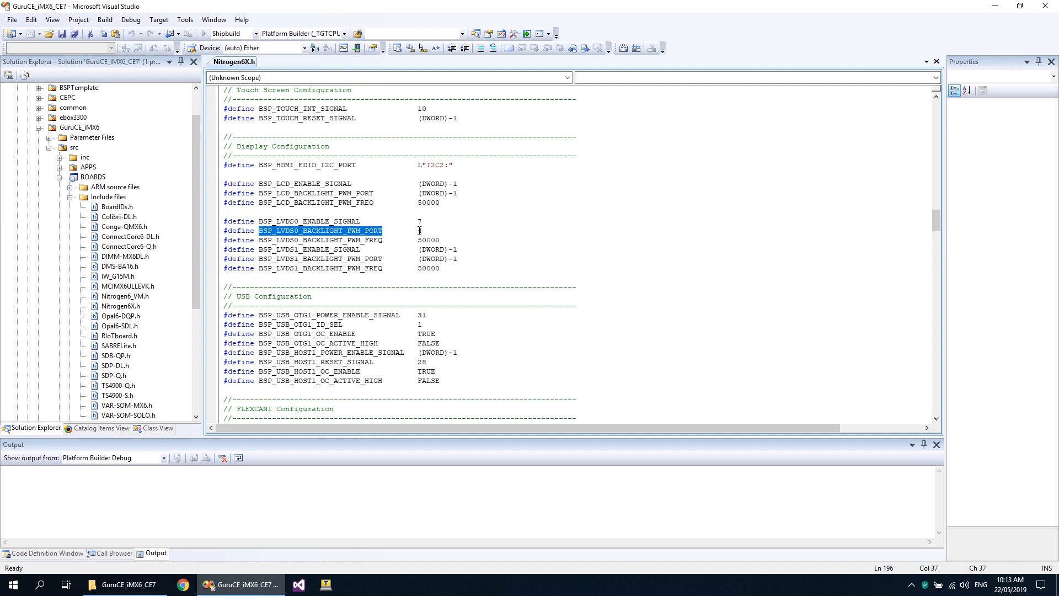
- Return to the catalog items and explicitly select the PWM4 driver under PWM
click(101, 428)
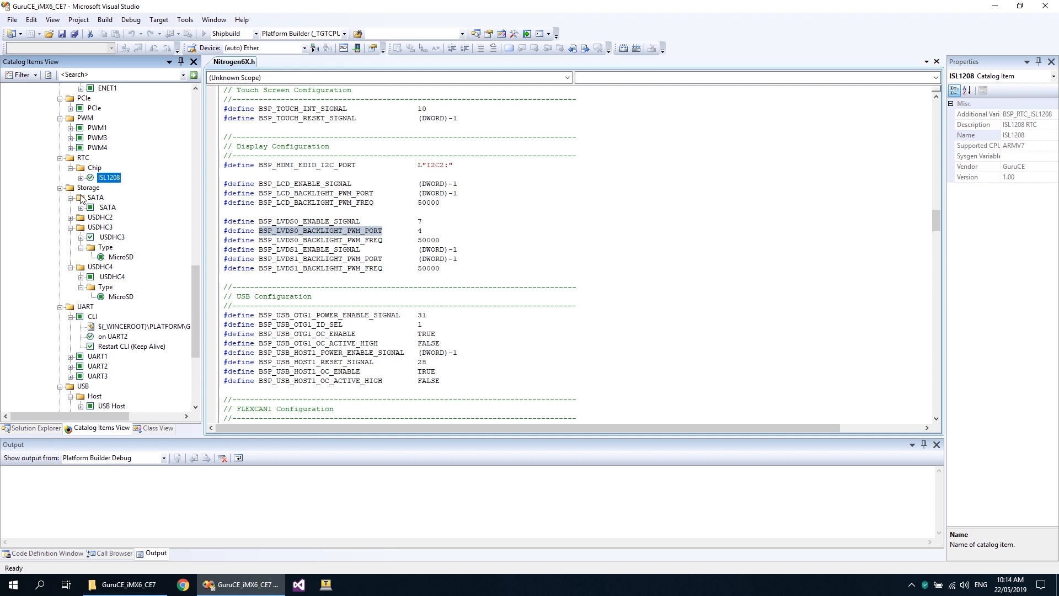
click(80, 148)
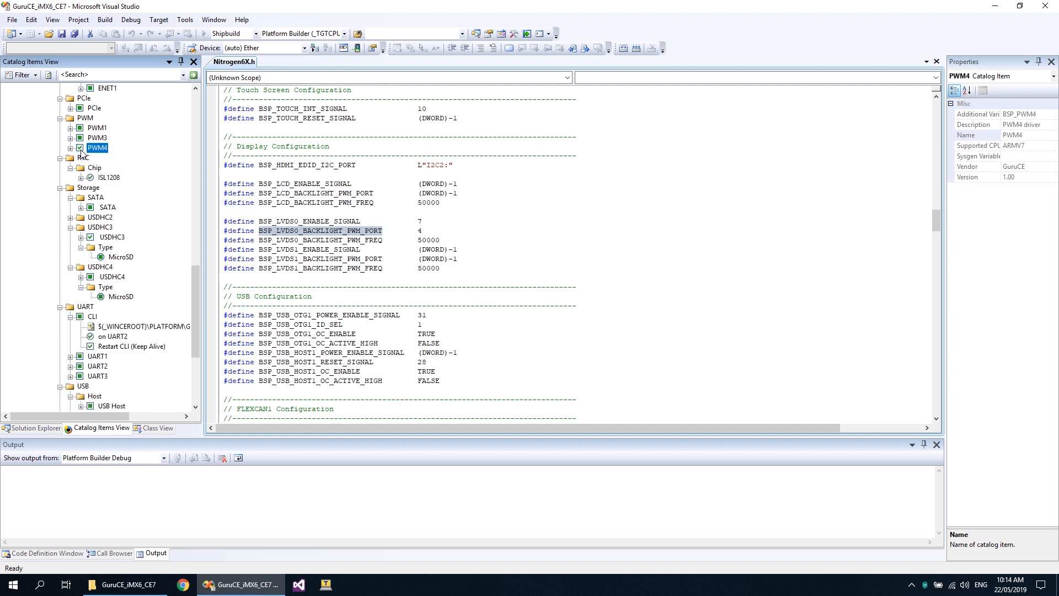
- Explicitly select the ENET1 driver under iMX6 Ethernet and the I2C3, I2C2 and I2C1 drivers under I2C
scroll(83, 154, up, 1)
scroll(82, 153, up, 5)
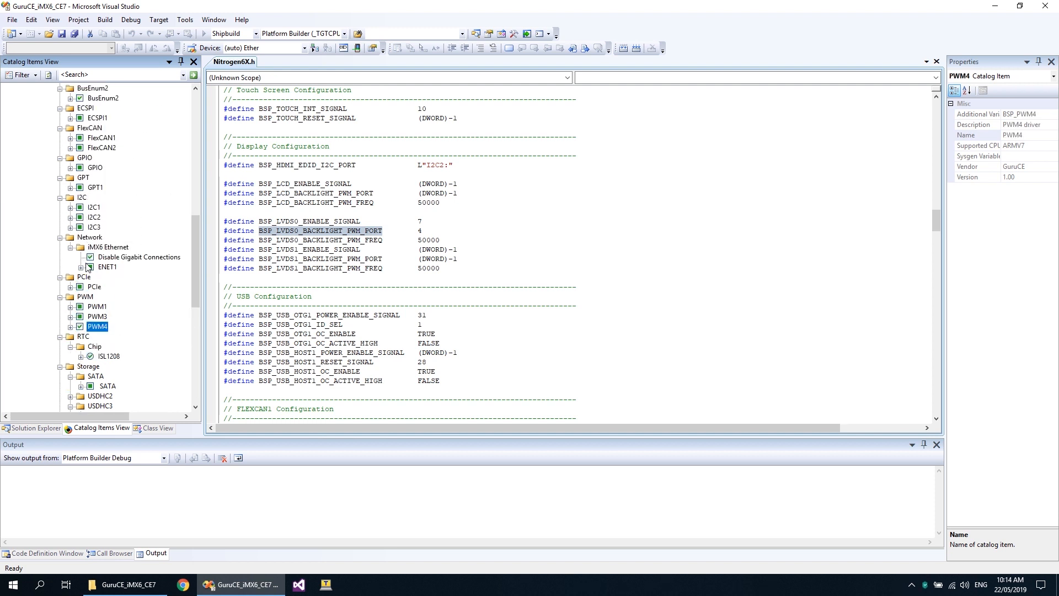
click(91, 267)
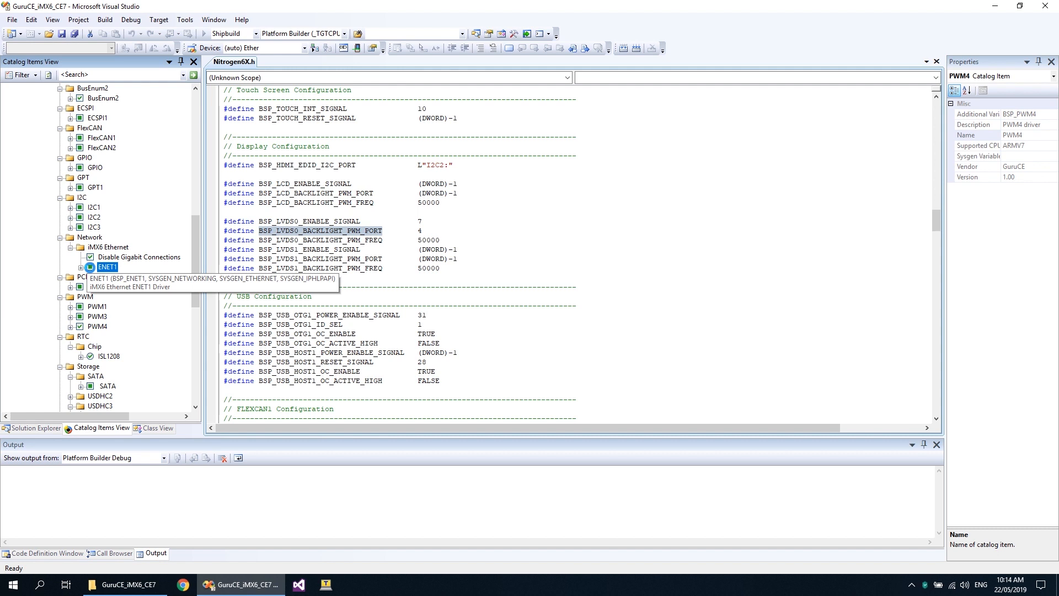
click(81, 227)
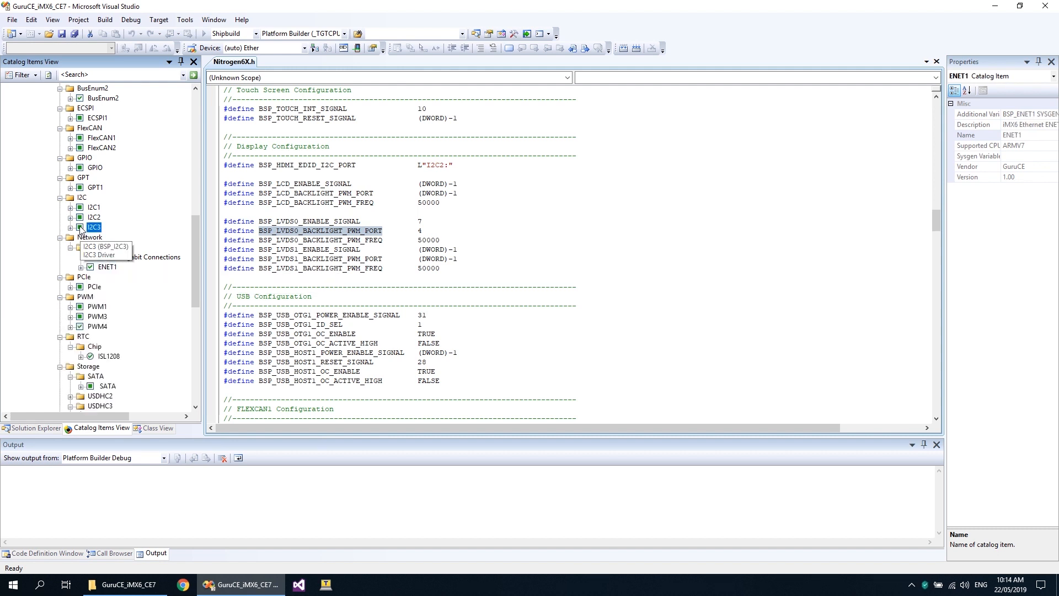
click(79, 217)
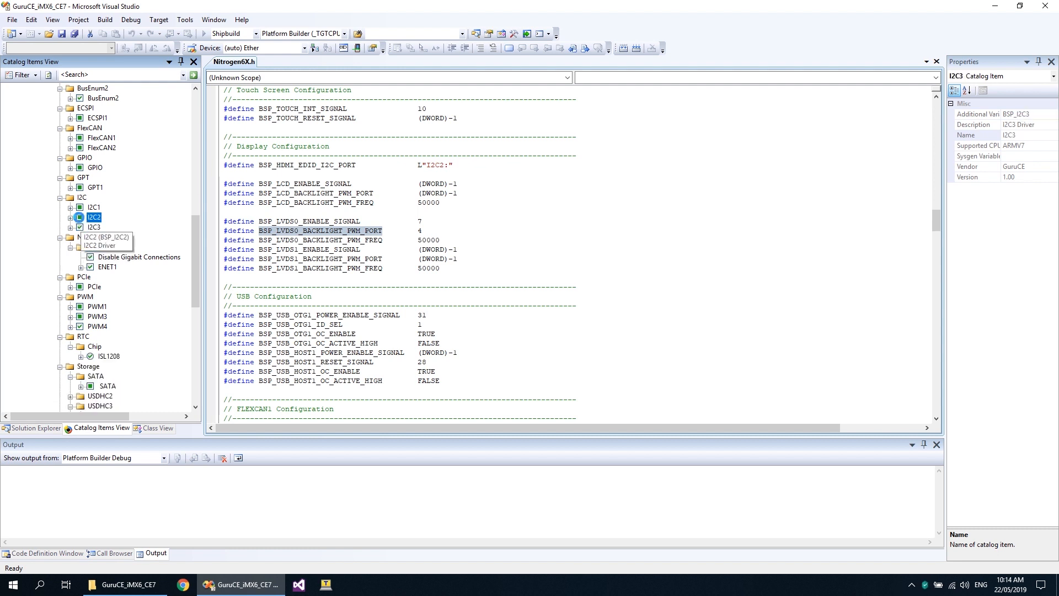
click(79, 208)
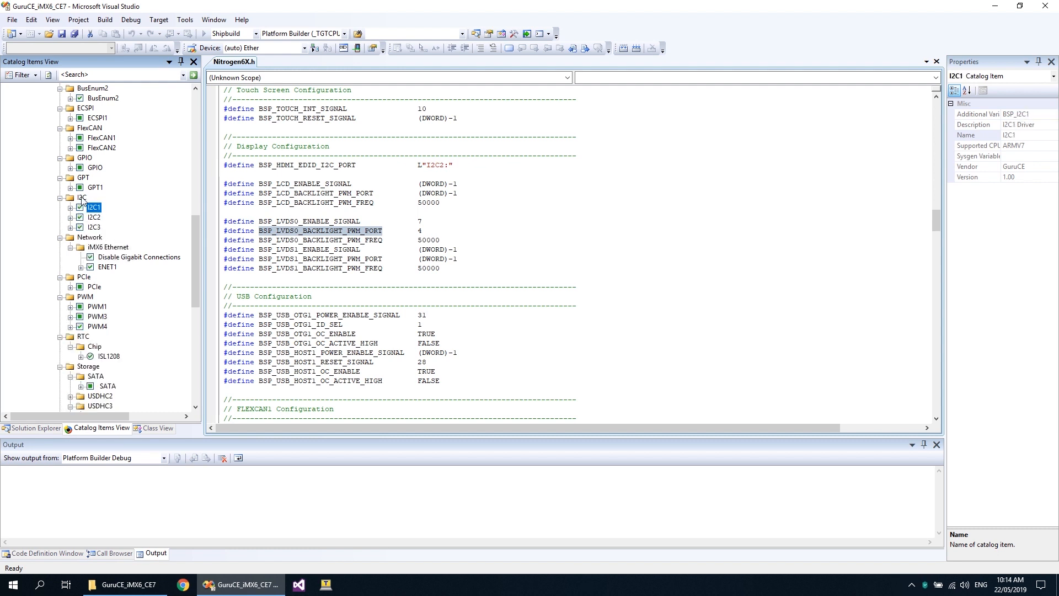
- Explicitly select the GPT1, GPIO and Backlight drivers and the SGTL5000 Audio Codec under Device Drivers
click(79, 187)
click(80, 167)
scroll(92, 208, up, 6)
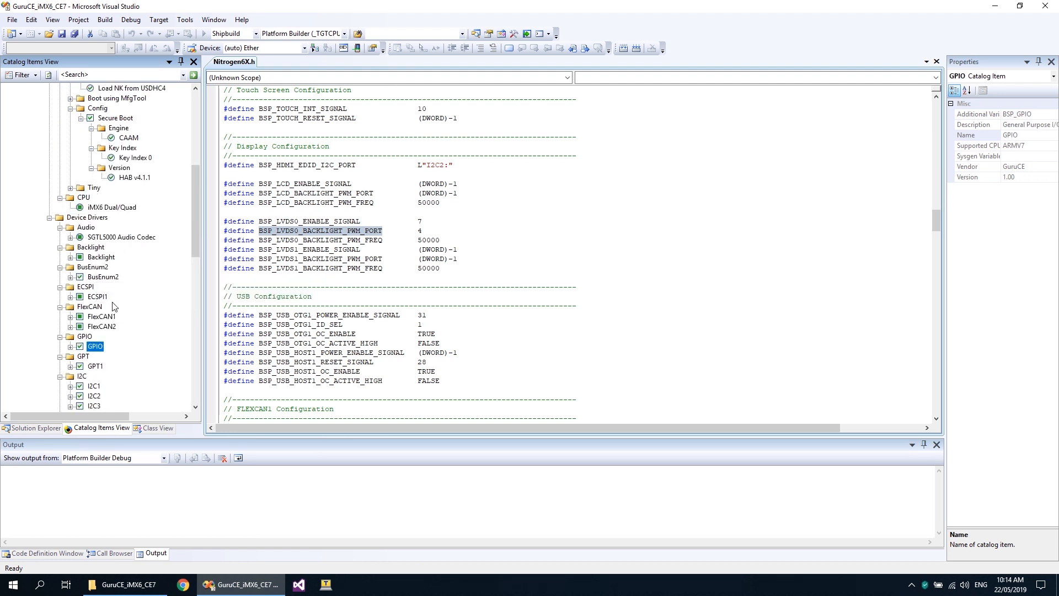
click(79, 257)
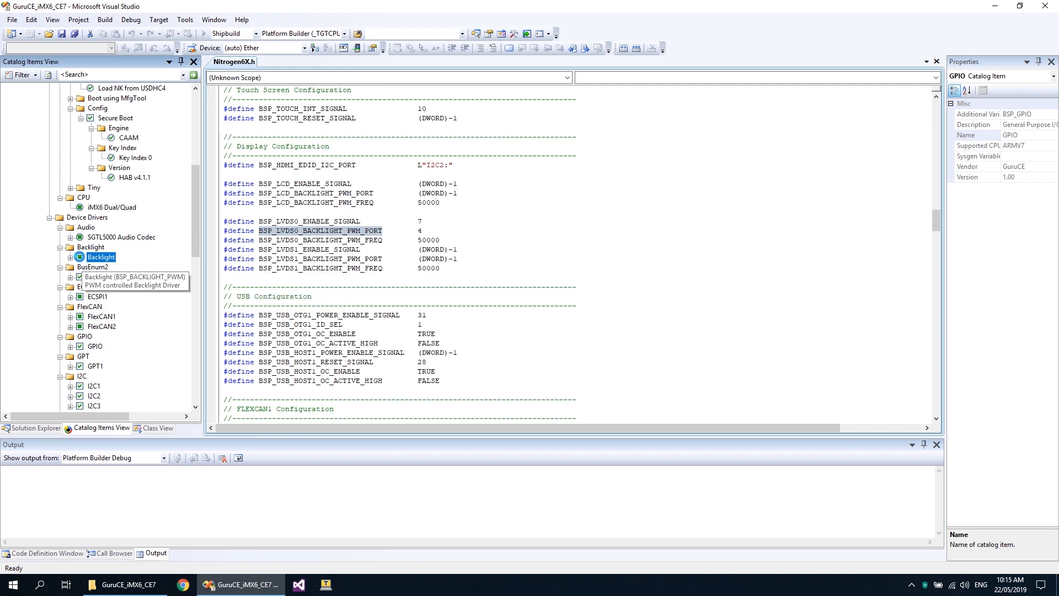
click(80, 237)
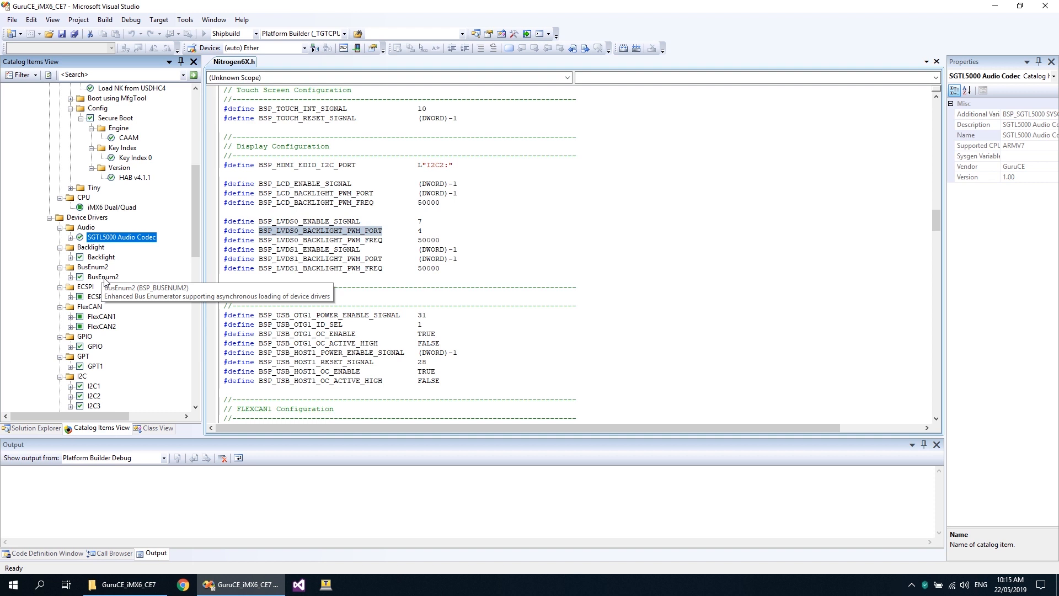
- Deselect Set config under the Nitrogen6X board and review the remaining BSP catalog items
scroll(104, 281, up, 9)
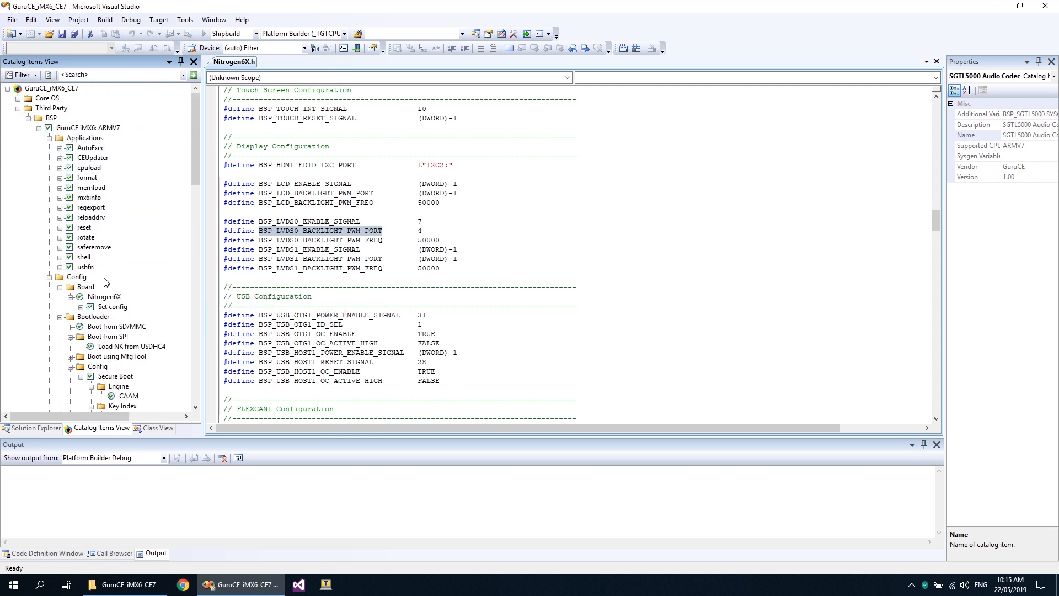
click(89, 308)
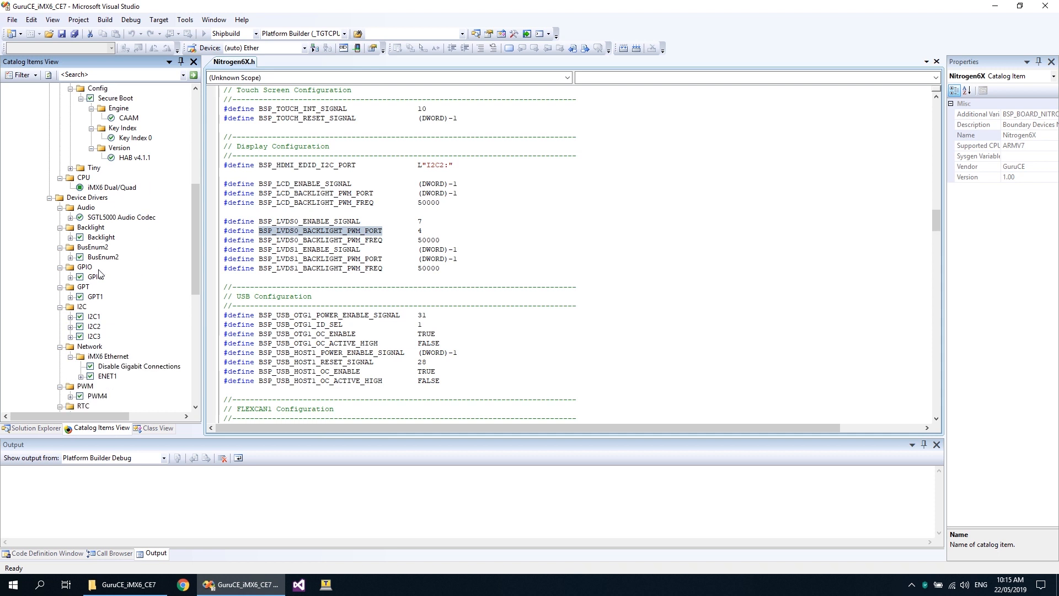
scroll(99, 273, down, 6)
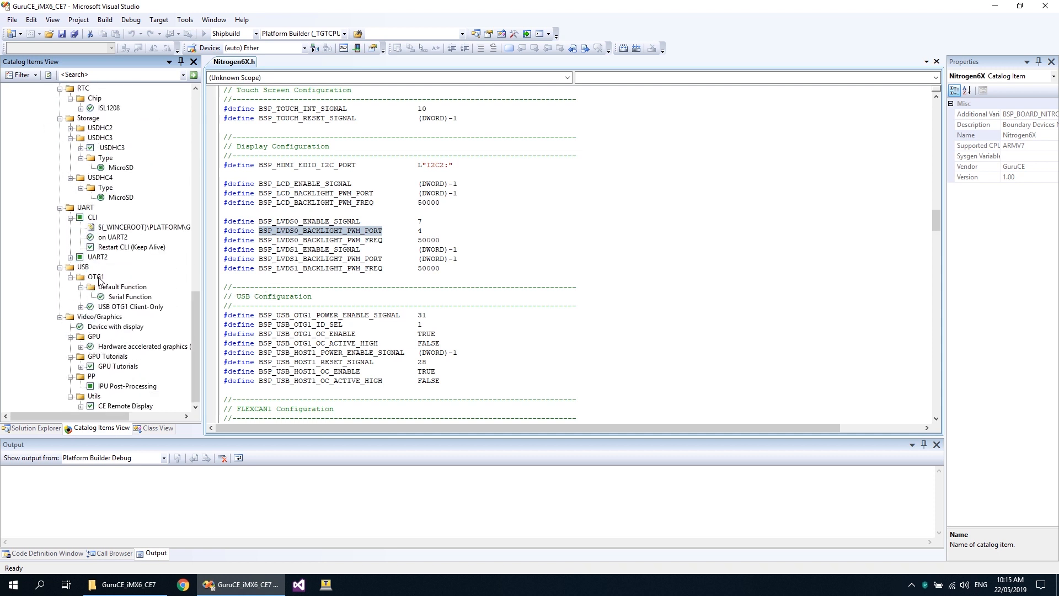
scroll(104, 358, up, 8)
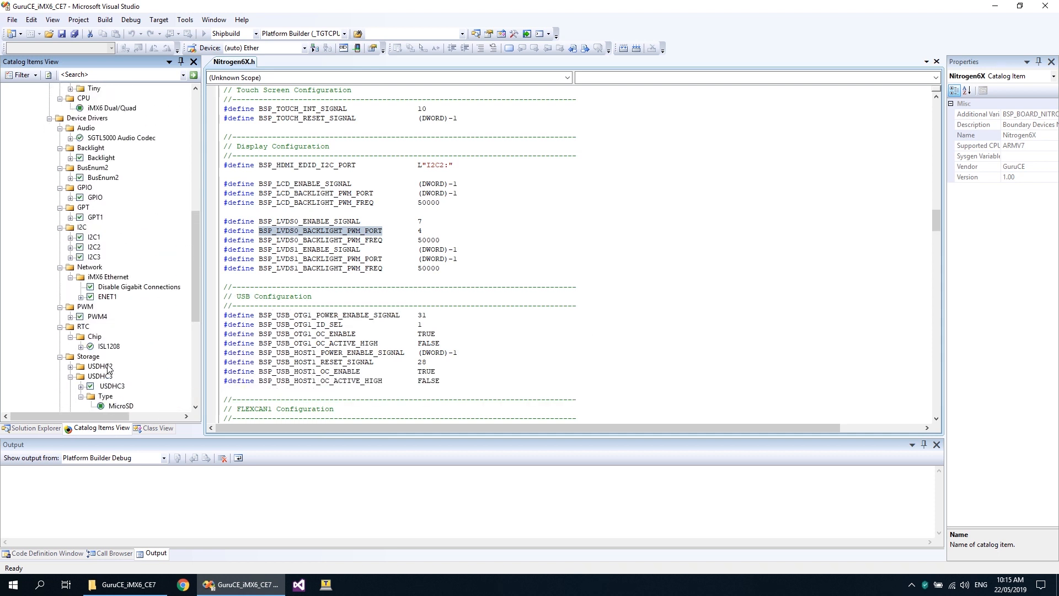
scroll(108, 368, up, 15)
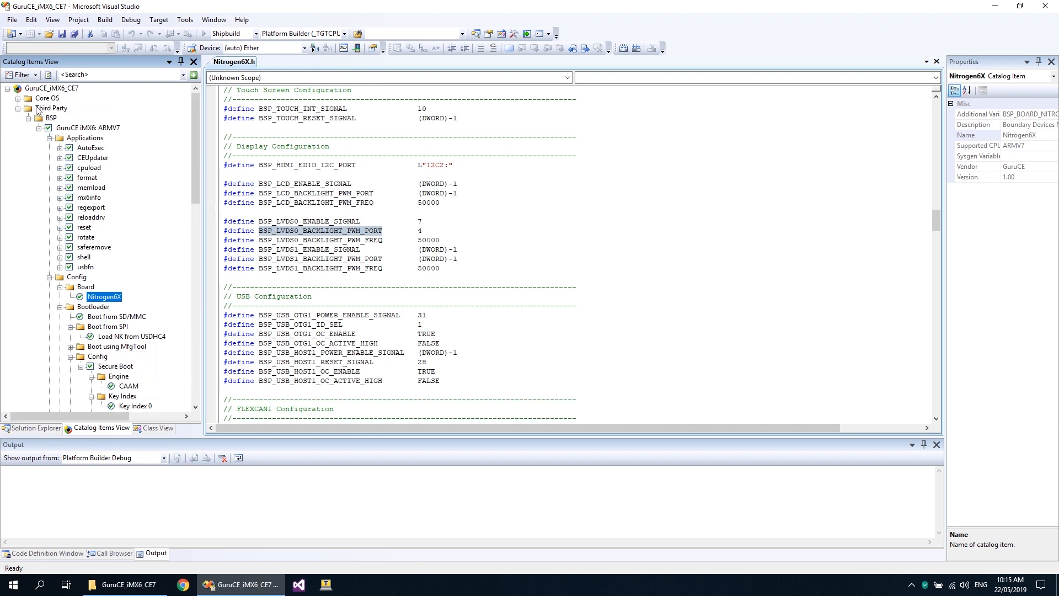
- Filter the catalog to user-selected items only and deselect CAB File Installer/Uninstaller under the Core OS end-user applications
click(33, 75)
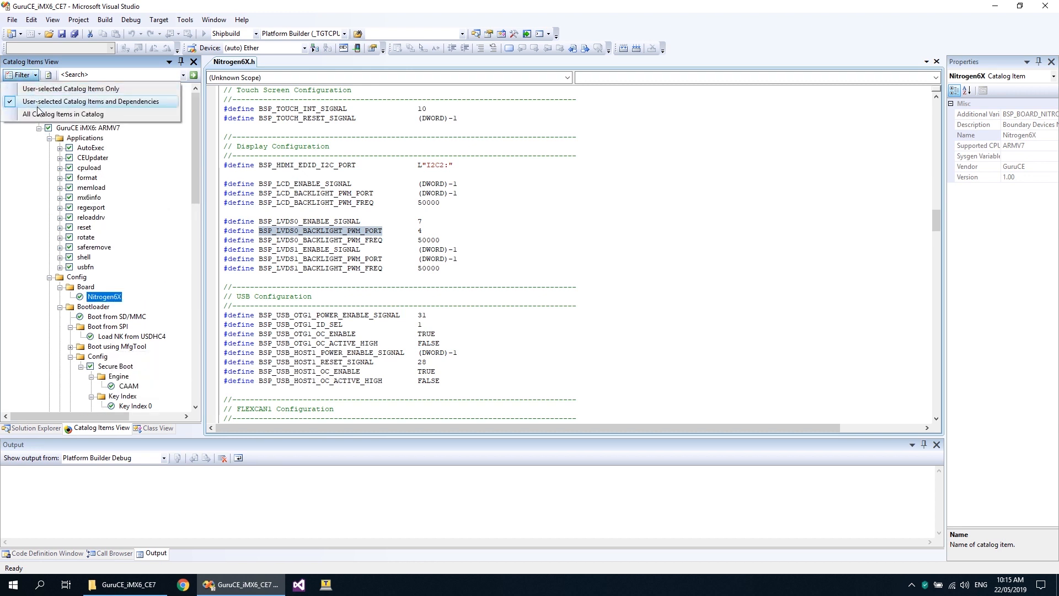
click(36, 90)
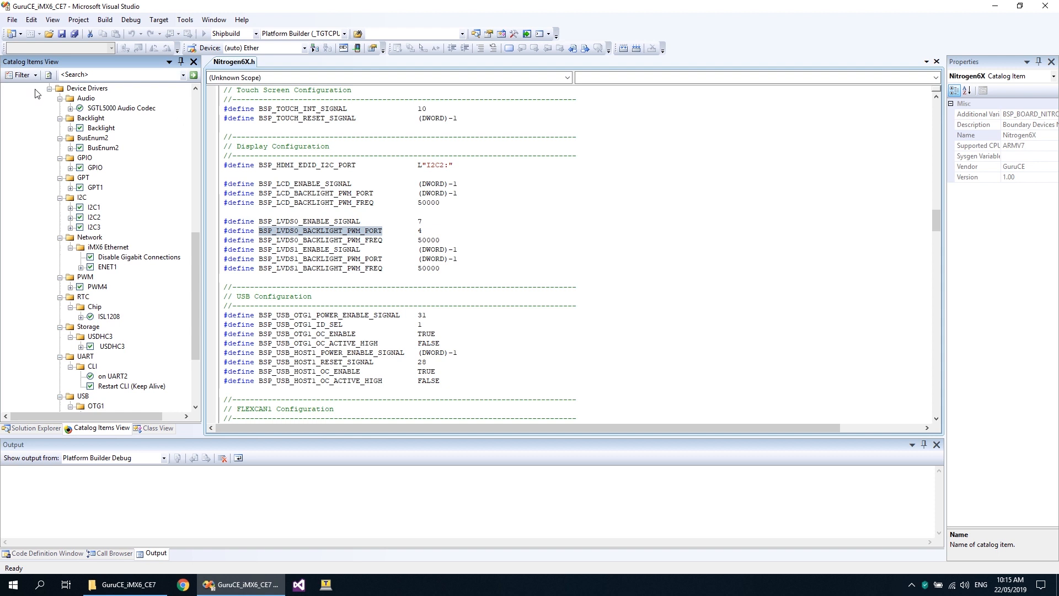
scroll(89, 187, up, 6)
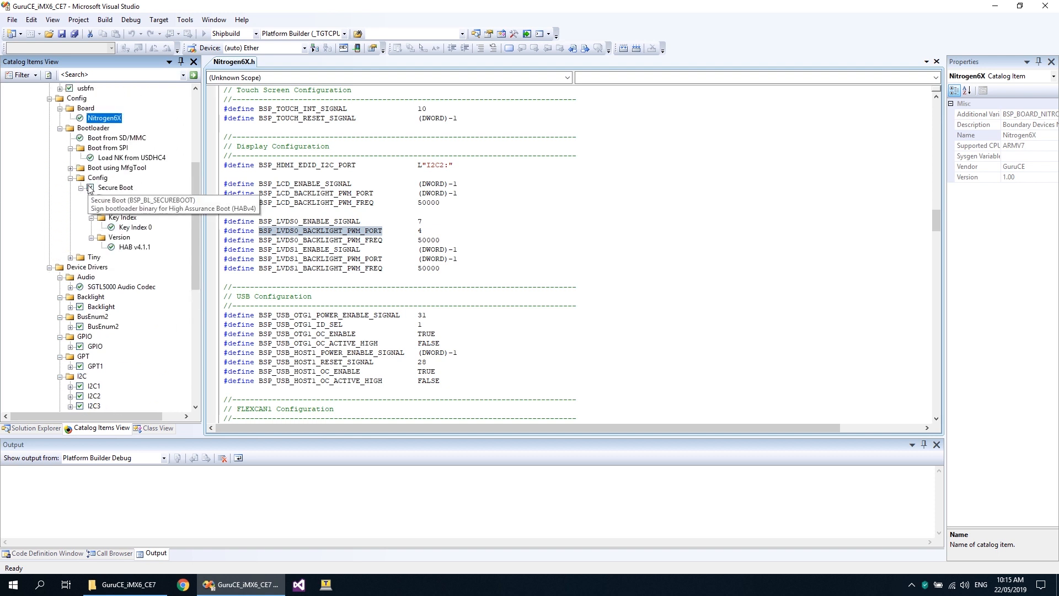
scroll(90, 187, up, 6)
scroll(19, 104, up, 1)
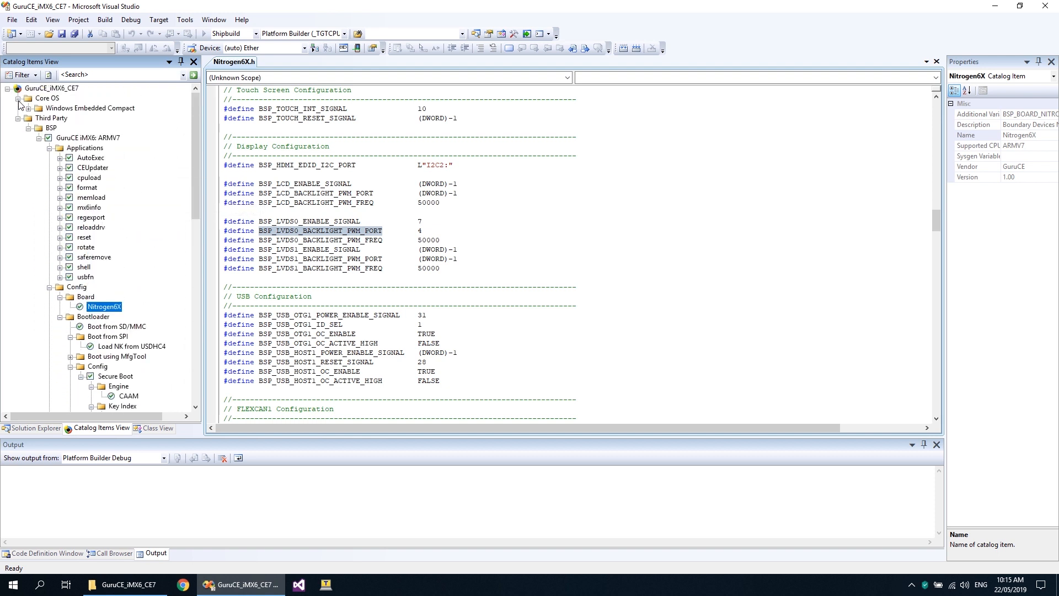
click(28, 109)
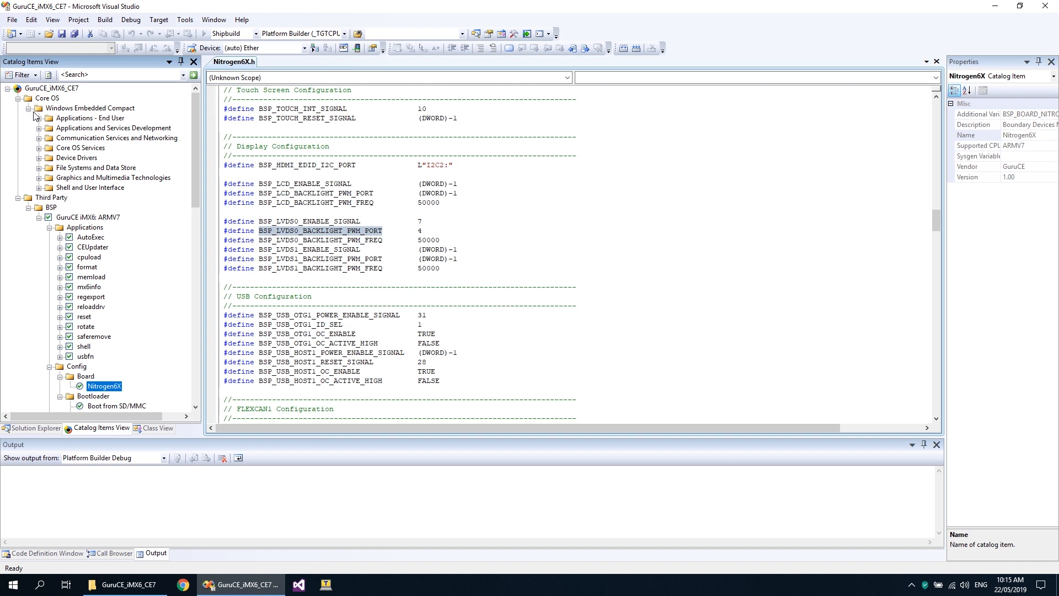
click(39, 118)
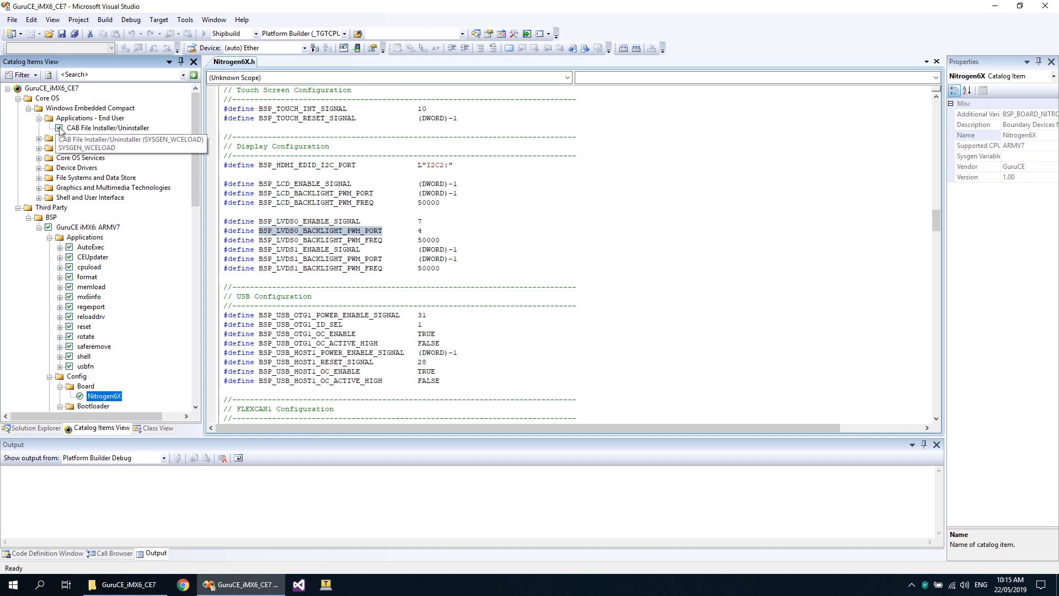
click(59, 128)
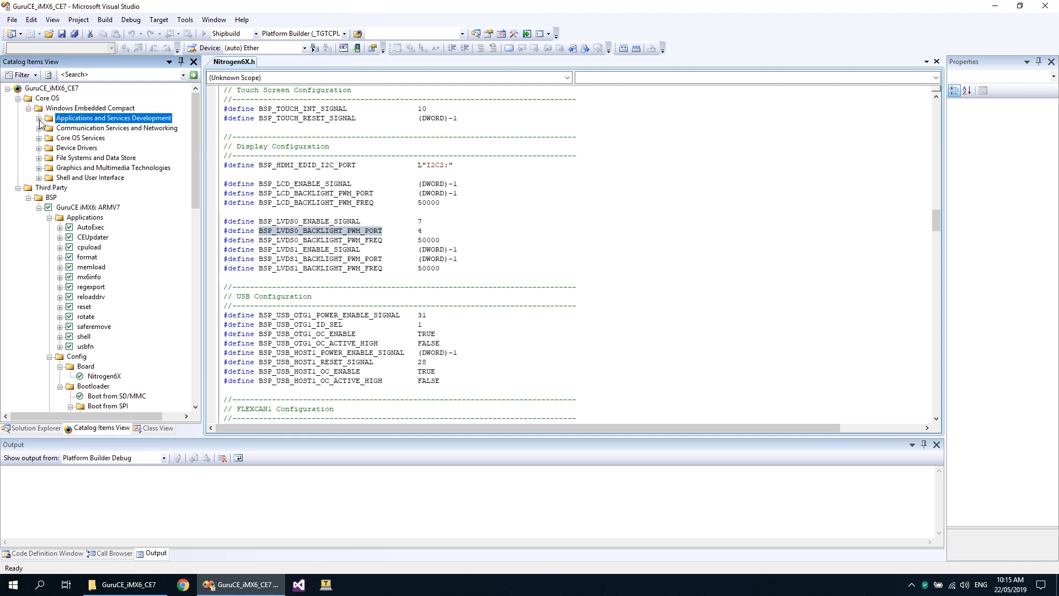
- Deselect .NET Compact Framework 3.5 under Applications and Services Development
click(38, 118)
click(49, 128)
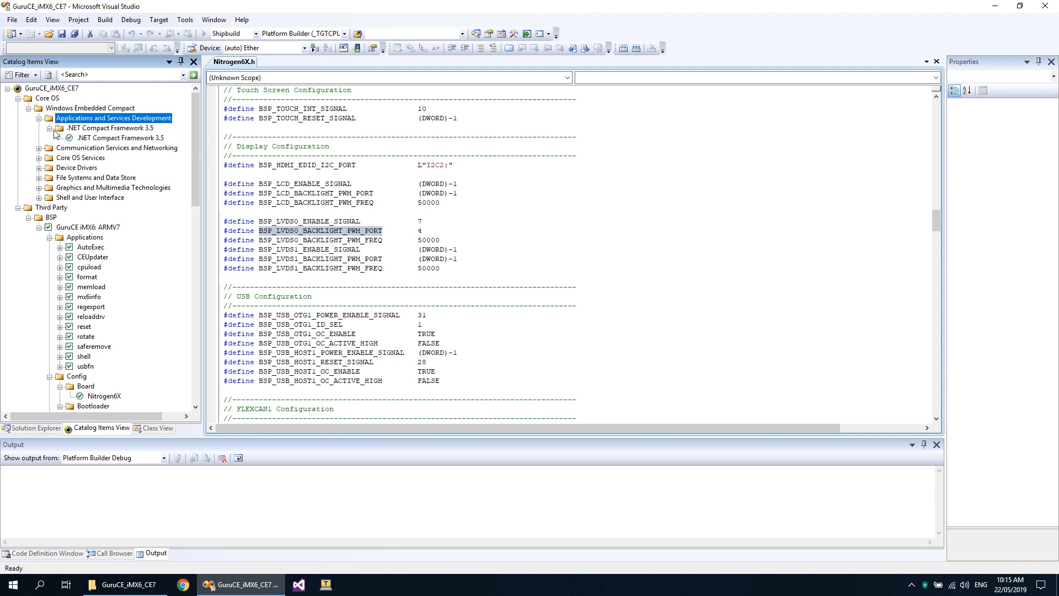
click(68, 138)
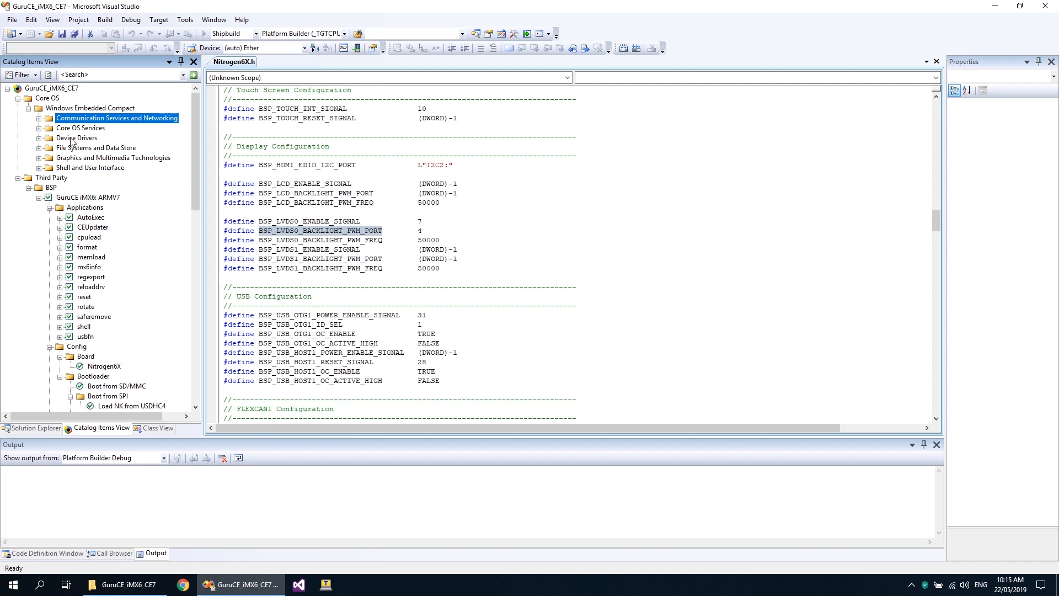
- Examine the selected items under Communication Services and Networking and under Core OS Services
click(40, 118)
click(50, 128)
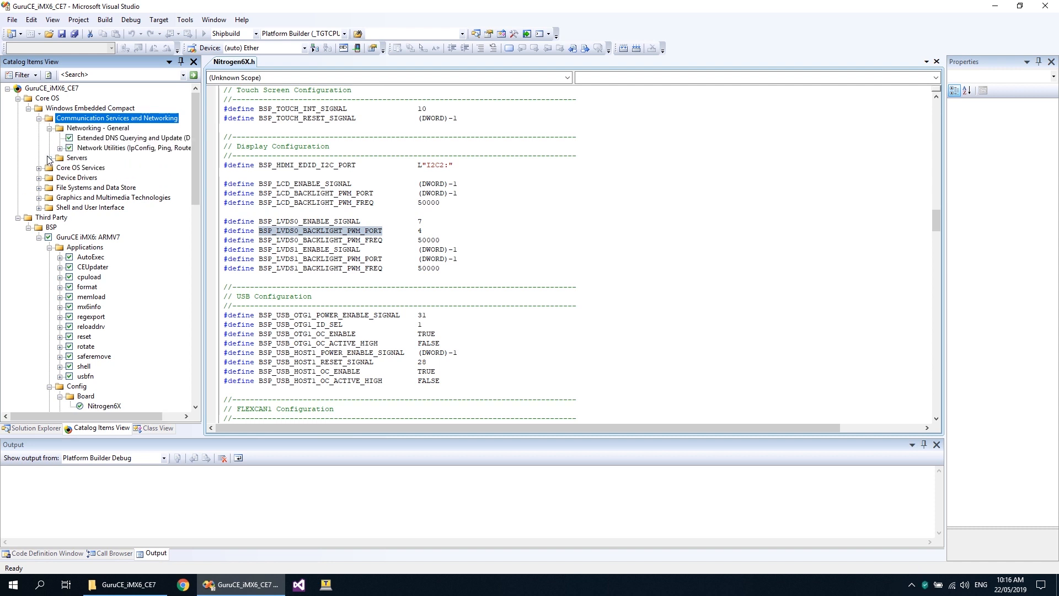
click(50, 158)
click(39, 188)
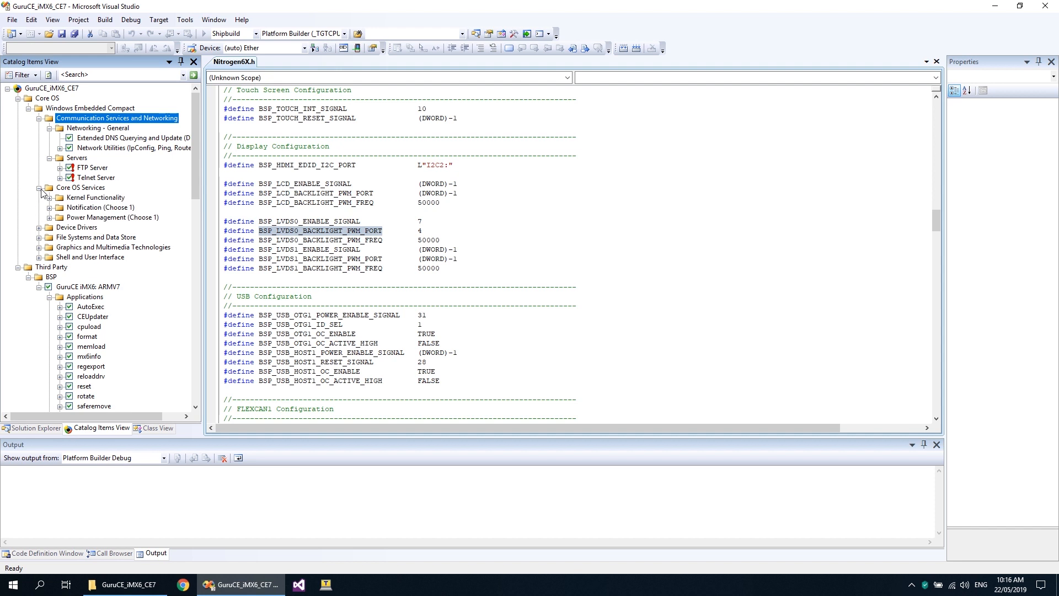
click(50, 198)
click(50, 218)
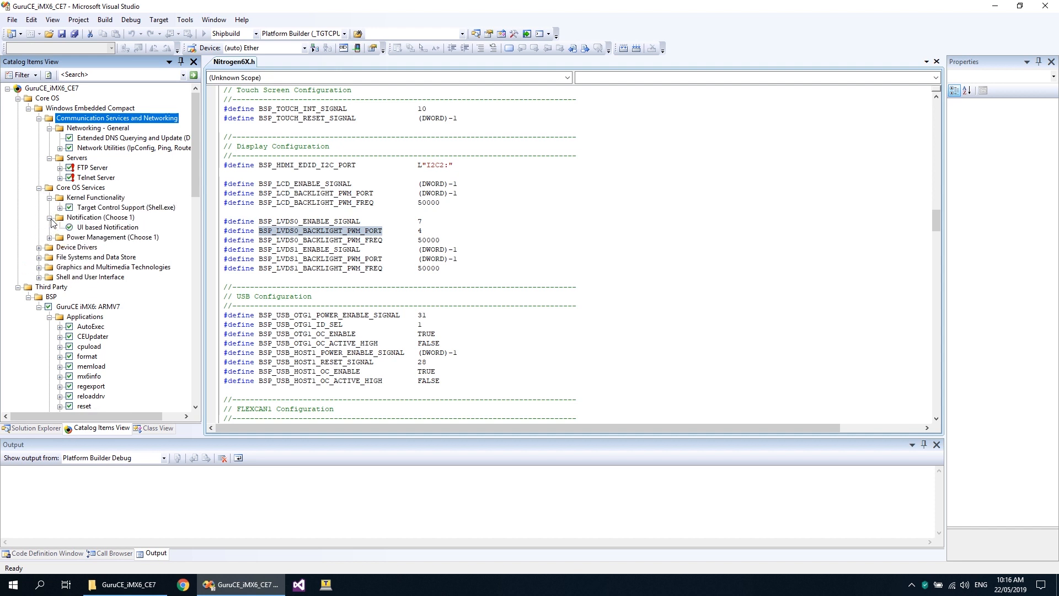
click(50, 237)
- Examine the selected USB function and host items under Device Drivers and the Storage Manager items under File Systems and Data Store
click(39, 257)
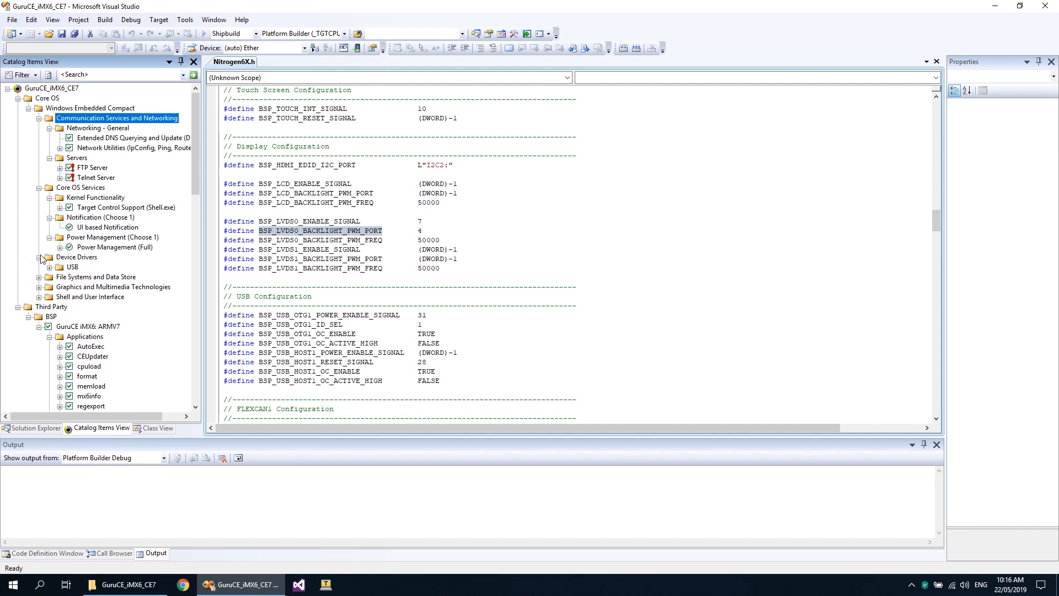
scroll(42, 259, down, 3)
click(49, 178)
click(59, 197)
click(59, 188)
click(70, 197)
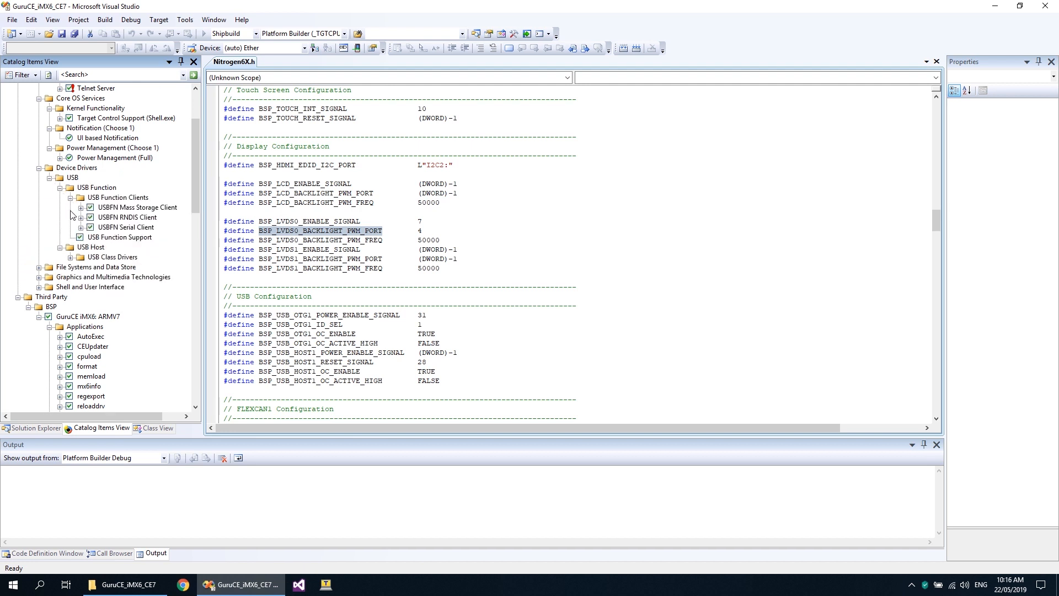
click(72, 257)
click(80, 266)
scroll(64, 257, down, 3)
click(39, 208)
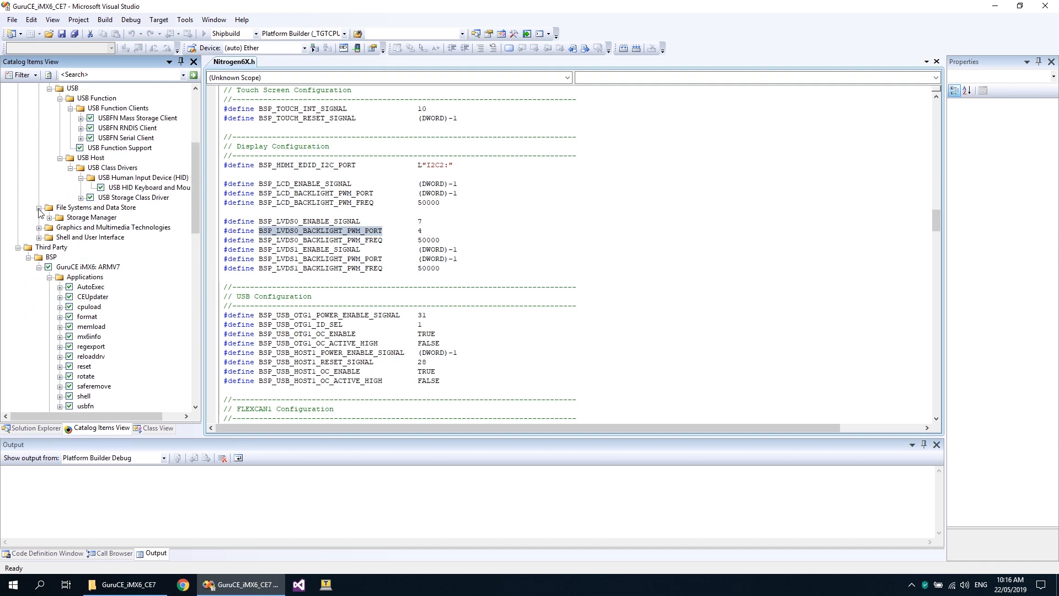
click(49, 217)
- Deselect WMA and MP3 Local Playback under Media in Graphics and Multimedia Technologies
click(38, 247)
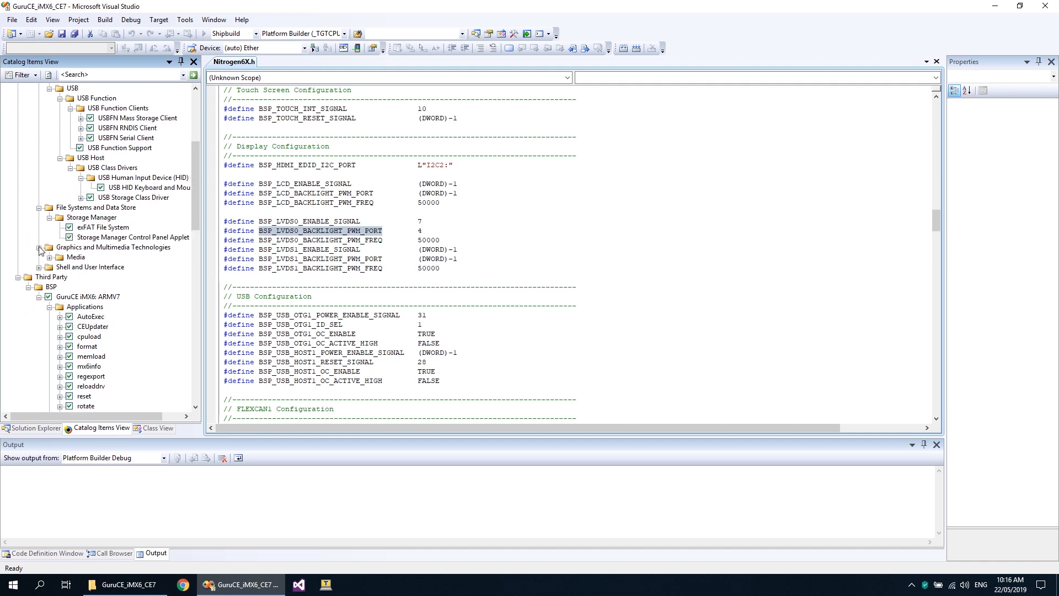
click(49, 257)
click(71, 267)
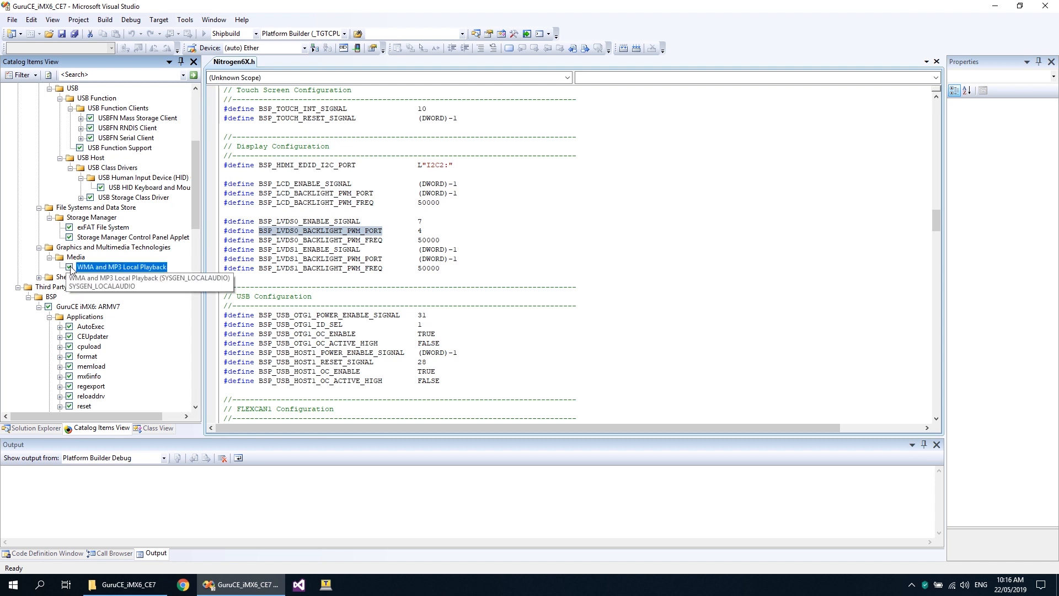
- Expand the Shell and User Interface items and deselect SIP for Small Screens and SIP for Large Screens under Software Input Panel
click(39, 247)
click(49, 256)
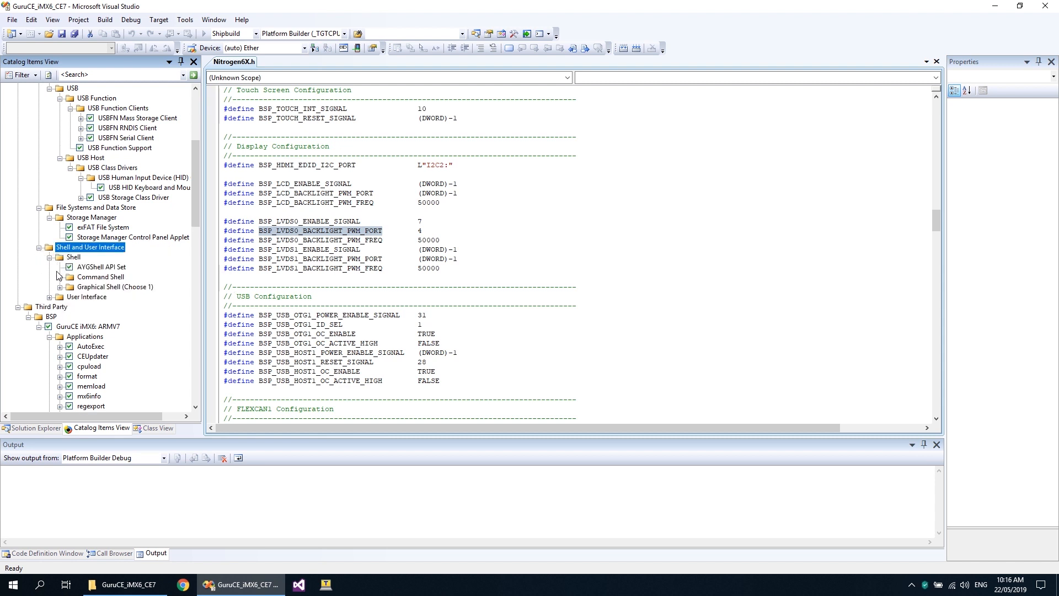
click(60, 276)
click(59, 297)
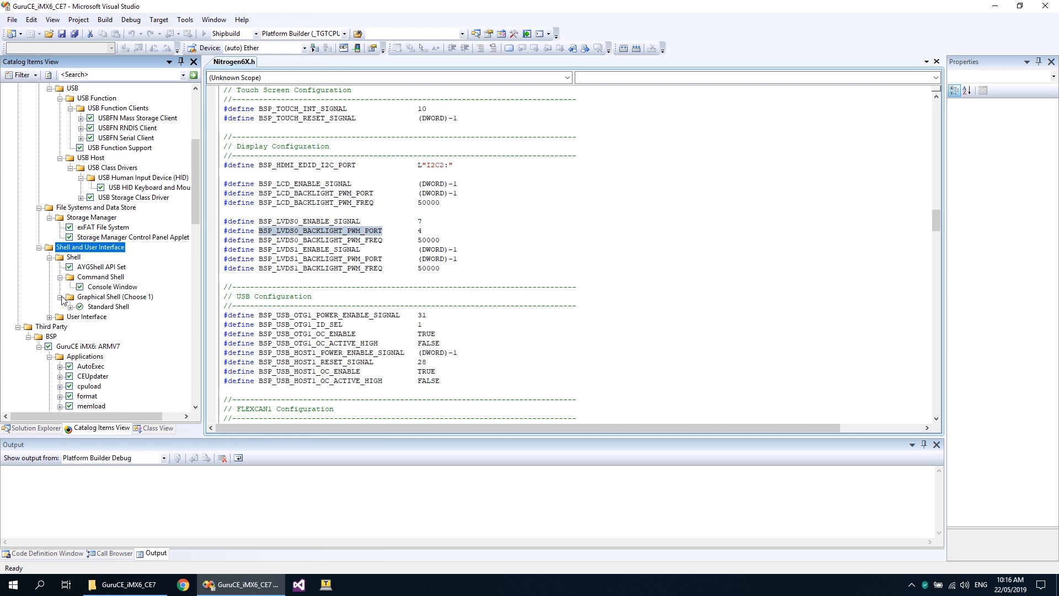
click(50, 316)
click(59, 357)
click(70, 366)
click(88, 385)
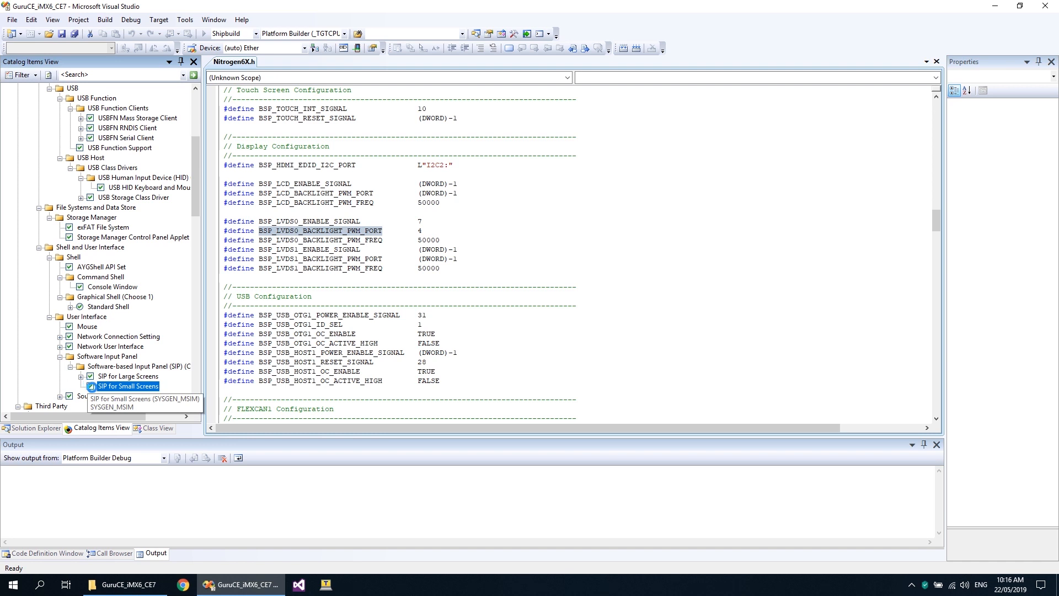
click(91, 377)
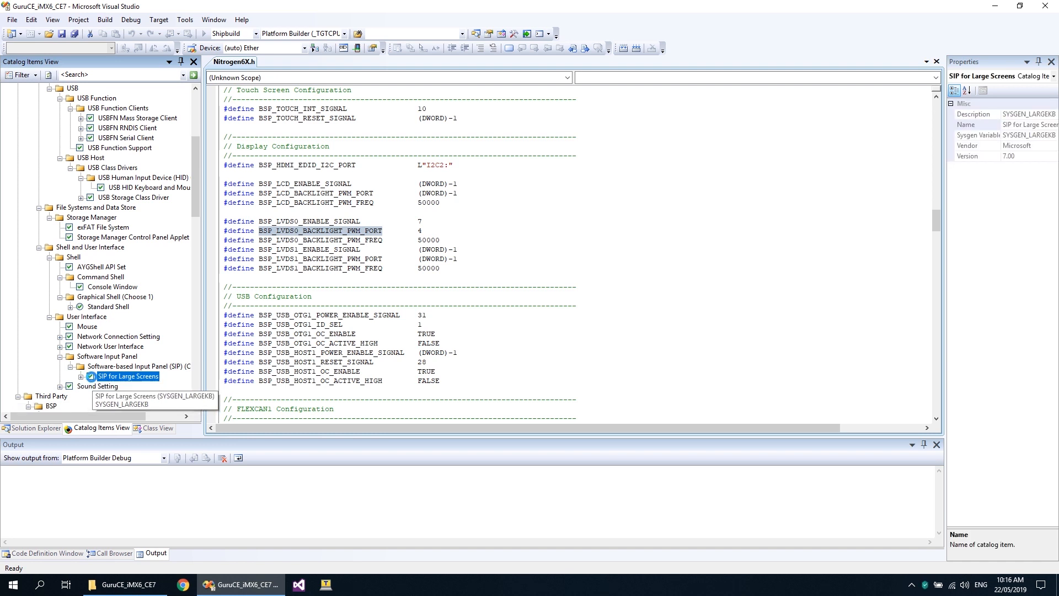
- Show all catalog items and examine the GuruCE iMX6 BSP's board, bootloader and Secure Boot options
click(25, 74)
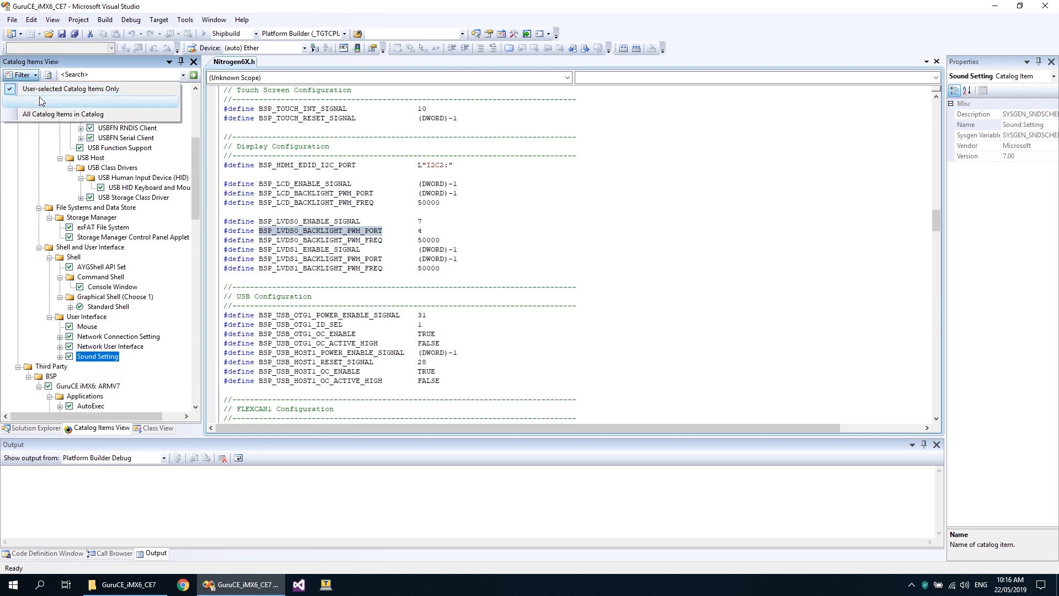
click(41, 113)
scroll(61, 160, down, 15)
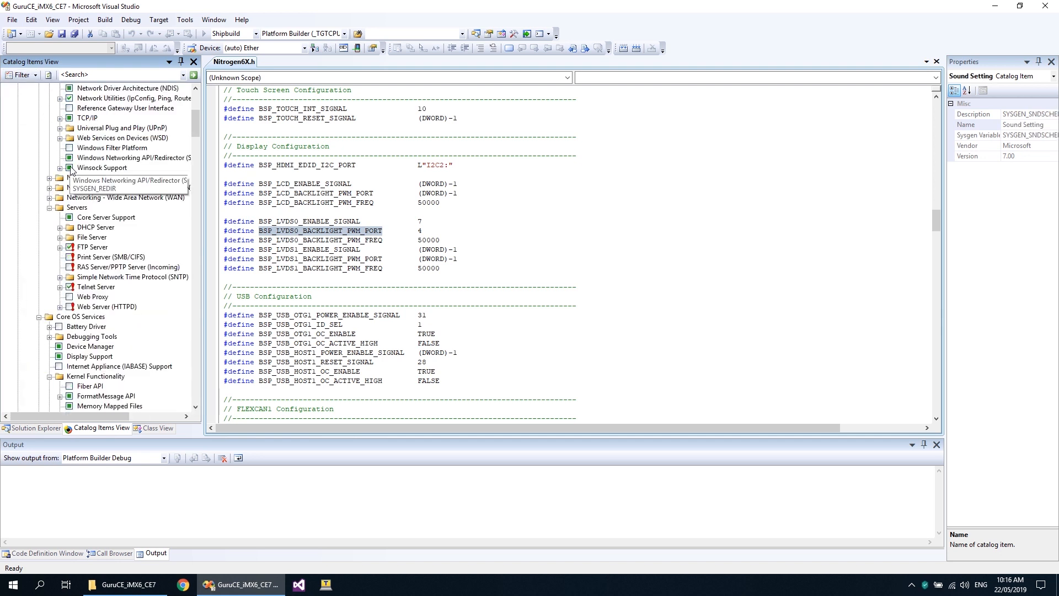
scroll(70, 180, down, 20)
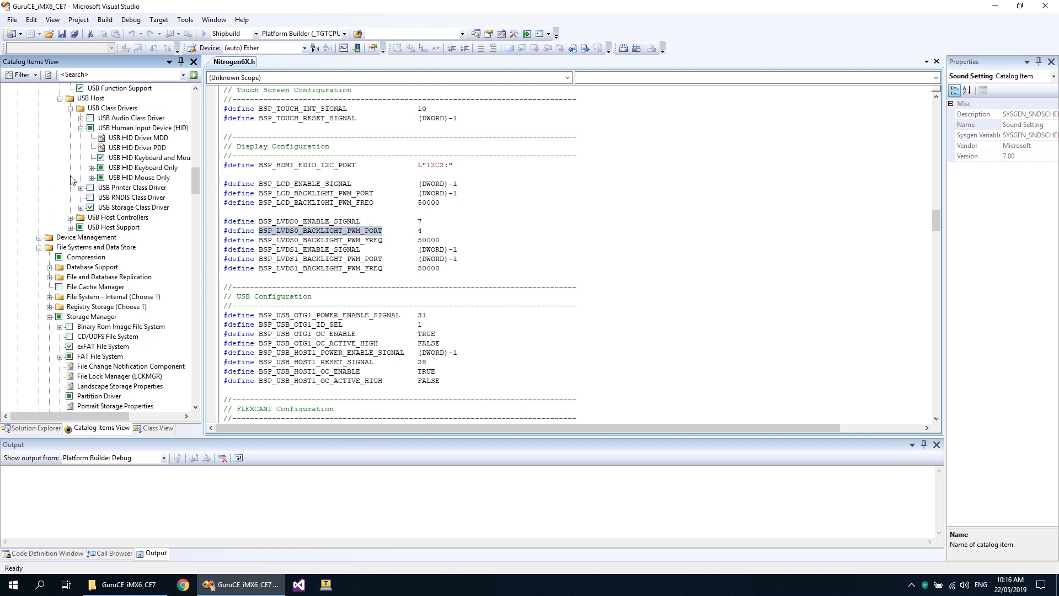
scroll(70, 184, down, 8)
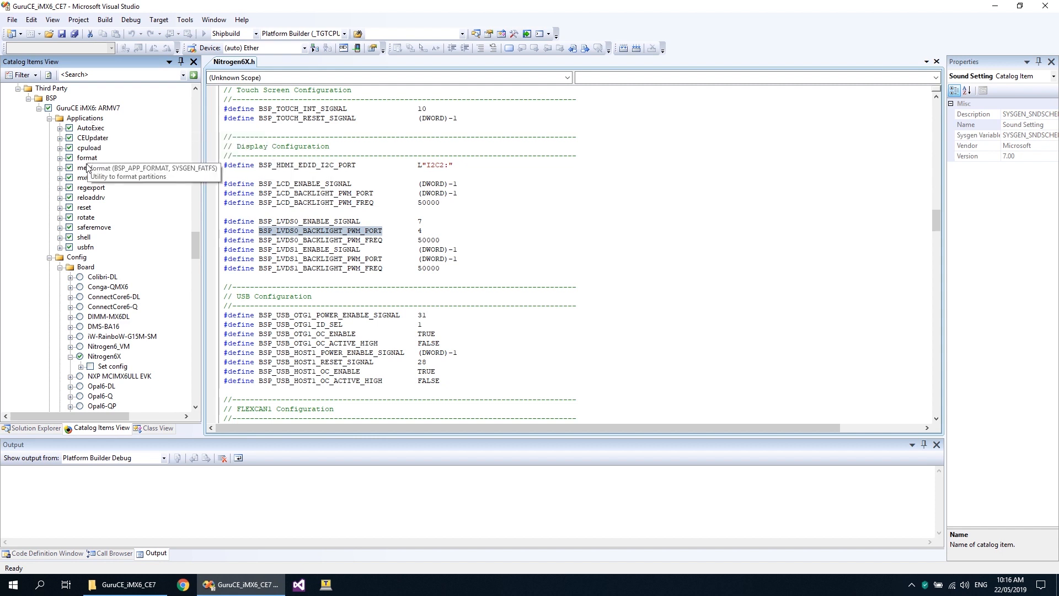
scroll(86, 244, down, 3)
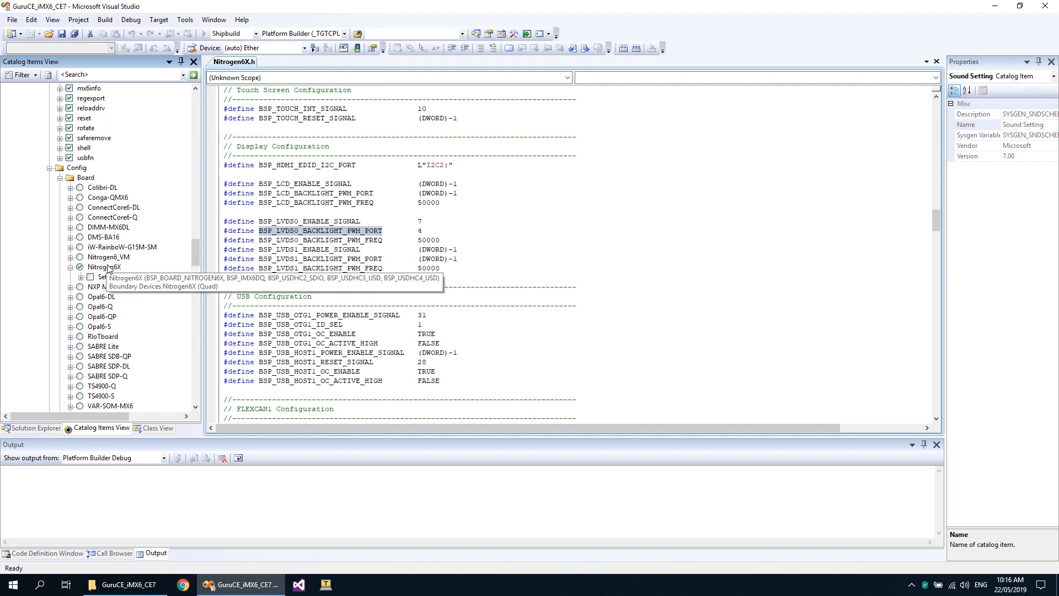
scroll(108, 270, down, 7)
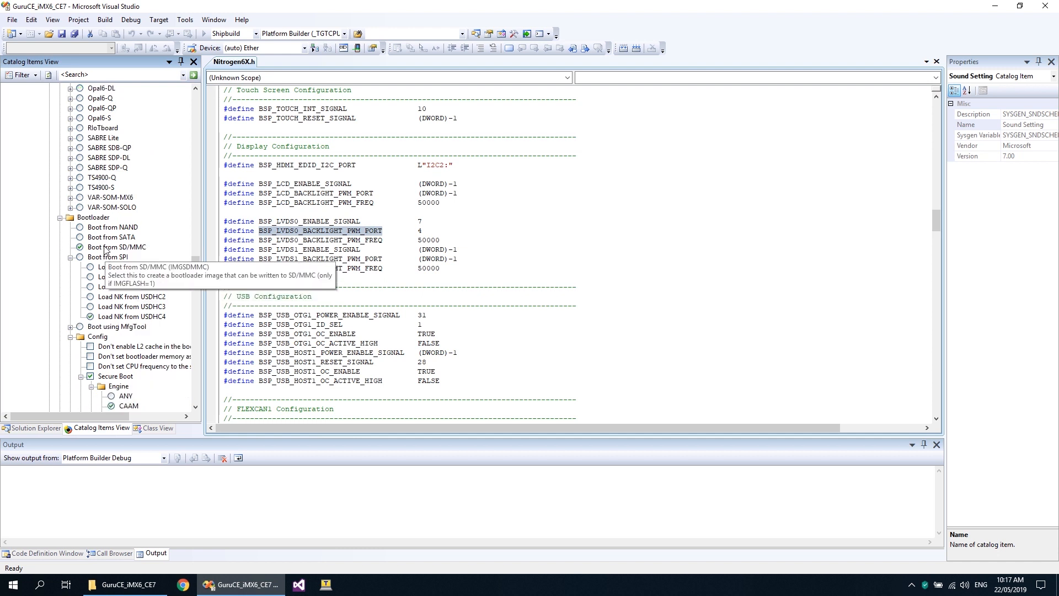
scroll(105, 259, down, 8)
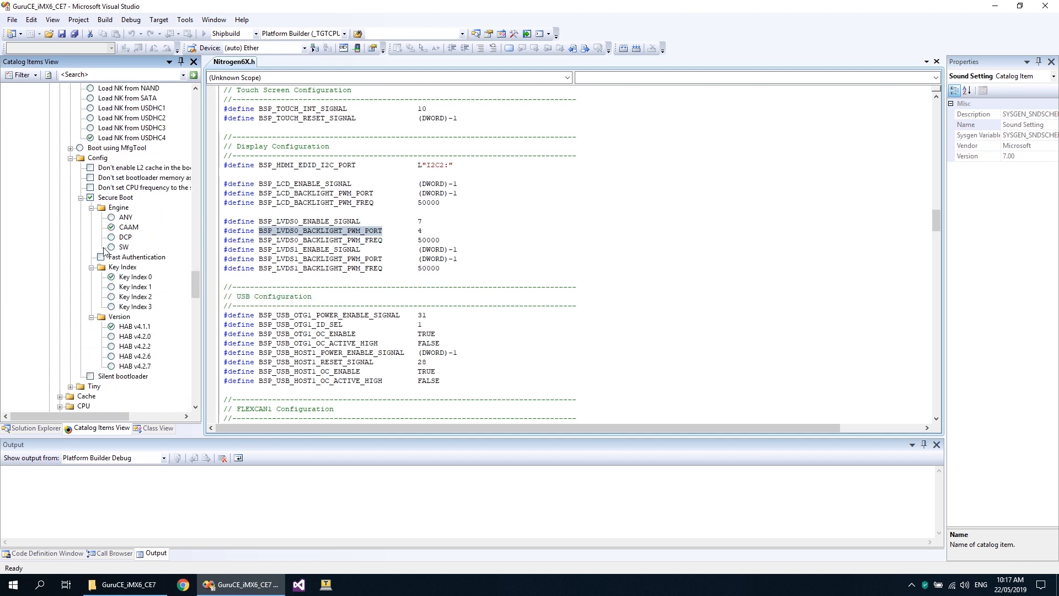
- Expand Boot from SPI under the Tiny bootloader configuration and select Redirect to USDHC3
click(71, 326)
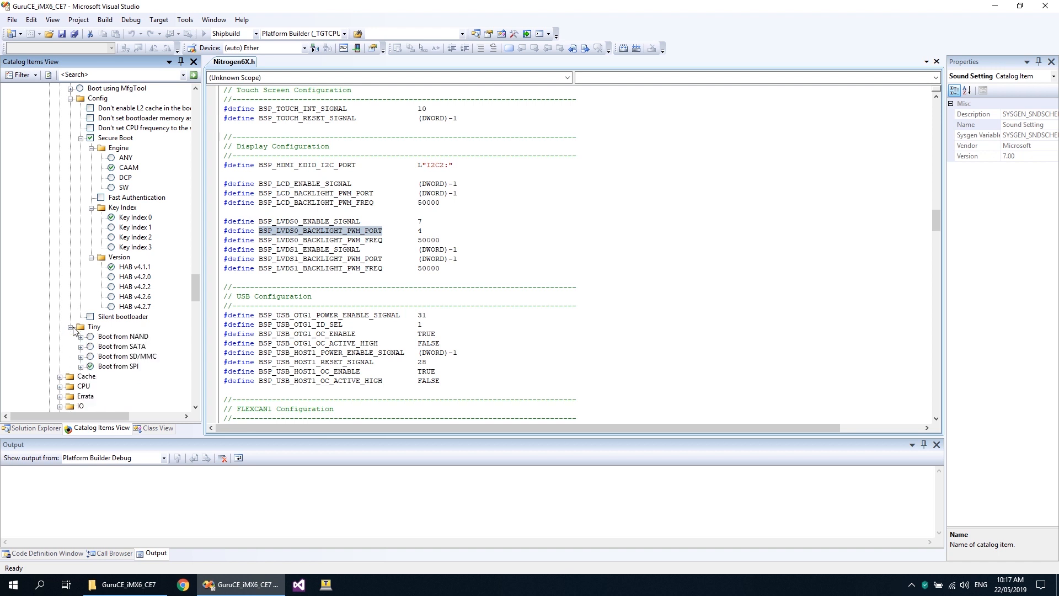
click(87, 367)
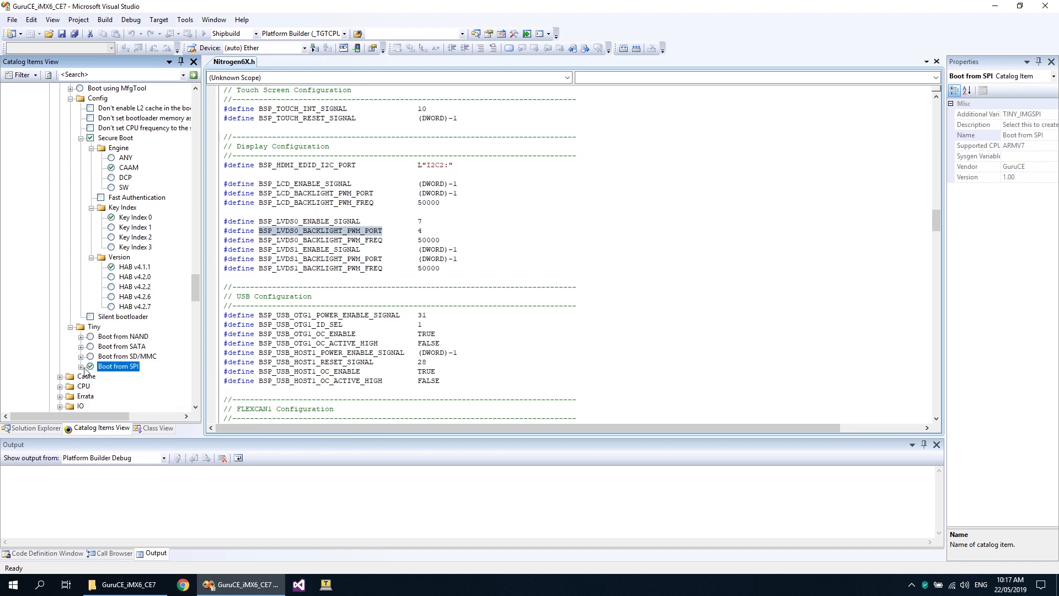
click(81, 367)
scroll(81, 372, down, 2)
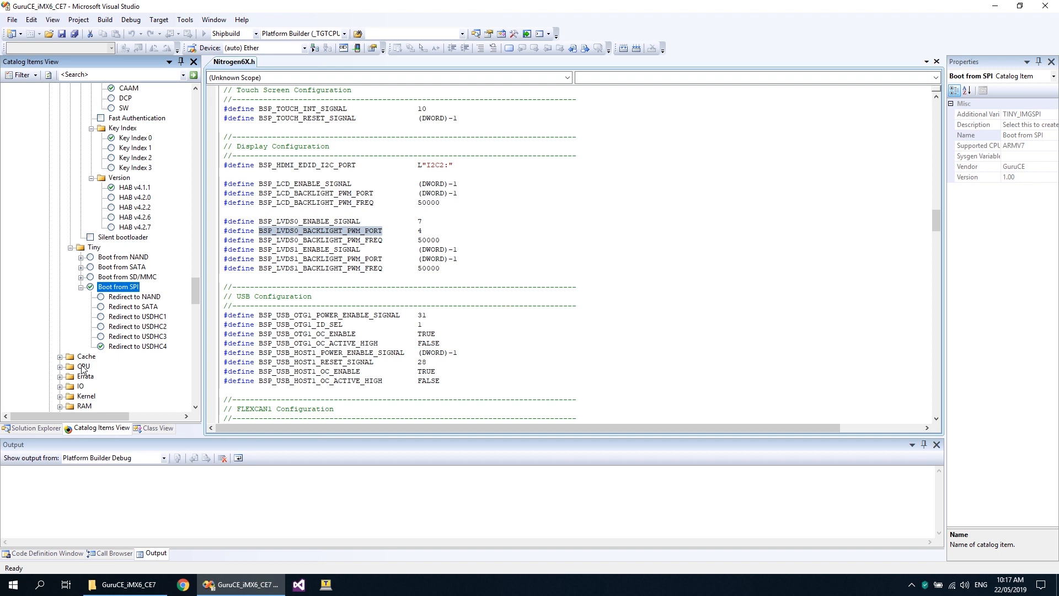
click(101, 336)
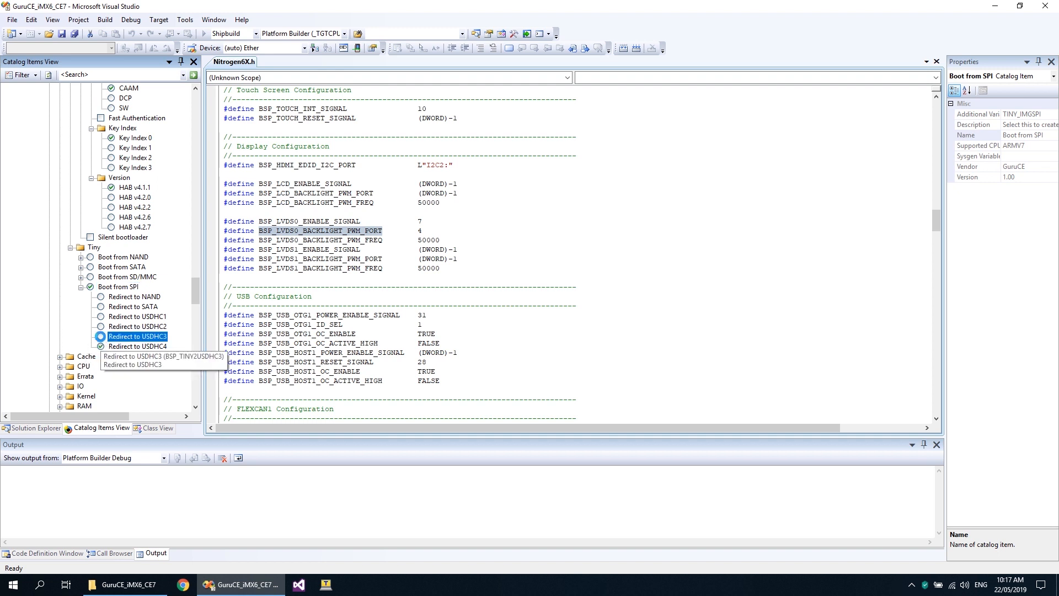
click(100, 336)
- Expand and examine the Cache, CPU, Errata, IO and Kernel options in the BSP configuration
scroll(66, 232, down, 5)
click(59, 207)
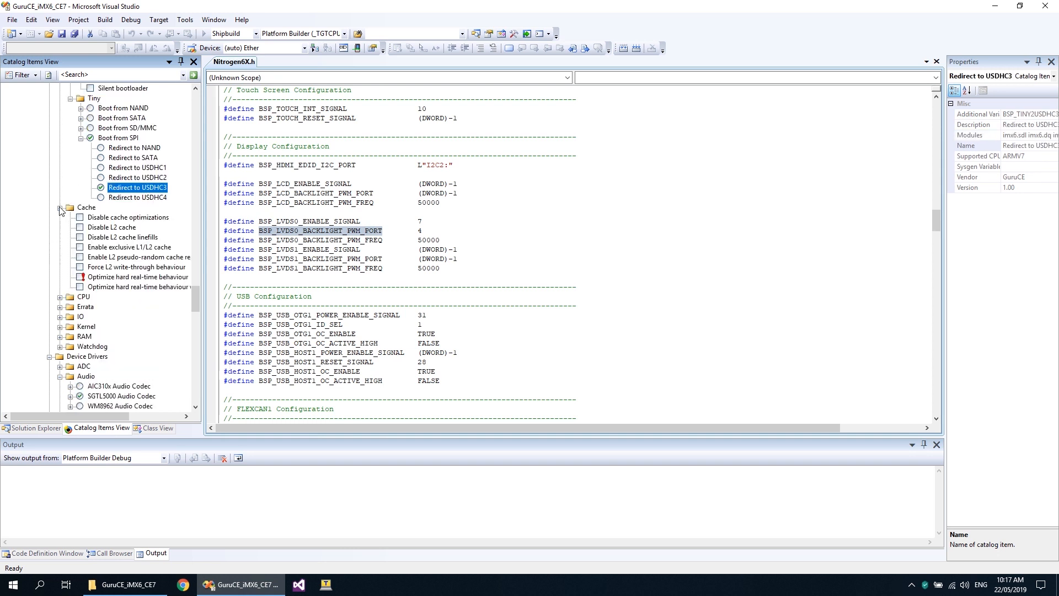
click(60, 298)
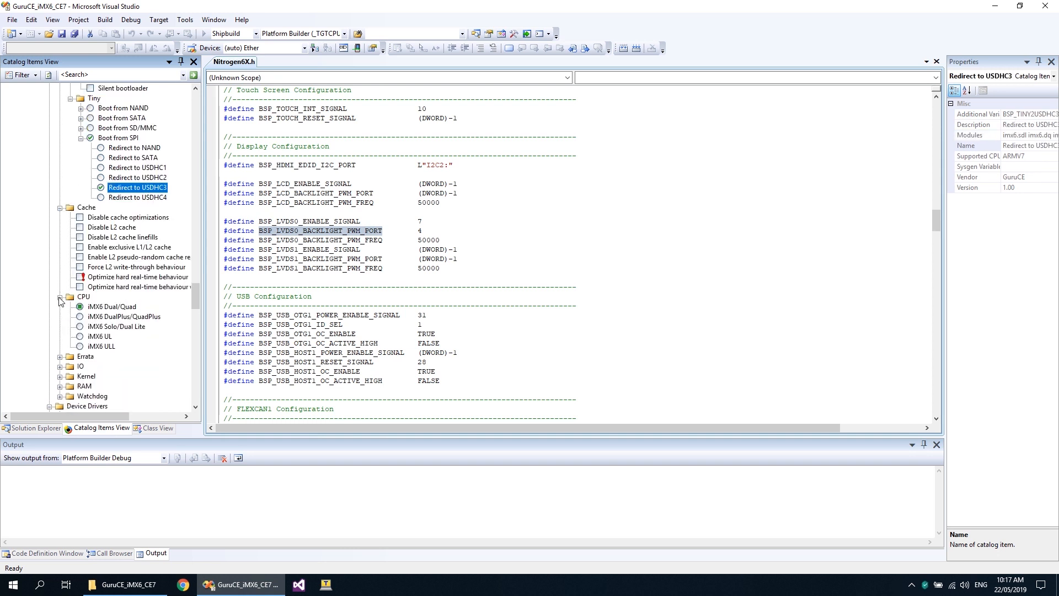
click(59, 356)
scroll(61, 359, down, 5)
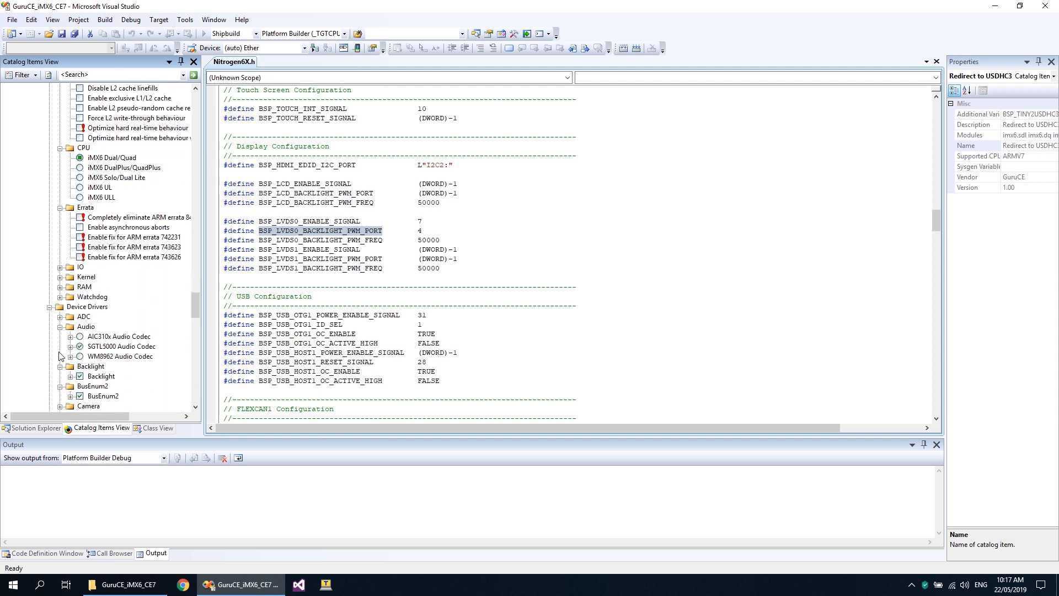
click(60, 268)
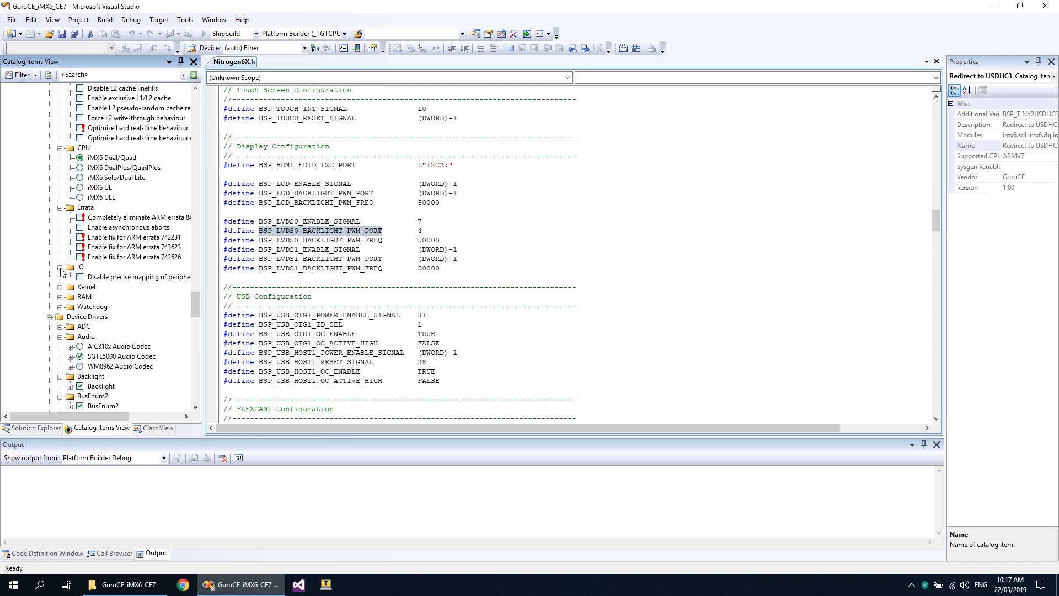
click(60, 287)
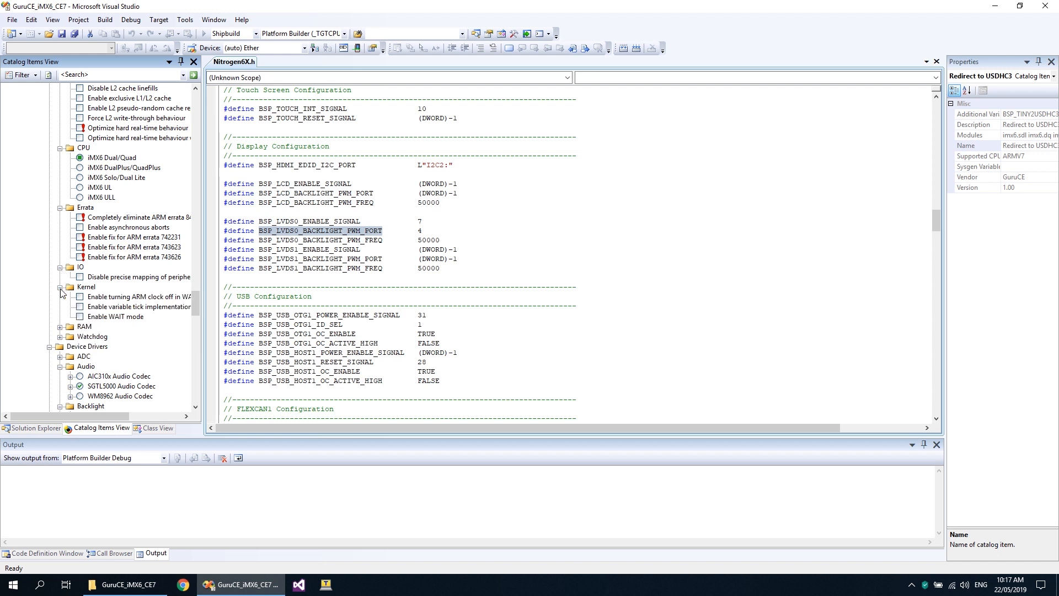
- Select 2 GB RAM as the board's memory size and expand the Watchdog options
scroll(60, 293, down, 3)
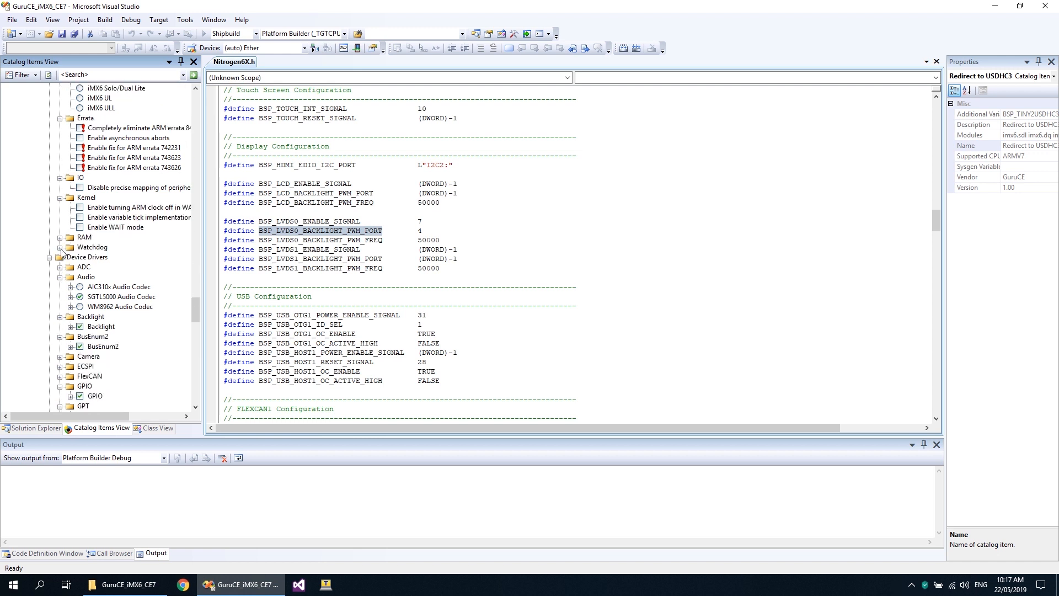
click(60, 237)
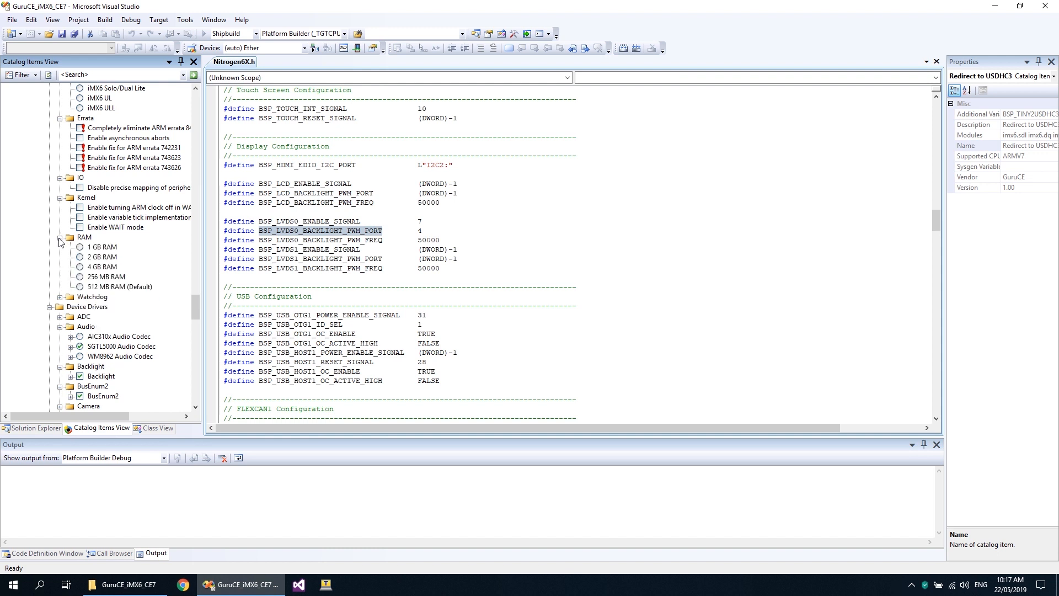
click(80, 257)
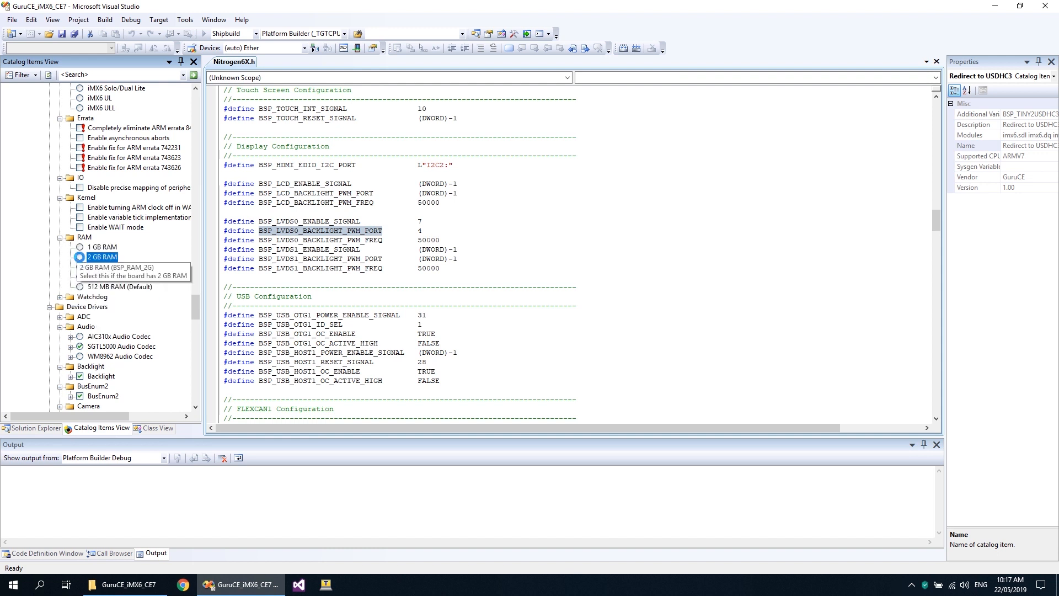
click(79, 257)
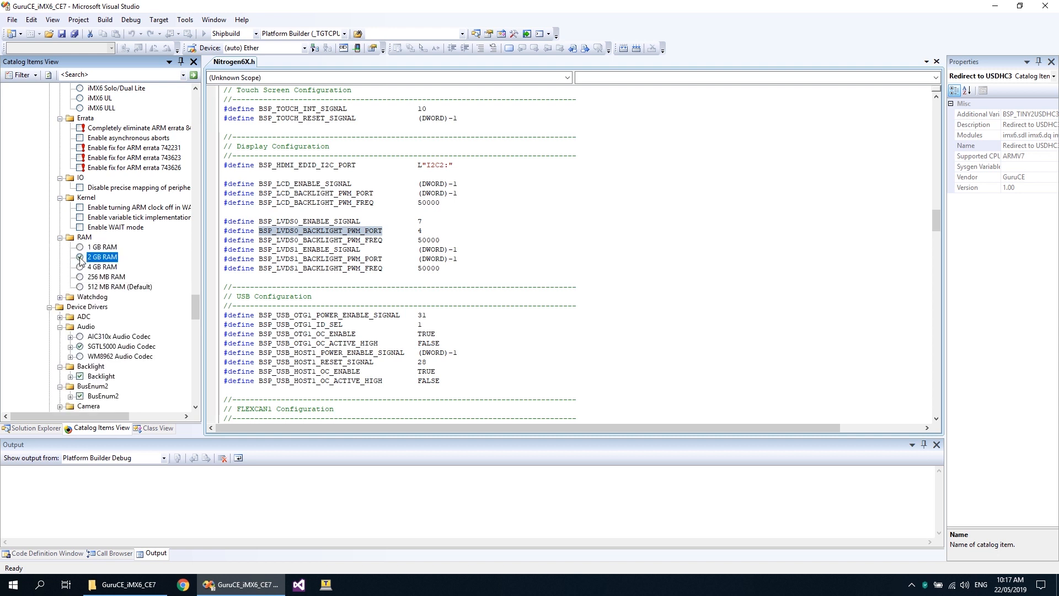
click(60, 298)
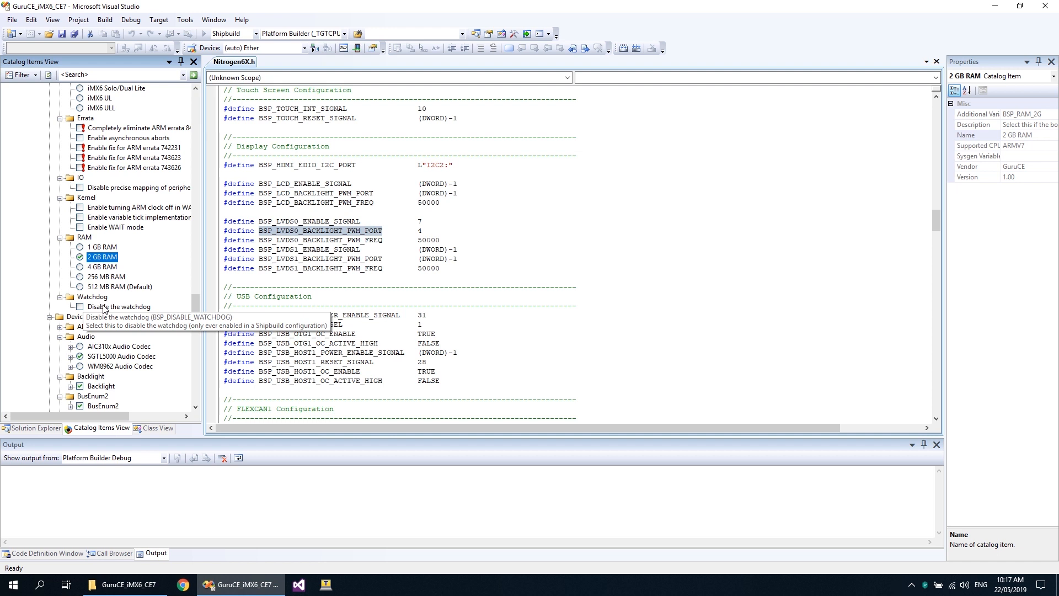
- Try adding the ADC1 driver under the BSP's Device Drivers, and deselect it again
scroll(103, 308, down, 4)
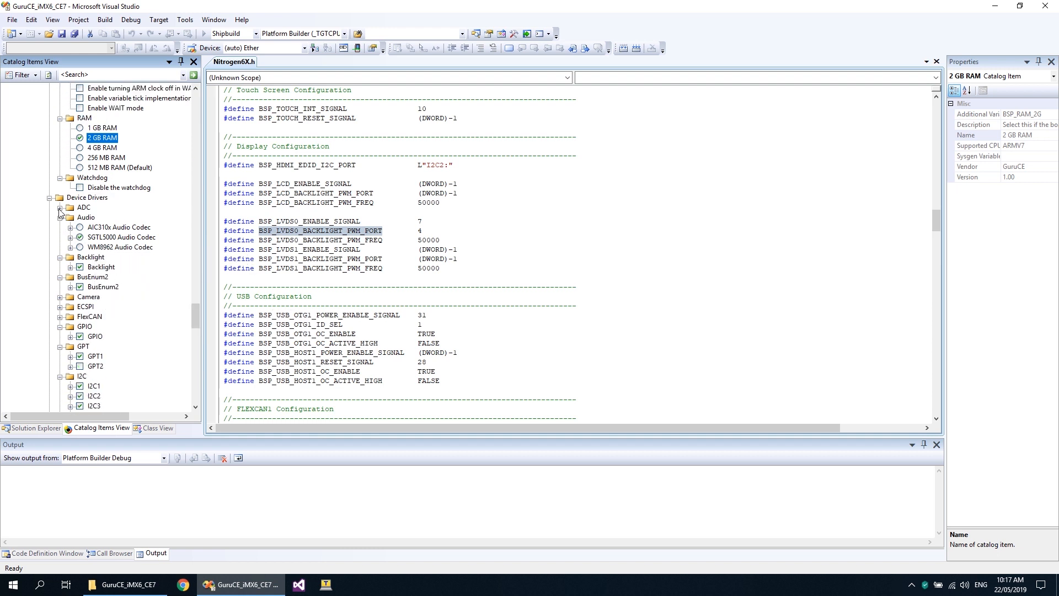
click(60, 208)
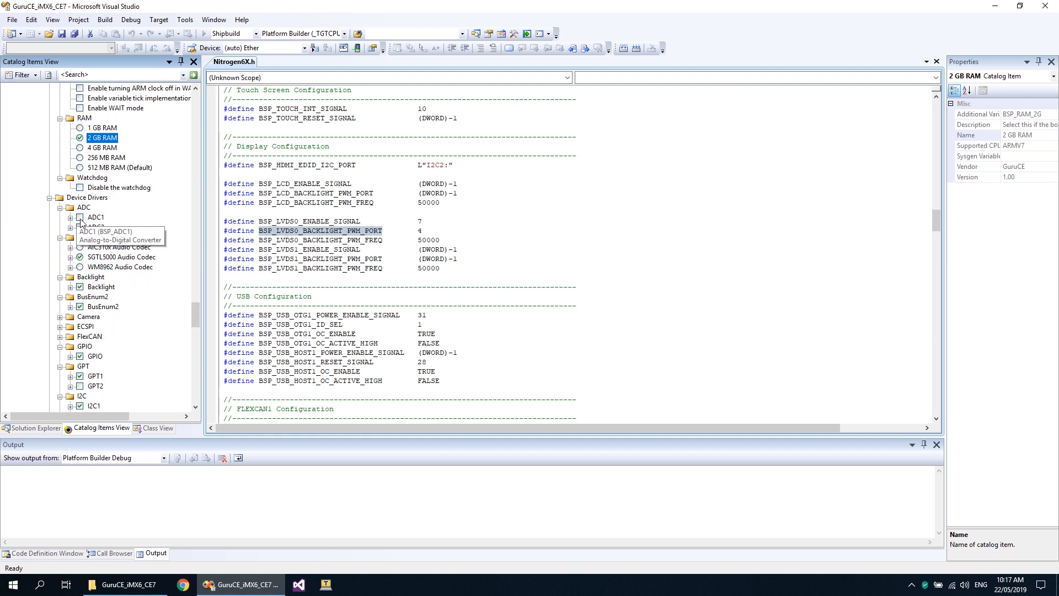
click(80, 219)
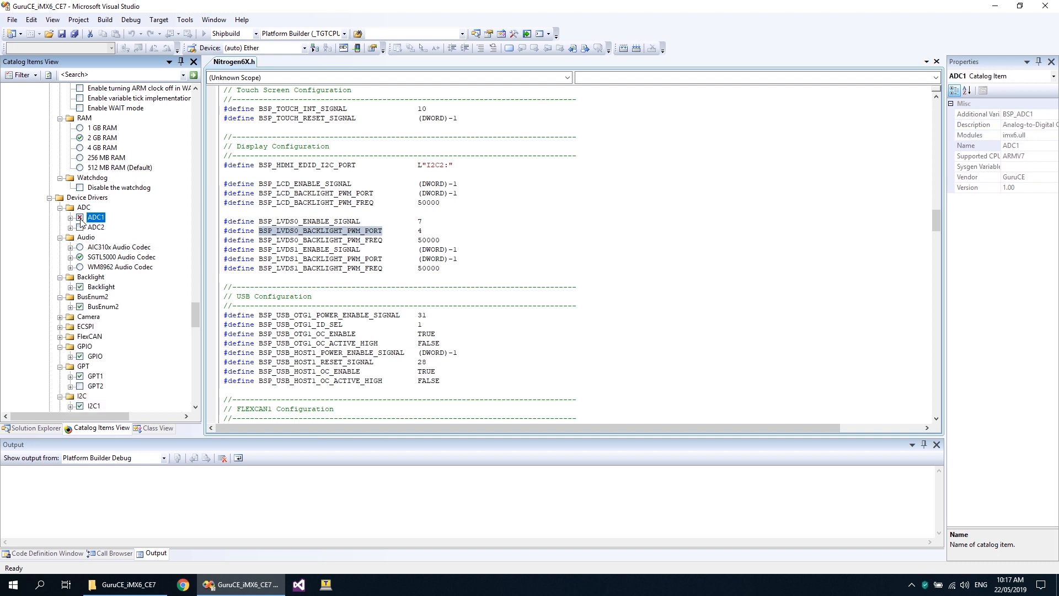
click(80, 218)
- For USDHC3 under the BSP's Storage drivers, select Store hive-registry here and the TexFAT file system
scroll(80, 231, down, 5)
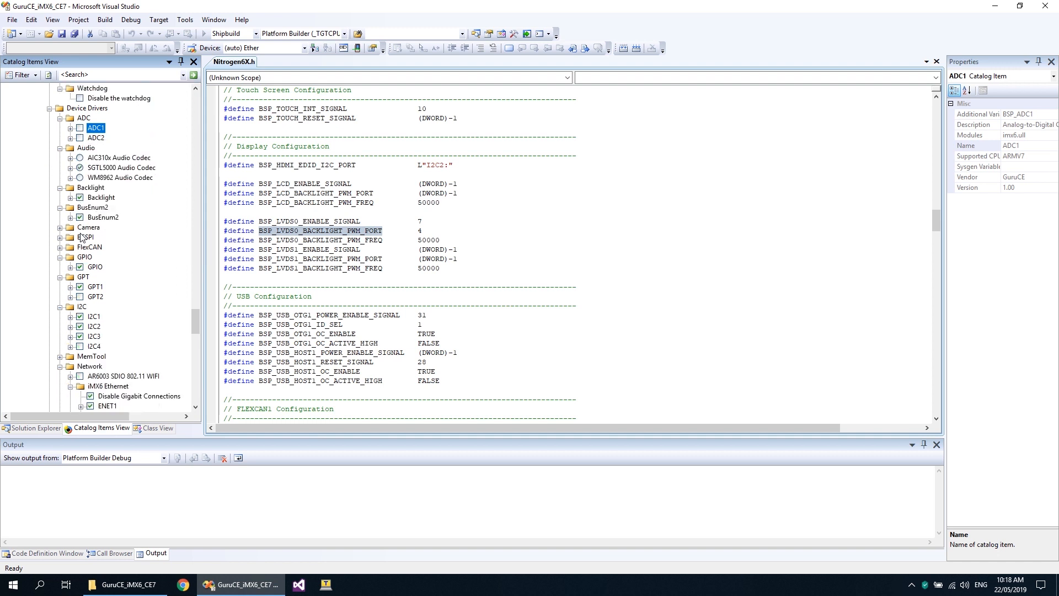
scroll(80, 237, down, 8)
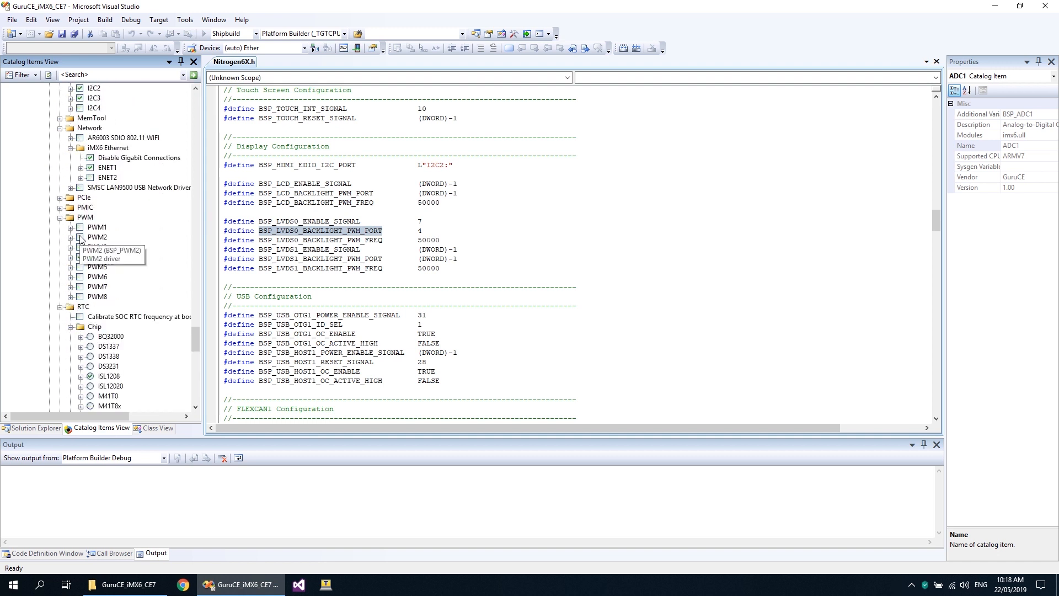
scroll(81, 239, down, 9)
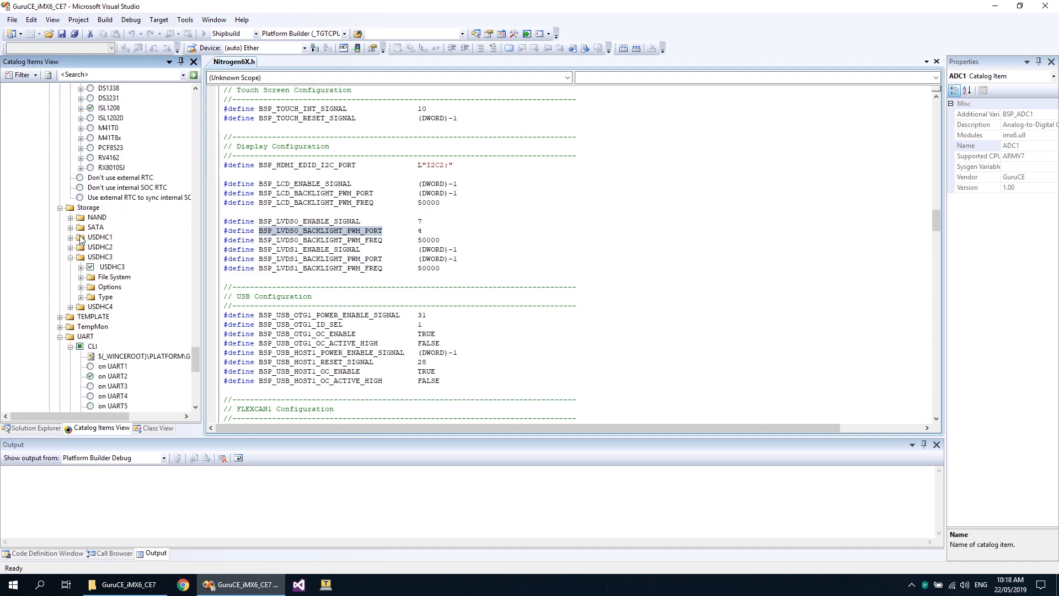
scroll(80, 236, down, 1)
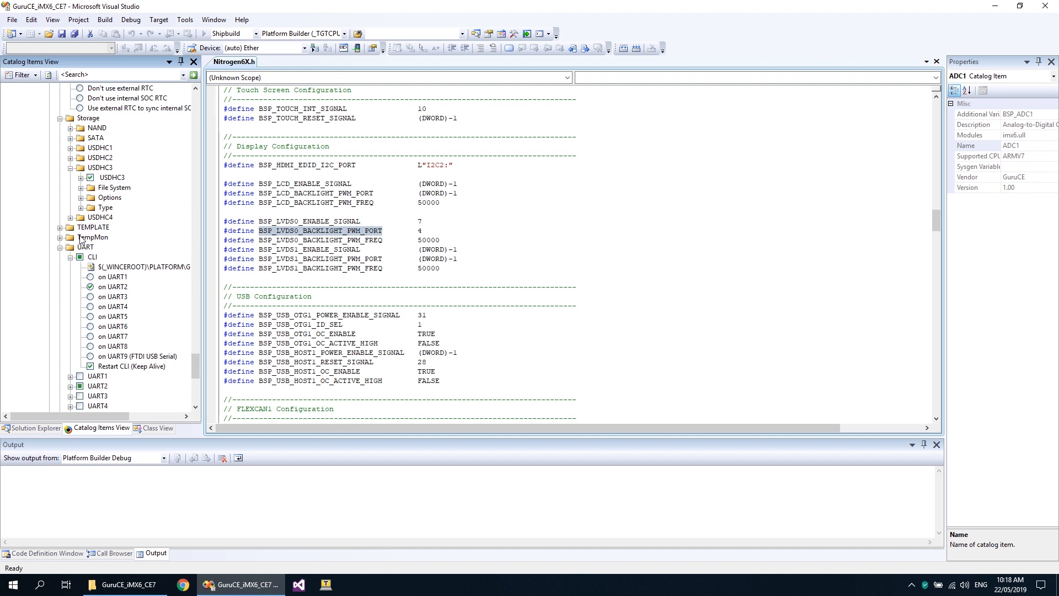
click(81, 199)
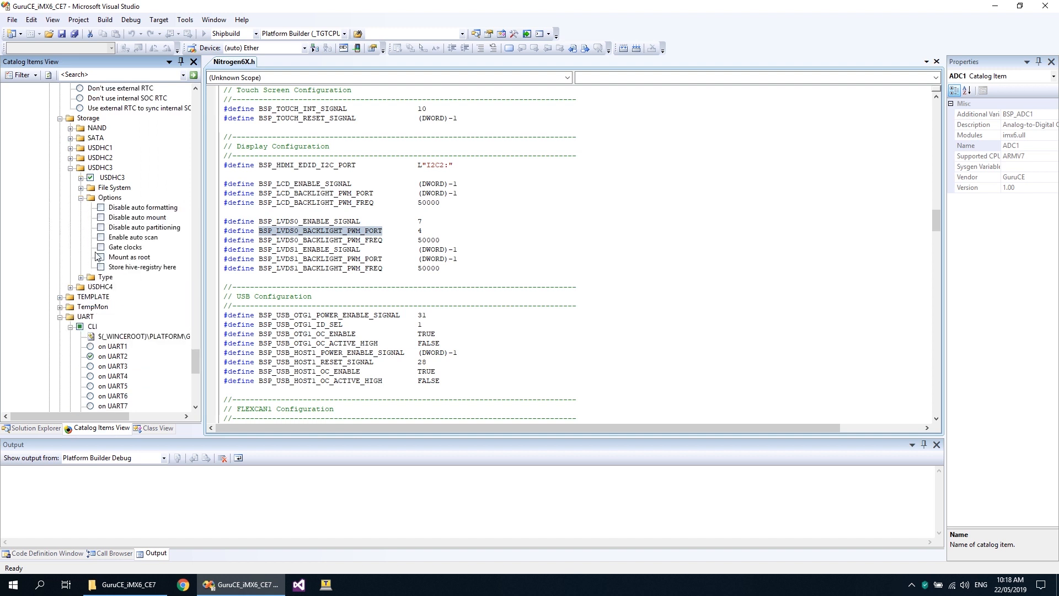
click(100, 266)
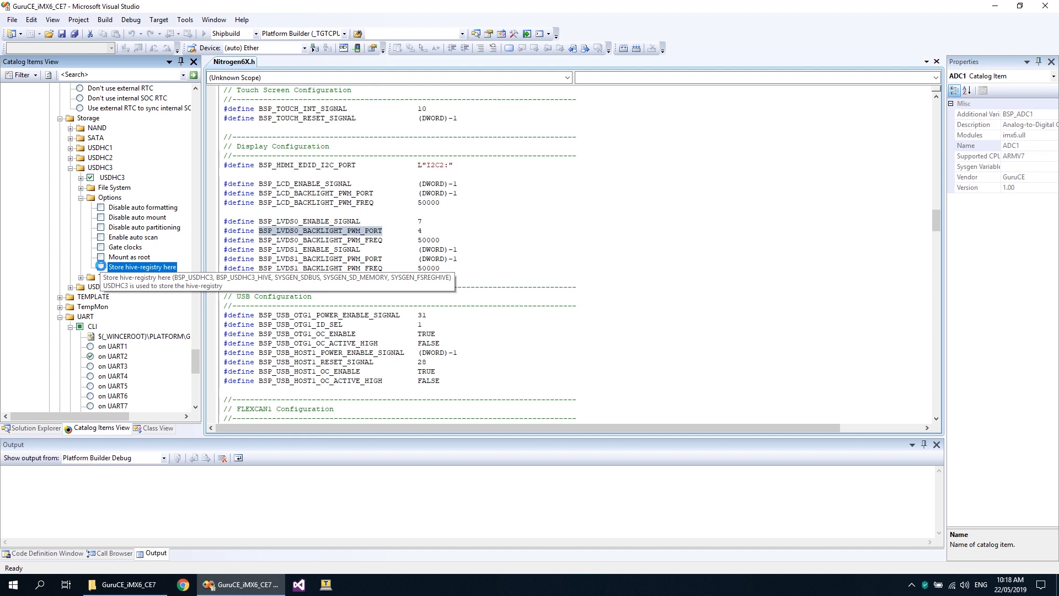
click(100, 267)
click(81, 188)
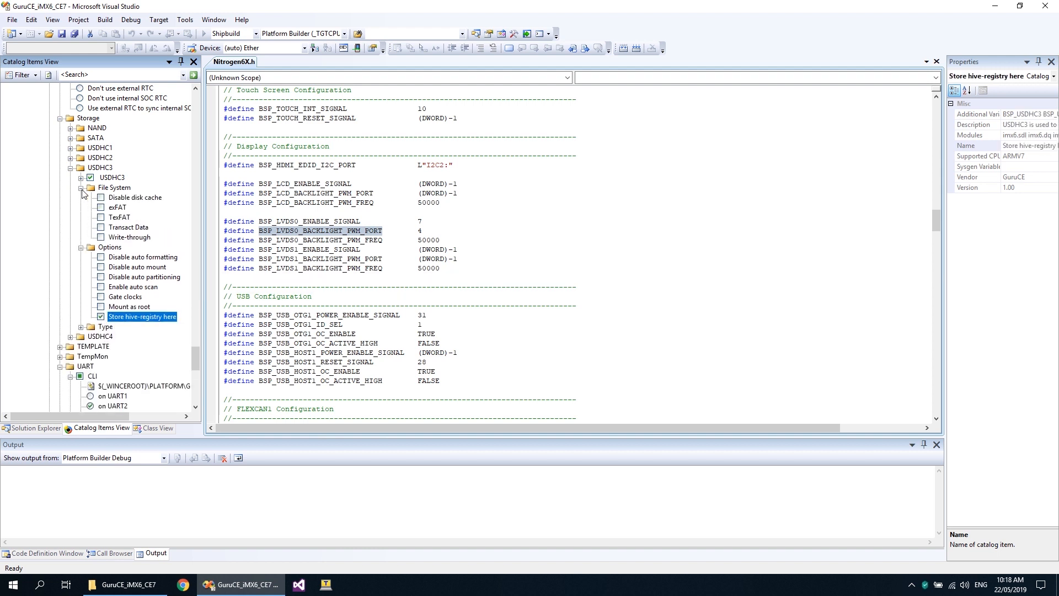
click(101, 218)
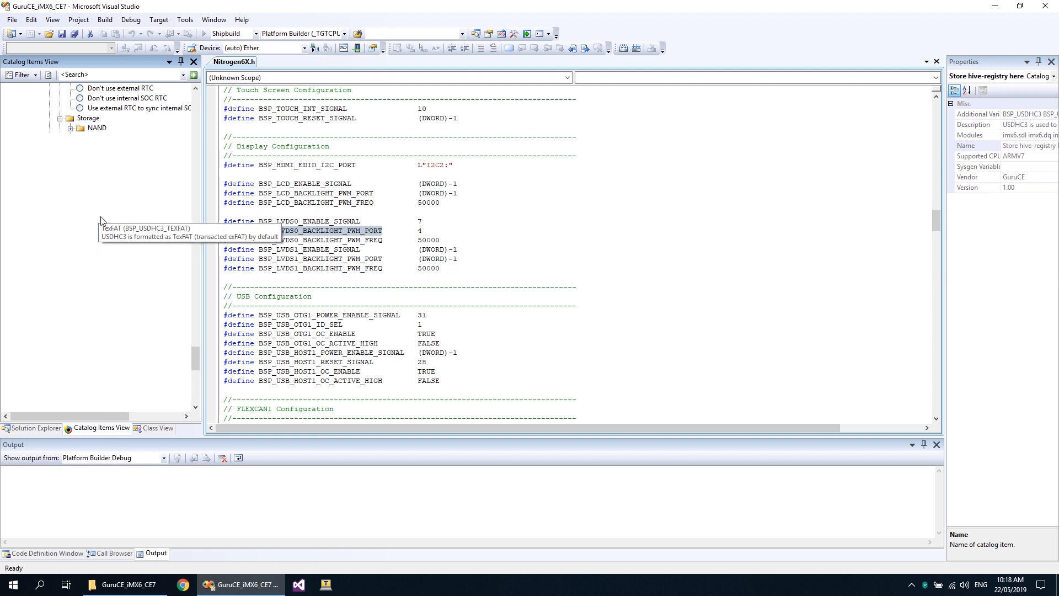
- Examine the Secure Boot options in the BSP's bootloader configuration, including Engine, Key Index and HAB Version
scroll(101, 219, up, 12)
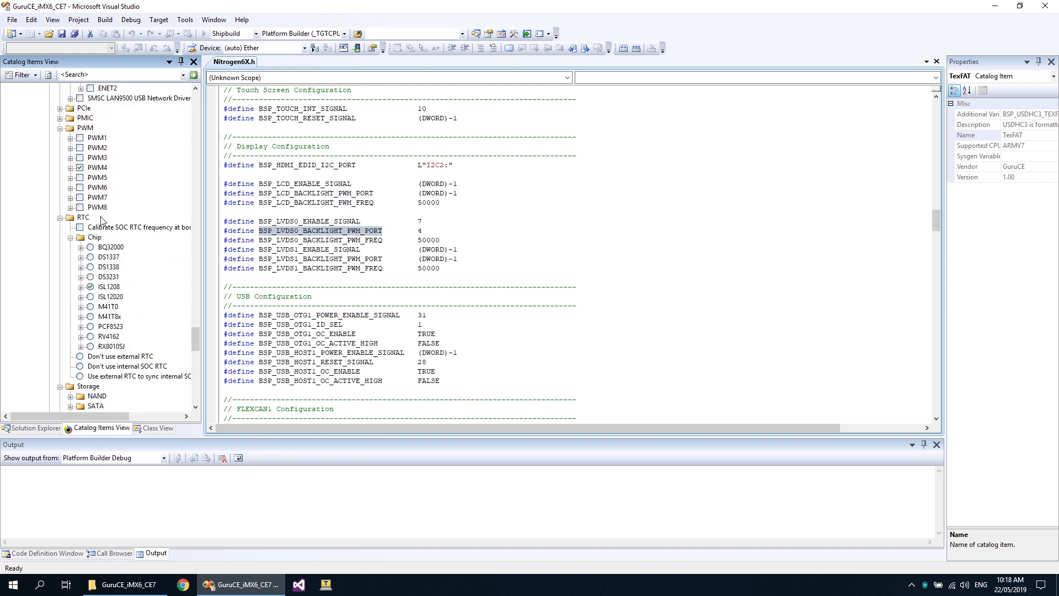
scroll(101, 219, up, 10)
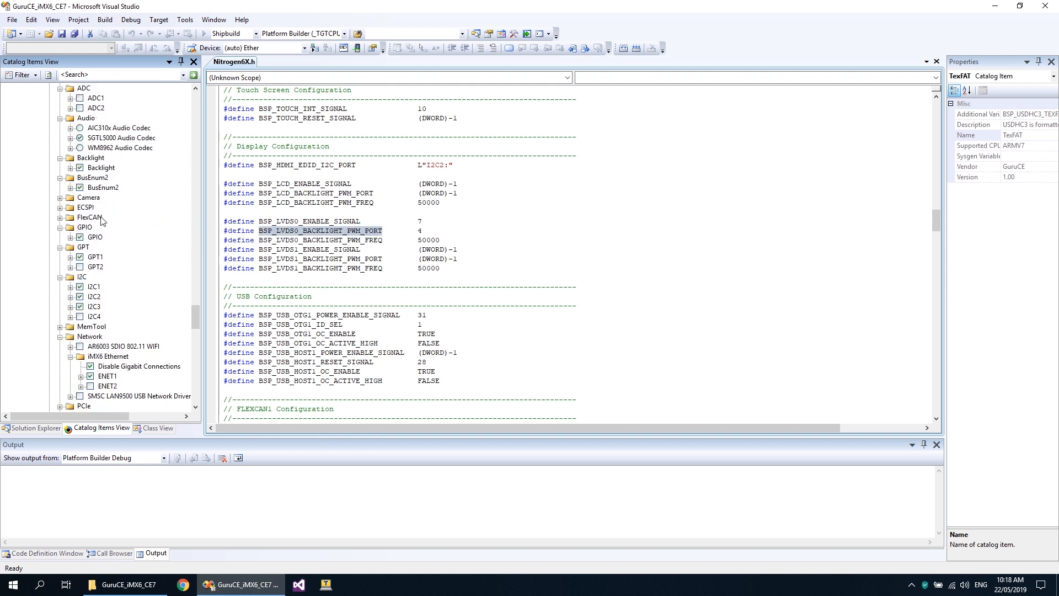
scroll(101, 219, up, 10)
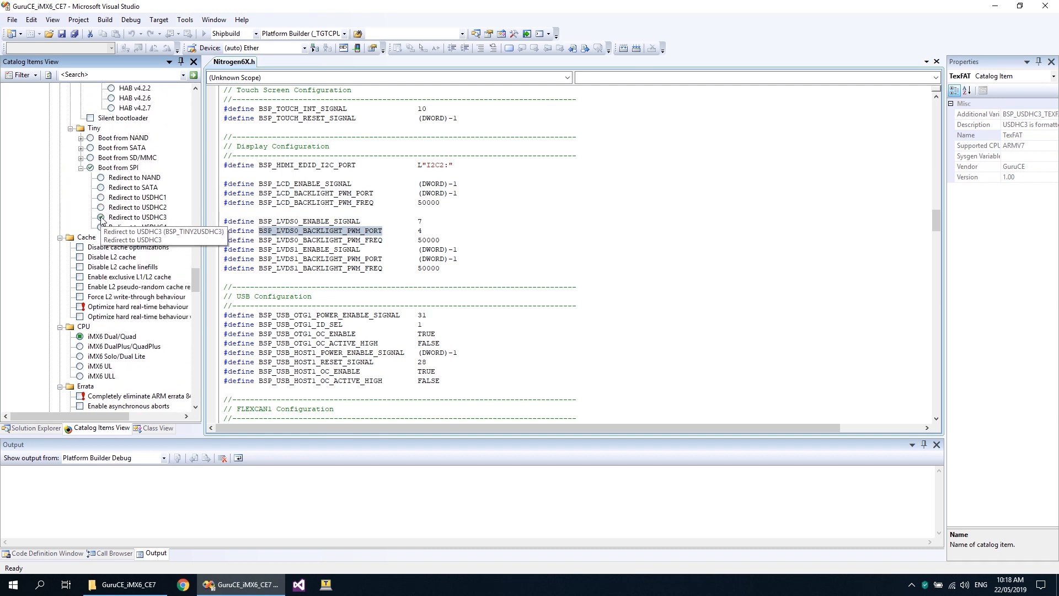
scroll(101, 220, up, 2)
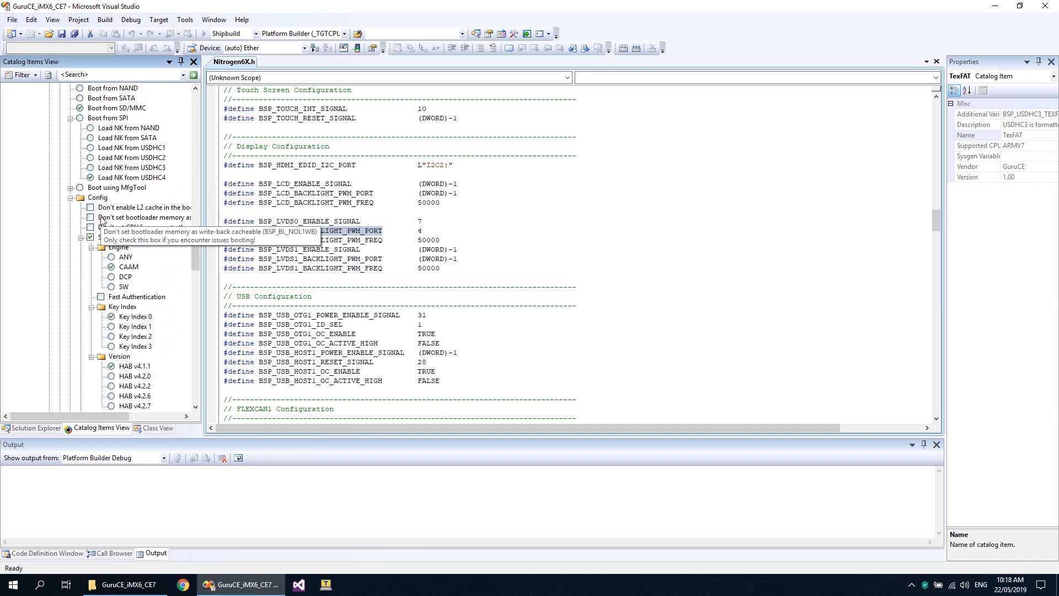
click(107, 237)
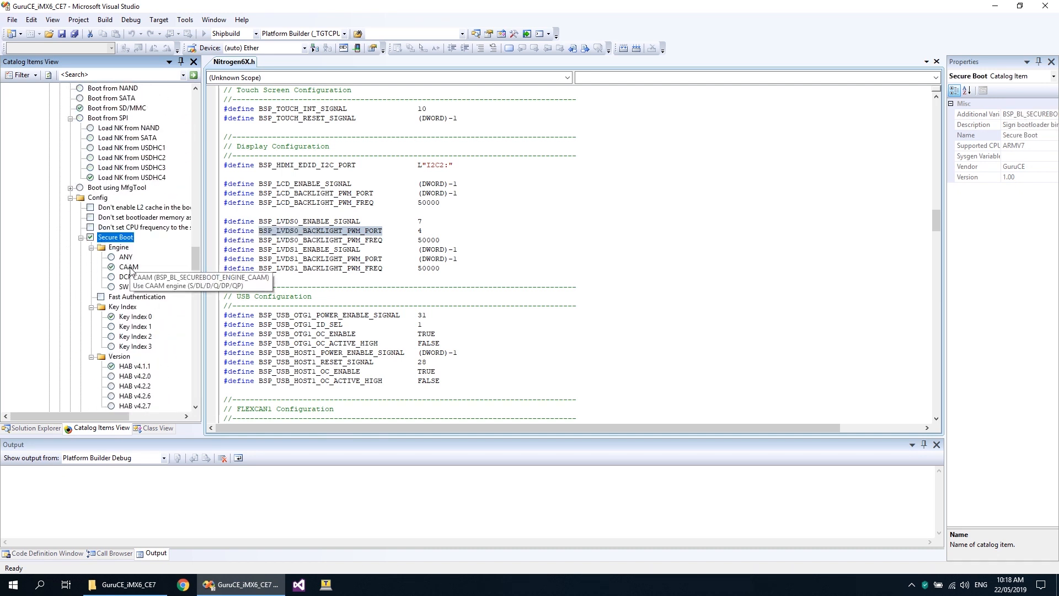
scroll(131, 269, down, 2)
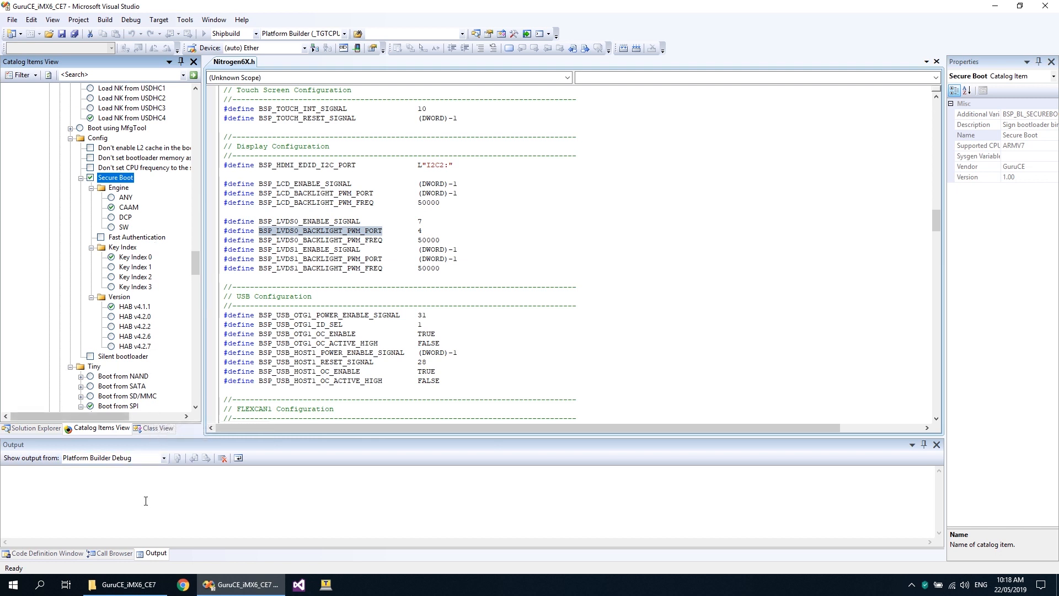
- In File Explorer, find readme.txt in the GuruCE_iMX6 platform's HABv4 folder and open it in Notepad++ to read the PKI tree instructions
click(131, 587)
scroll(298, 367, down, 3)
scroll(298, 366, down, 1)
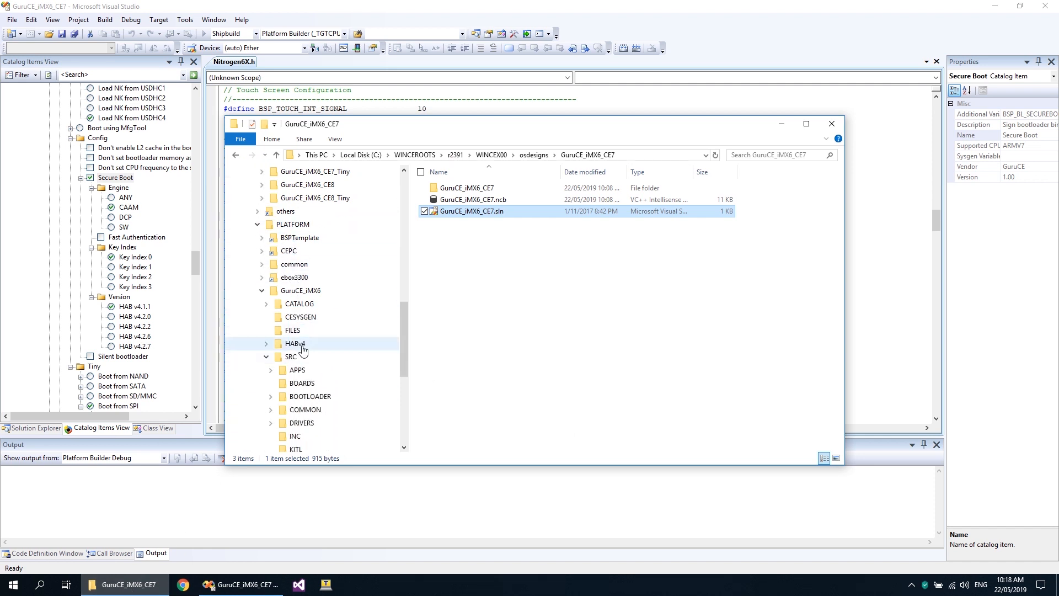
click(298, 345)
right_click(466, 259)
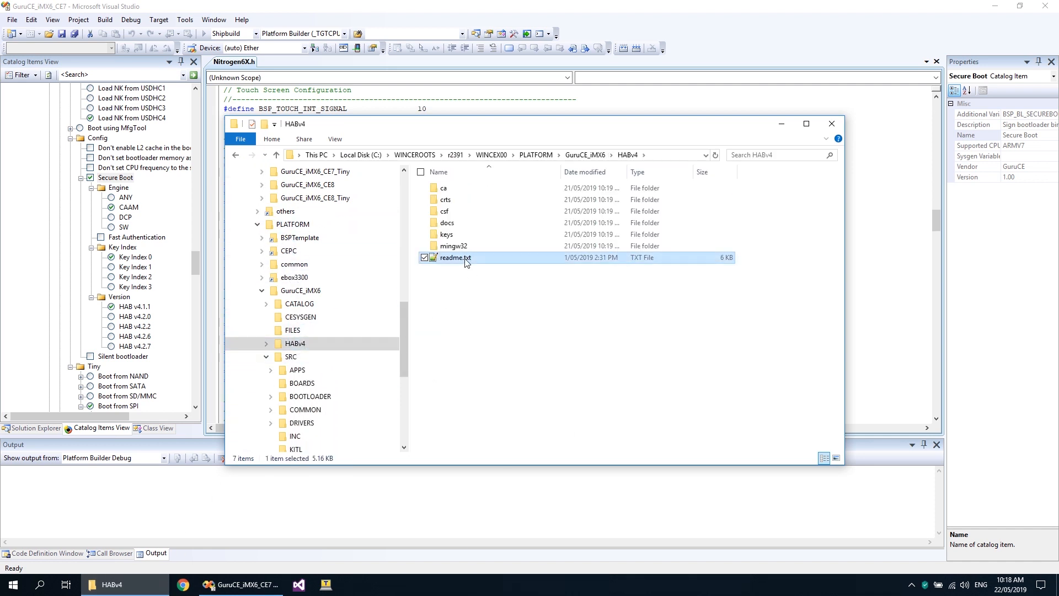
click(415, 348)
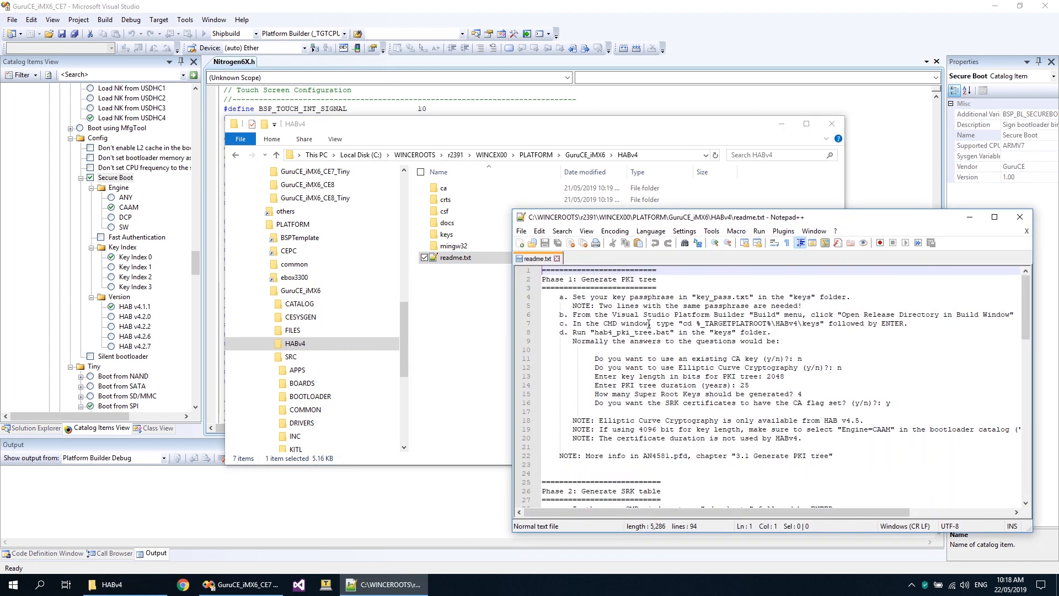
click(571, 297)
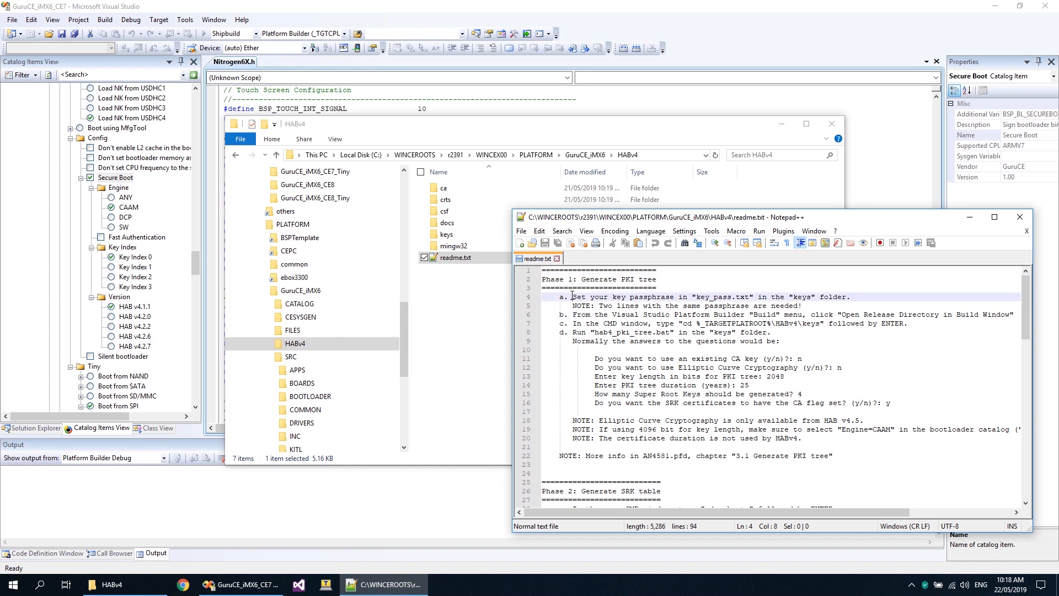
- Open key_pass.txt from the HABv4 keys folder in Notepad++ and highlight its two passphrase lines
double_click(446, 235)
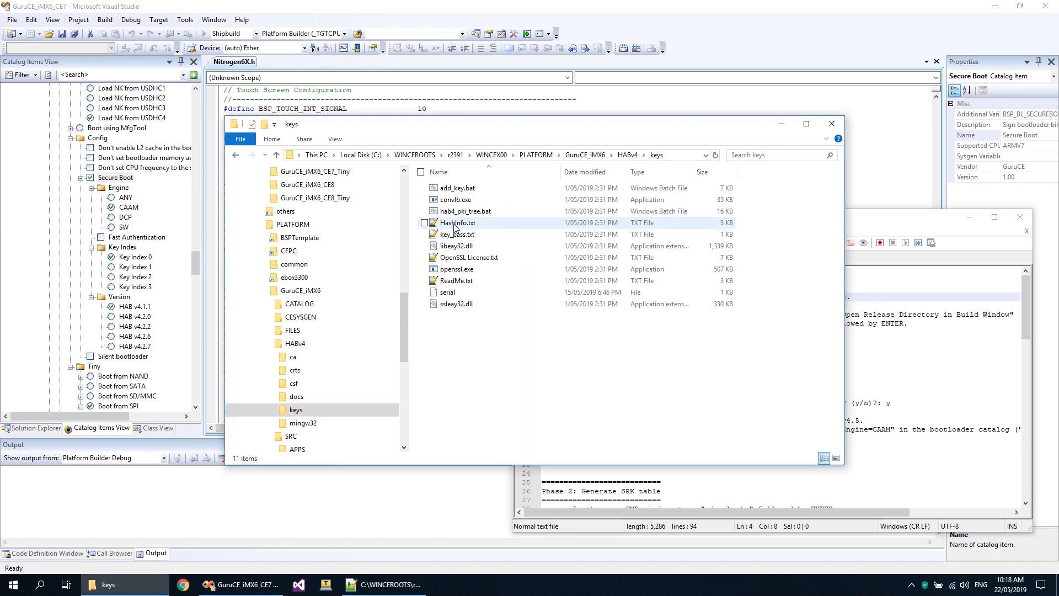
right_click(456, 233)
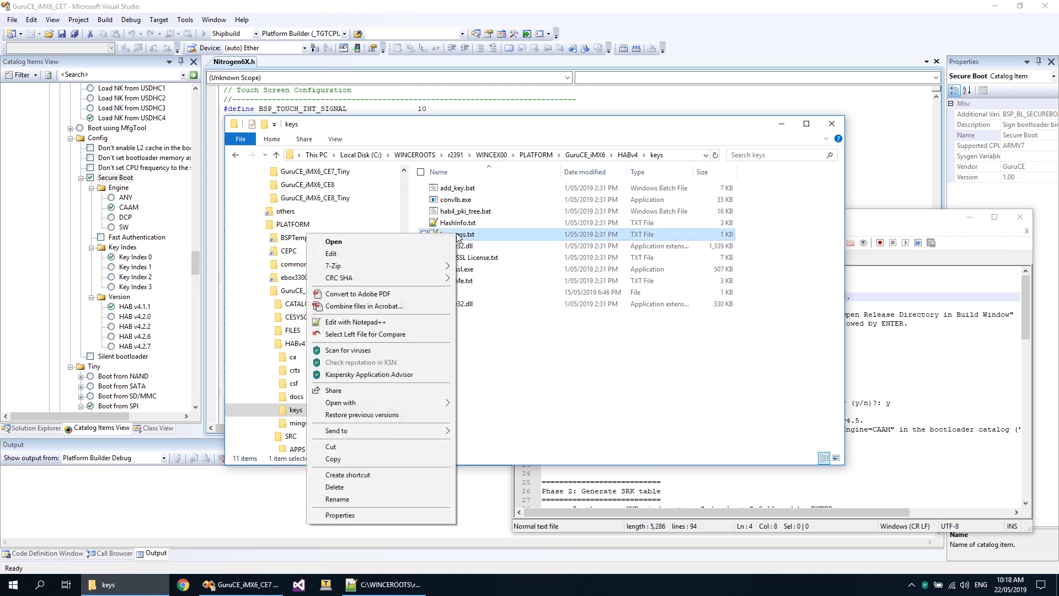
click(399, 322)
click(612, 279)
drag(612, 279, 542, 270)
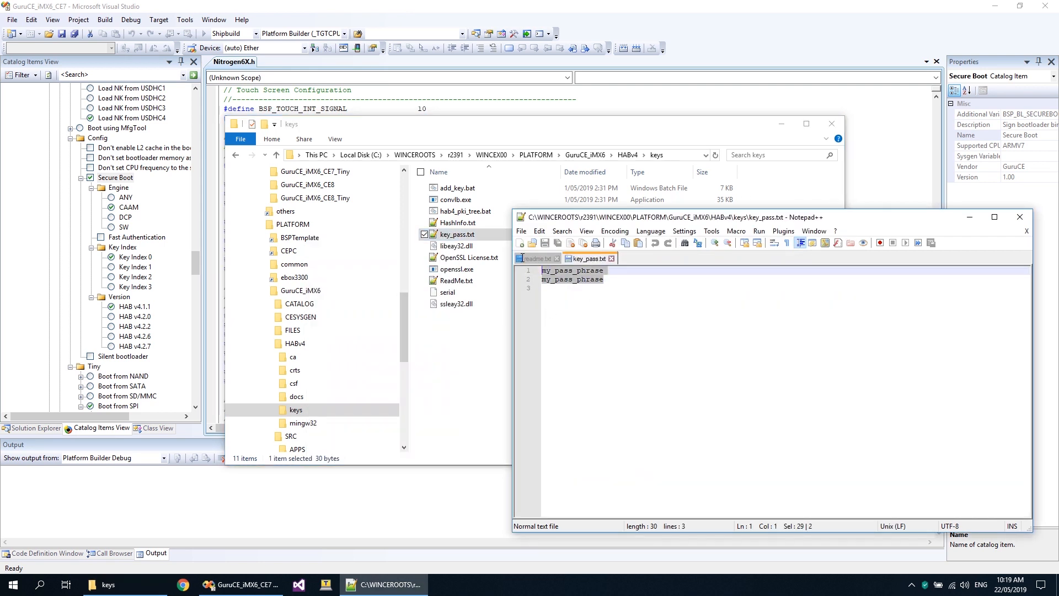
- Following step b of the HABv4 readme, open the OS design's release directory in a build window from Visual Studio
click(533, 259)
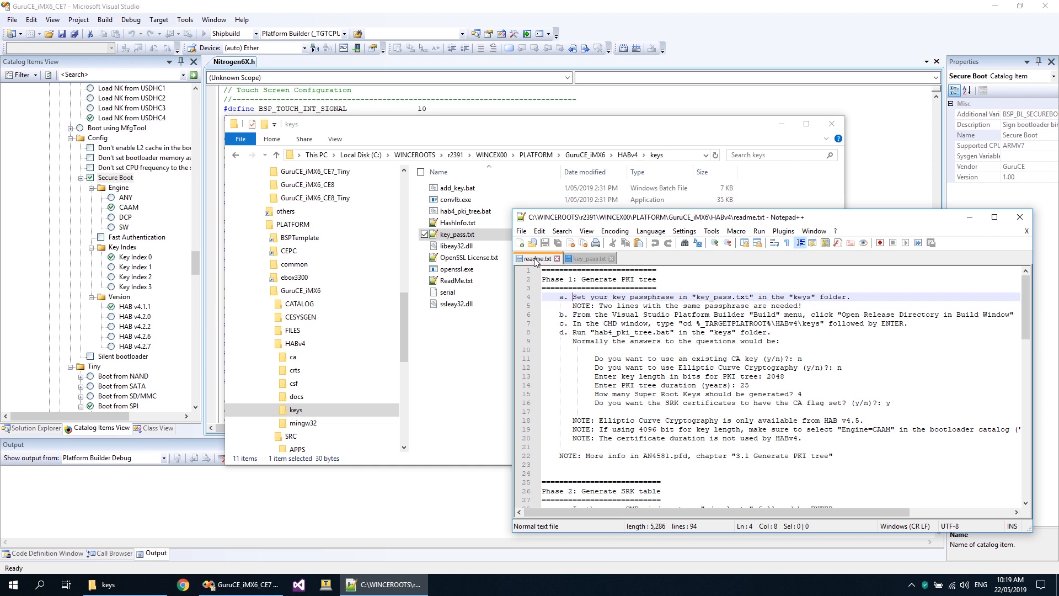
scroll(659, 315, down, 1)
click(656, 289)
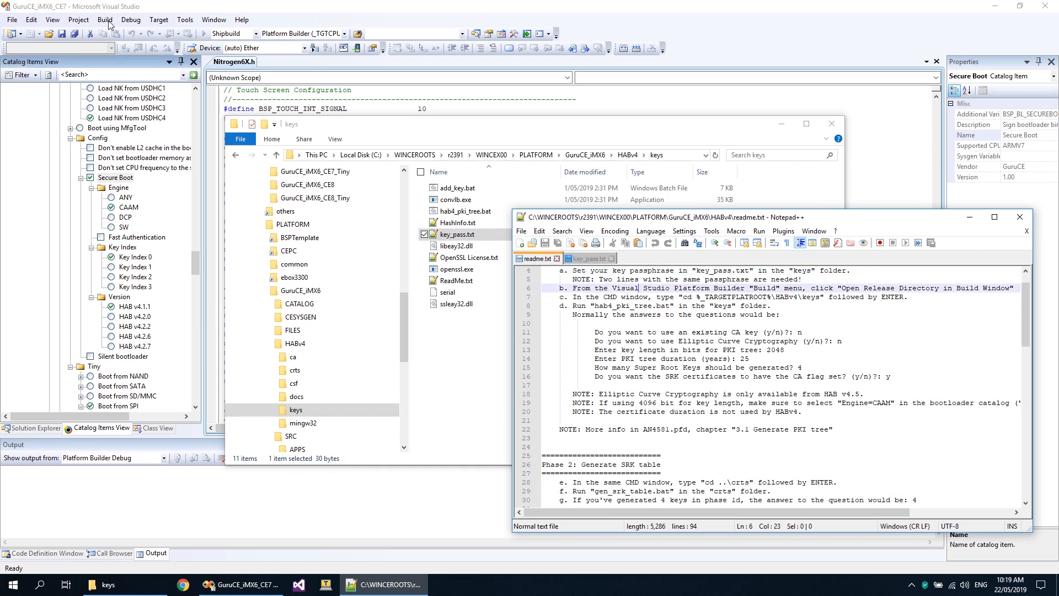
click(105, 20)
click(105, 21)
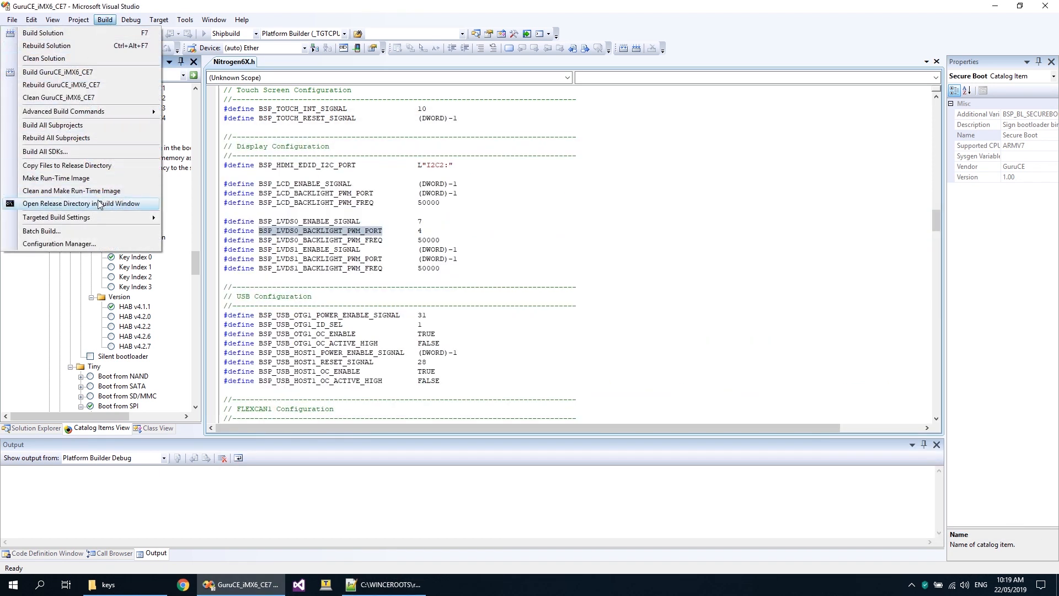
click(91, 203)
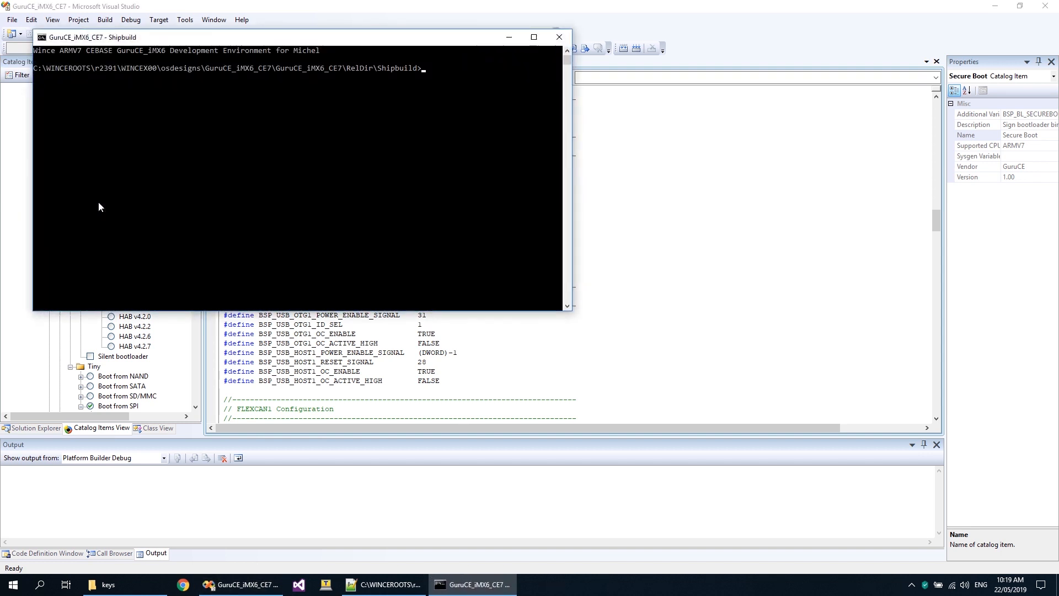
- Copy the directory command from the readme and run cd %_TARGETPLATROOT%\HABv4\keys in the build window
click(386, 584)
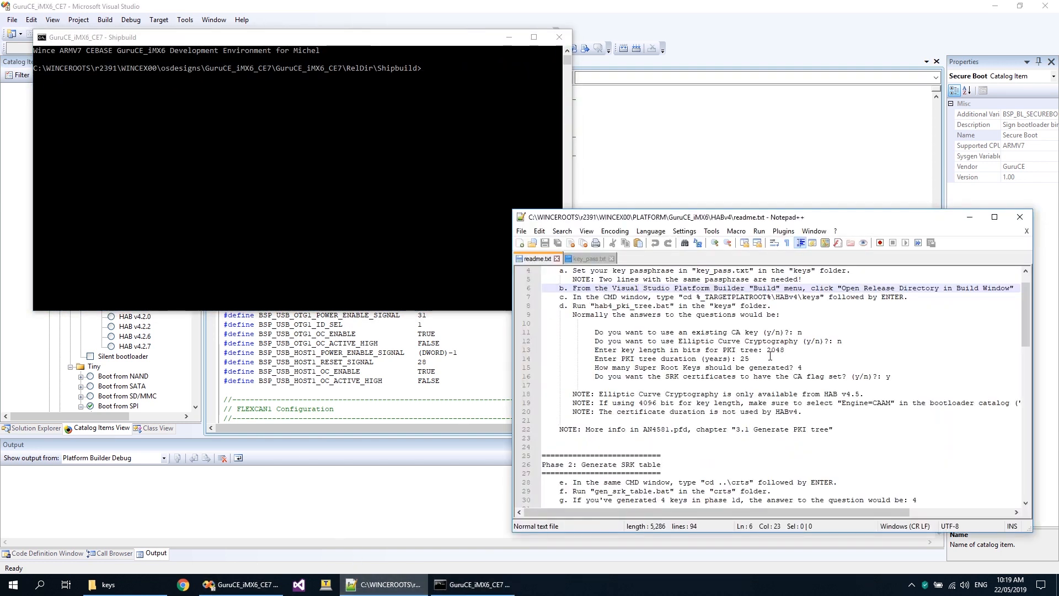
drag(682, 297, 816, 301)
click(447, 137)
text(cd %_TARGETPLATROOT%\HABv4\keys)
key(Return)
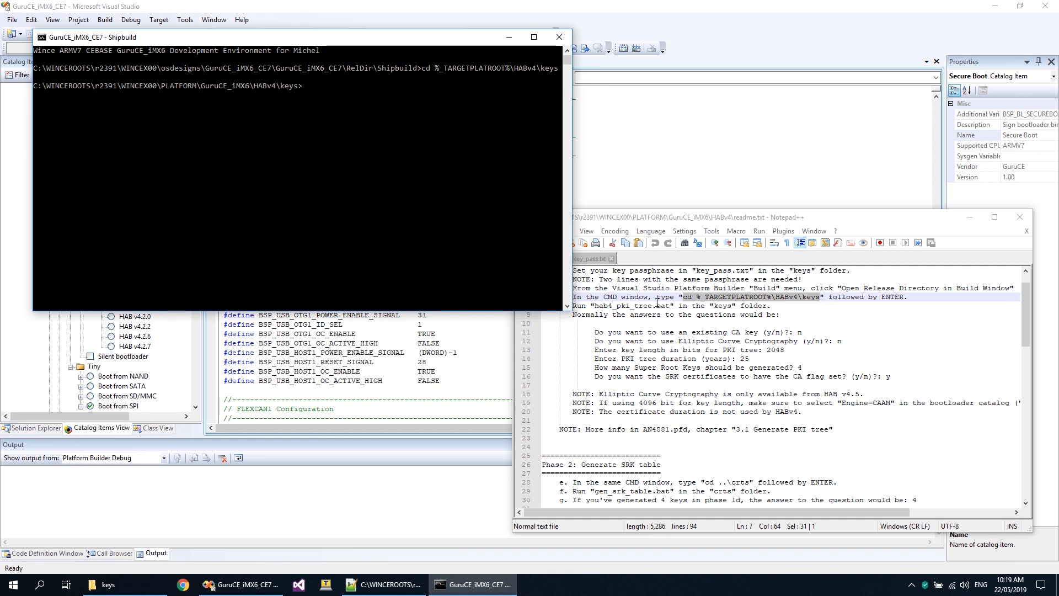
- Copy the PKI tree script's name from the readme and run hab4_pki_tree in the keys folder
click(636, 308)
double_click(636, 308)
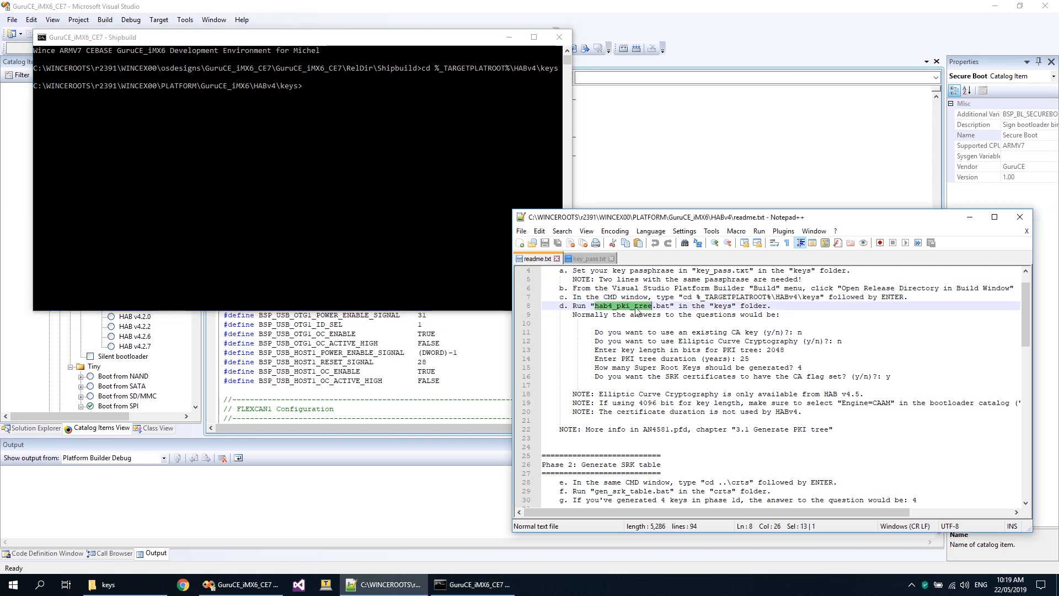
click(406, 128)
text(hab4_pki_tree)
key(Return)
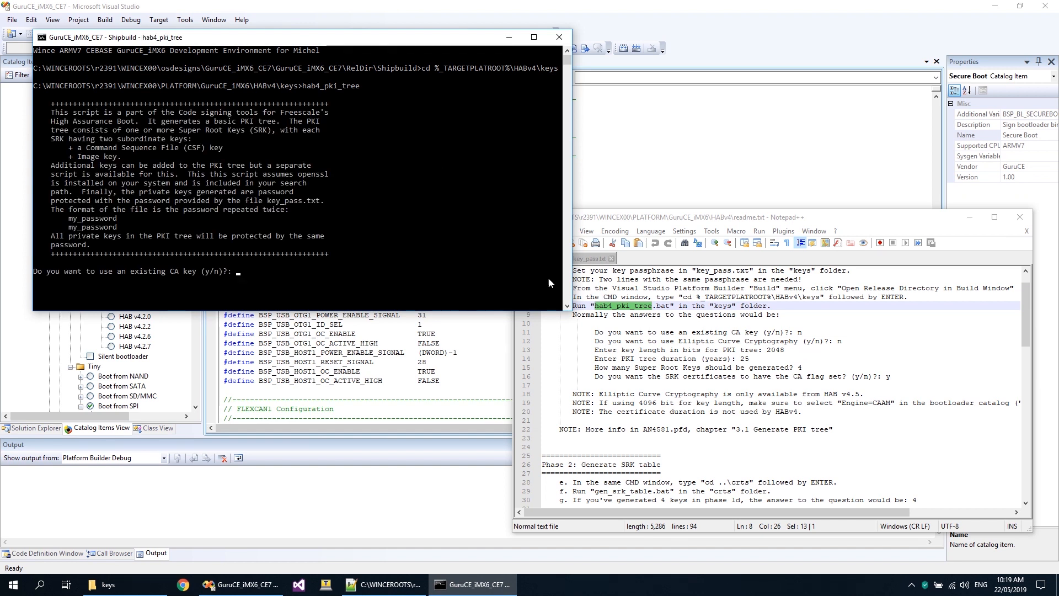
- Generate the PKI tree with no existing CA key, no Elliptic Curve Cryptography, 2048-bit keys, 25 years, 4 Super Root Keys and the CA flag set
drag(590, 327, 915, 377)
click(329, 263)
text(n)
key(Return)
text(n)
key(Return)
text(2048)
key(Return)
text(25)
key(Return)
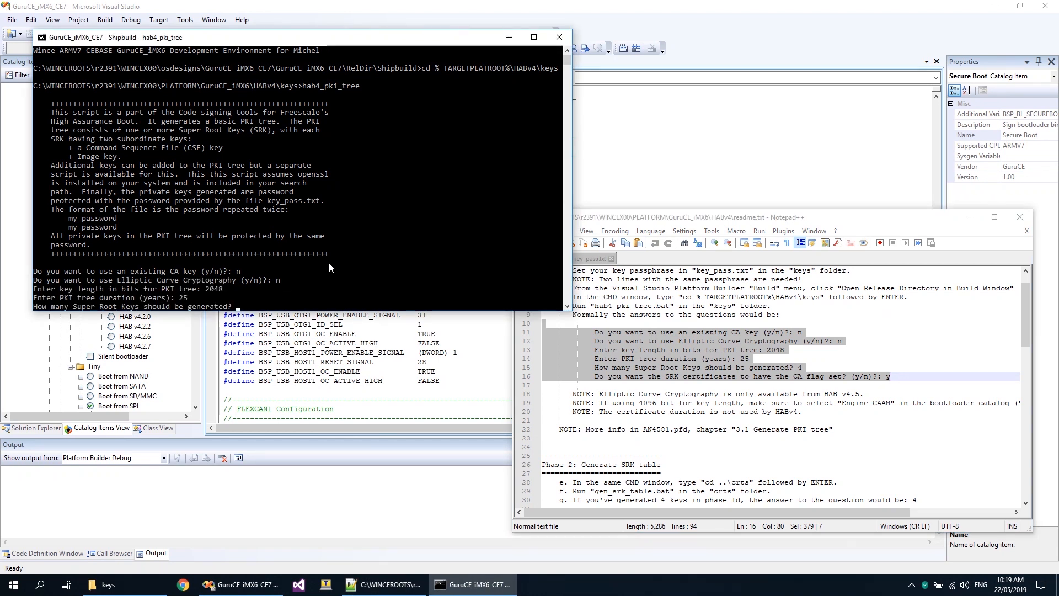
text(4)
key(Return)
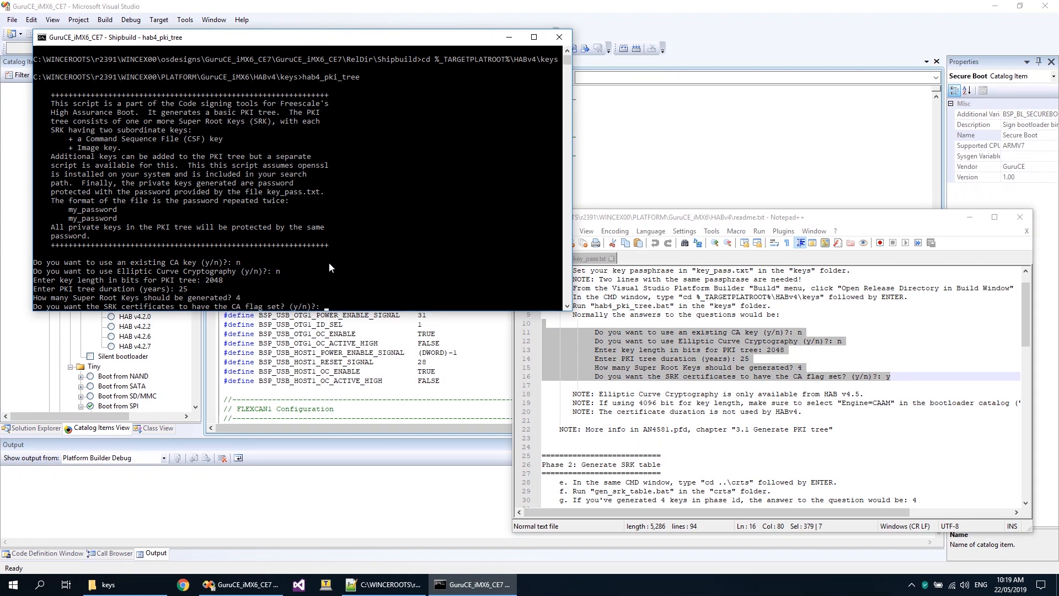
text(y)
key(Return)
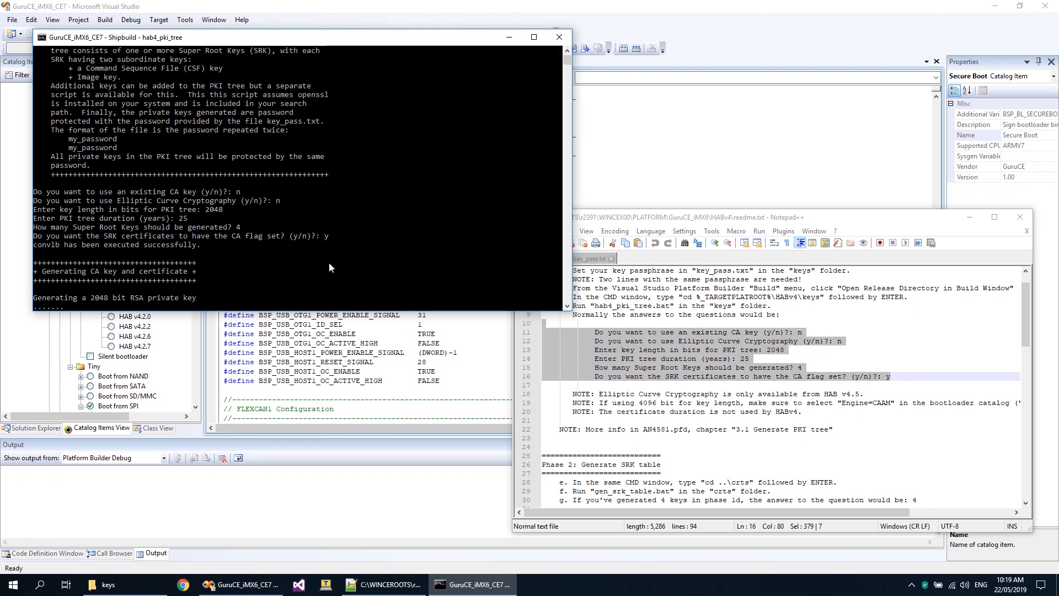
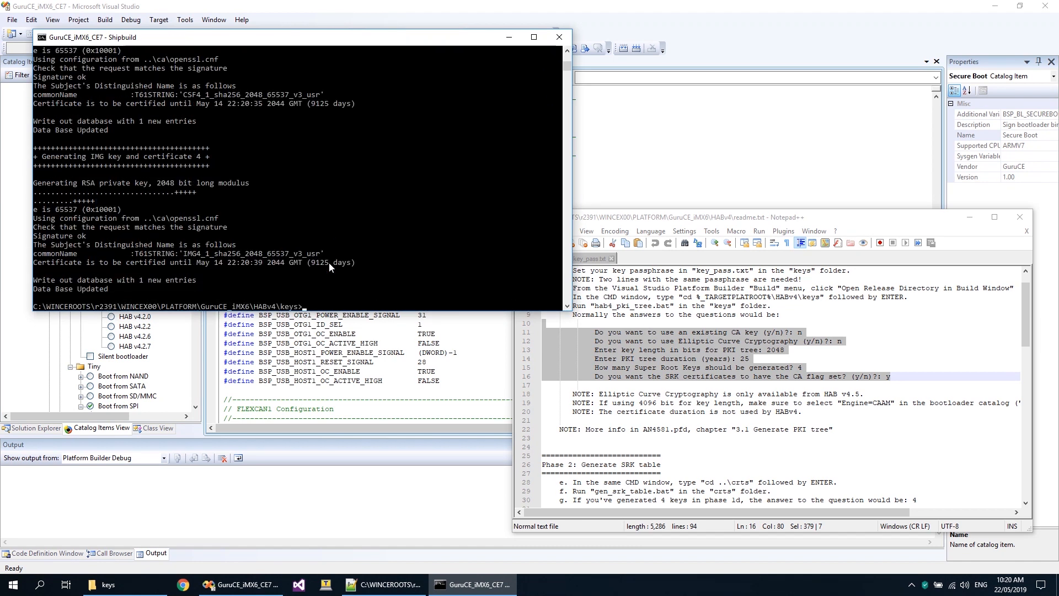
- Copy the Phase 2 directory command from the readme and run cd ..\crts in the build window
click(665, 429)
scroll(665, 425, down, 4)
scroll(667, 420, down, 1)
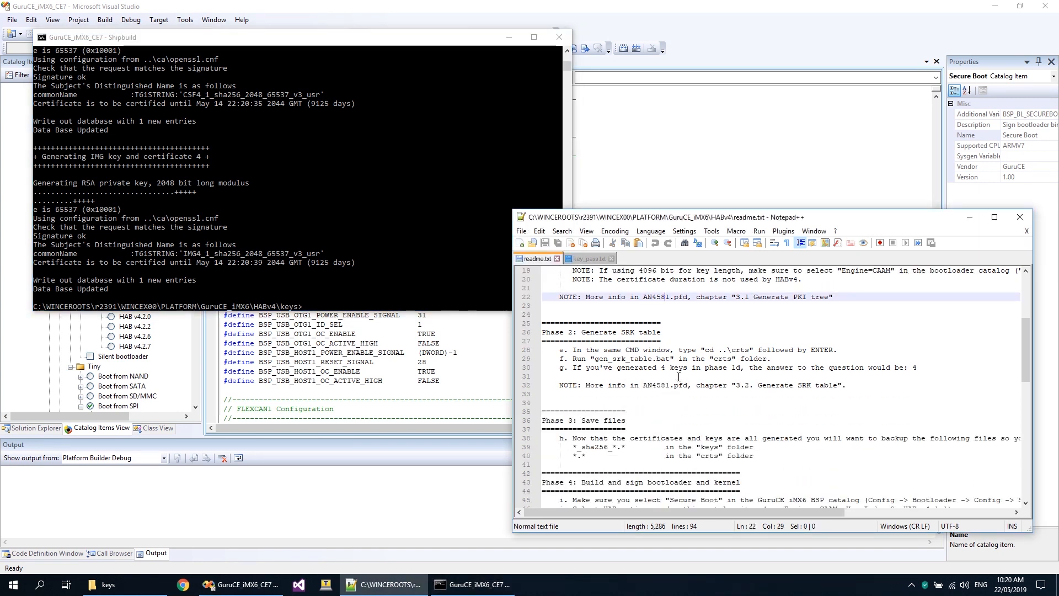
scroll(678, 376, down, 2)
drag(704, 297, 752, 299)
key(ctrl+c)
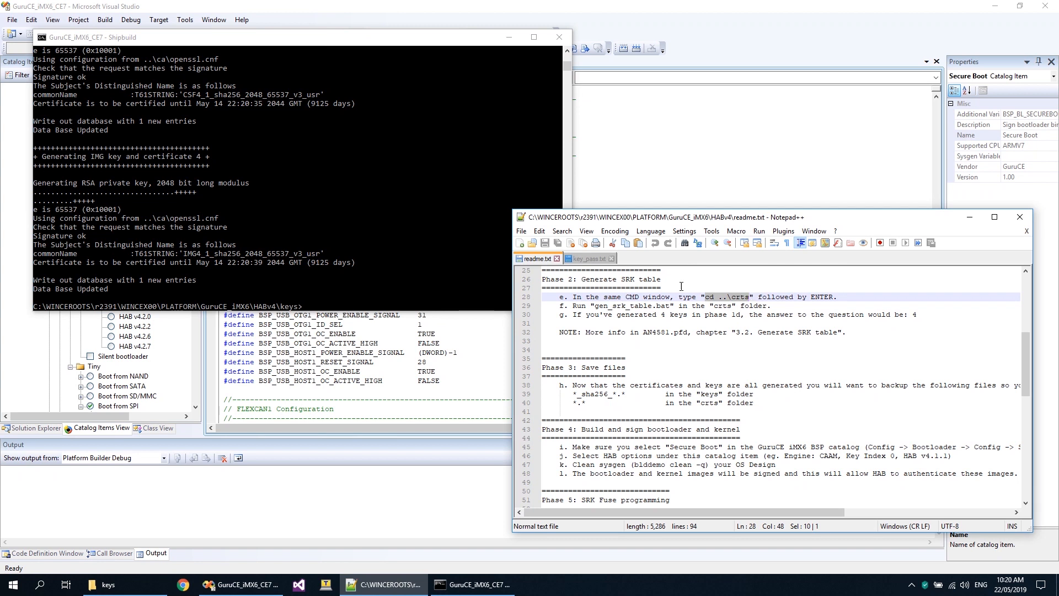
click(419, 253)
key(ctrl+v)
key(Return)
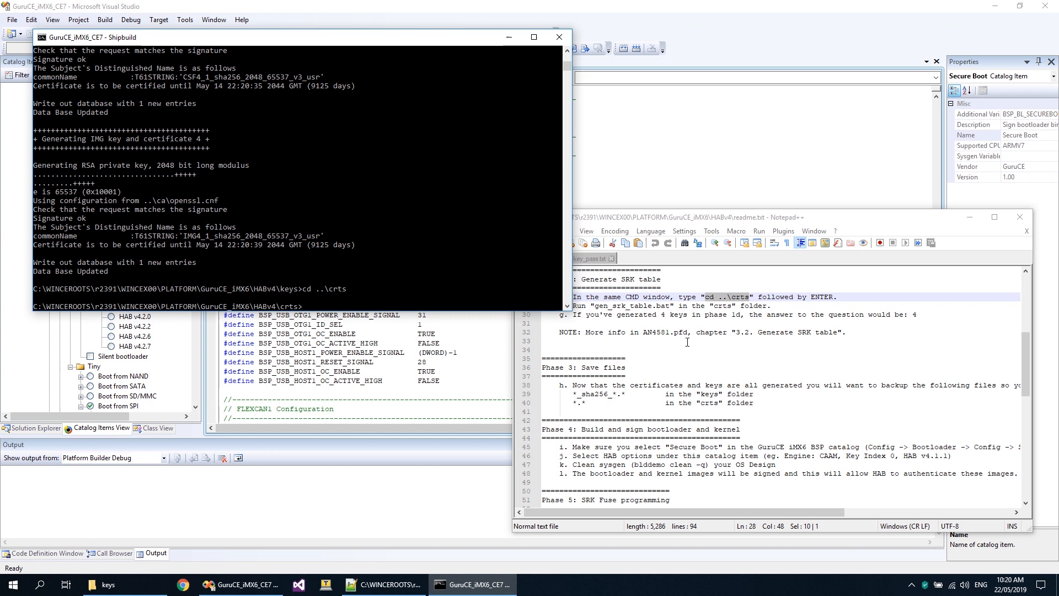
- Run gen_srk_table in the crts folder and include 4 Super Root Keys in the table
double_click(638, 305)
key(ctrl+c)
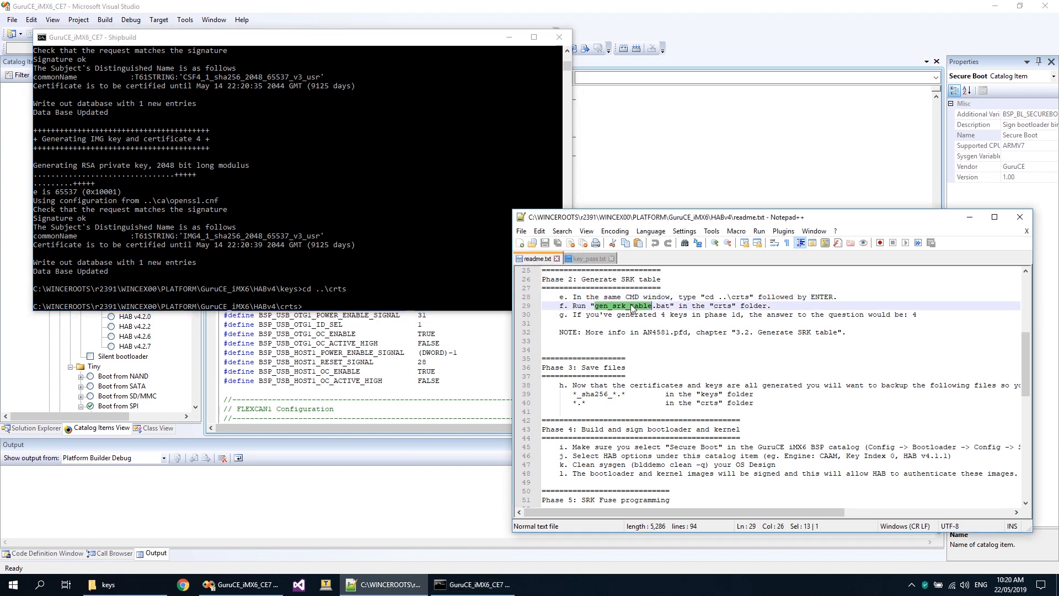
click(413, 295)
key(ctrl+v)
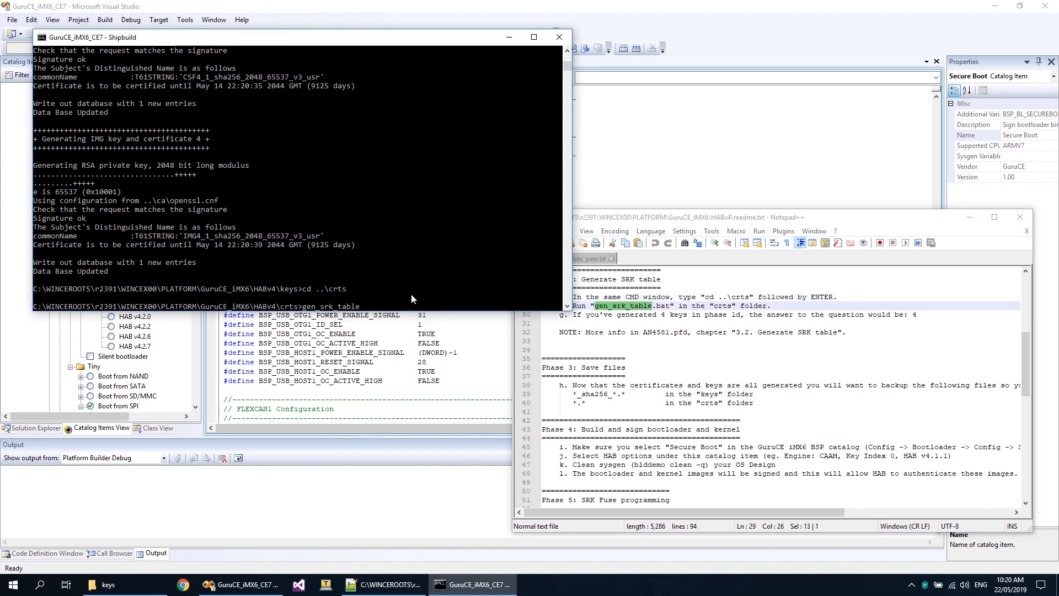
key(Return)
text(4)
key(Return)
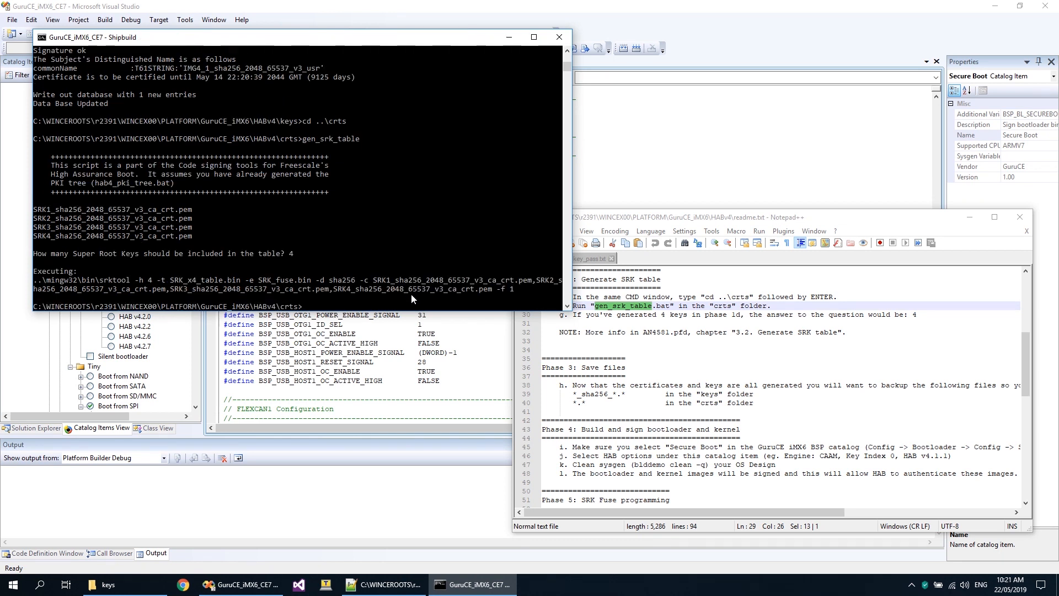
- Read the readme's Phase 3 backup instructions and examine the generated files in the HABv4 keys and crts folders
click(609, 385)
scroll(609, 383, down, 2)
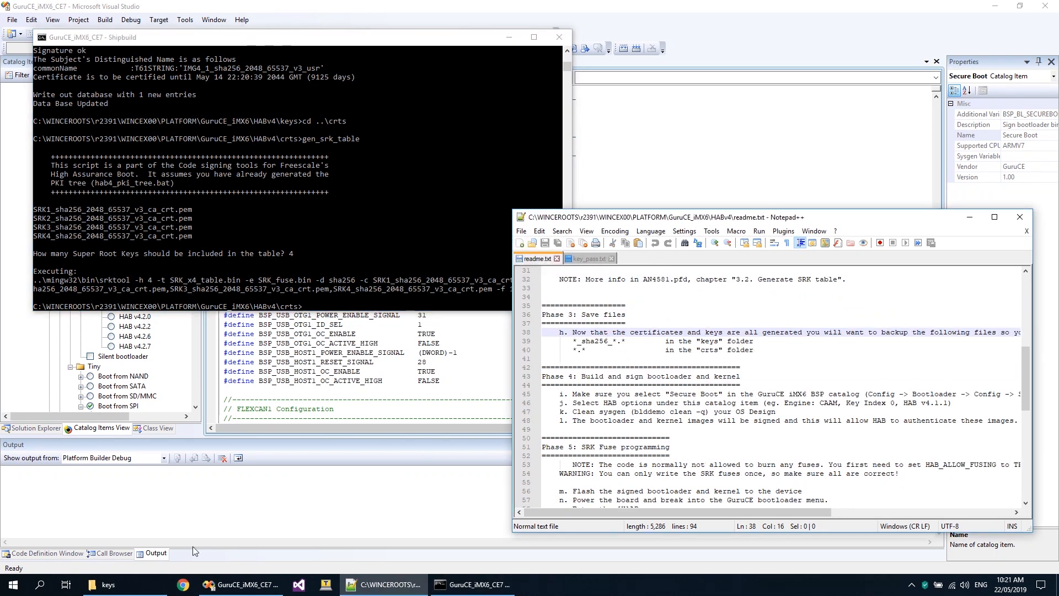
click(108, 584)
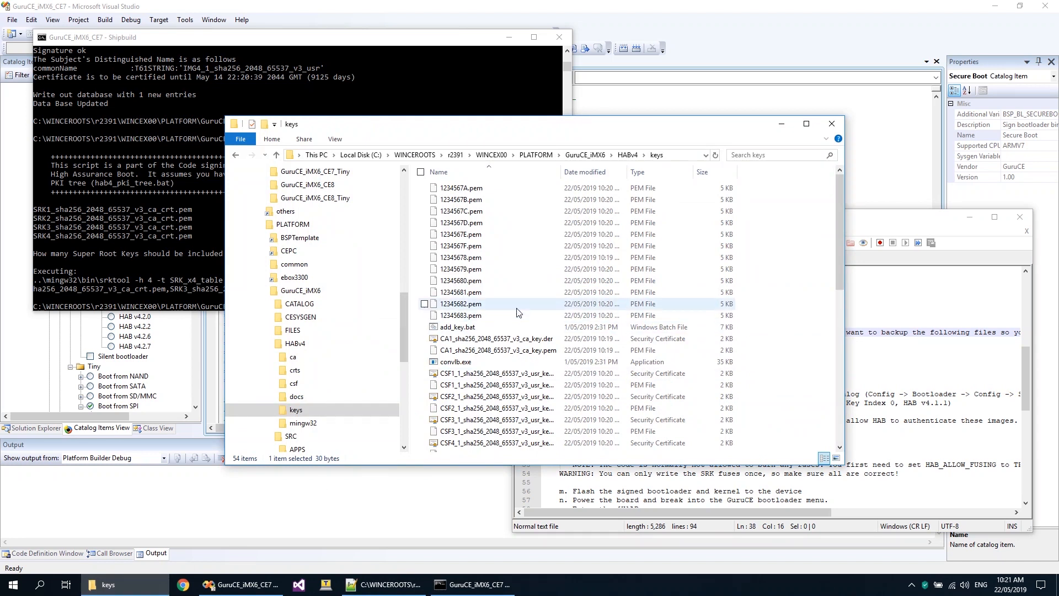
scroll(517, 312, down, 7)
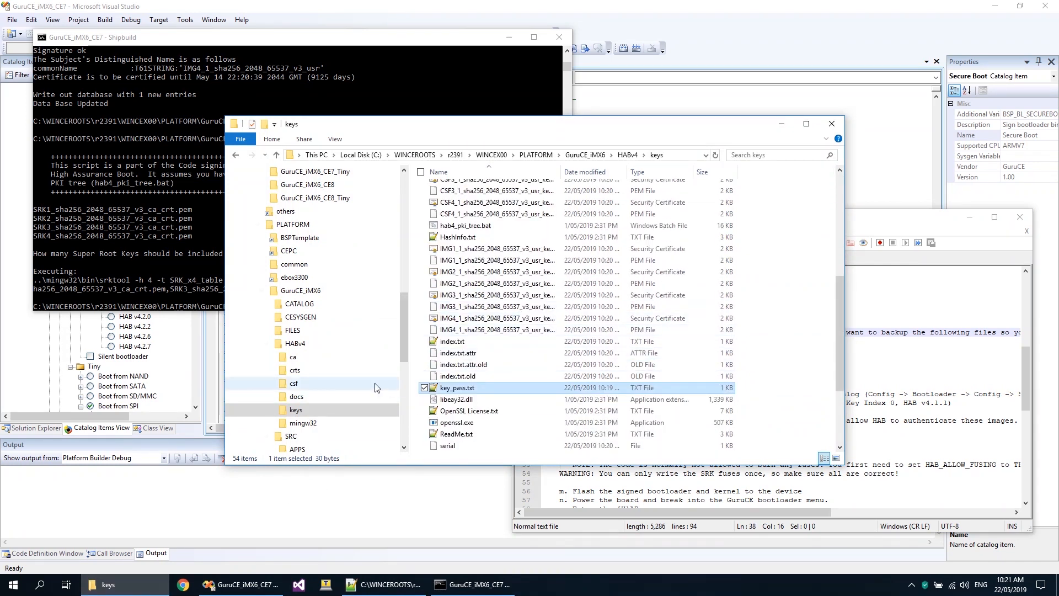
click(295, 370)
scroll(544, 286, down, 1)
click(884, 365)
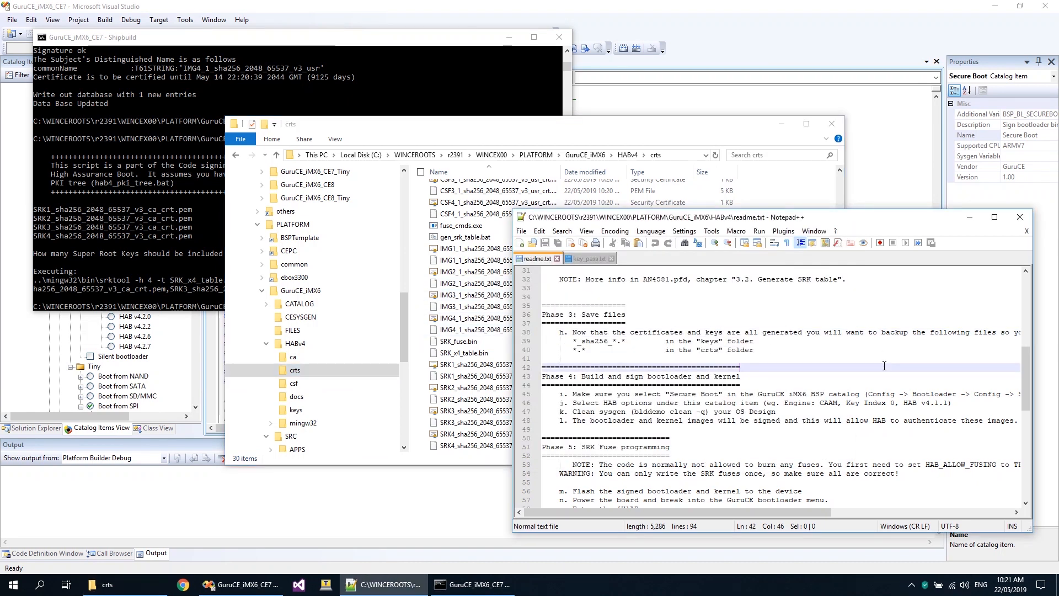
- Read the readme's Phase 4 instructions for building and signing the bootloader and kernel
double_click(709, 393)
scroll(702, 391, down, 2)
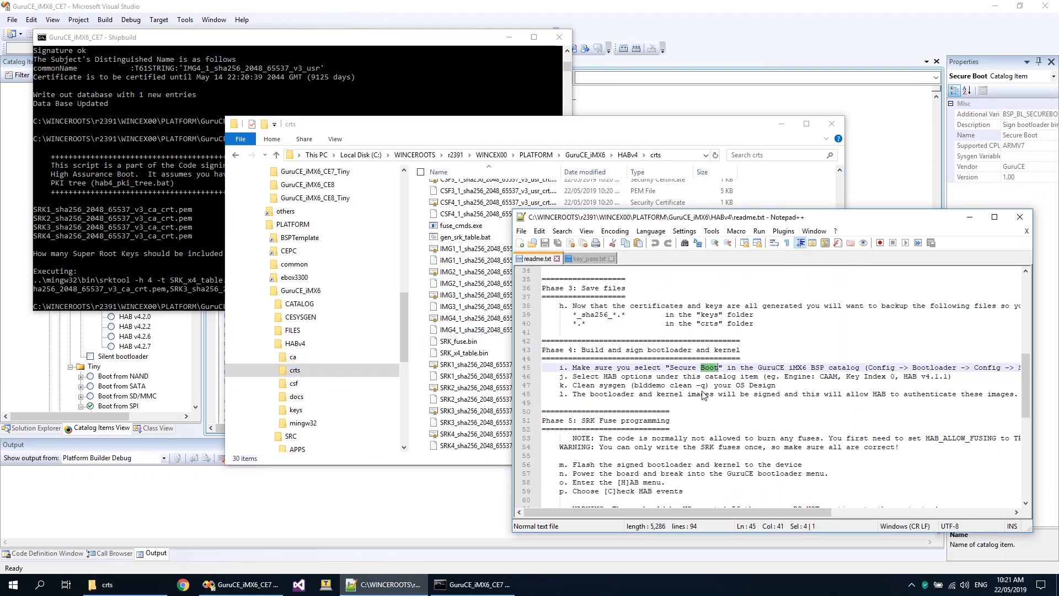
click(658, 348)
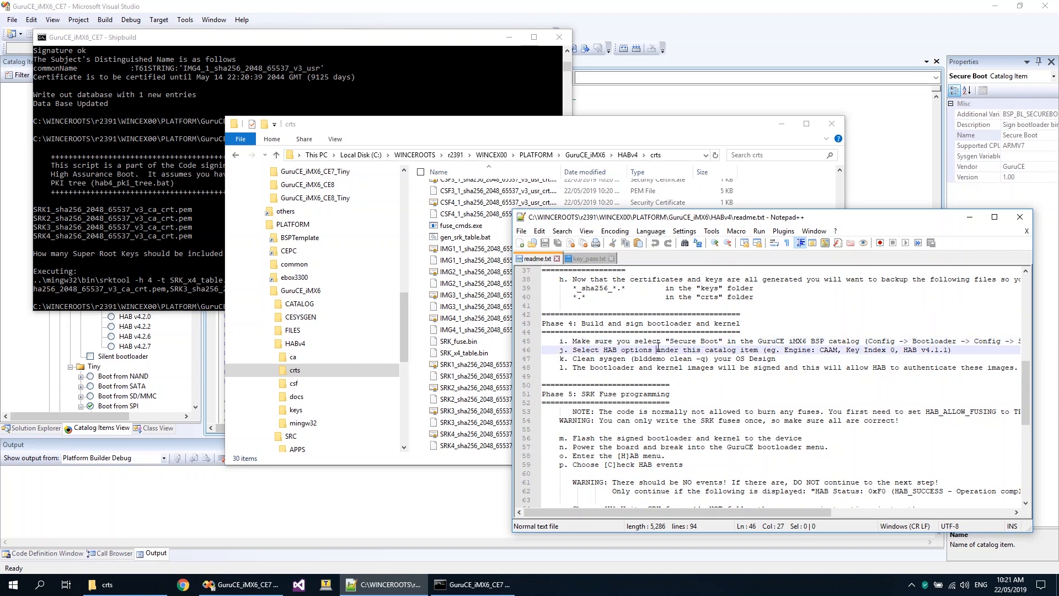
click(658, 357)
click(660, 366)
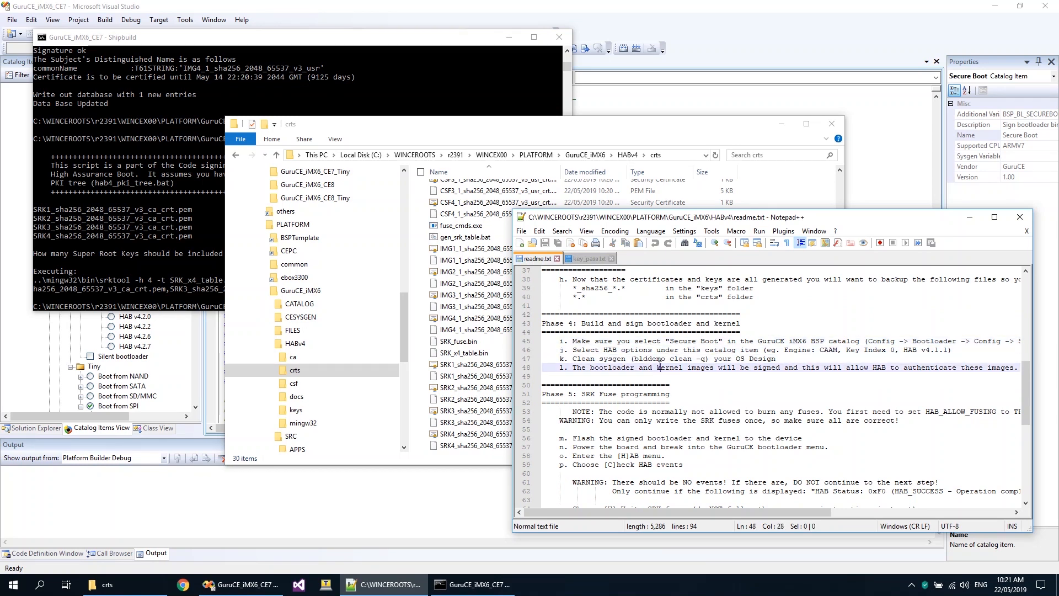
- Switch to Visual Studio, run Clean Sysgen (blddemo clean -q) on the OS design and check the build result
click(715, 51)
click(105, 20)
mouse_move(95, 113)
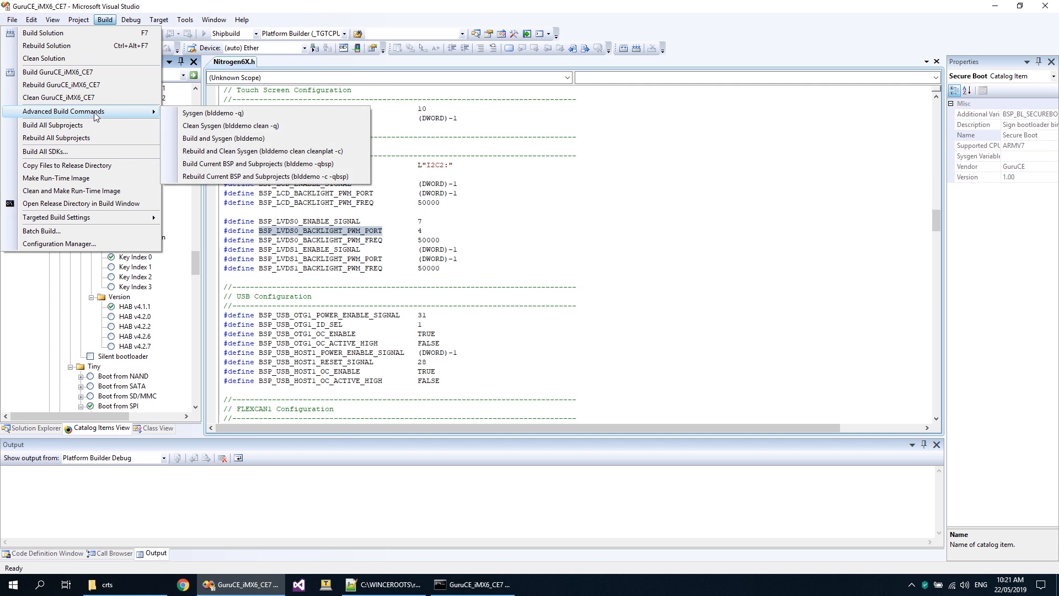
click(236, 127)
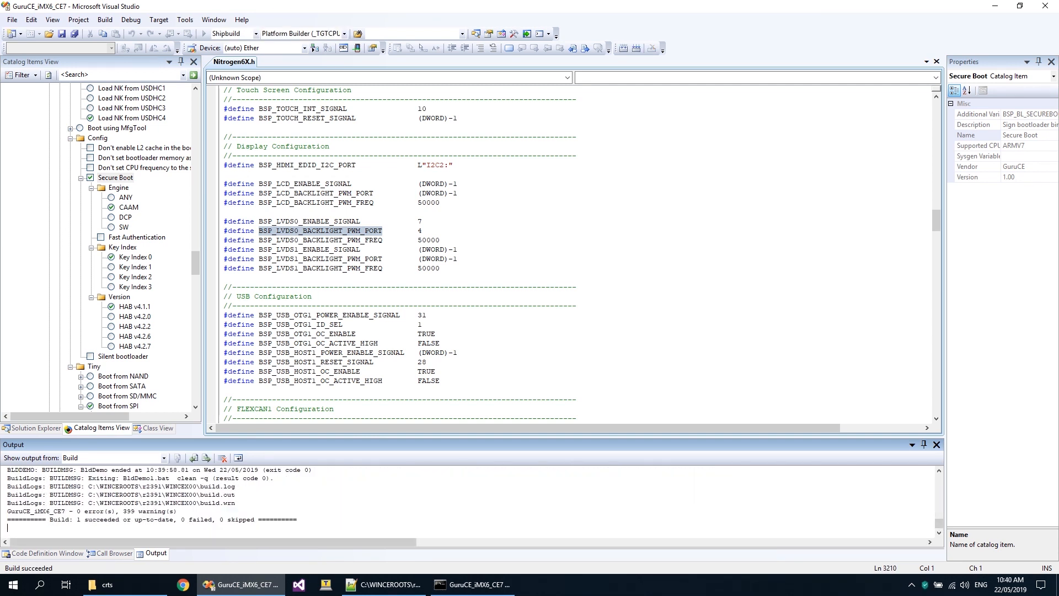
double_click(102, 520)
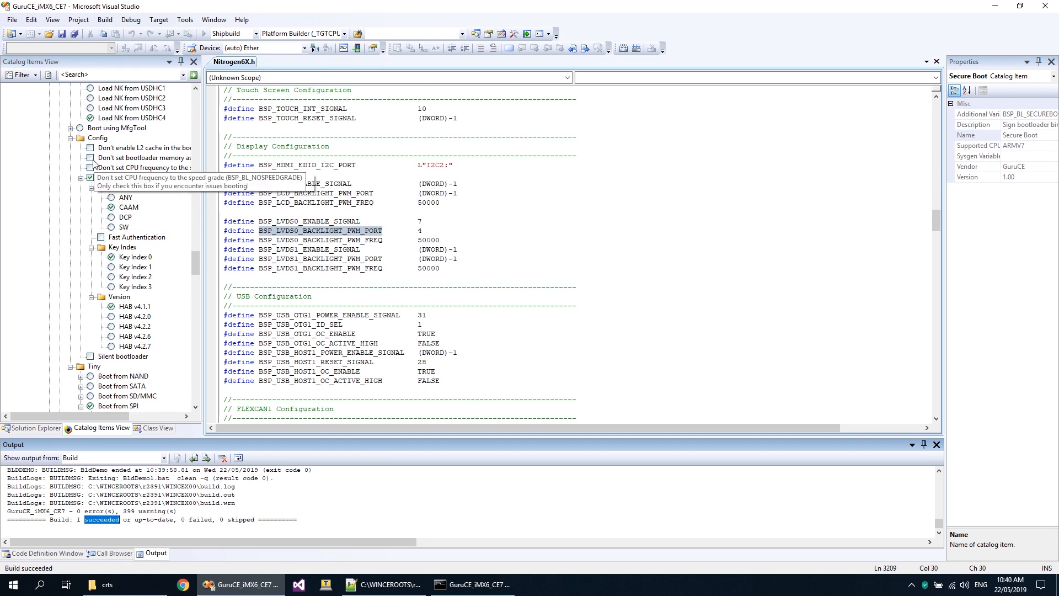
- Enable the Boot using MfgTool catalog item and redirect the MFG boot to USDHC3
click(79, 128)
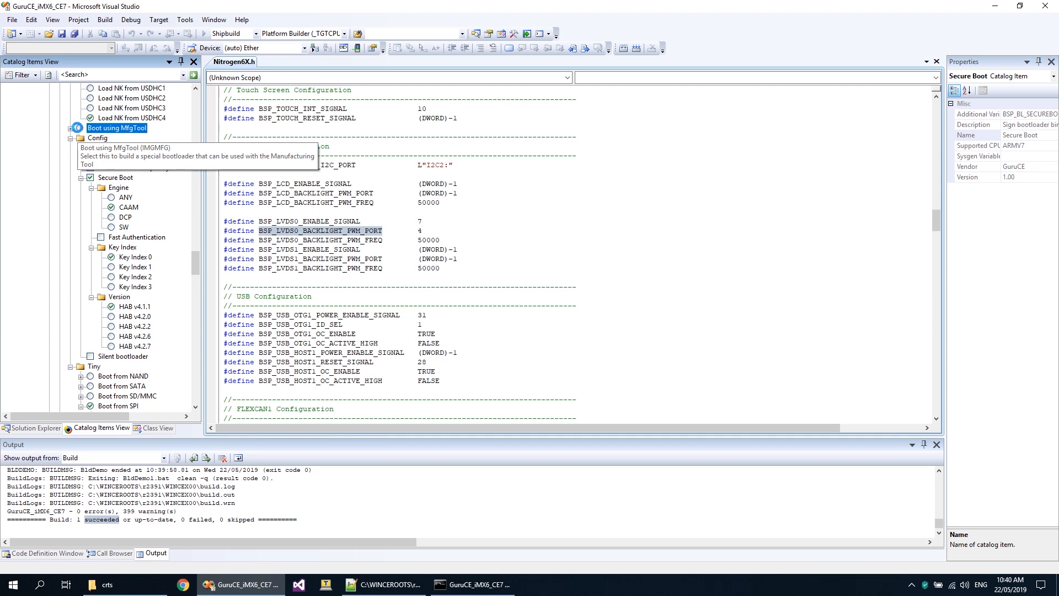
click(70, 128)
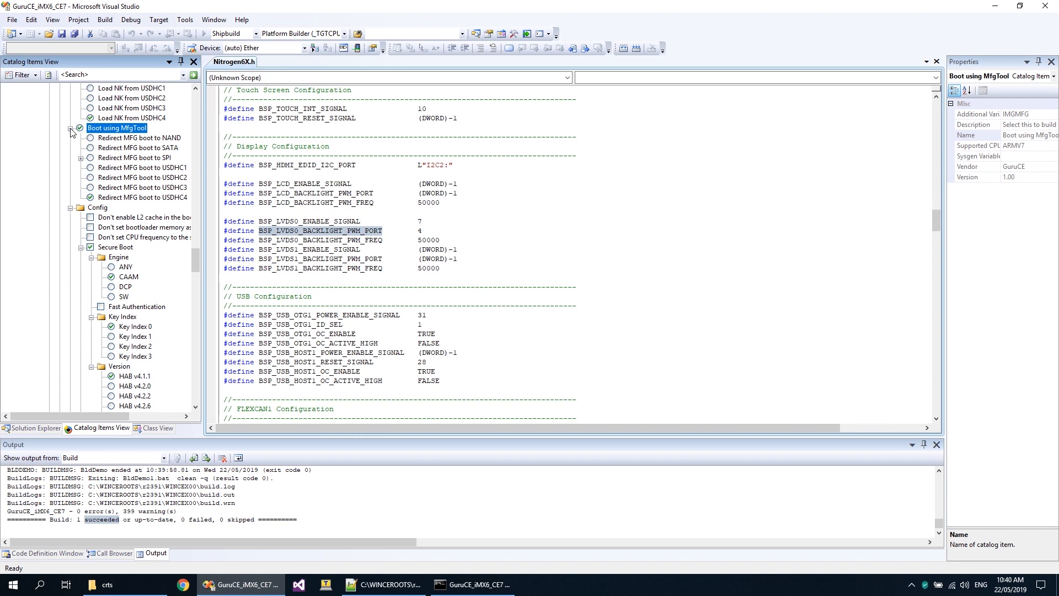
click(90, 188)
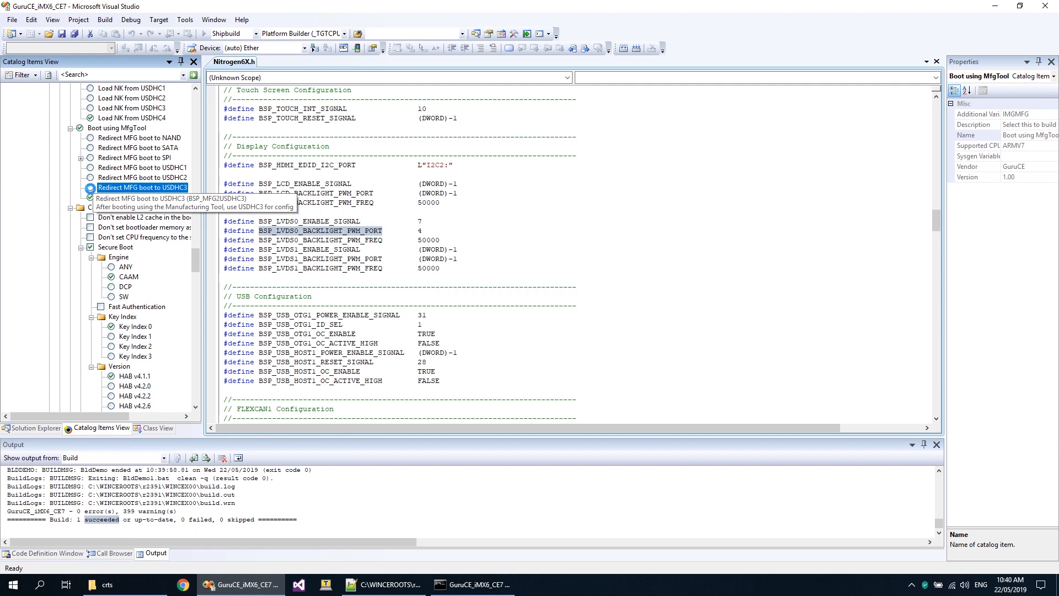
- Show the solution's source tree and collapse the BOARDS project under GuruCE_iMX6 src
click(46, 429)
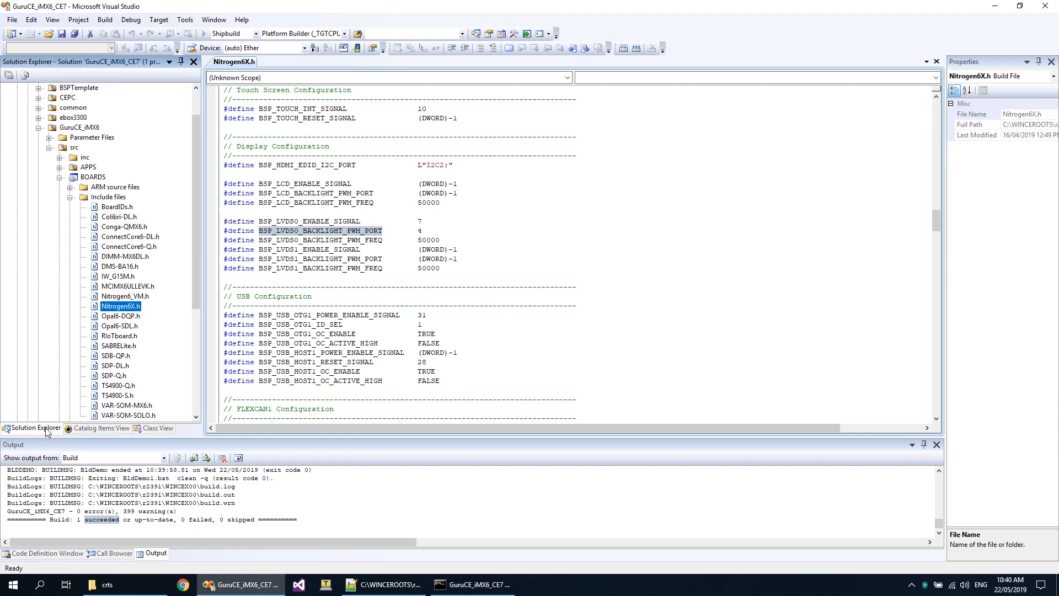
click(60, 177)
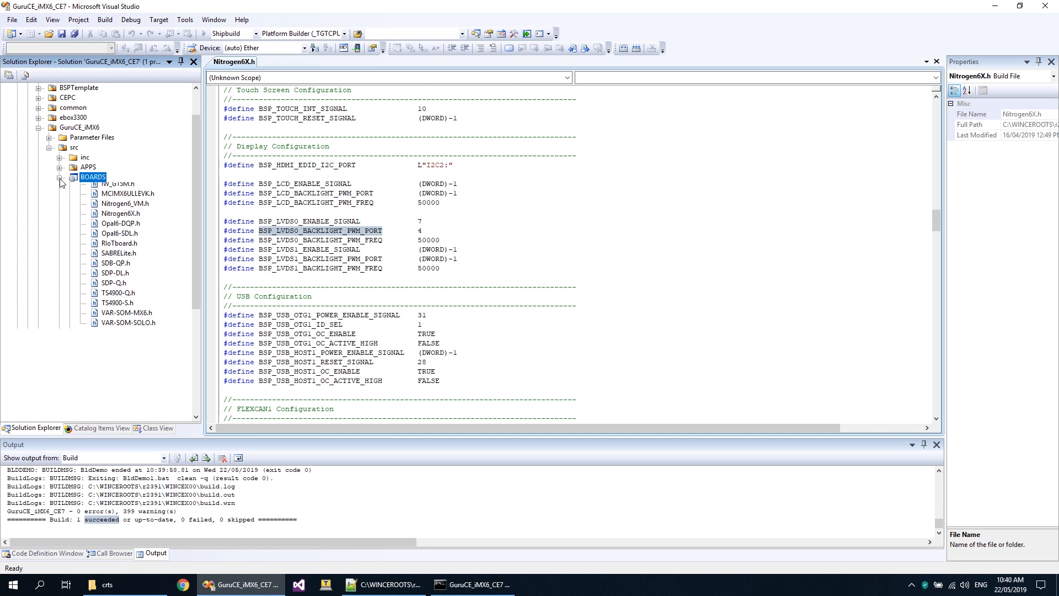
- Rebuild the BOOTLOADER directory in the GuruCE_iMX6 platform's src folder
right_click(97, 226)
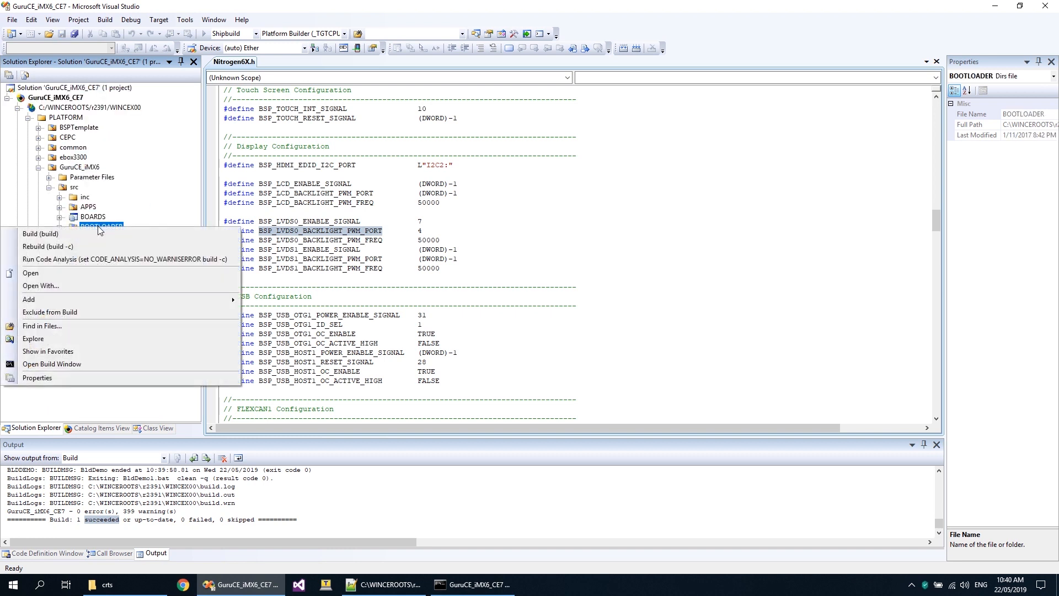
click(91, 247)
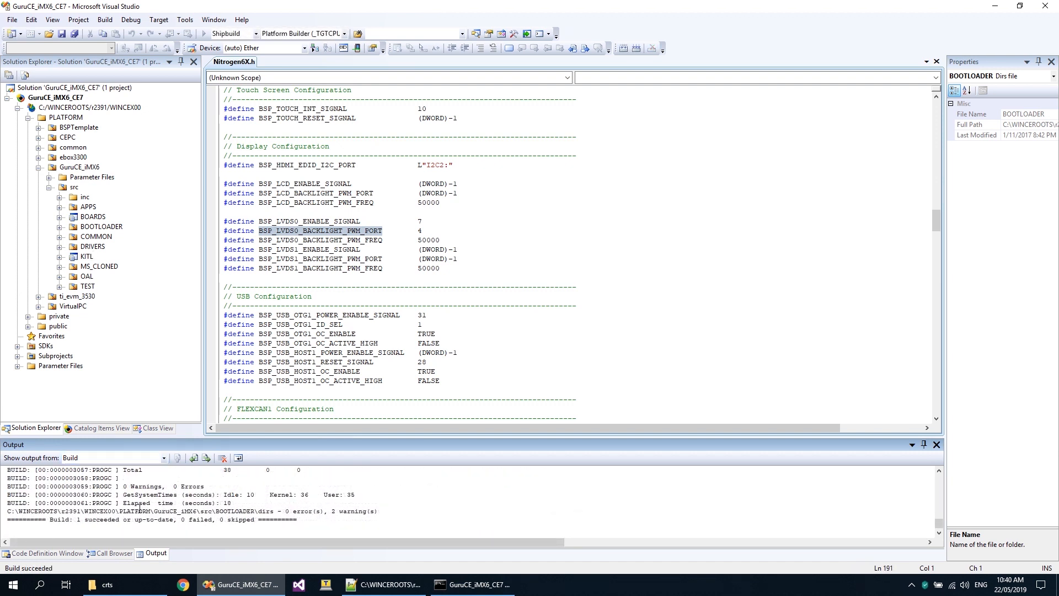
- Switch to File Explorer and browse to the RelDir\Shipbuild folder of the GuruCE_iMX6_CE7 OS design
click(107, 584)
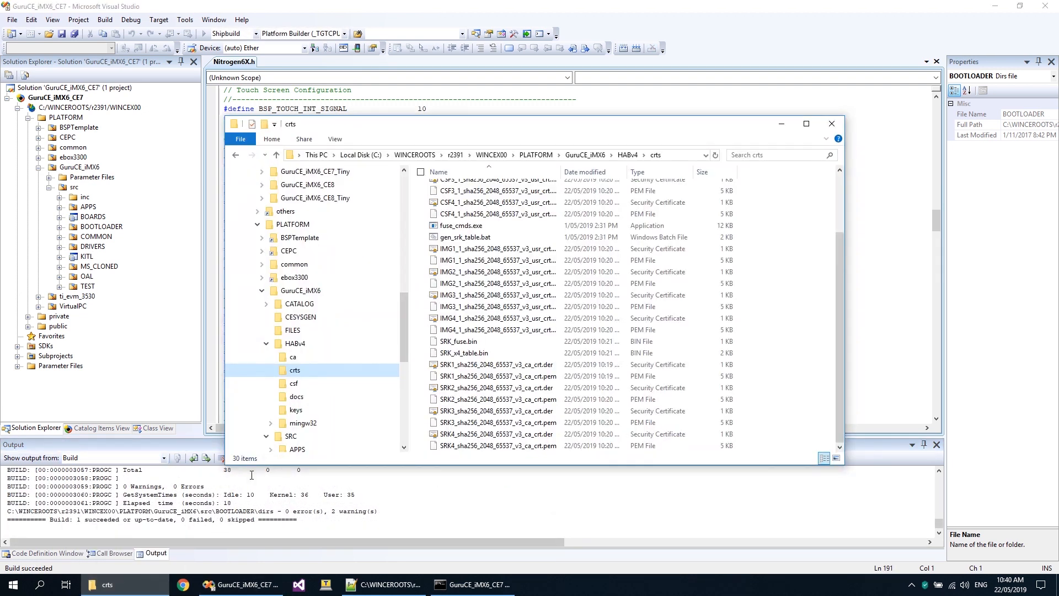
scroll(322, 353, up, 3)
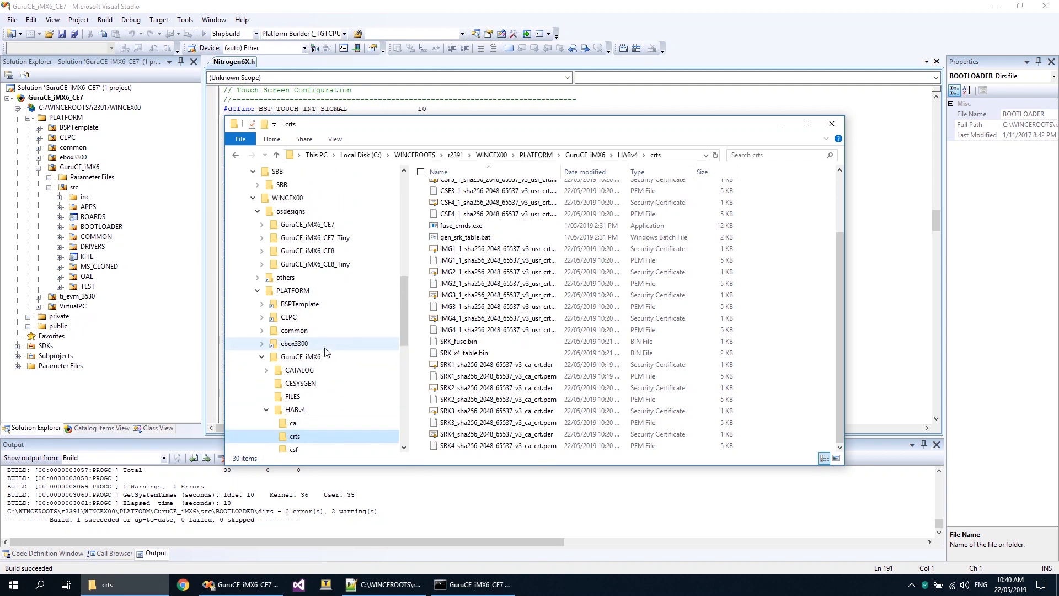
click(329, 267)
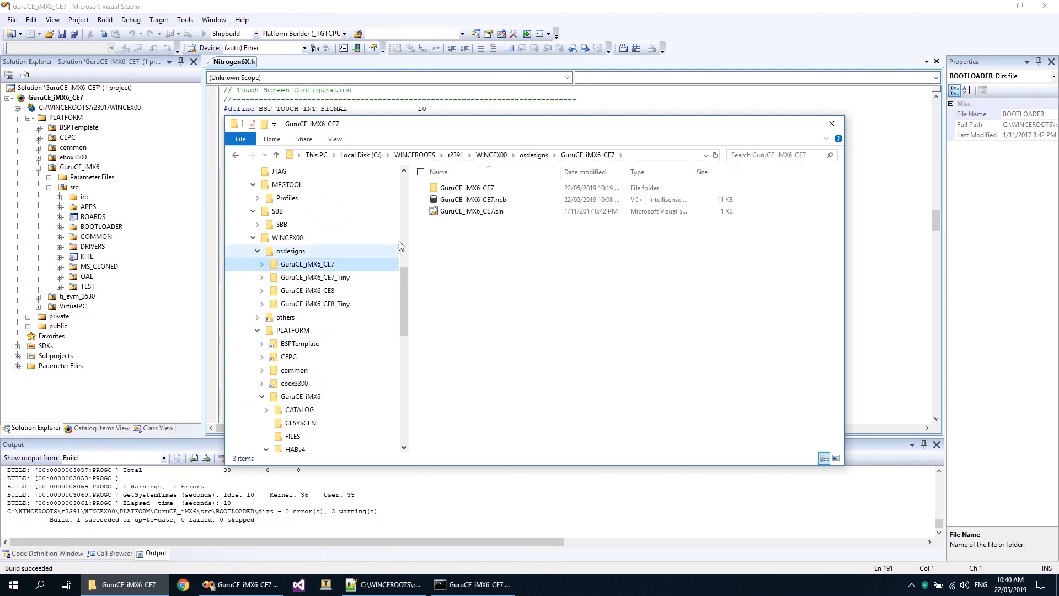
double_click(463, 189)
double_click(467, 200)
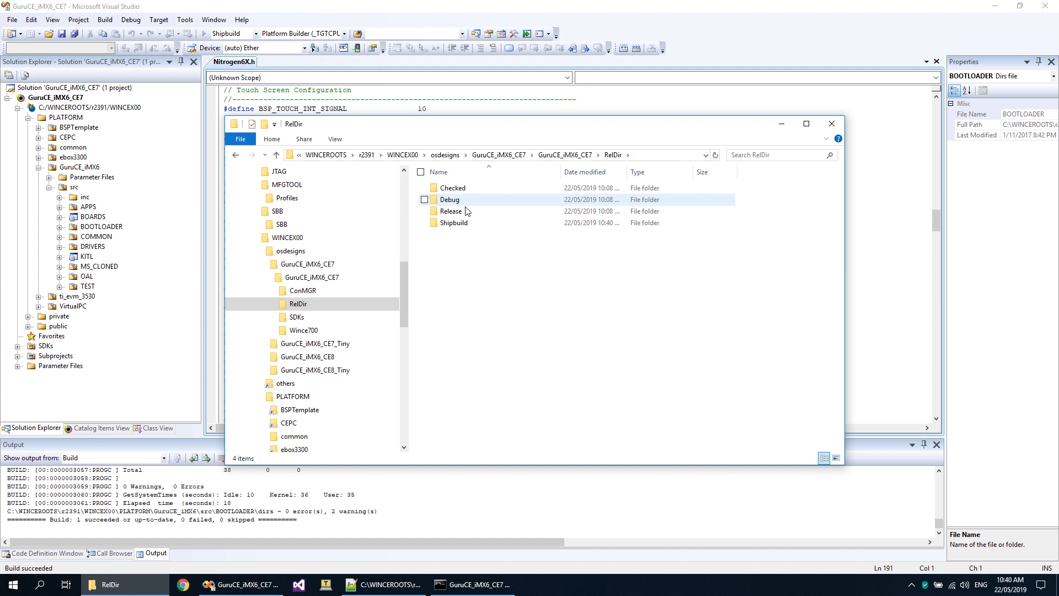
double_click(463, 222)
click(463, 224)
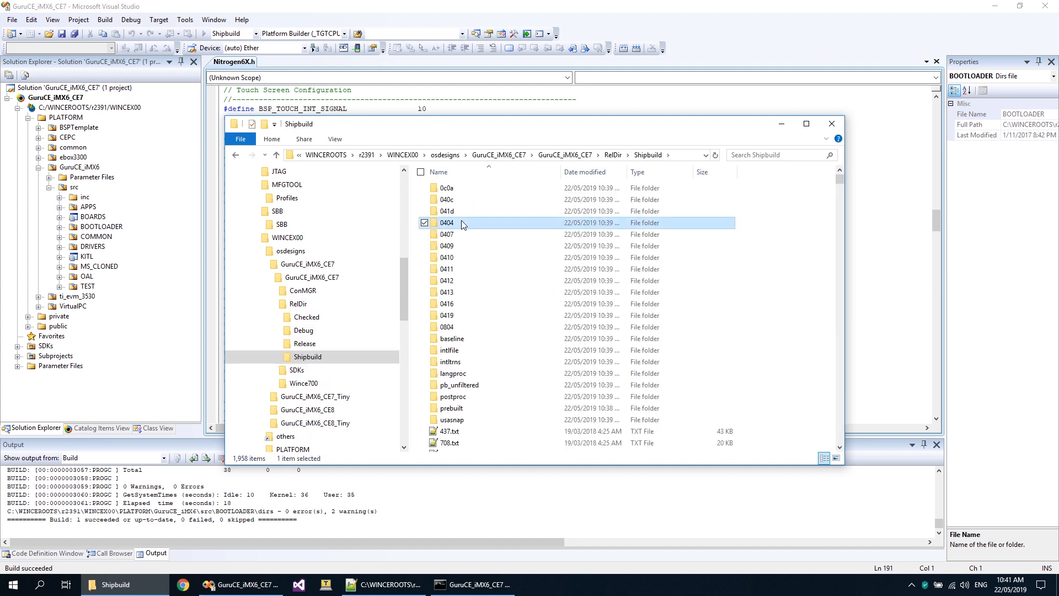
- Find eboot.nb0 in the Shipbuild folder and copy it
text(eboot)
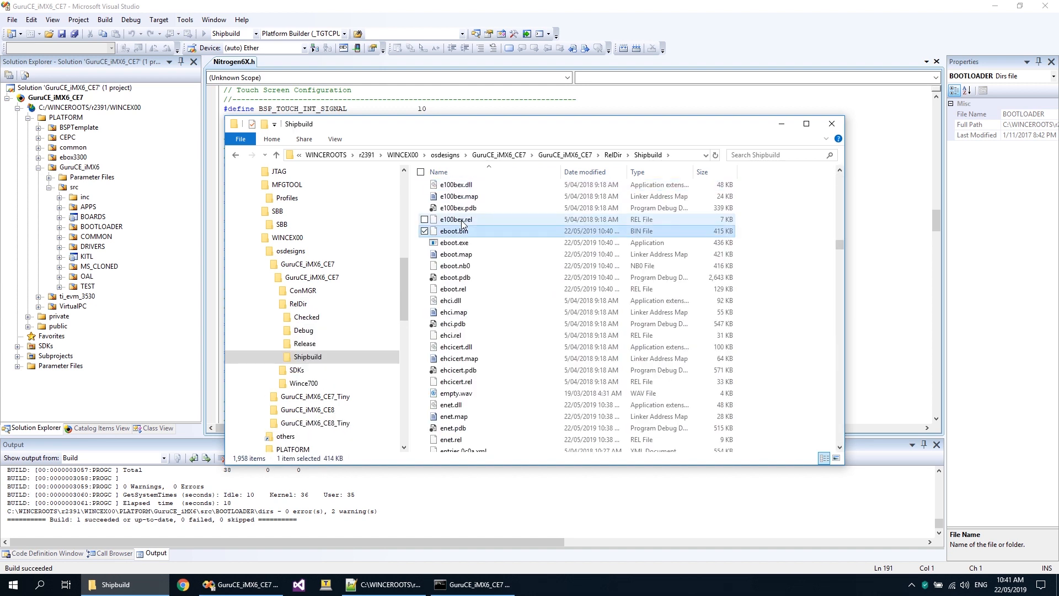
click(466, 267)
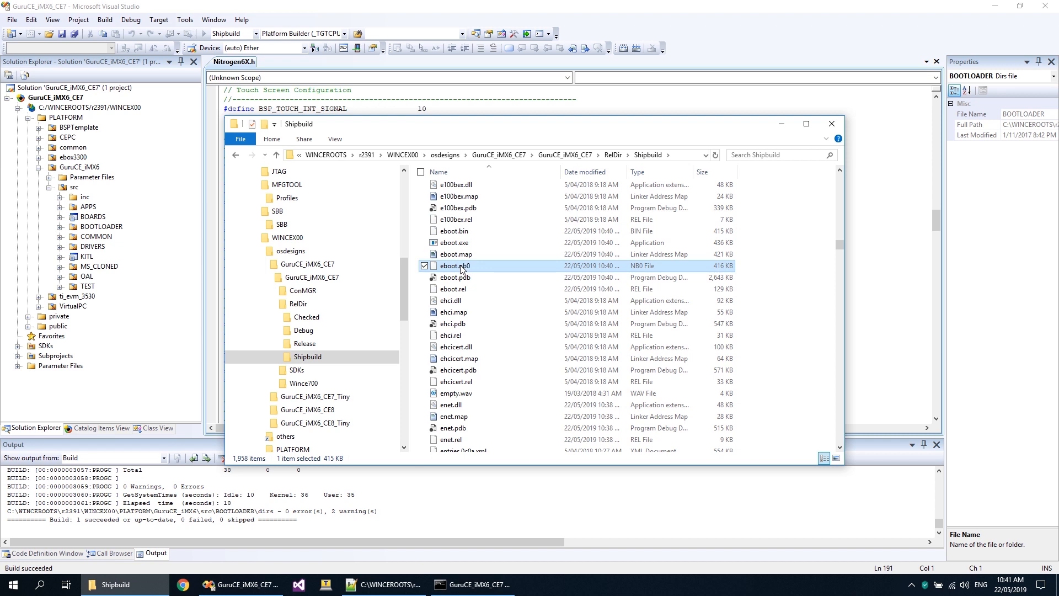
right_click(461, 267)
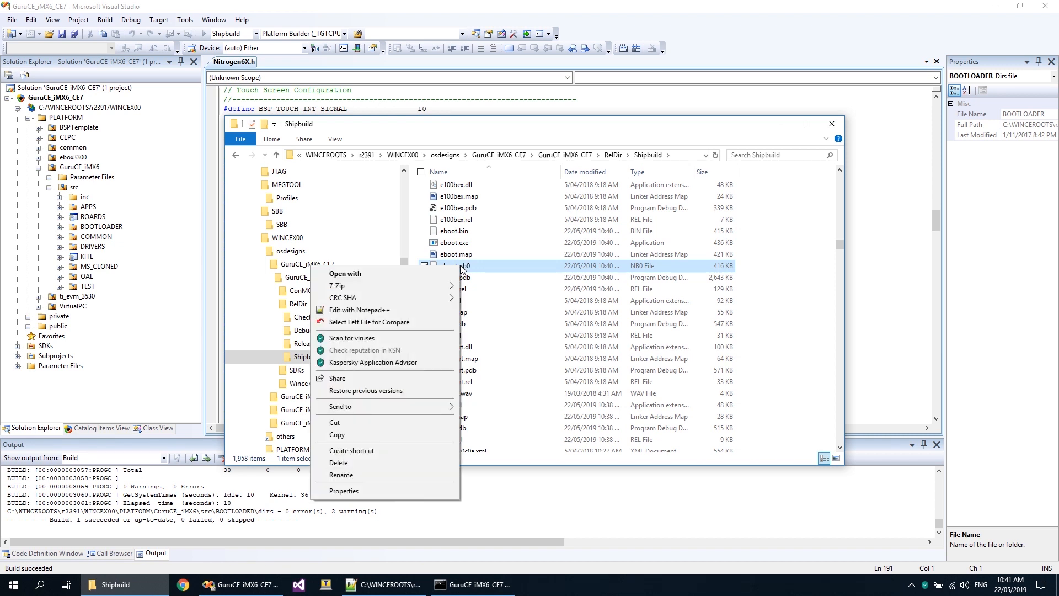
click(406, 429)
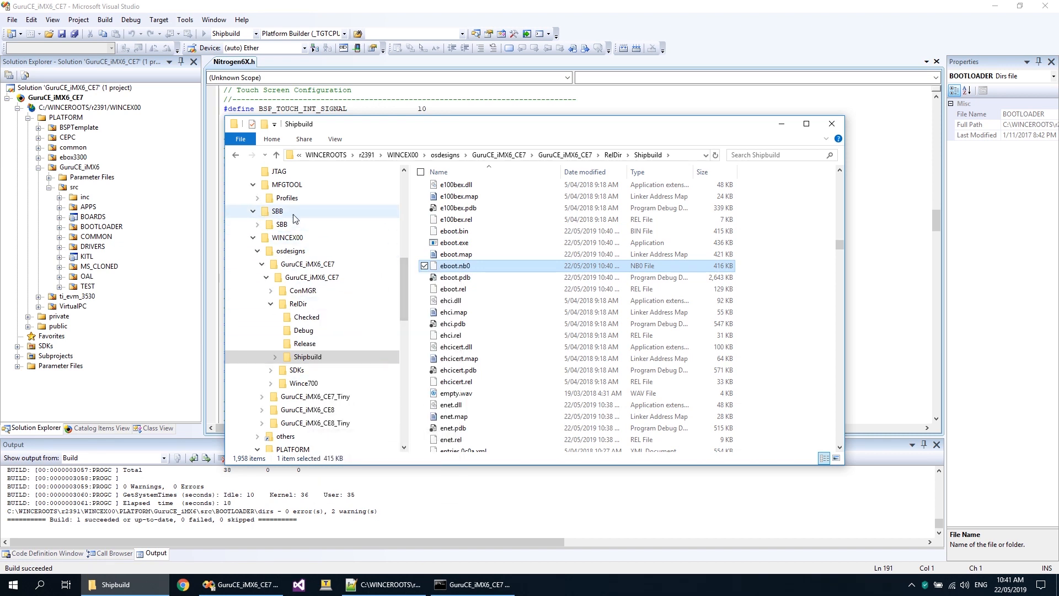
- Paste the copied bootloader file into MFGTOOL\Profiles\Nitrogen6X\OS Firmware
click(287, 199)
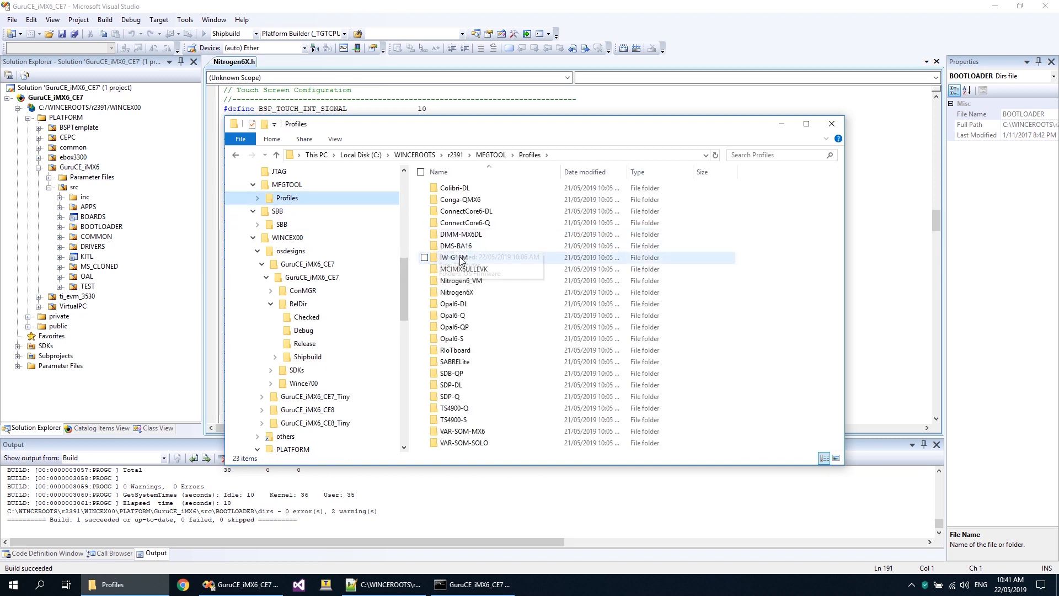
double_click(472, 293)
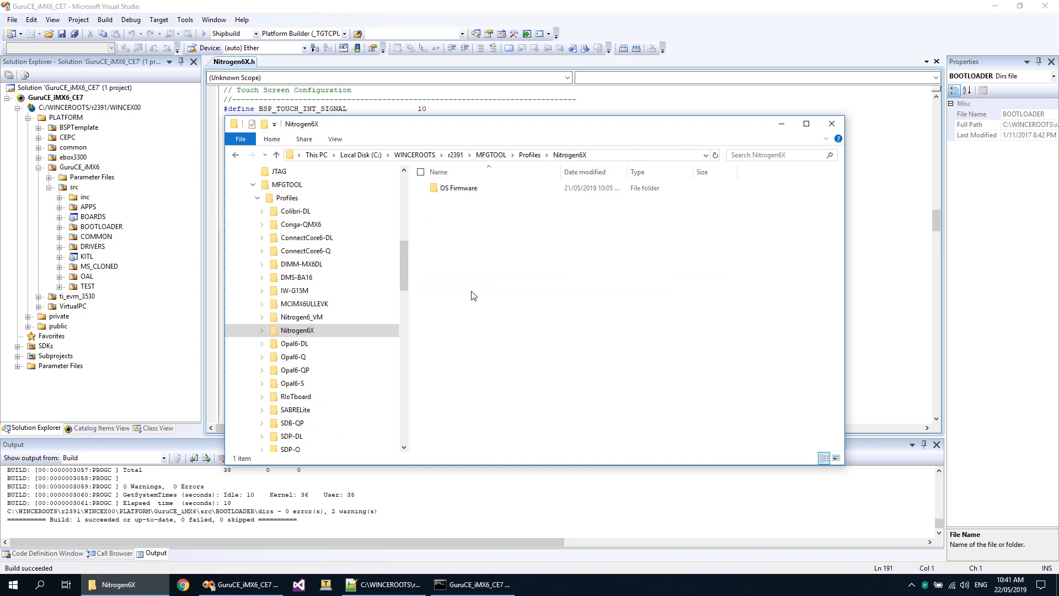
double_click(469, 189)
right_click(464, 241)
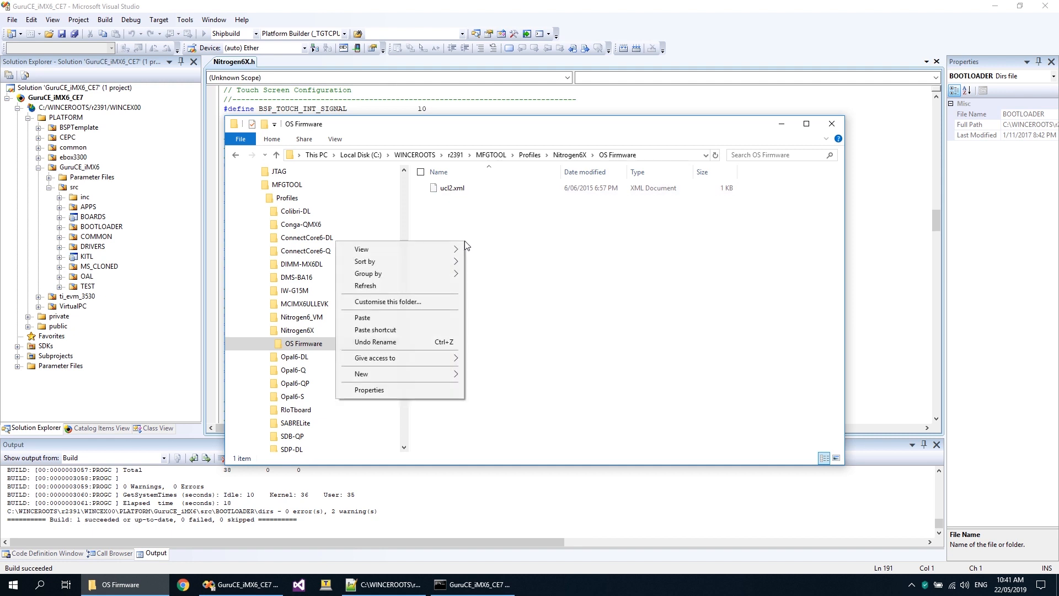
click(433, 319)
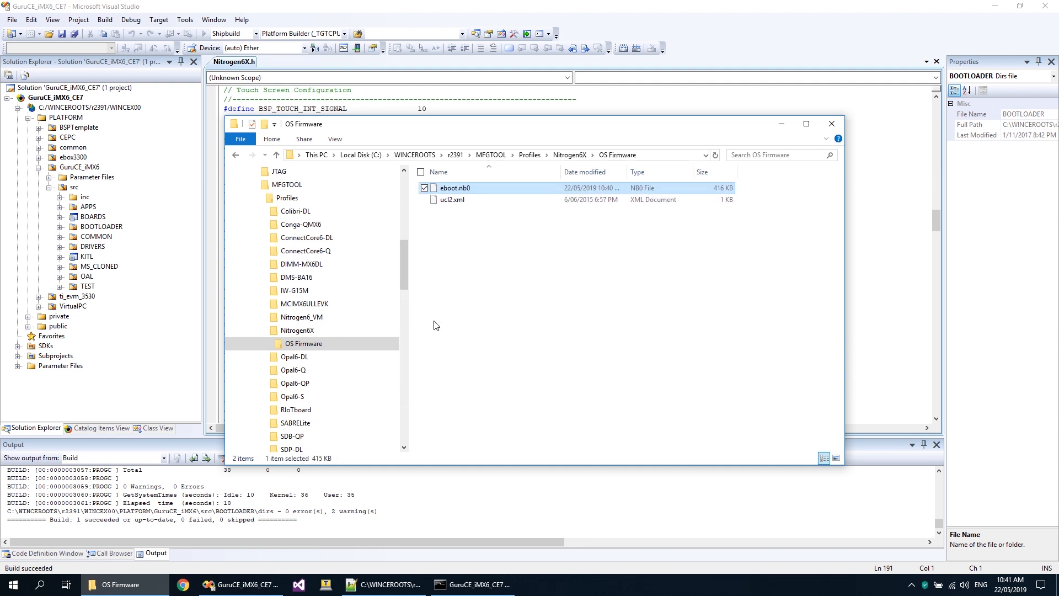
- Open MFGTOOL's cfg.ini in Notepad++, then comment out the SABRELite chip and uncomment the Nitrogen6X chip under [profiles]
click(293, 185)
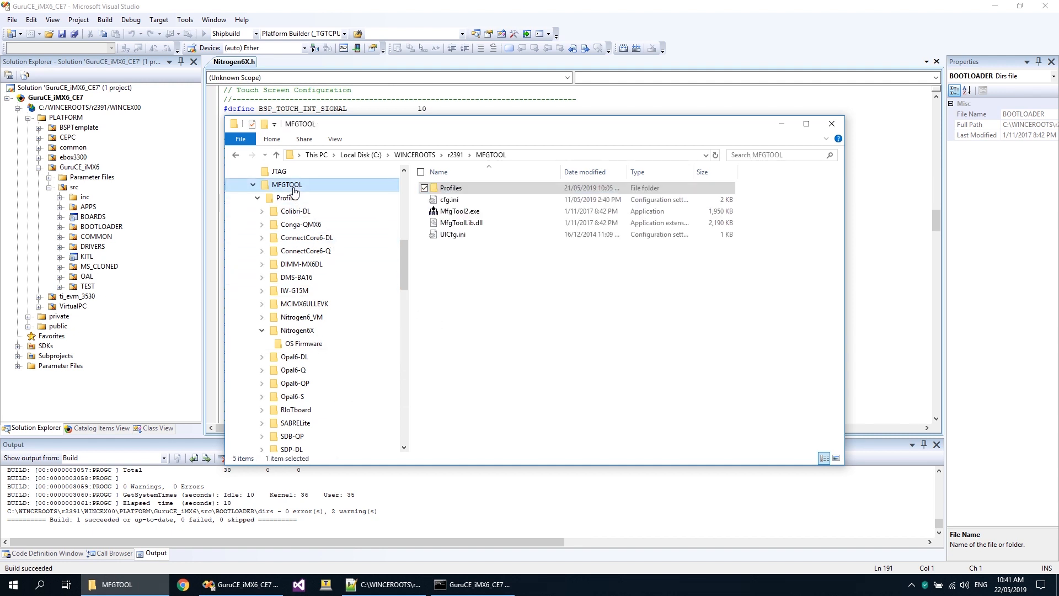
right_click(453, 202)
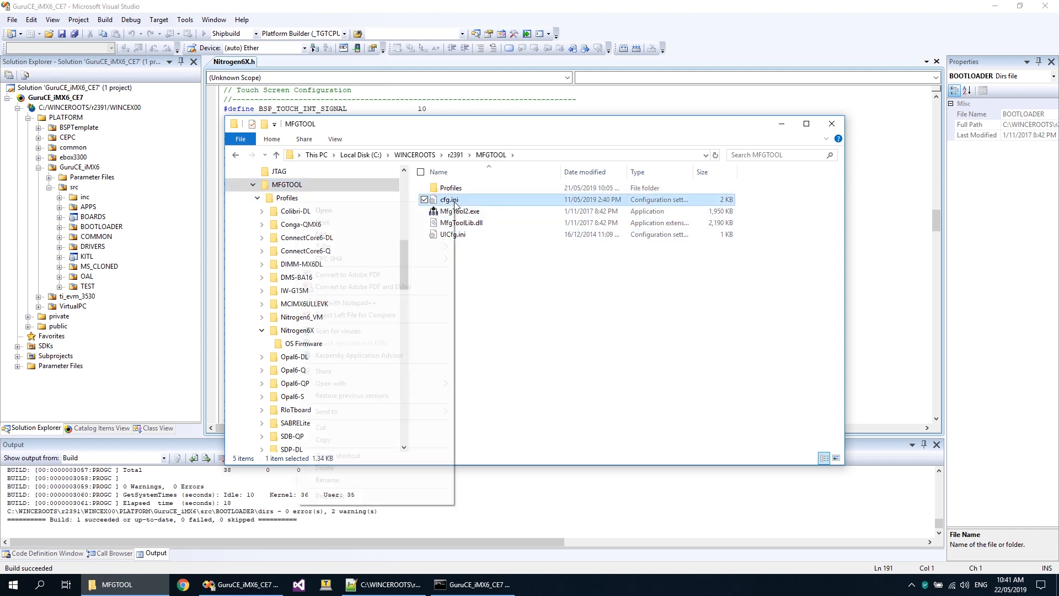
click(423, 302)
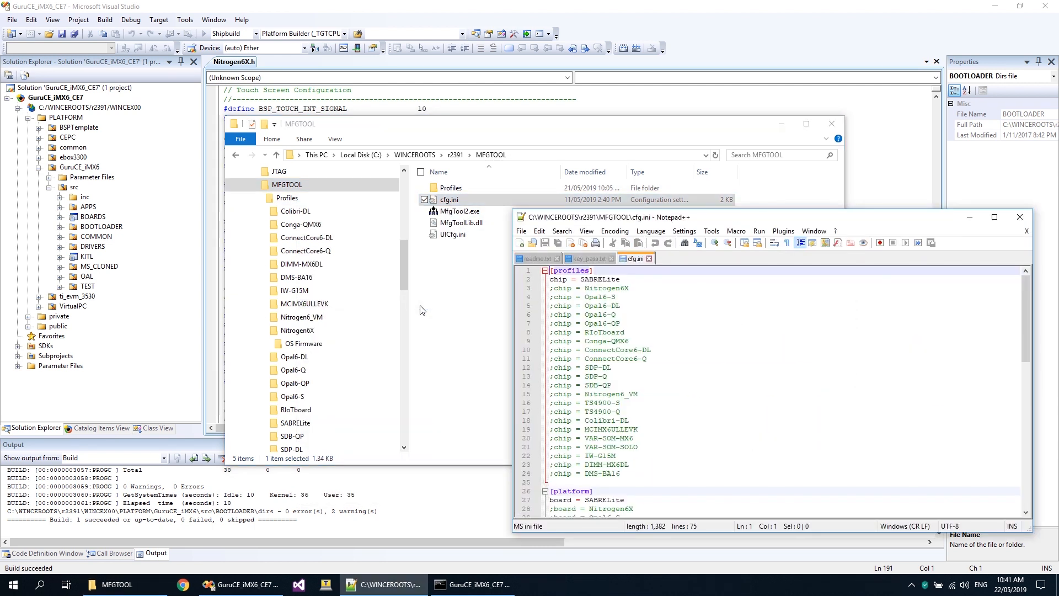
click(661, 282)
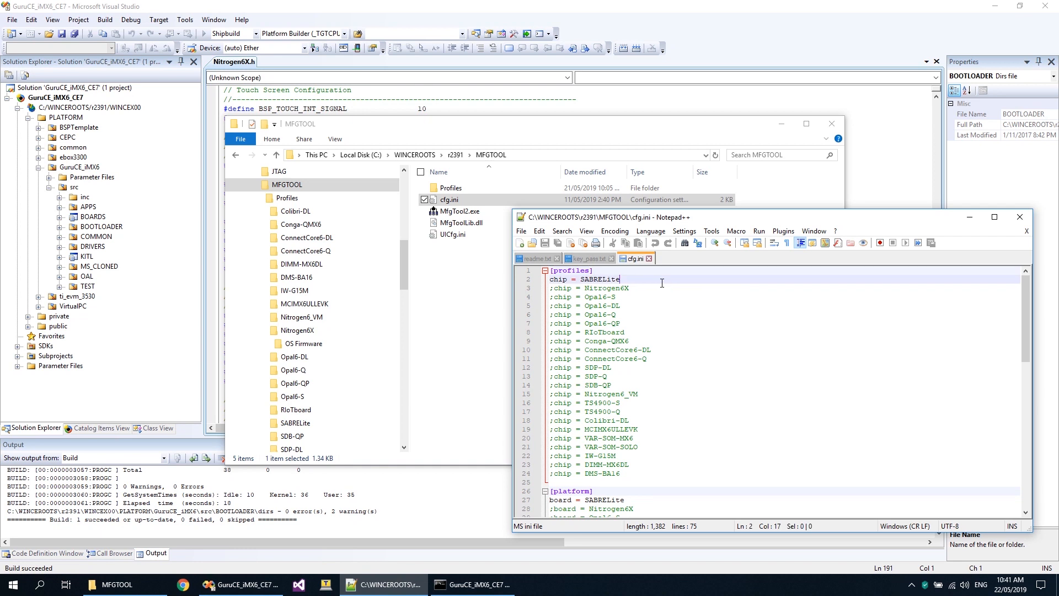
key(Home)
text(;)
key(Down)
key(BackSpace)
- Under [platform] in cfg.ini, comment out the SABRELite board and uncomment the Nitrogen6X board
key(Down)
key(Down)
key(Down)
key(Down)
key(Down)
key(Down)
key(Down)
key(Down)
key(Down)
key(Down)
key(Down)
key(Down)
key(Down)
key(Down)
key(Down)
key(Down)
key(Down)
key(Down)
key(Down)
key(Down)
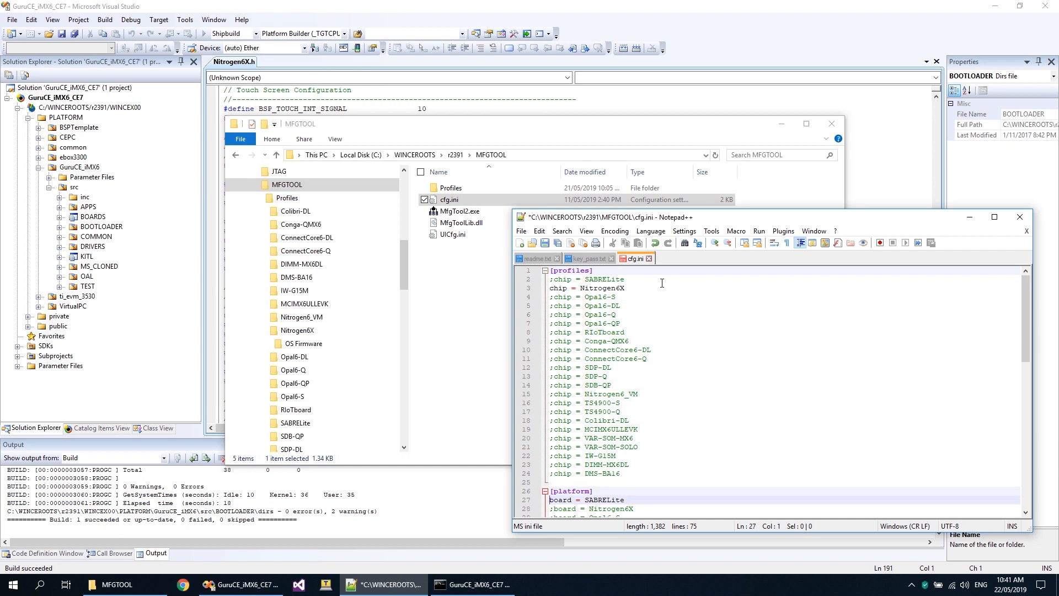
text(;)
key(Down)
key(BackSpace)
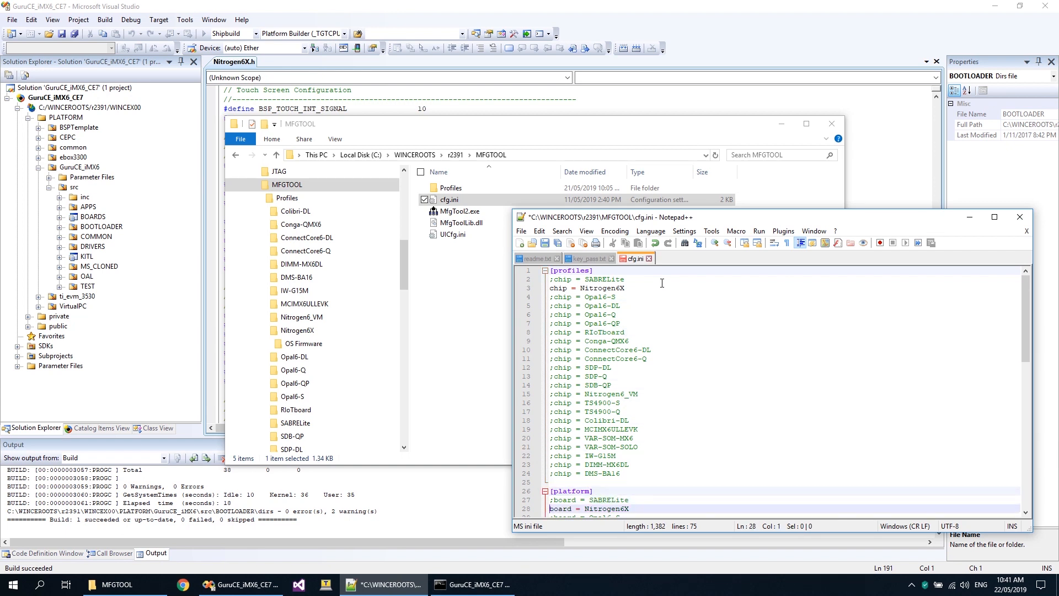
- Under [LIST] in cfg.ini, comment out the SABRELite name, uncomment the Nitrogen6X name, and save the file
key(Down)
key(Down)
key(Down)
key(Down)
key(Down)
key(Down)
key(Down)
key(Down)
key(Down)
key(Down)
key(Down)
key(Down)
key(Down)
key(Down)
key(Down)
key(Down)
key(Down)
key(Down)
key(Down)
key(Down)
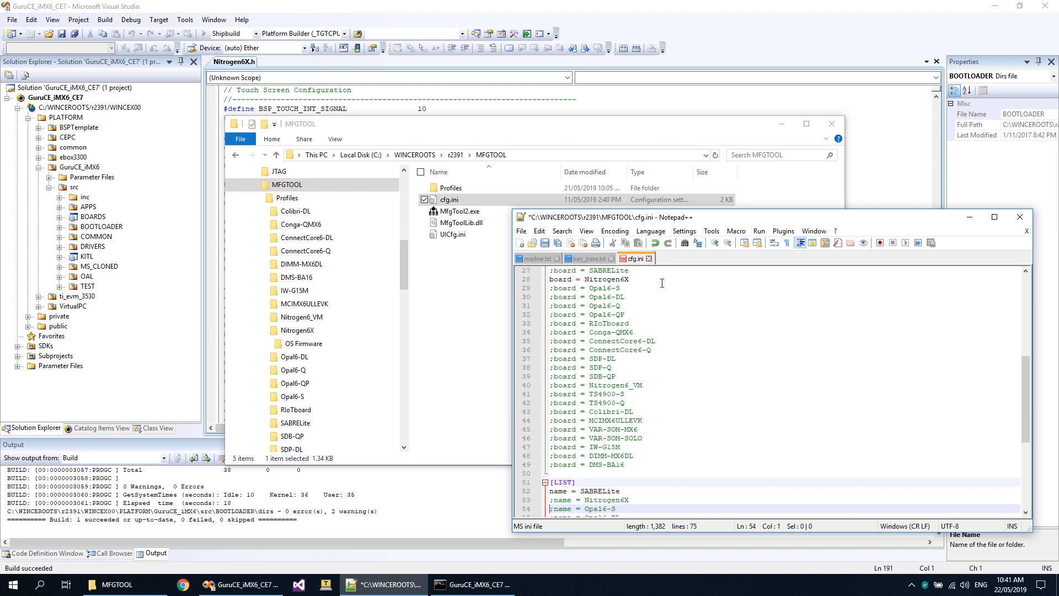
key(Up)
key(Up)
key(Up)
key(Up)
key(Up)
text(;)
key(Down)
key(BackSpace)
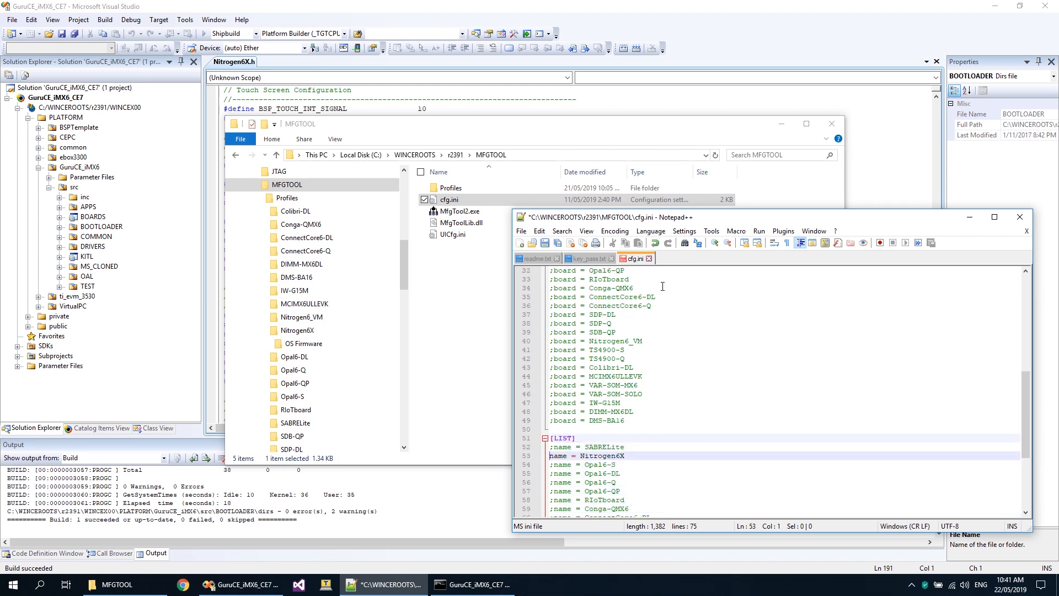
click(668, 297)
key(ctrl+s)
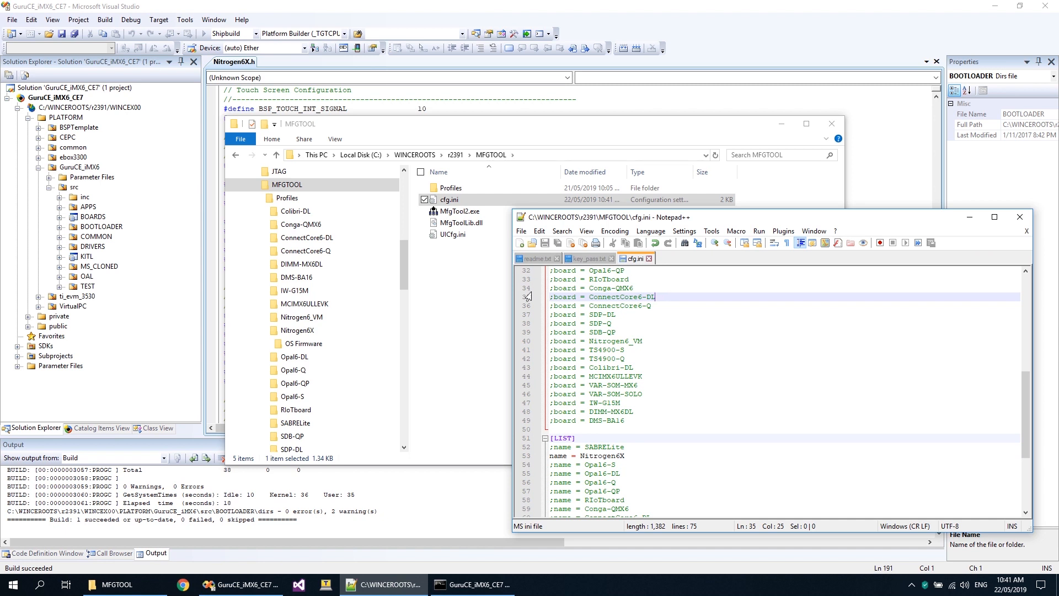
- Launch MfgTool2.exe from the MFGTOOL folder and open the Tera Term serial terminal
double_click(472, 221)
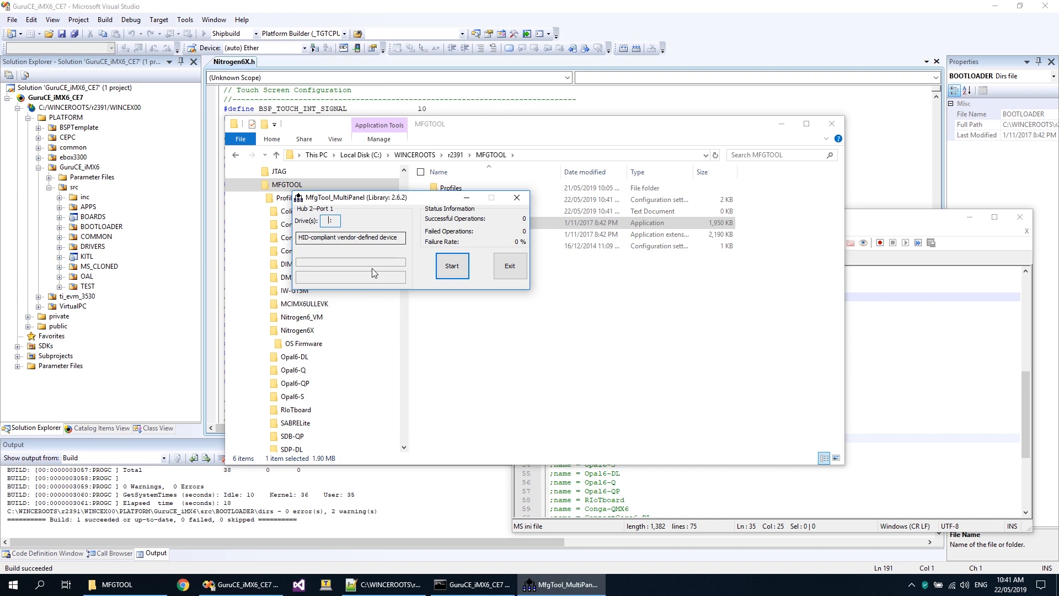
click(326, 586)
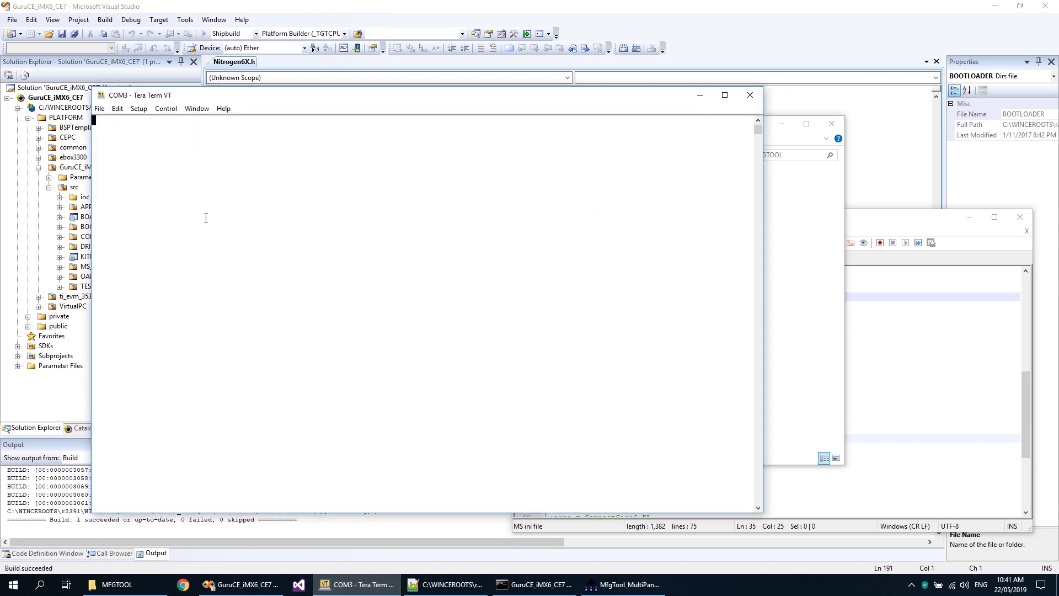
- Review Tera Term's serial port setup, including port, speed and data bits, and accept the settings
click(138, 108)
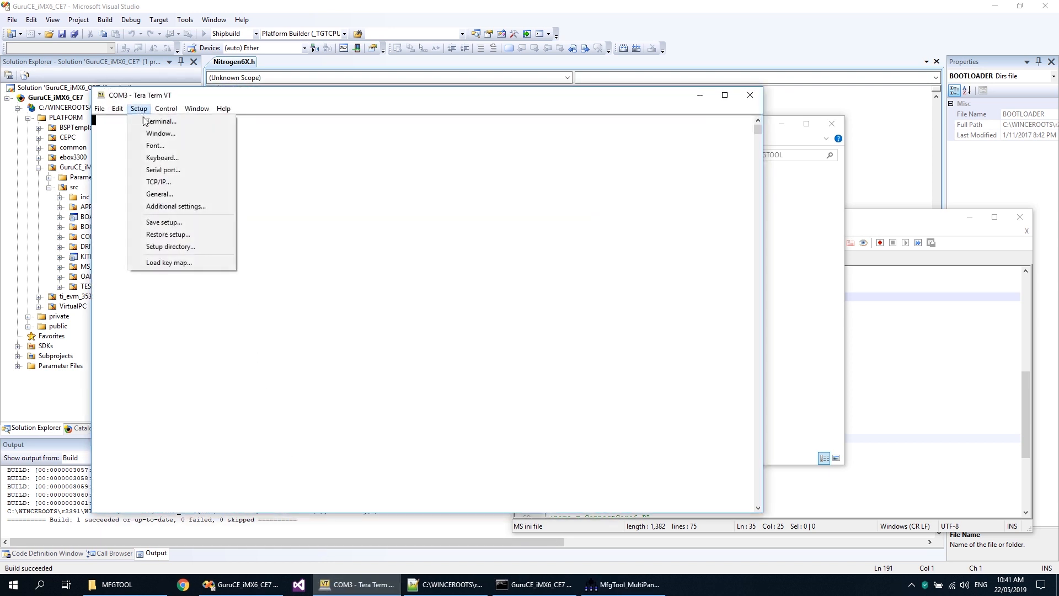
click(170, 171)
click(409, 261)
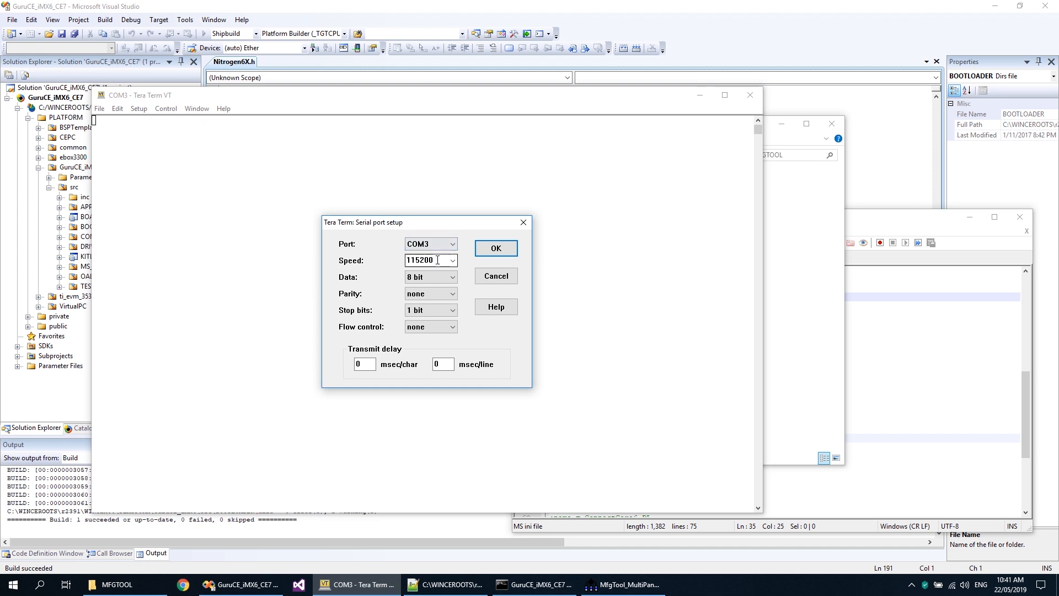
click(435, 278)
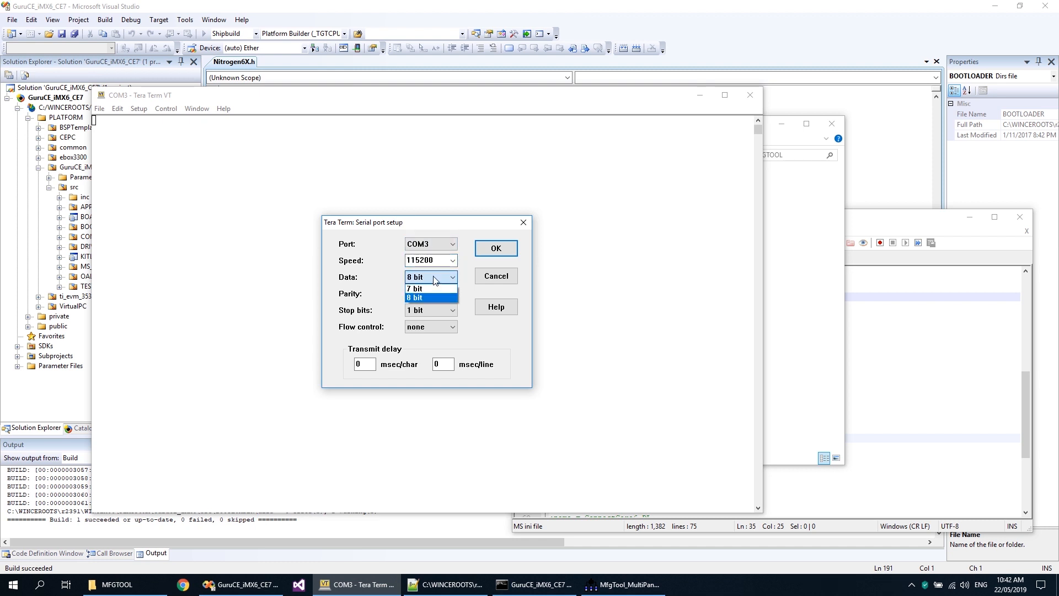
click(497, 250)
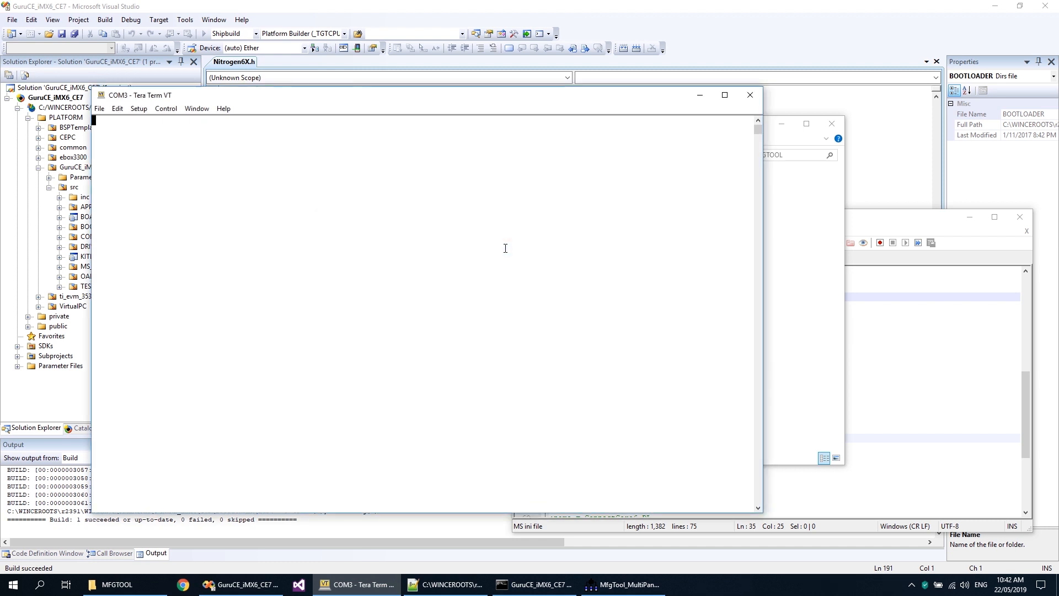
- Switch to MfgTool, start the bootloader download to the connected board, then stop the operation and exit the tool
click(629, 585)
click(452, 267)
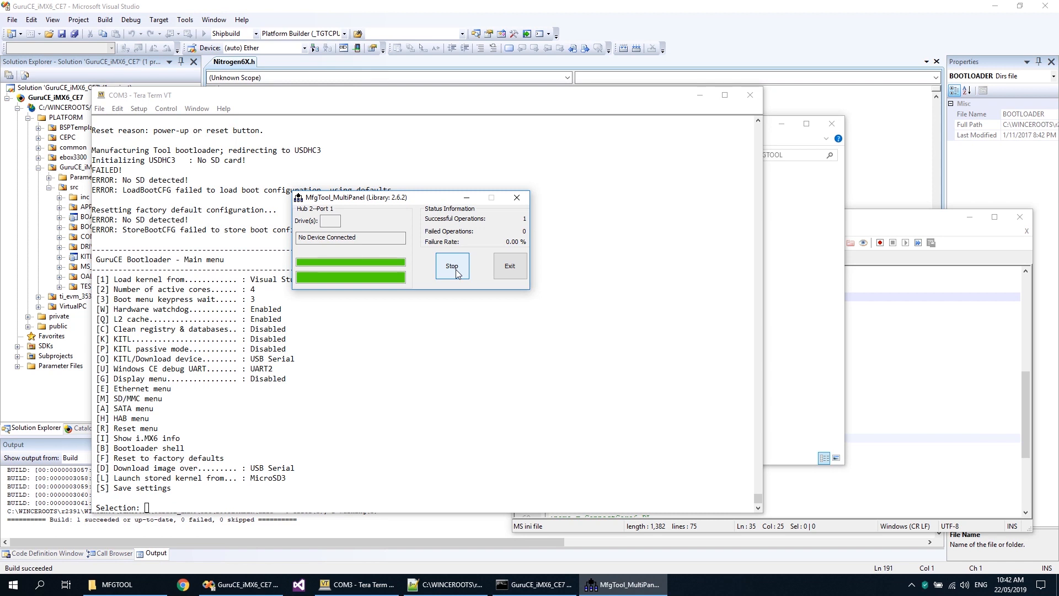
click(456, 273)
click(518, 272)
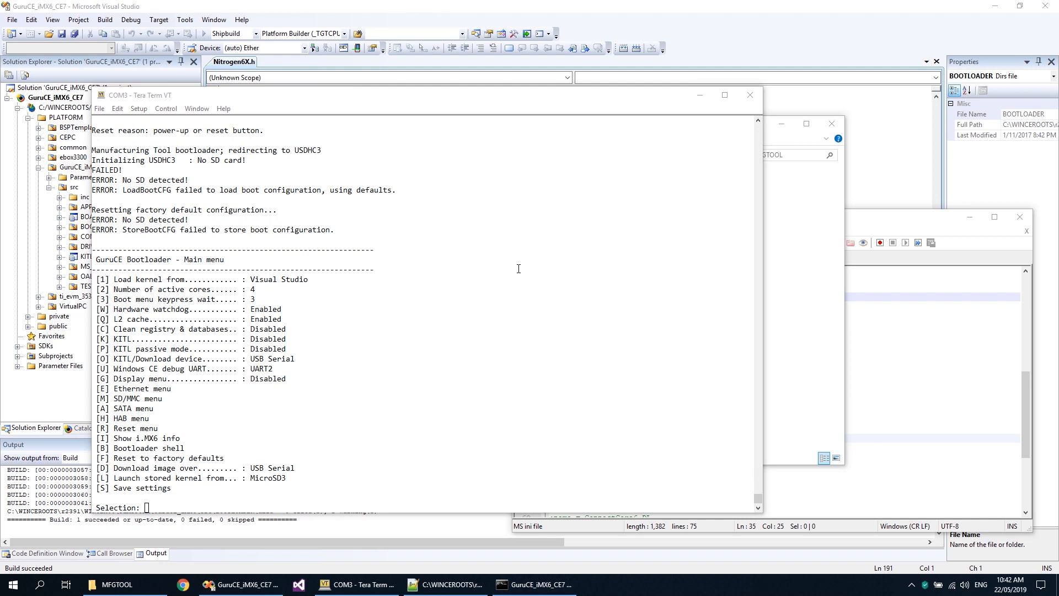
- In Visual Studio, set the project's target file name for debugger to tinyboot.bin and the target device to (auto) UsbSer
click(327, 12)
click(79, 20)
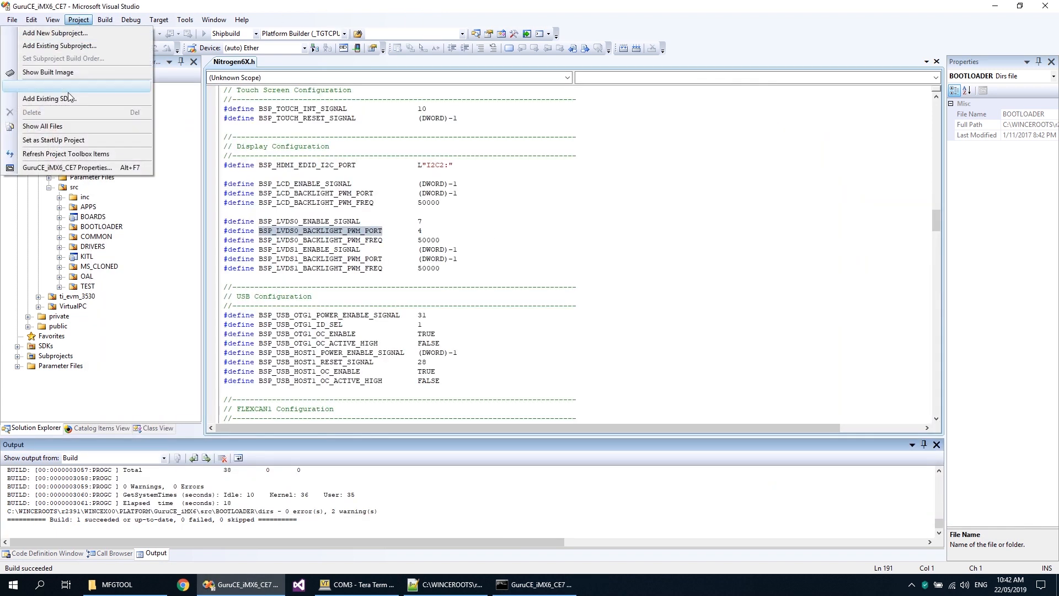
click(69, 171)
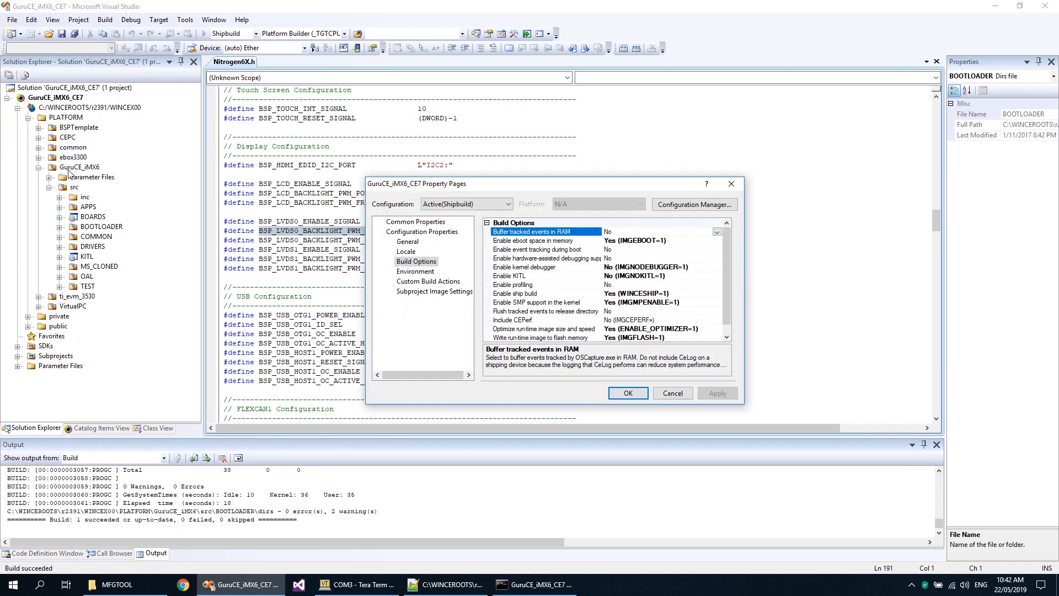
click(407, 242)
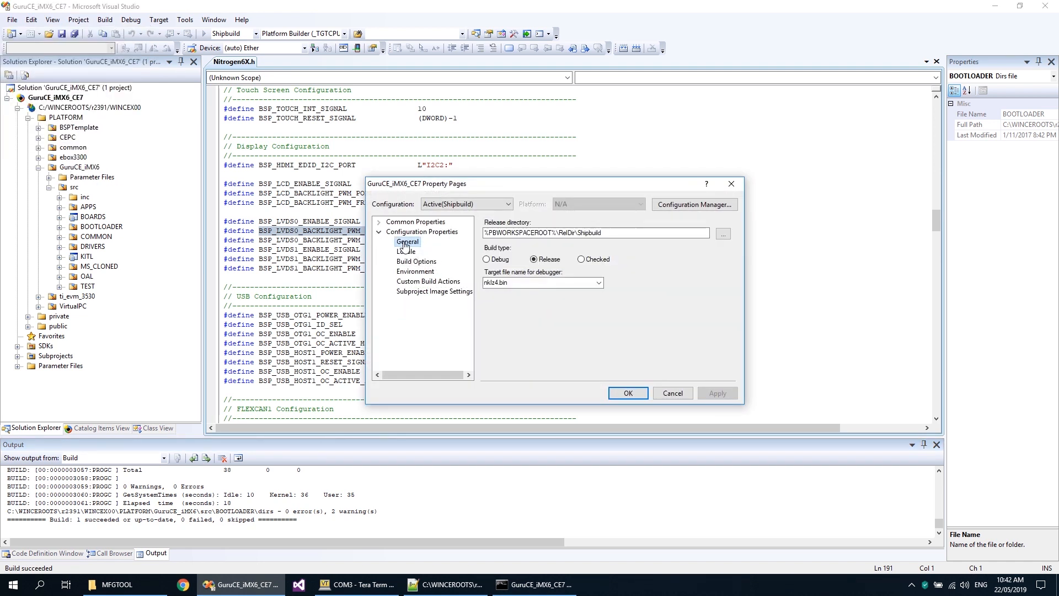
double_click(515, 282)
text(tiny)
key(Return)
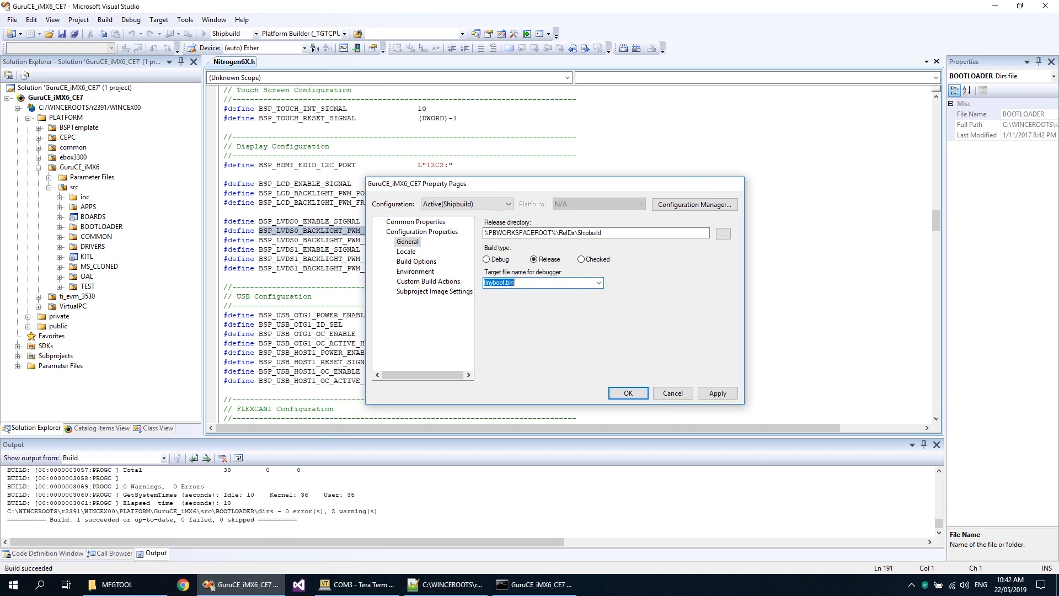
click(305, 49)
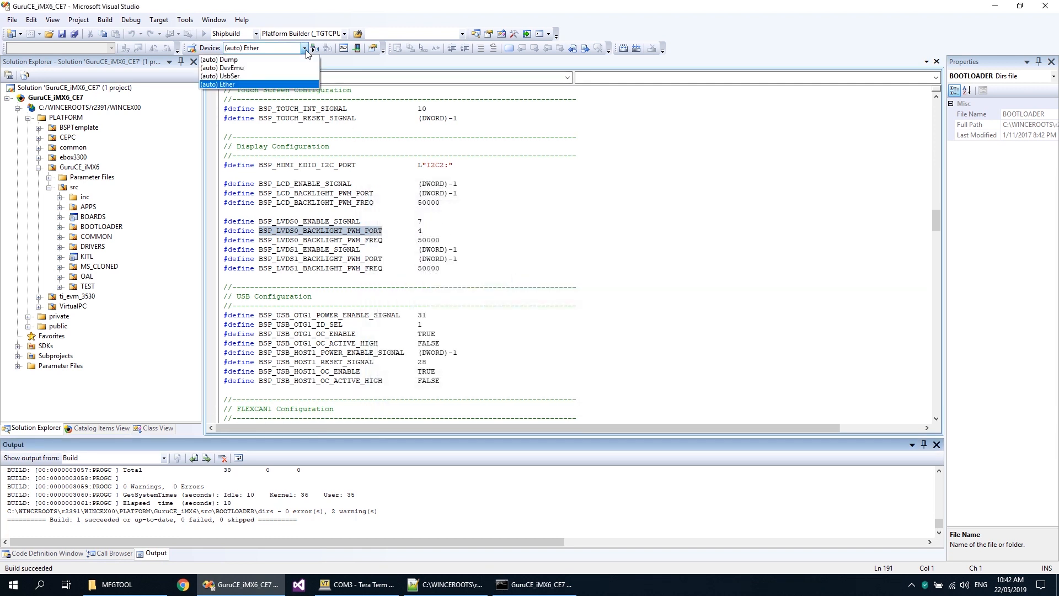
click(285, 76)
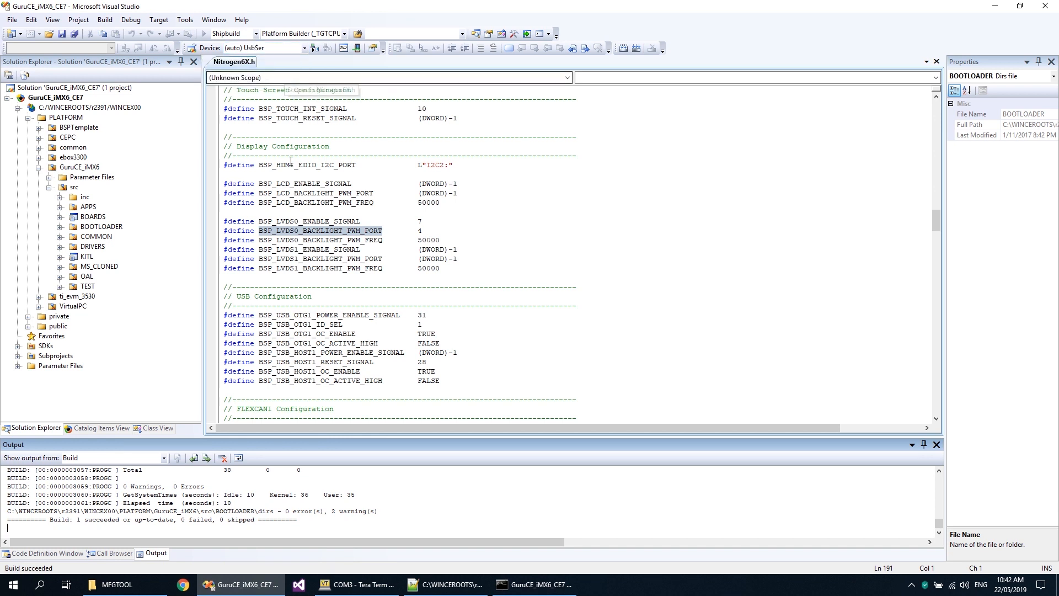
- In Tera Term, start the bootloader's image download over USB Serial with menu option d
click(371, 586)
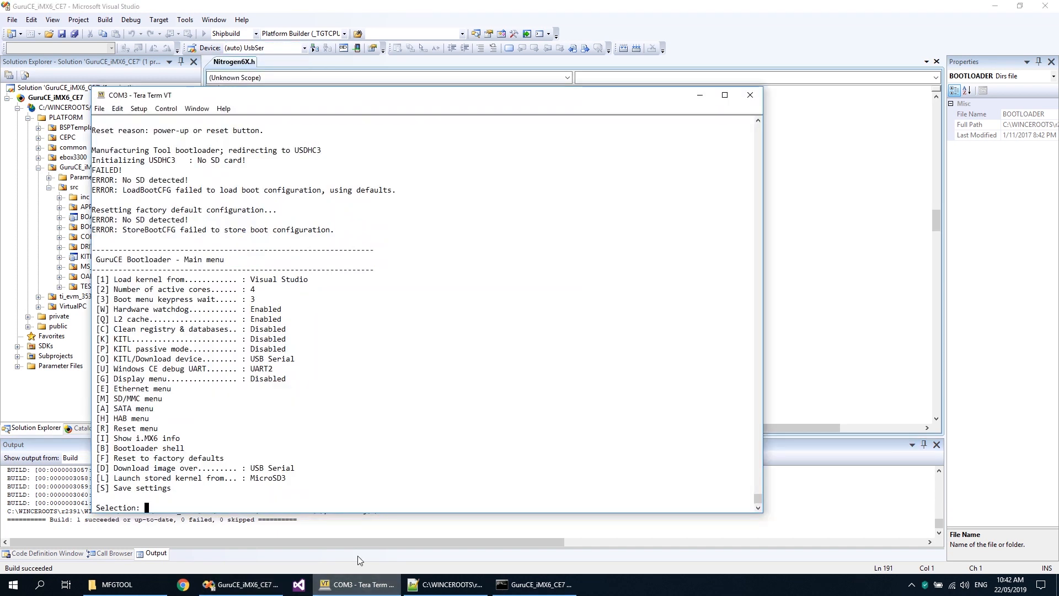
drag(250, 468, 300, 468)
click(347, 343)
text(d)
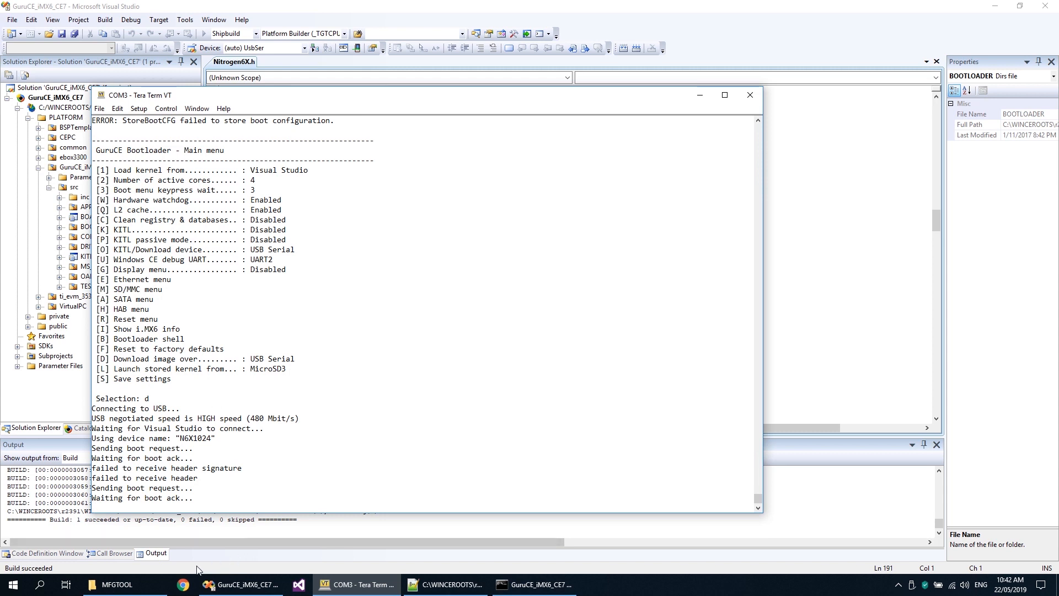
- Run enable_usb_serial_kitl.cmd from the WINCEX00\PLATFORM\GuruCE_iMX6 folder and dismiss its console window
click(124, 584)
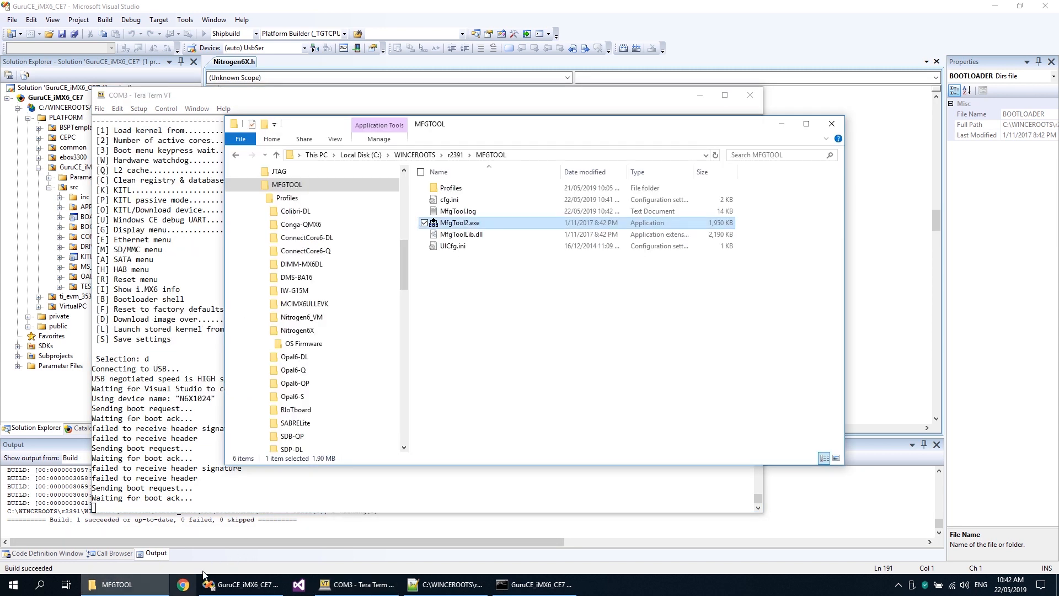
click(254, 184)
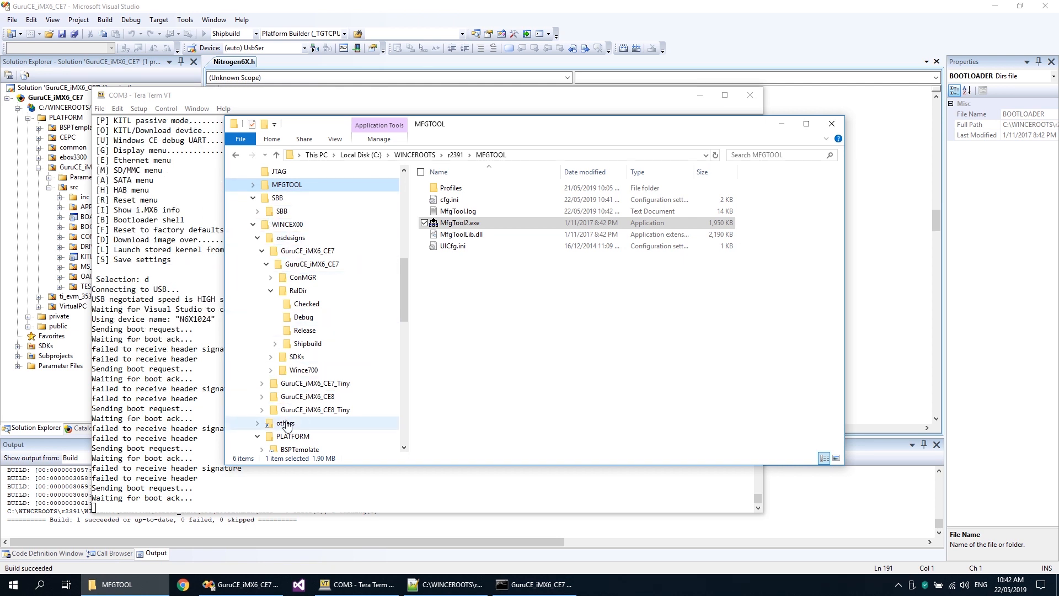
scroll(298, 430, down, 3)
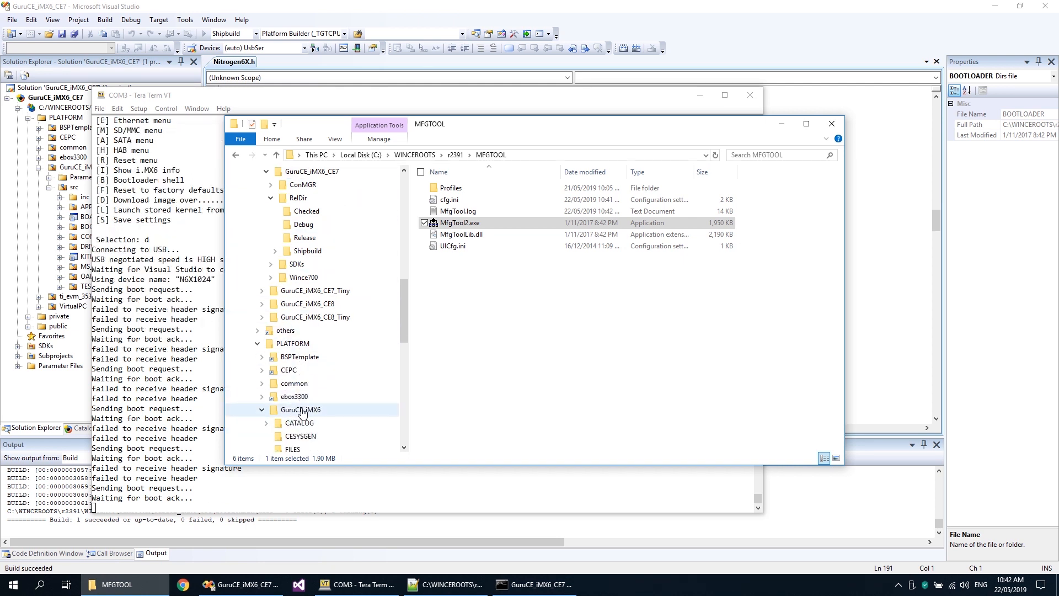
click(301, 410)
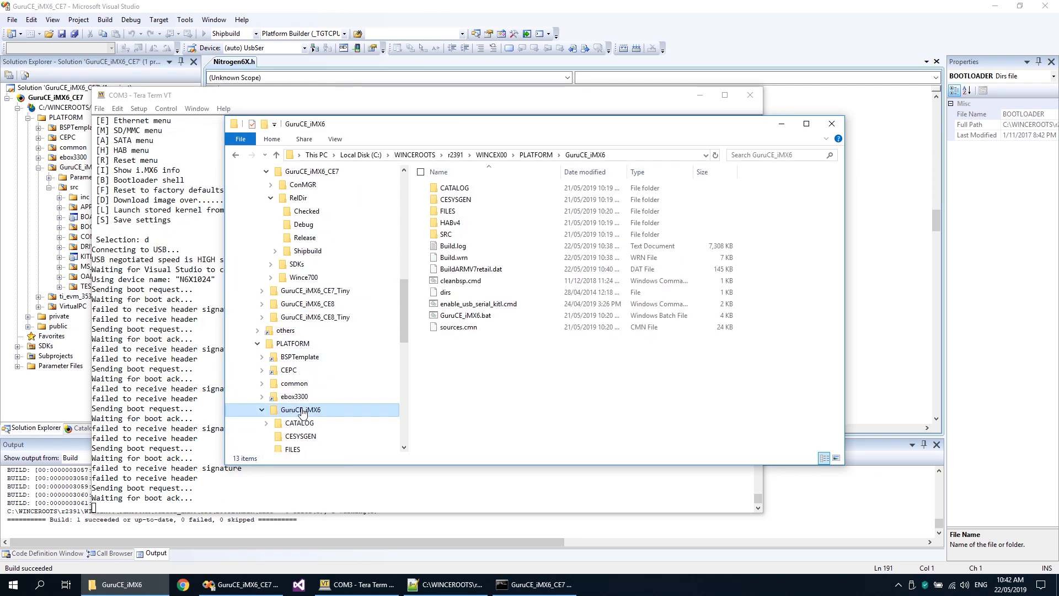
click(494, 304)
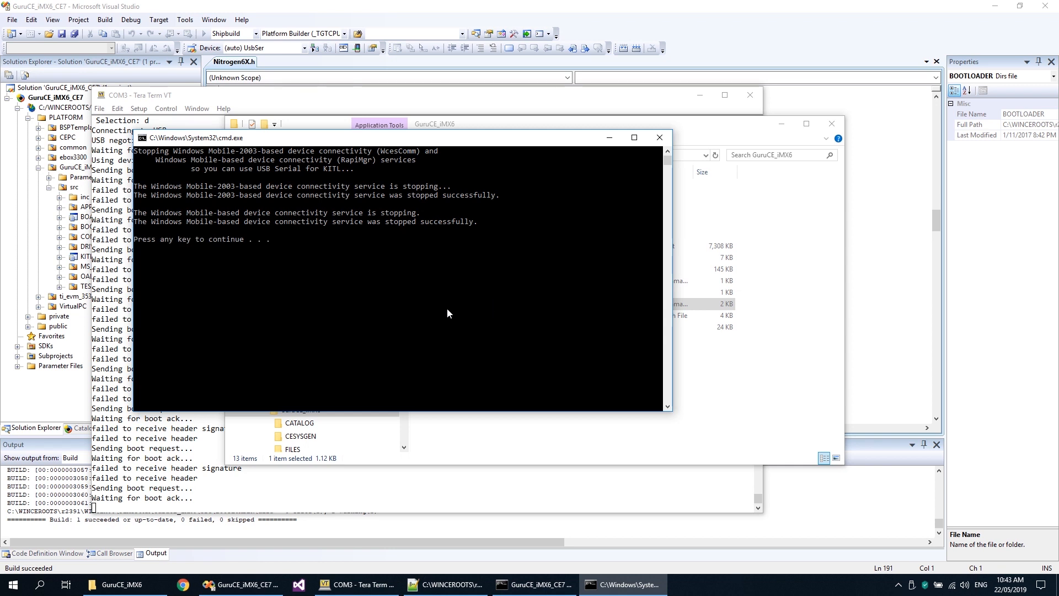
key(Return)
- Attach the board in Visual Studio to download tinyboot.bin, accept the flash update in Tera Term, and detach the device
click(313, 53)
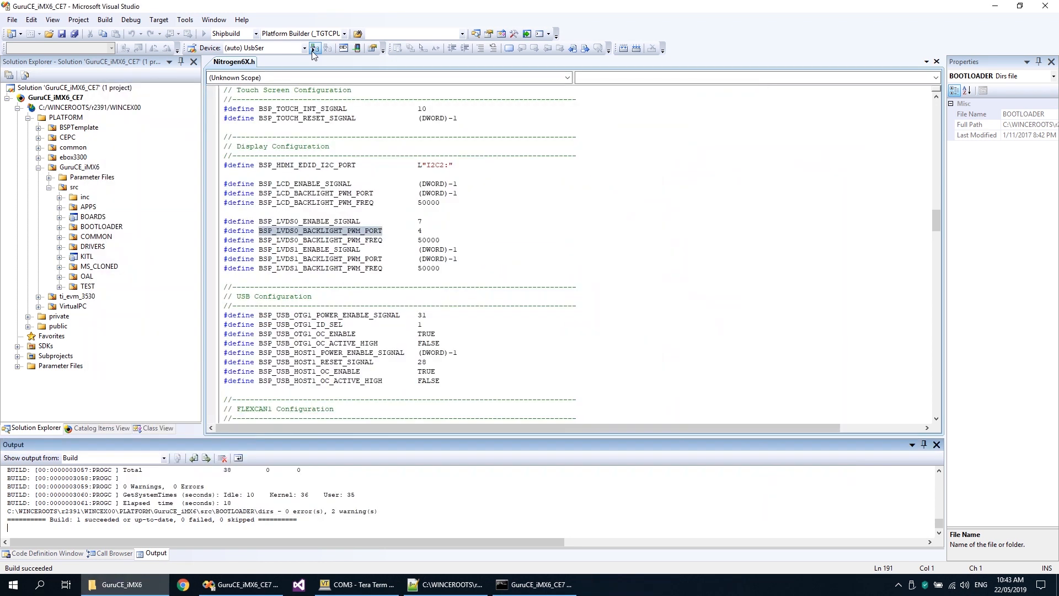
key(F5)
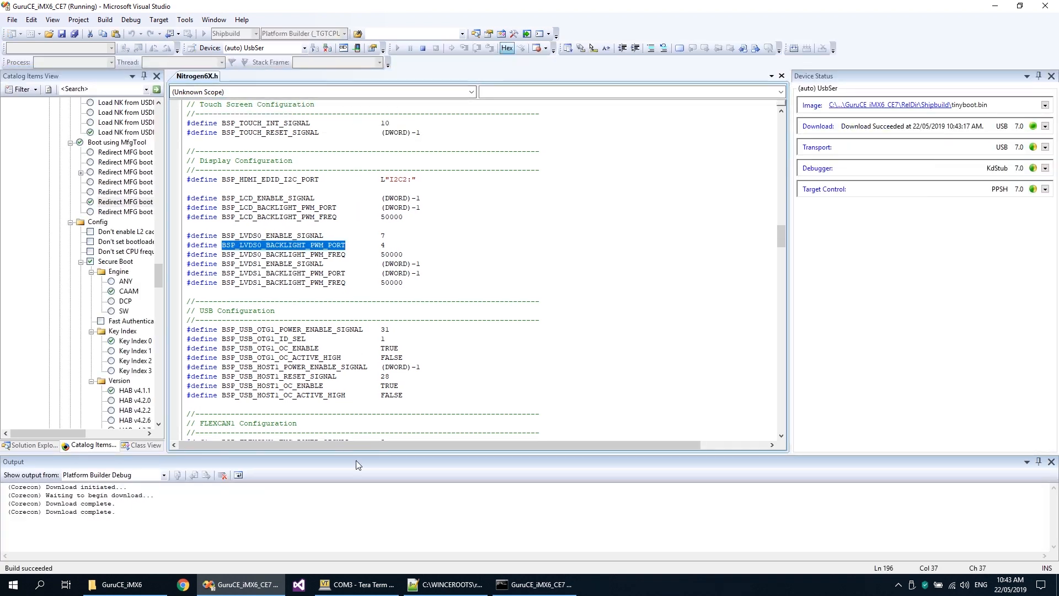
click(368, 588)
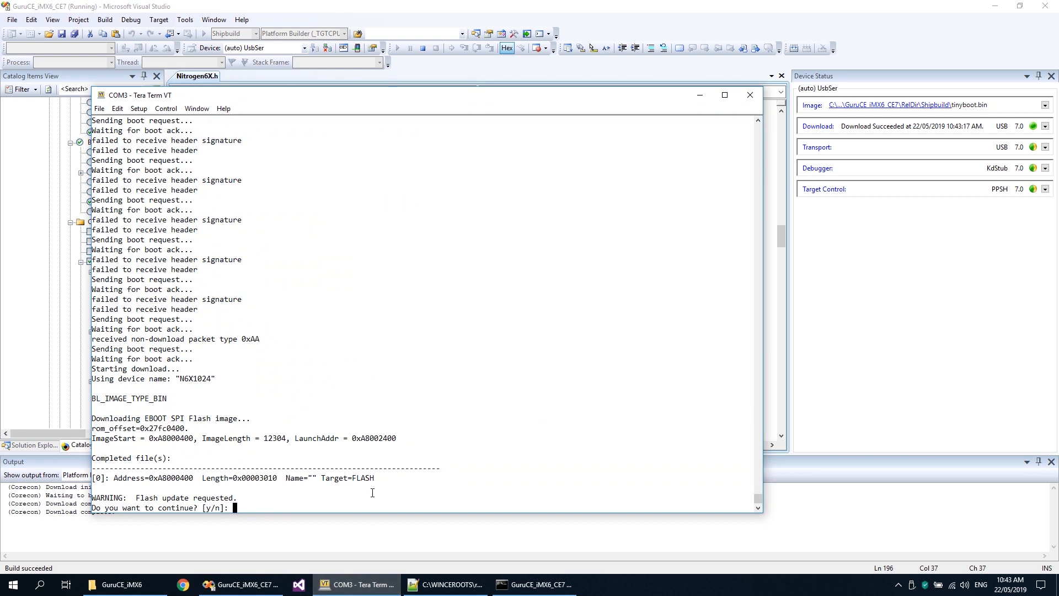
text(y)
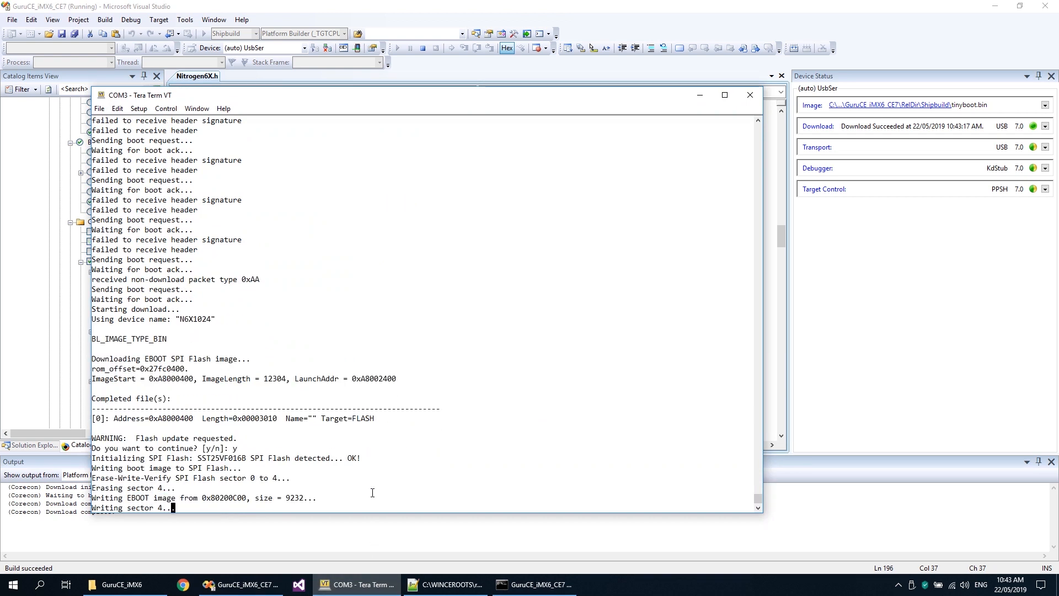
click(328, 48)
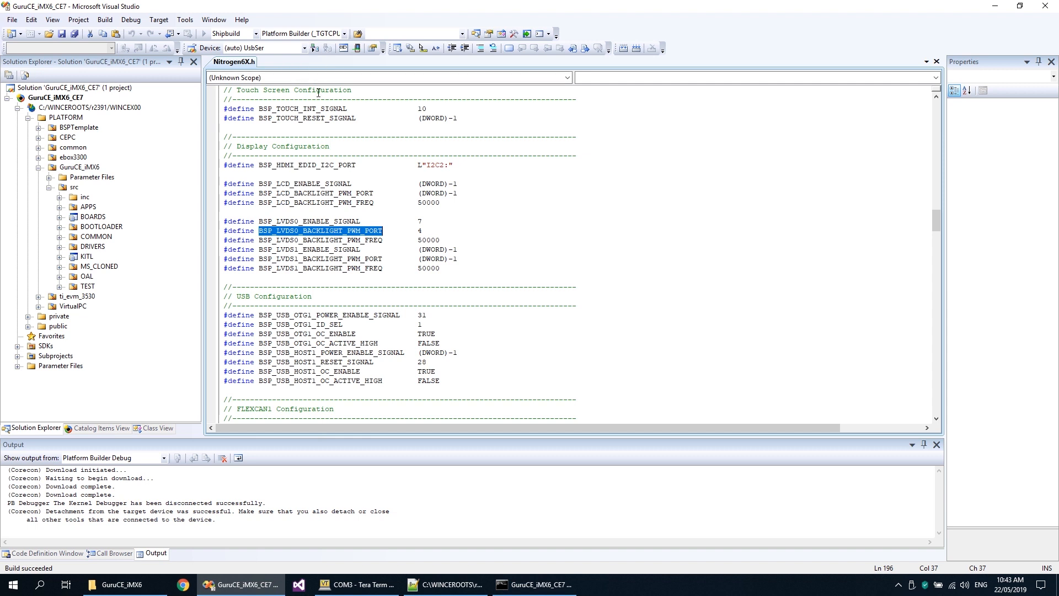
- Select Boot from SD/MMC in the Bootloader catalog items and rebuild the BOOTLOADER folder
click(96, 427)
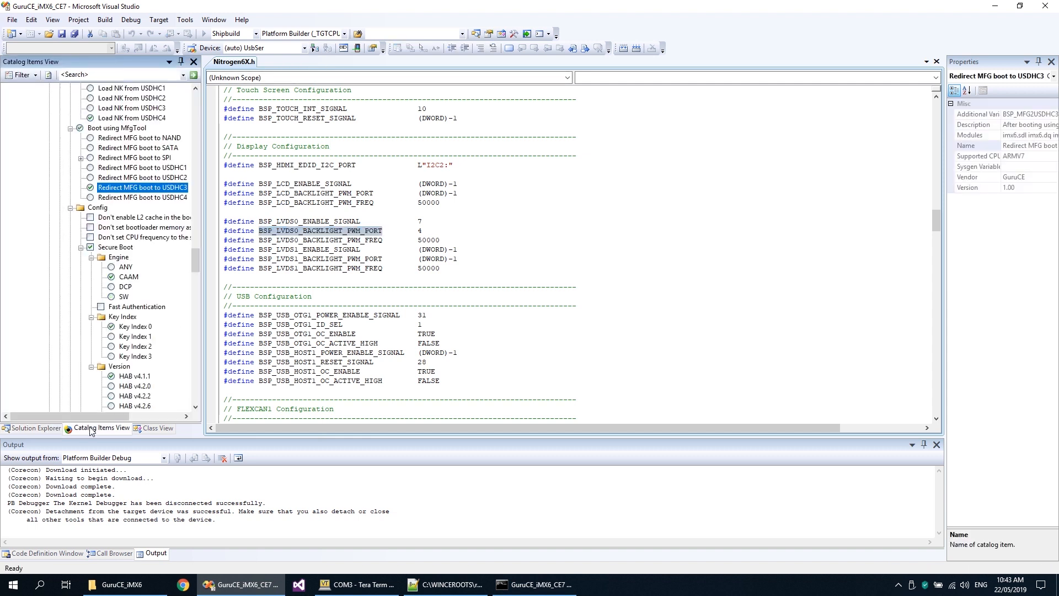
scroll(93, 335, up, 5)
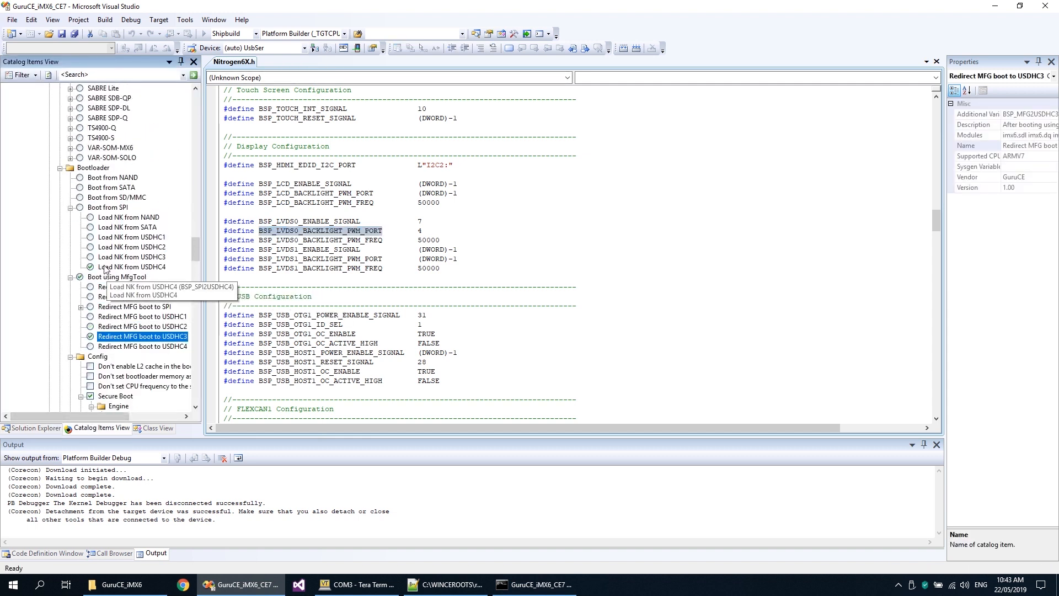
click(79, 197)
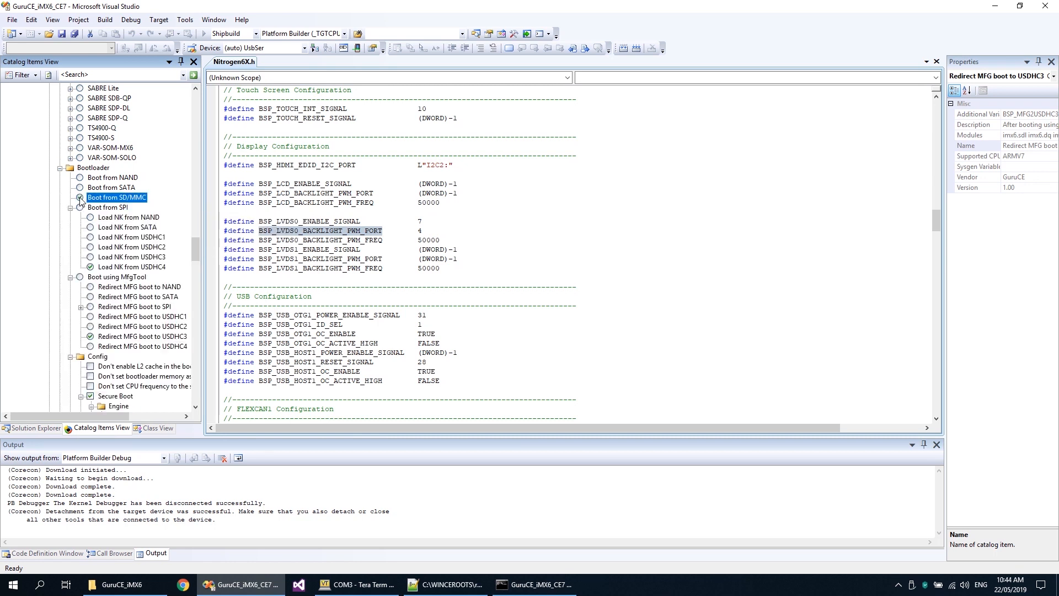
click(33, 428)
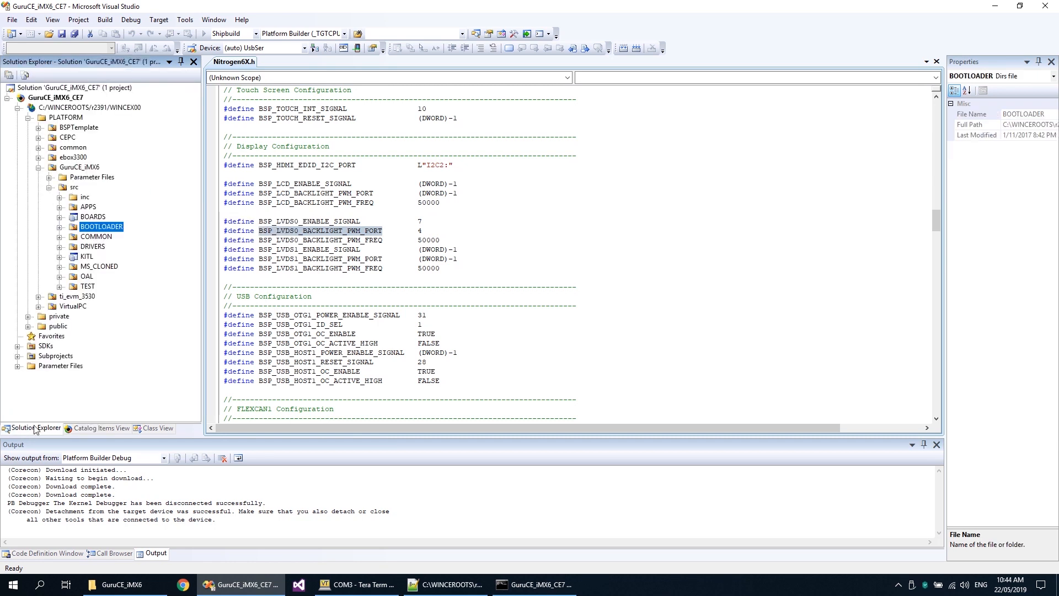
right_click(103, 224)
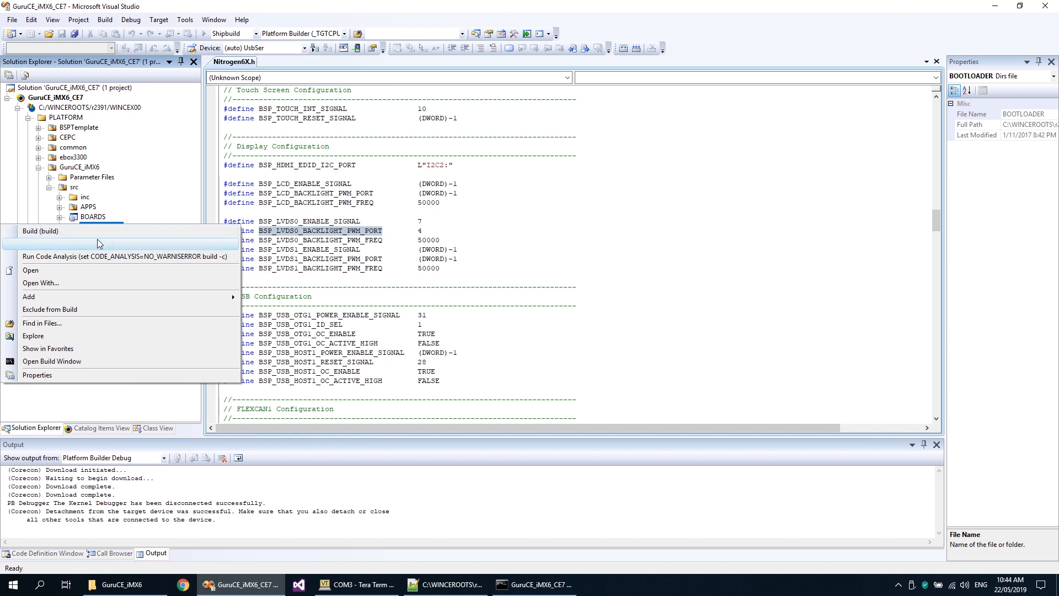
click(95, 246)
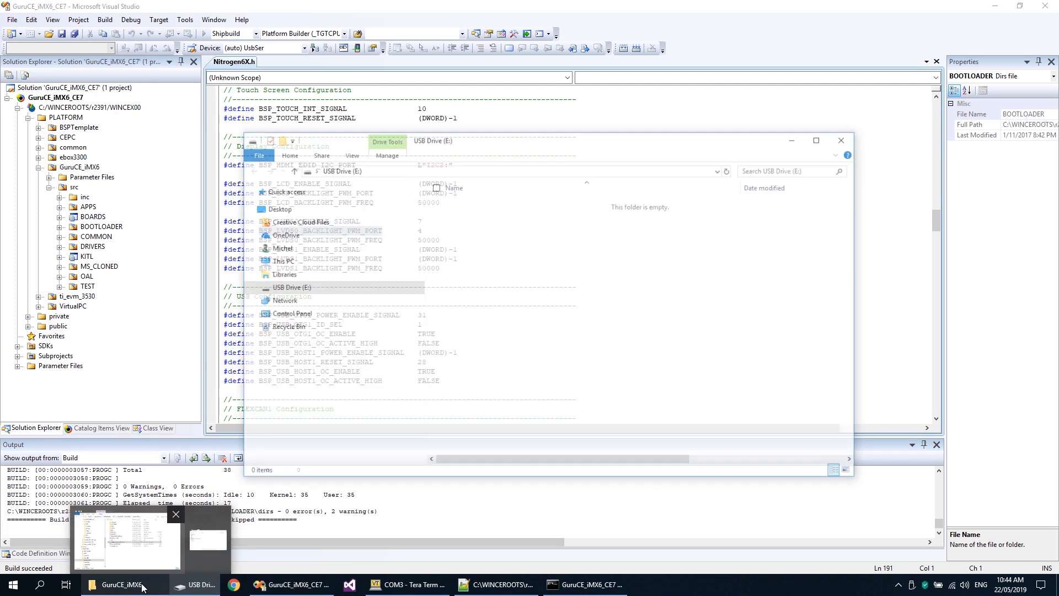
- Close the empty USB Drive (E:) window and launch CEWriter.exe from the WINCEROOTS\r2391 folder
click(845, 139)
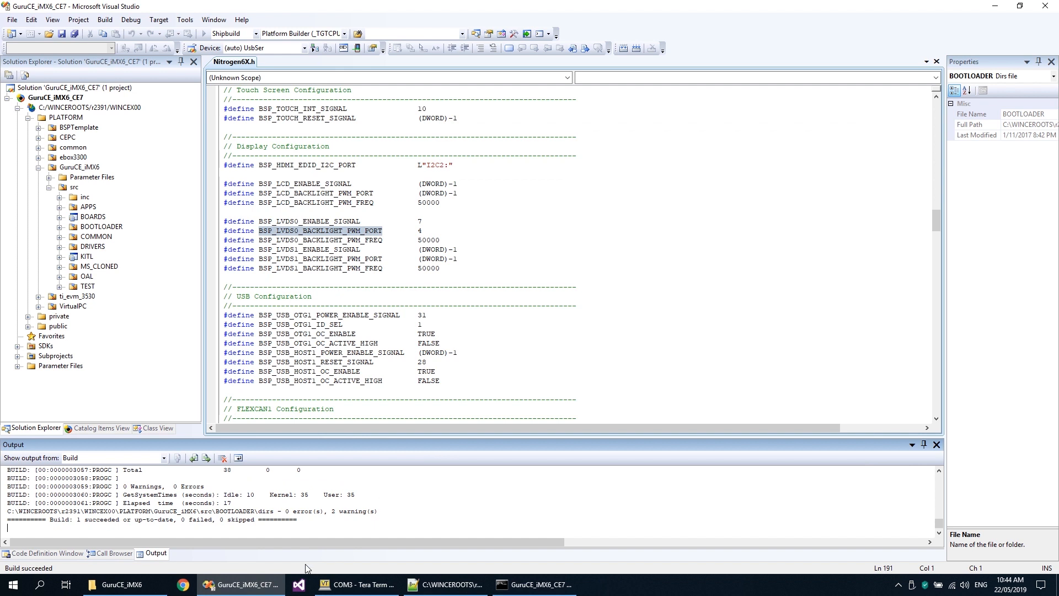
click(124, 584)
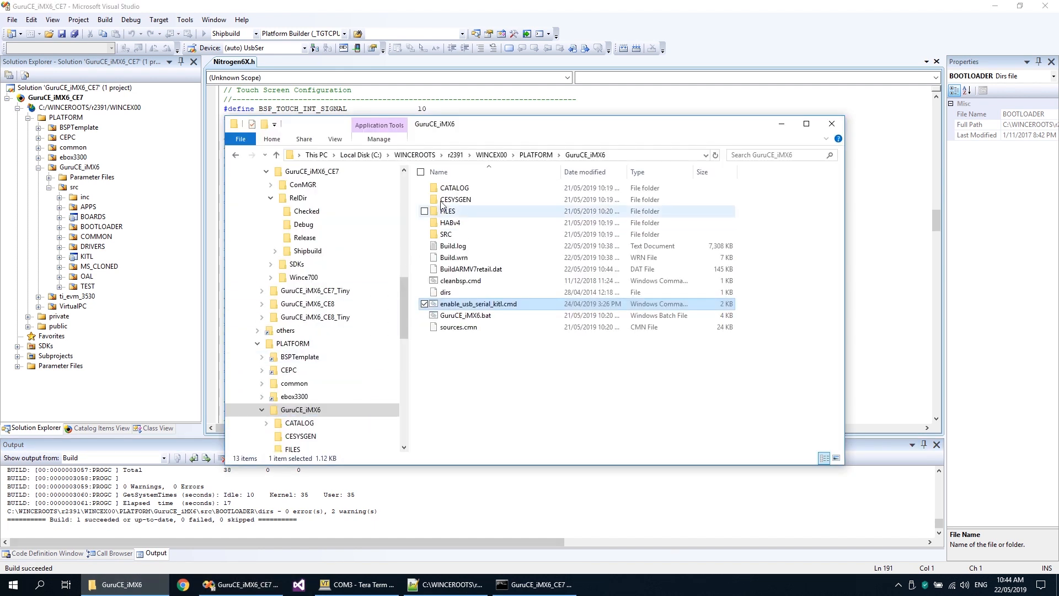
click(455, 155)
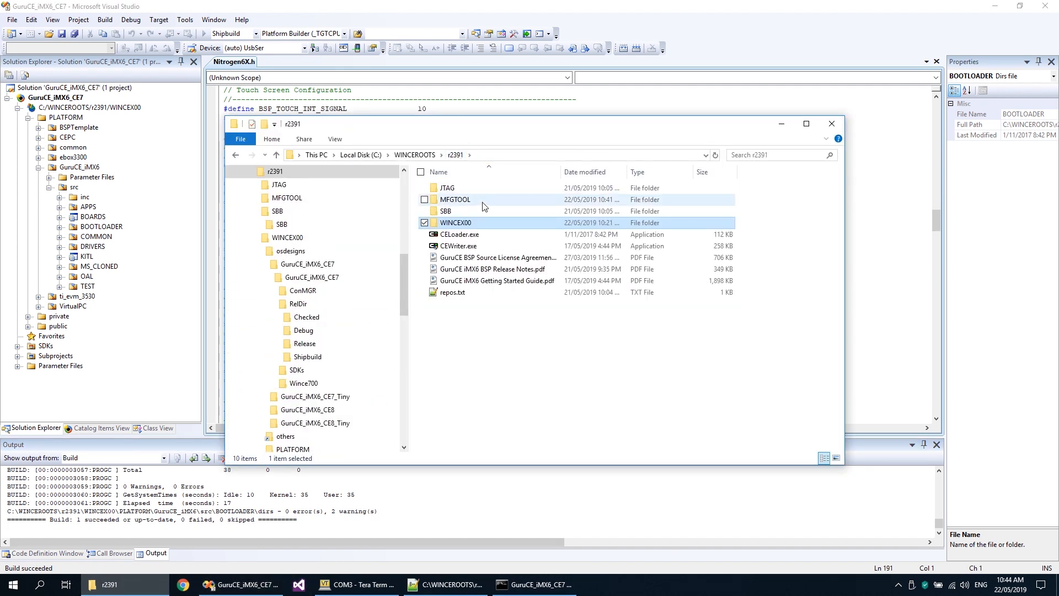
double_click(476, 246)
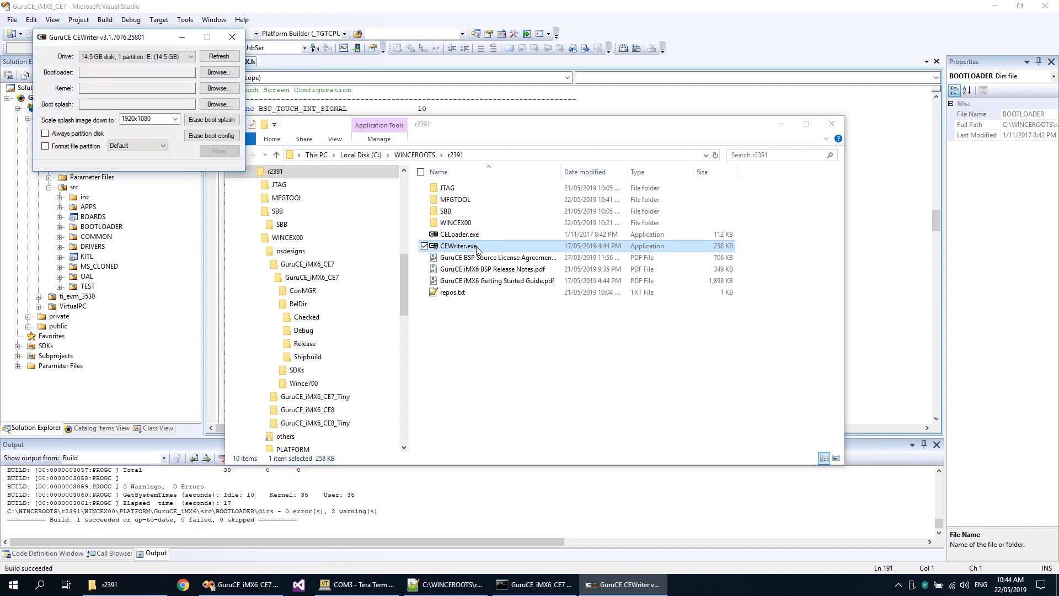
- Choose eboot.bin from the GuruCE_iMX6_CE7 RelDir\Shipbuild folder as CEWriter's bootloader file
click(219, 72)
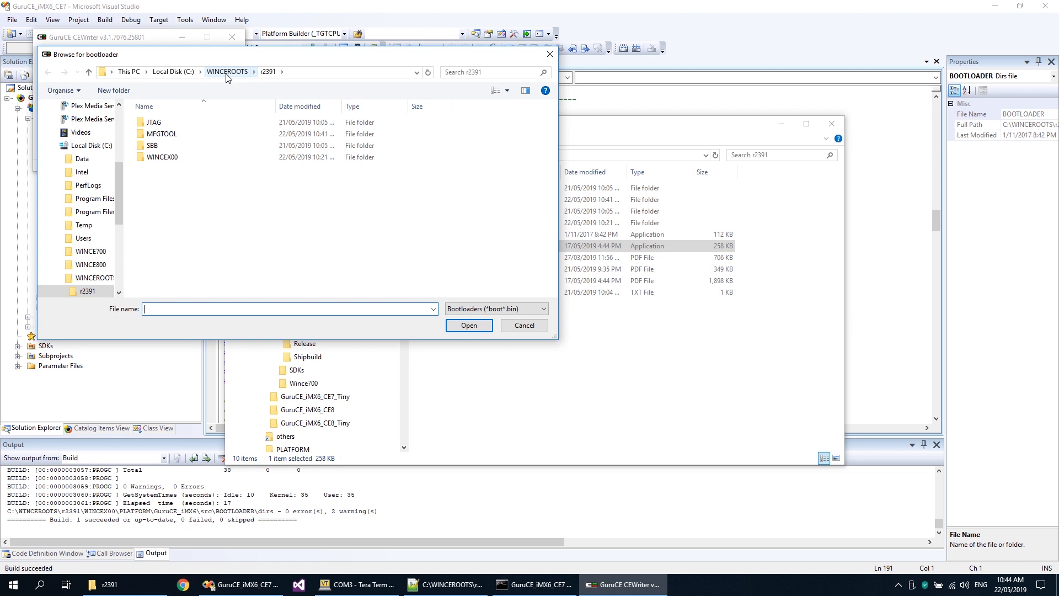
double_click(167, 157)
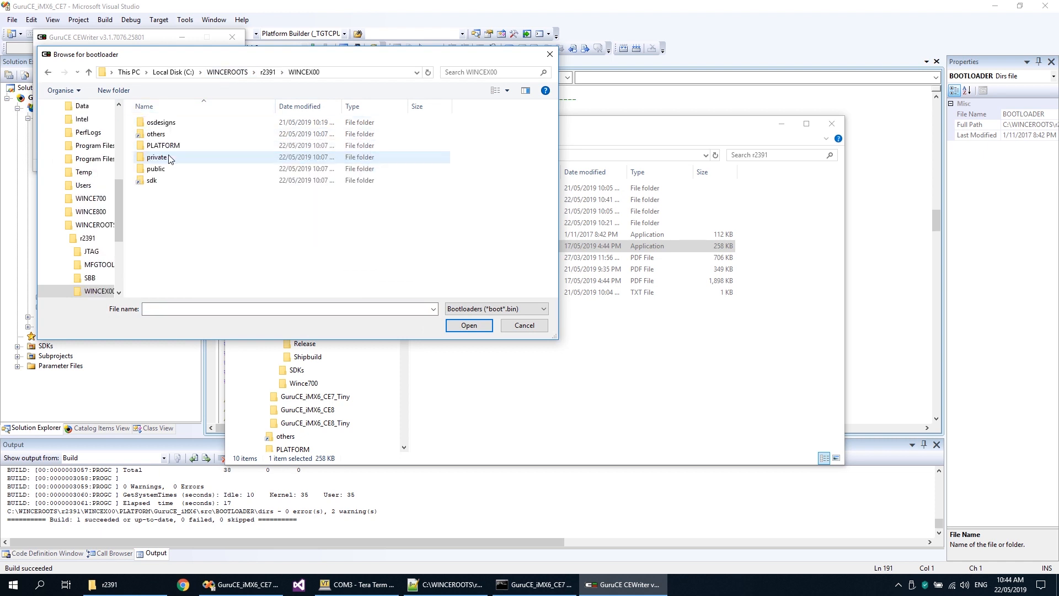
double_click(172, 123)
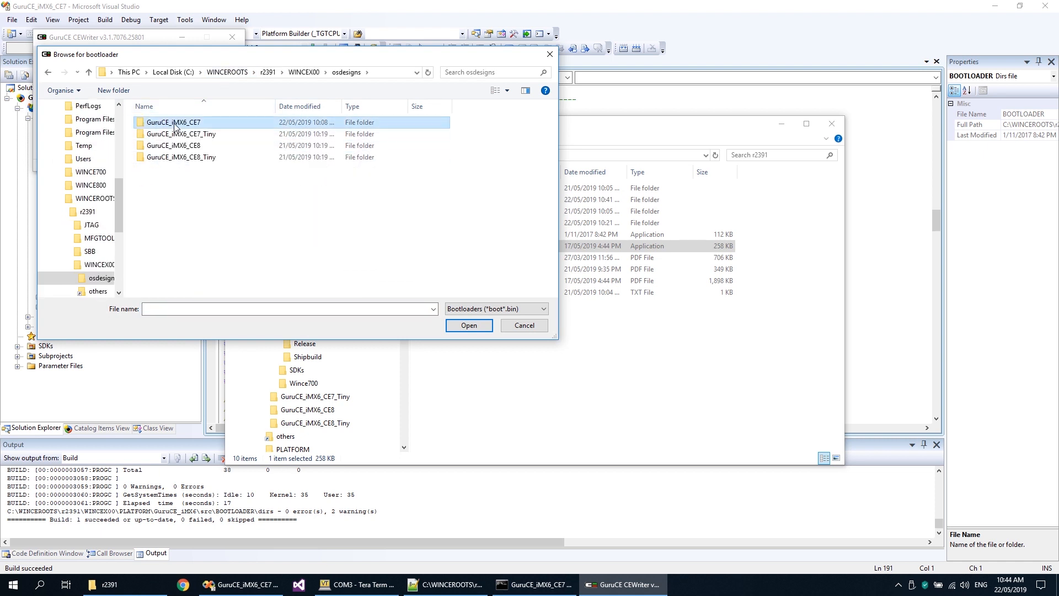
double_click(174, 122)
double_click(174, 122)
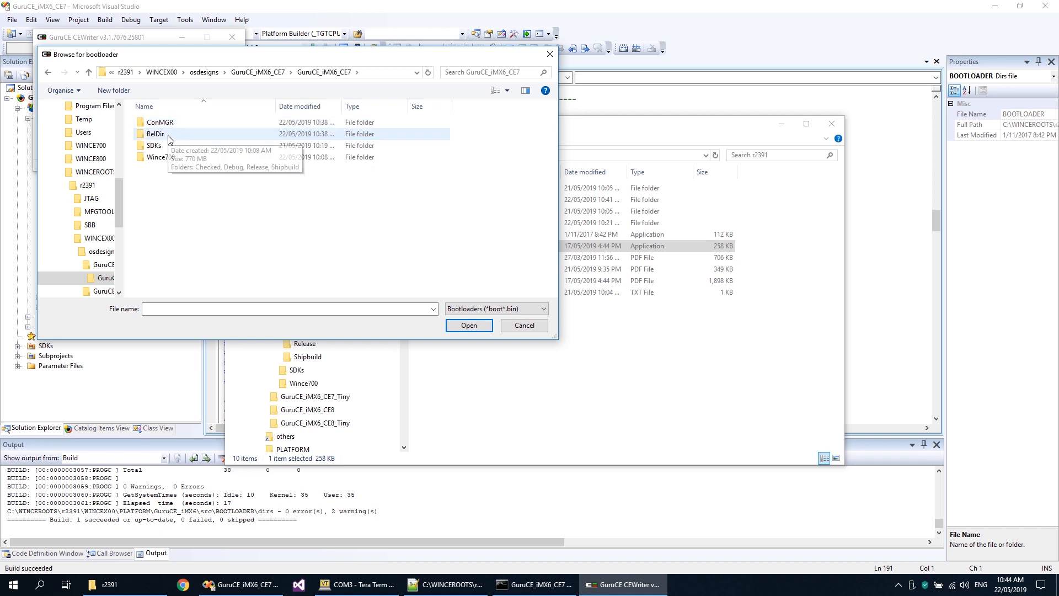
double_click(170, 135)
double_click(163, 157)
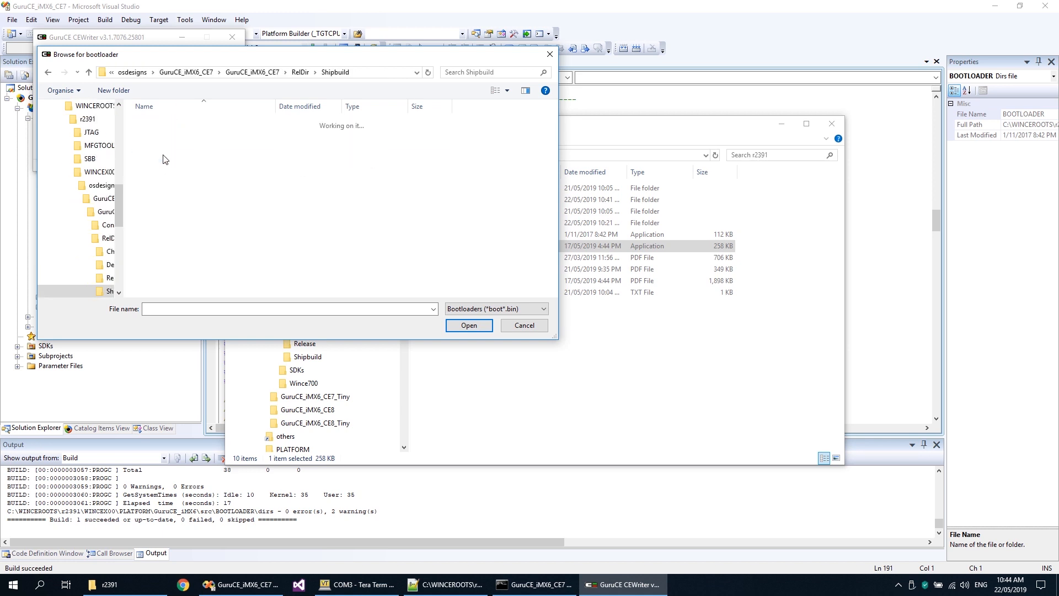
scroll(166, 209, down, 5)
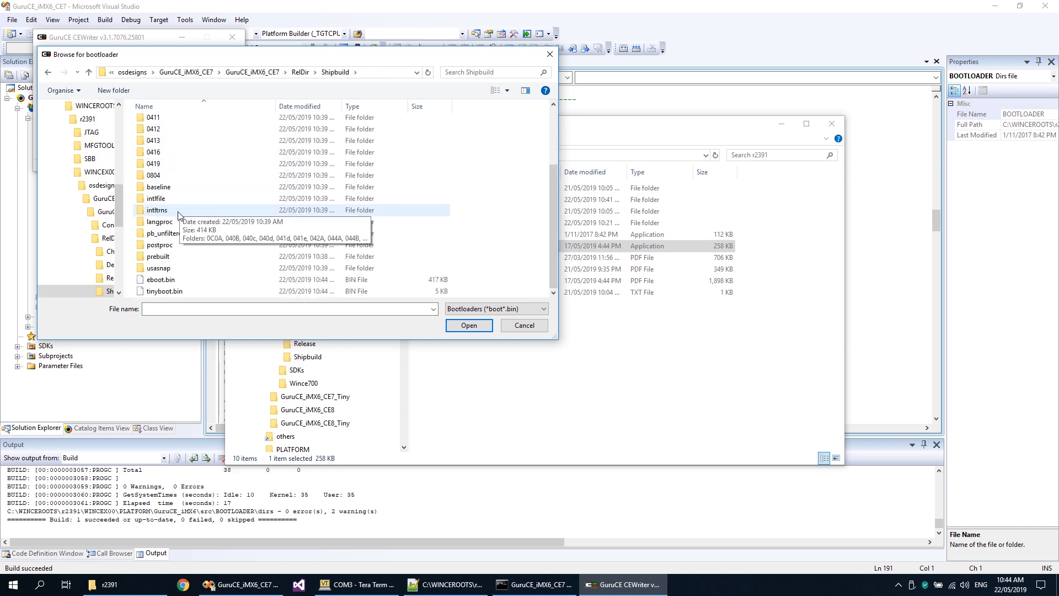
double_click(162, 282)
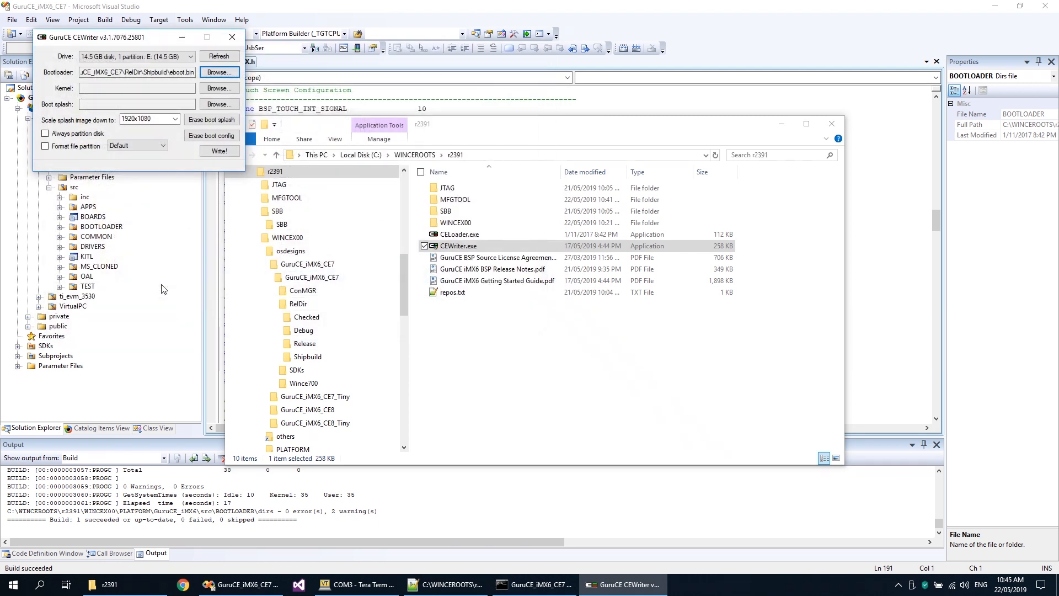
- Choose NKlz4.bin as CEWriter's kernel and logo.bmp as its boot splash, both from the Shipbuild folder
click(213, 91)
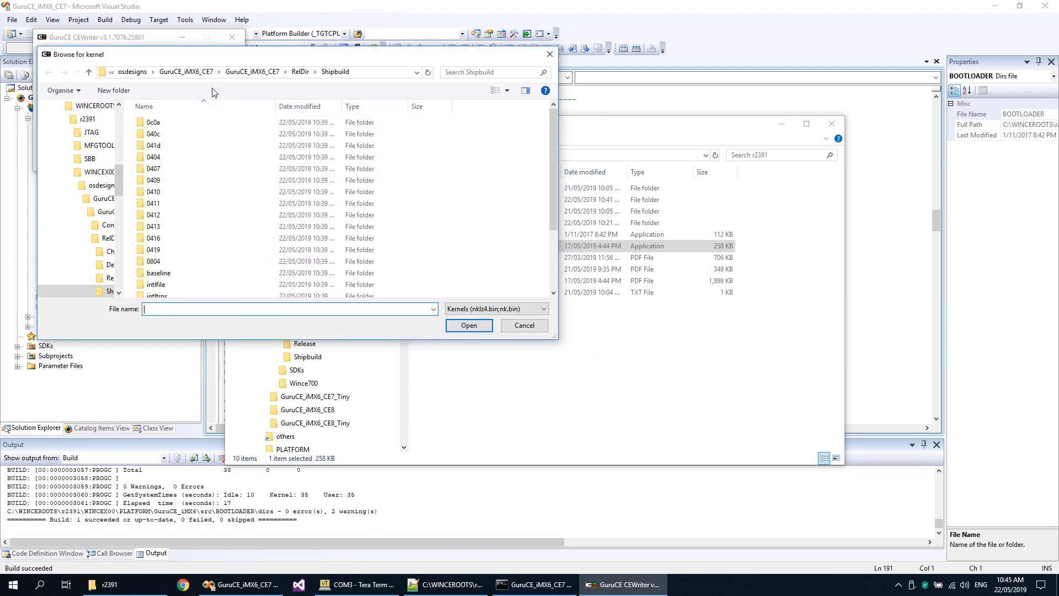
scroll(205, 189, down, 3)
double_click(161, 290)
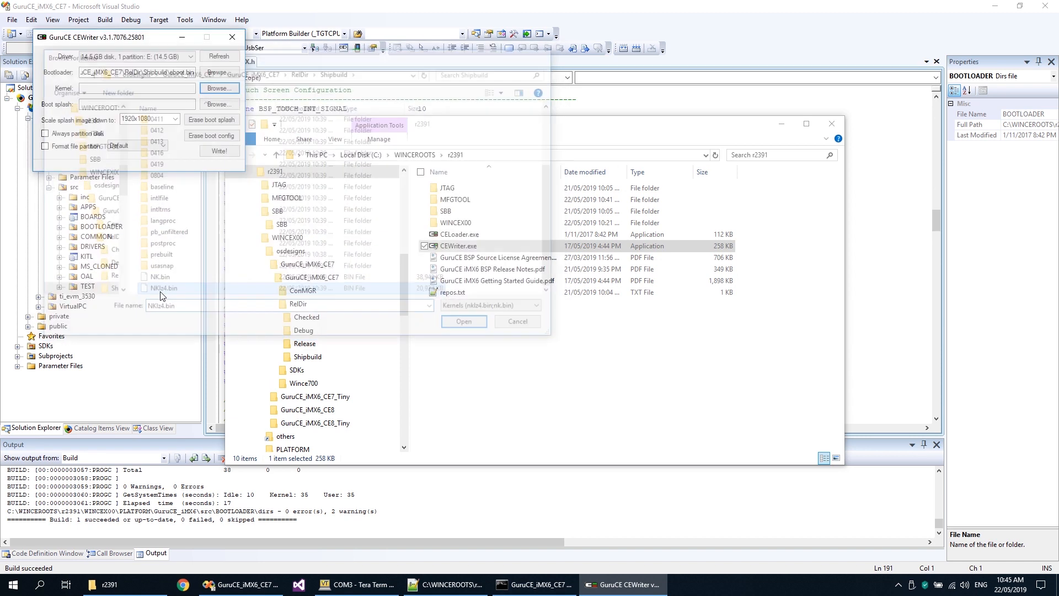
click(208, 107)
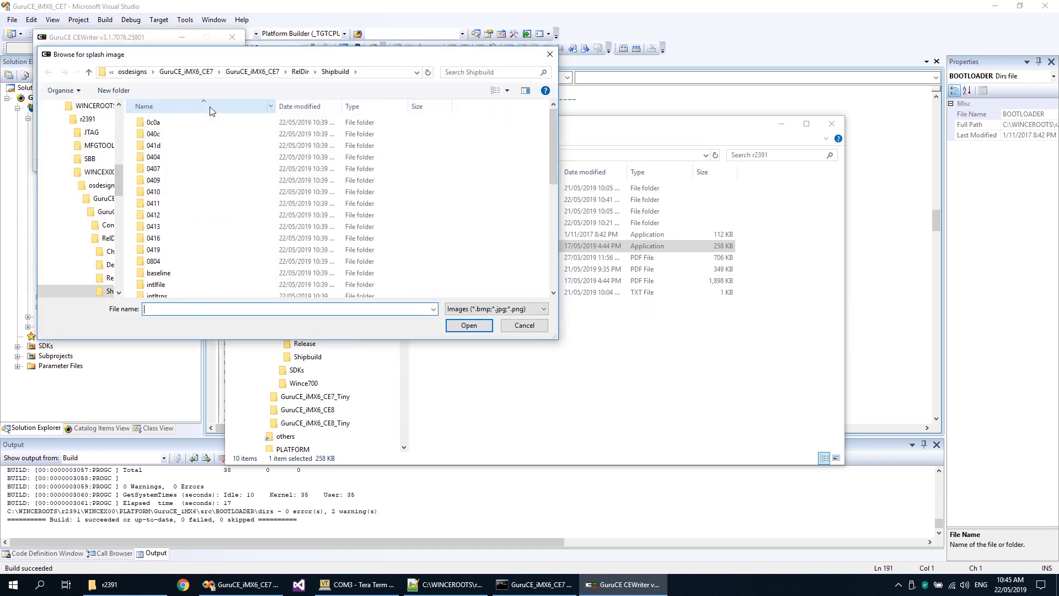
scroll(208, 209, down, 3)
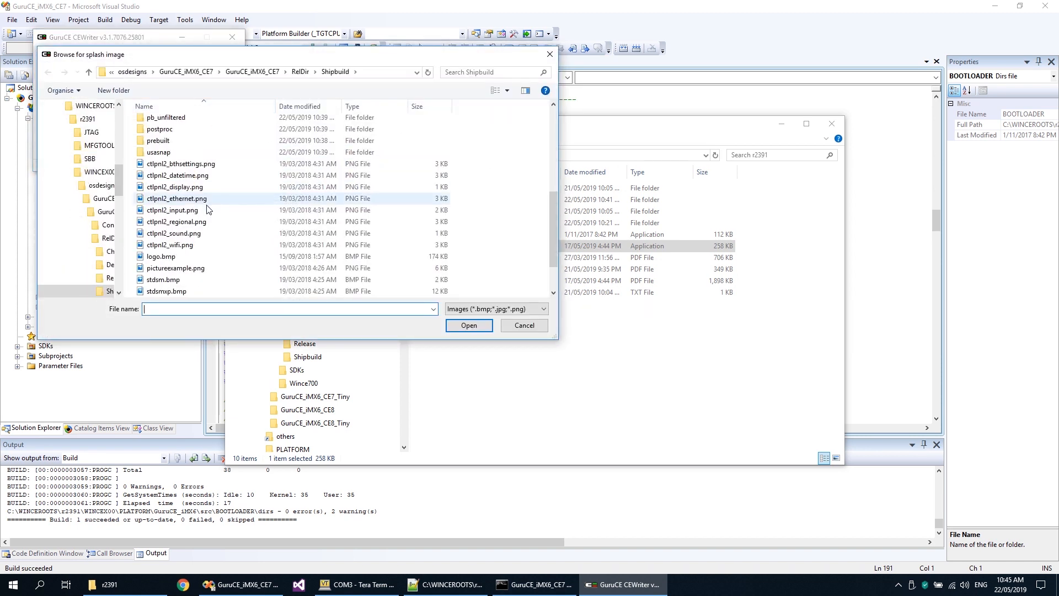
double_click(167, 256)
- Write the selected files to the 14.5 GB disk, accepting its re-partitioning, and eject USB Drive (E:)
click(173, 57)
click(173, 58)
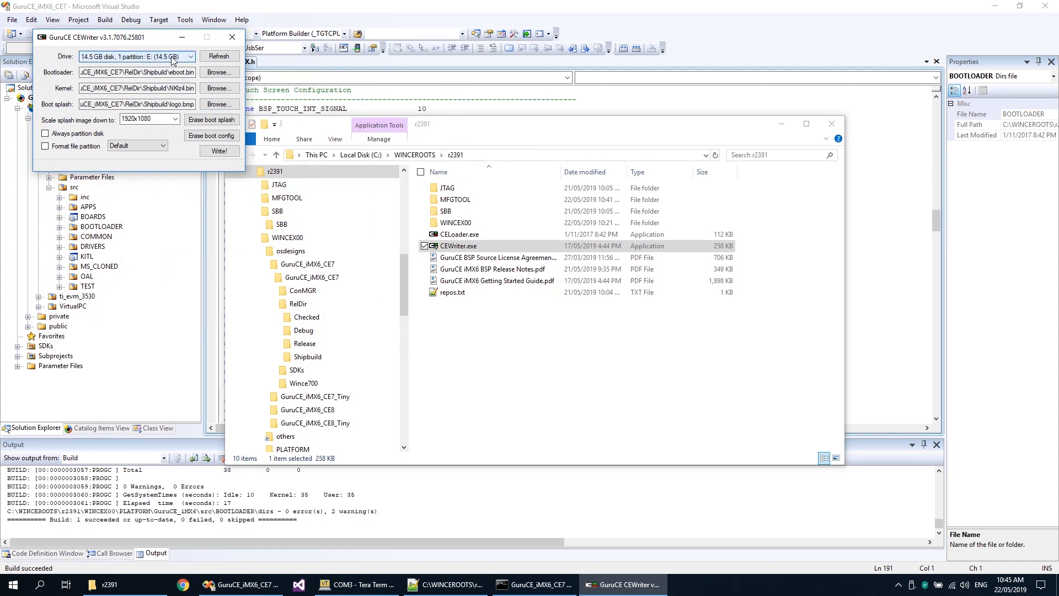
click(220, 152)
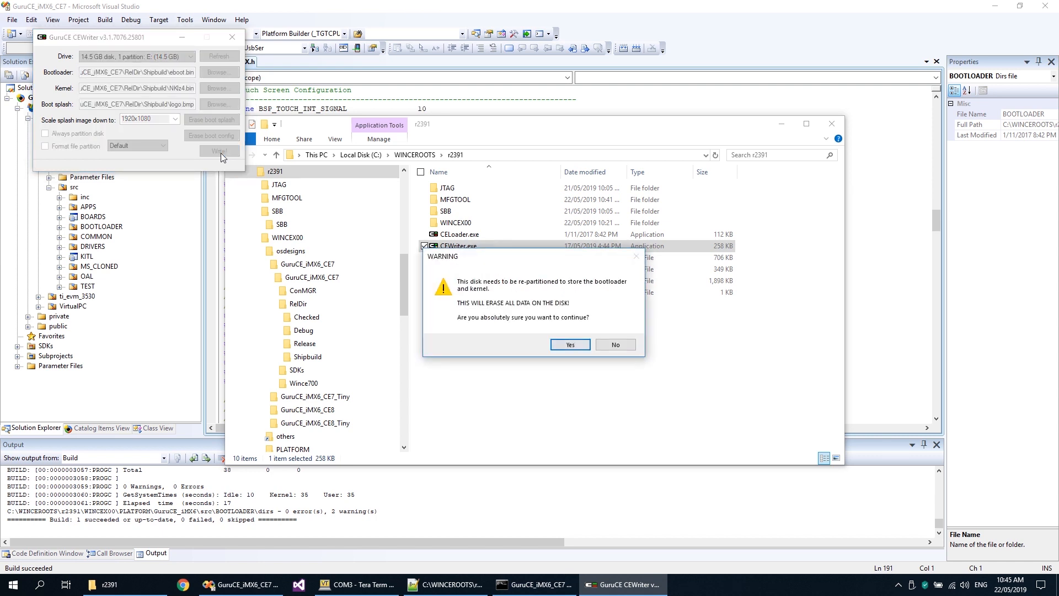
click(572, 345)
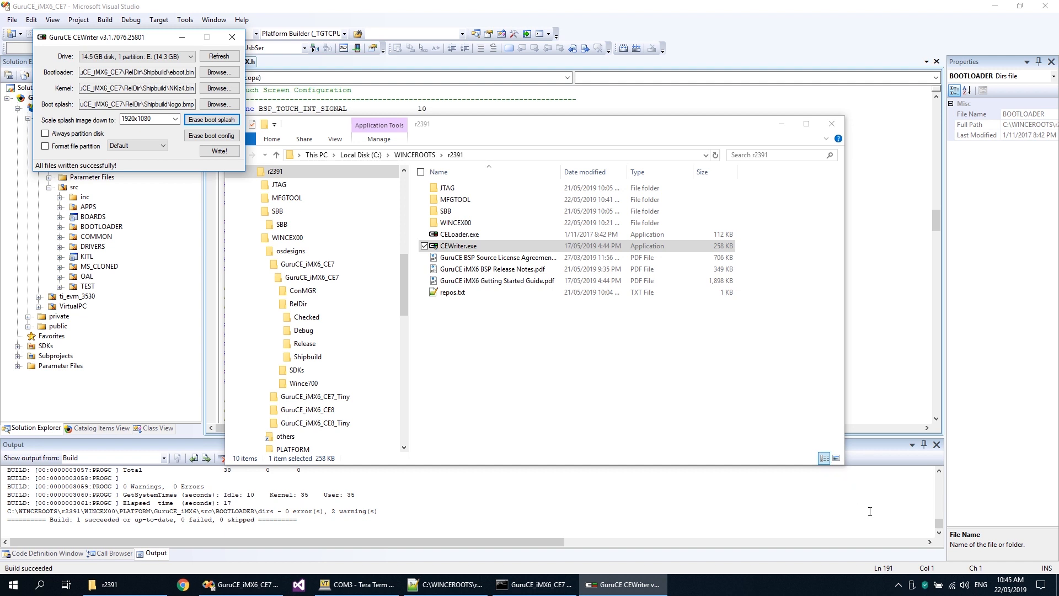
click(911, 585)
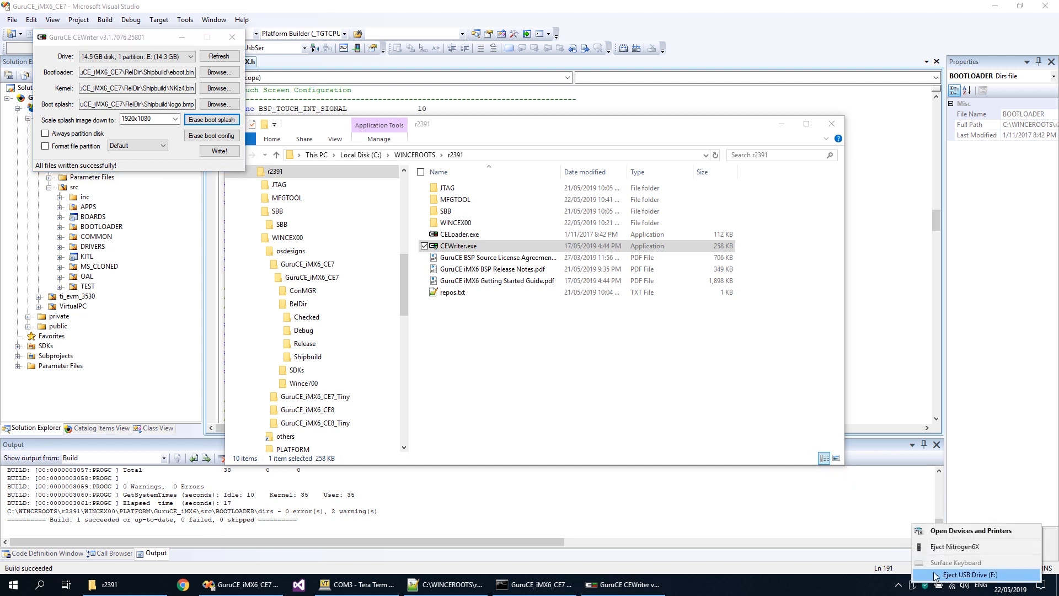
click(936, 575)
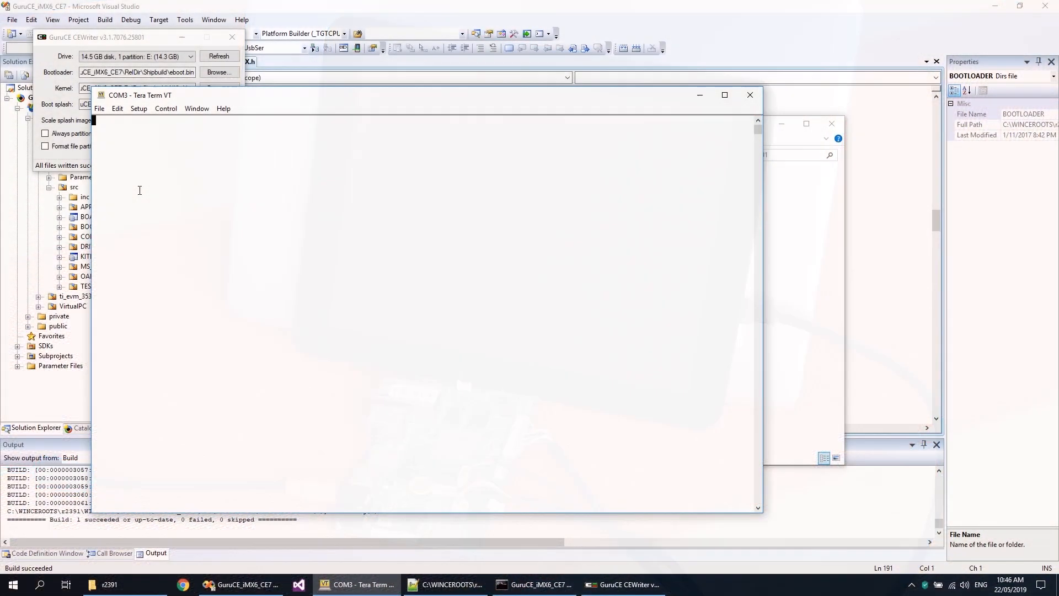
- Cancel the automatic image launch in Tera Term to enter the bootloader's Main menu, and check the boot source line
key(space)
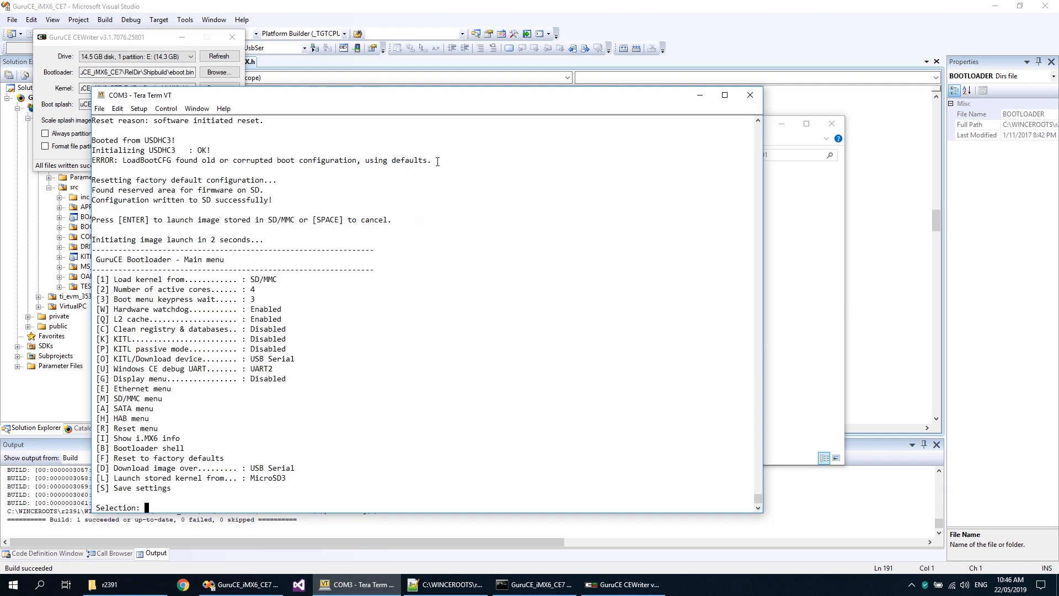
drag(178, 140, 91, 142)
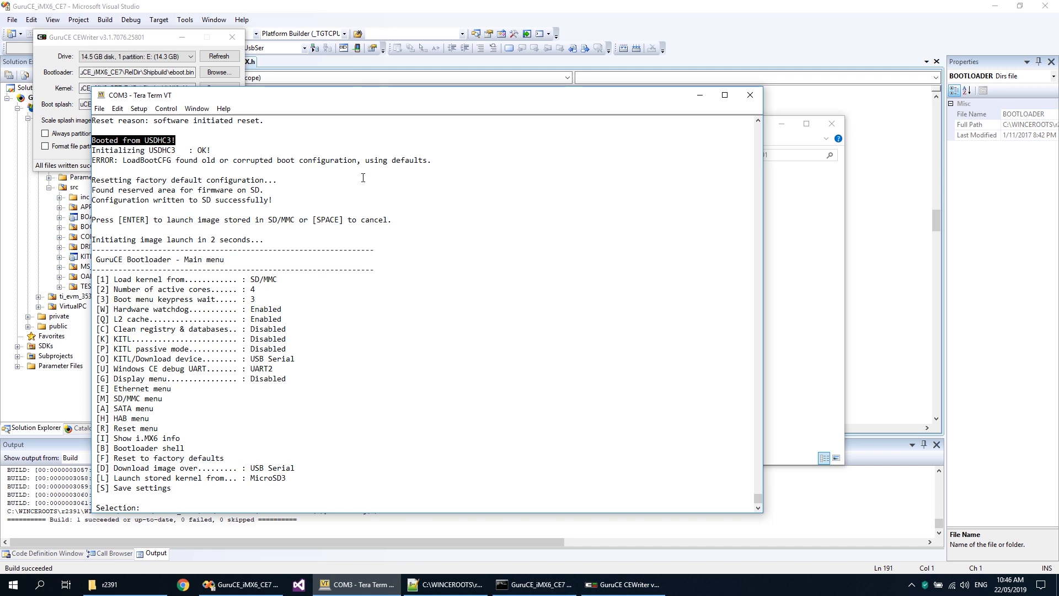
click(350, 365)
- Set the primary display to LVDS0 1024x768 18bpp in the bootloader's Display menu
text(g)
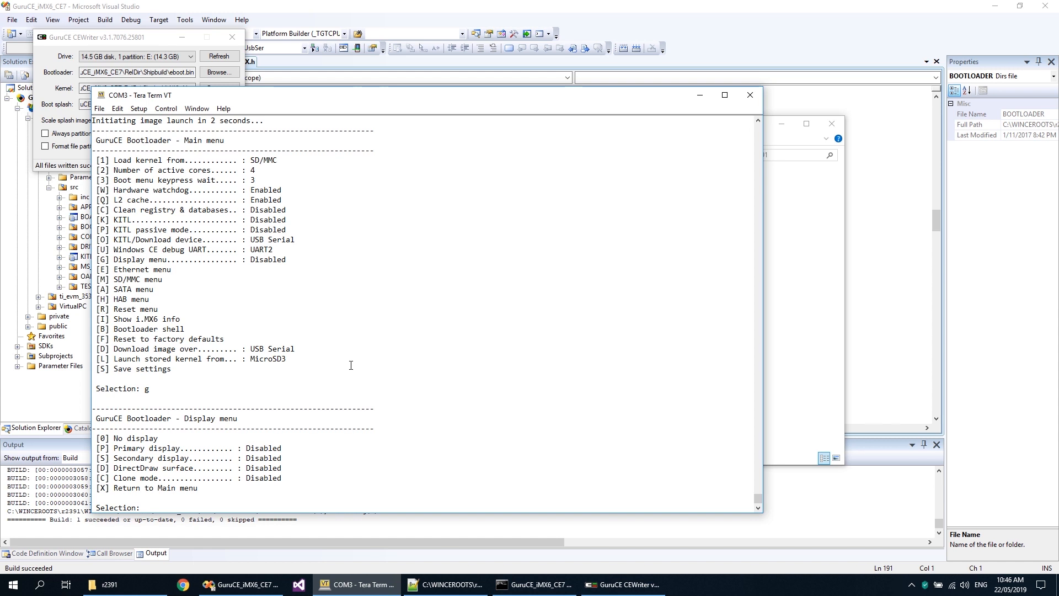
text(p)
text(2)
text(4)
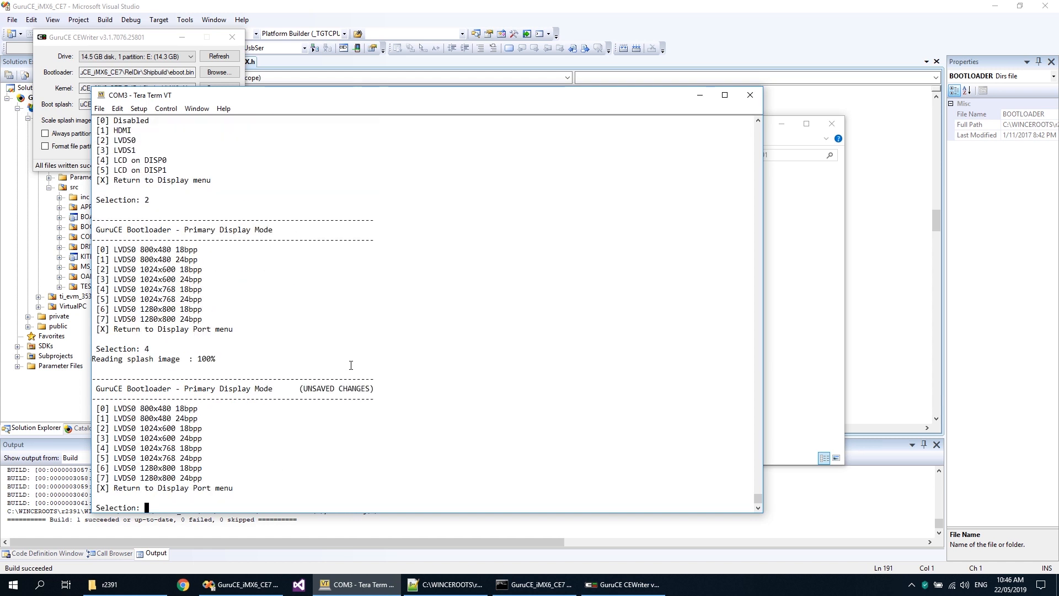
text(x)
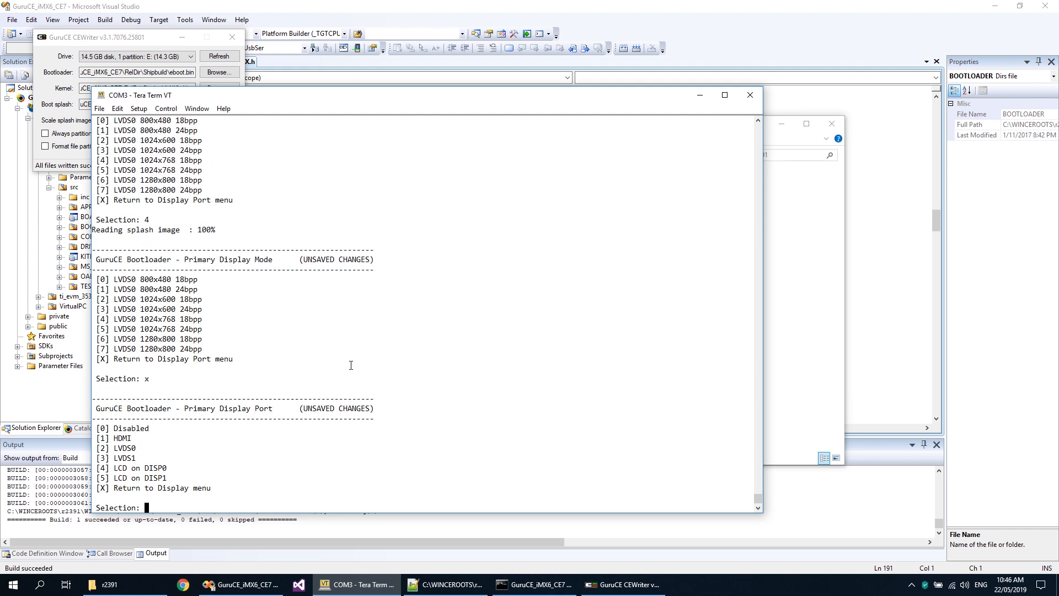
text(x)
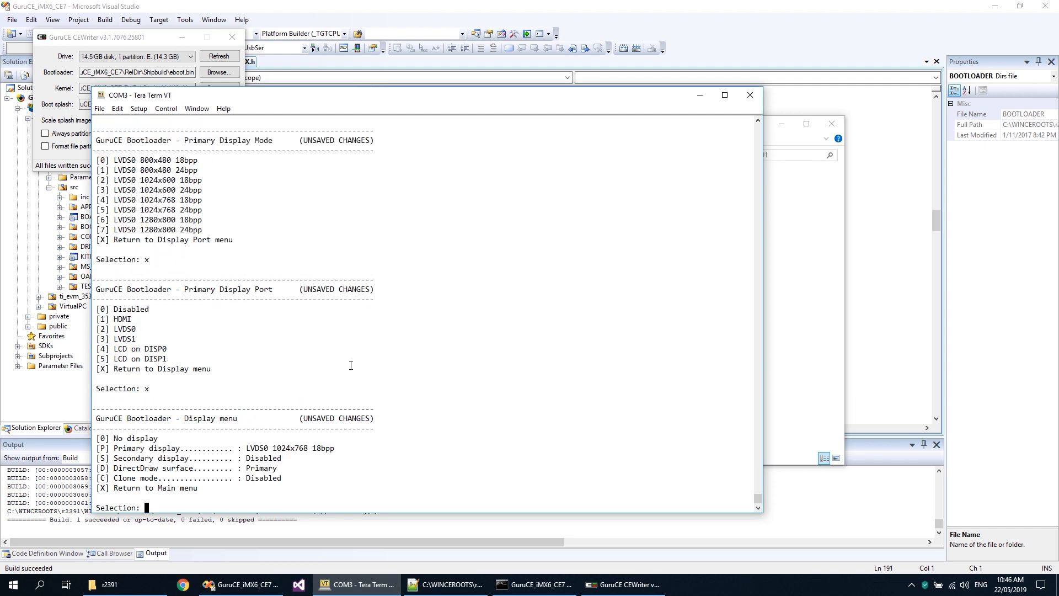
- Set the secondary display to HDMI 1920x1080 and enable clone mode from primary to secondary, returning to the Main menu
text(s1)
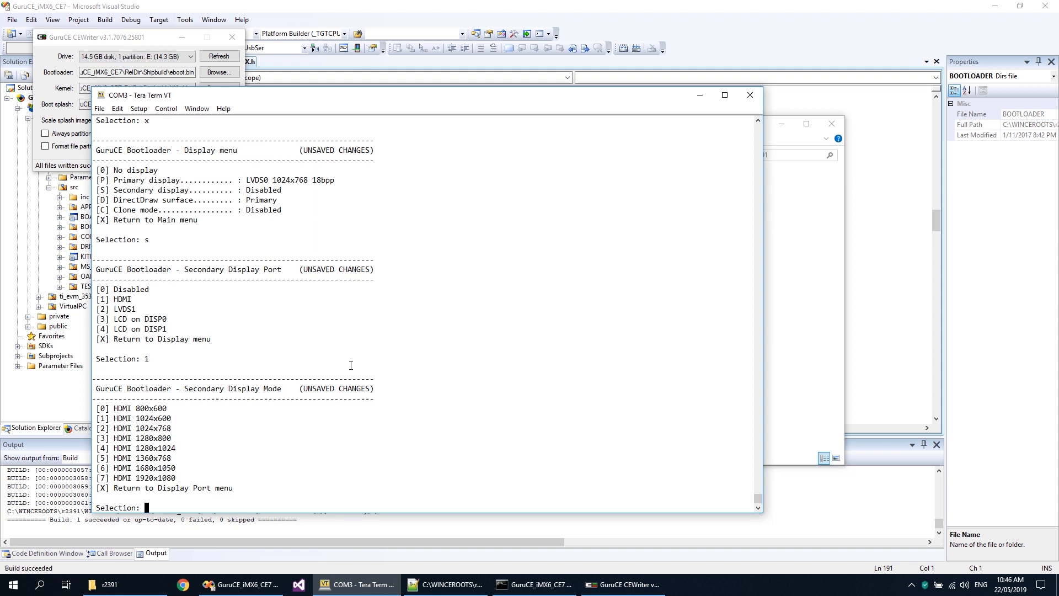
text(7)
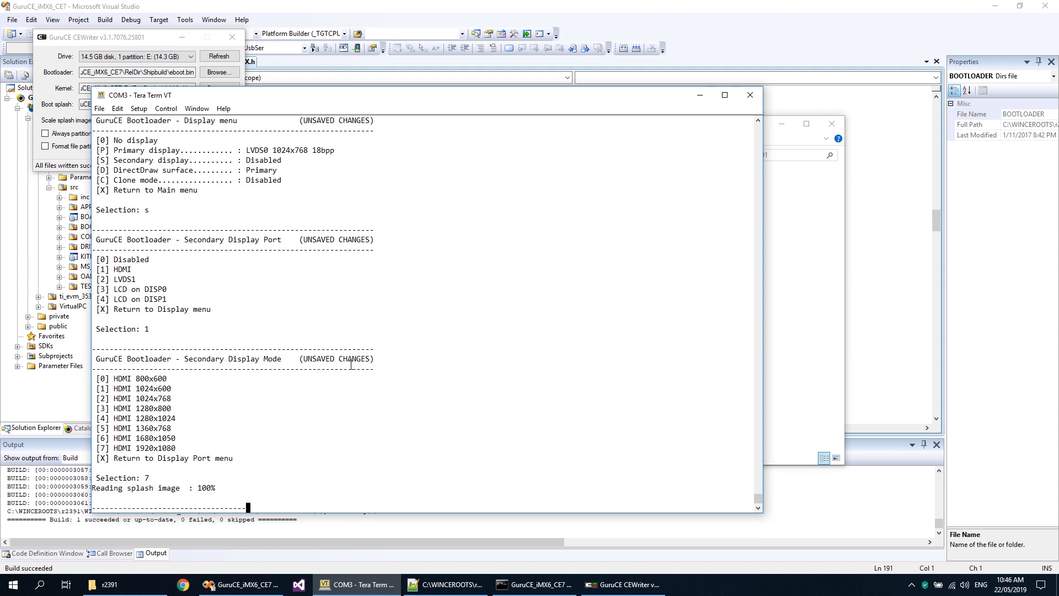
text(x)
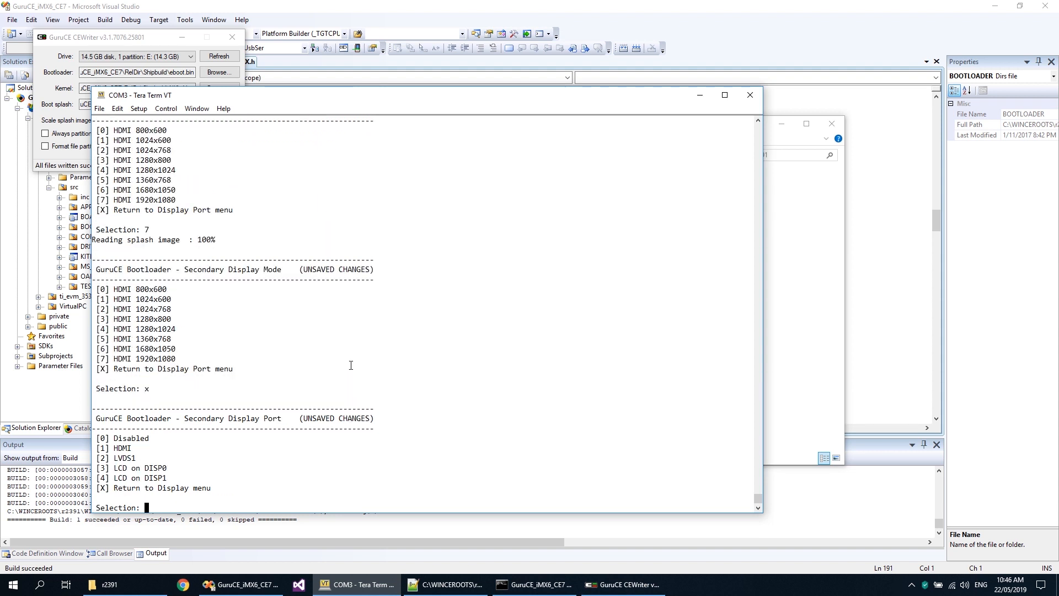
text(x)
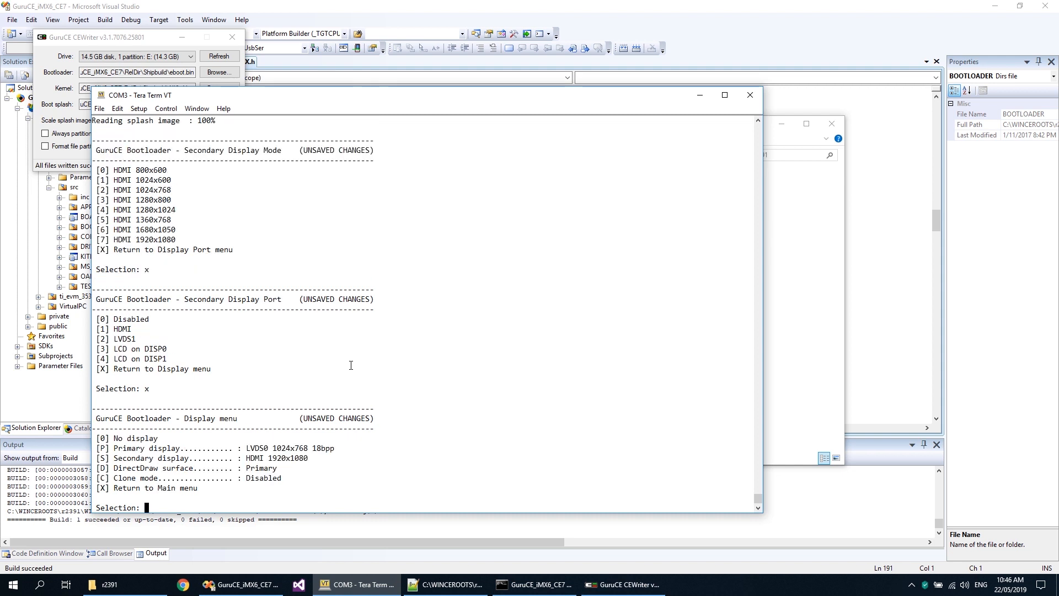
text(c)
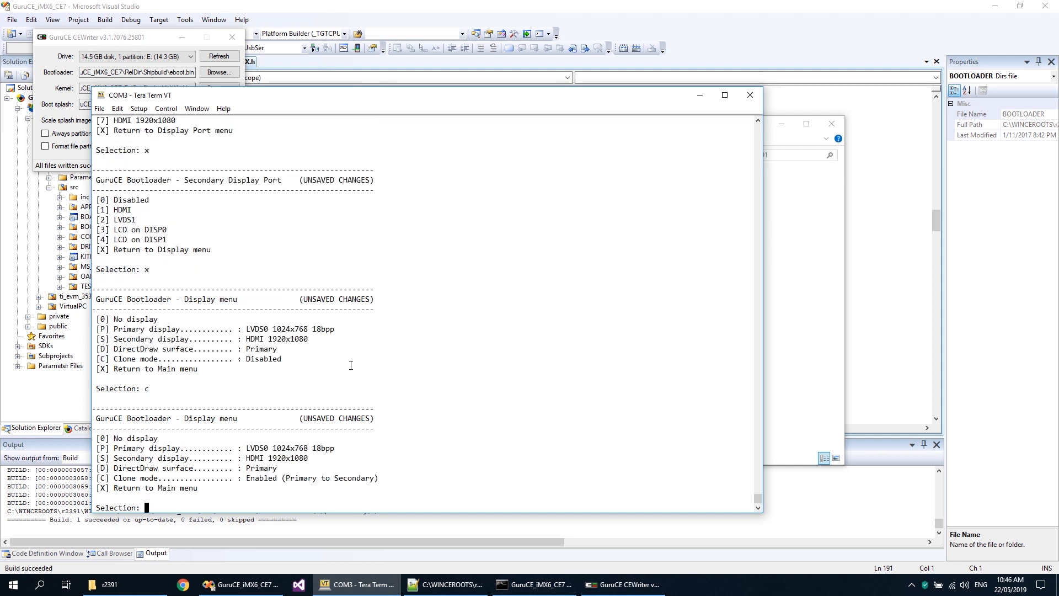
text(x)
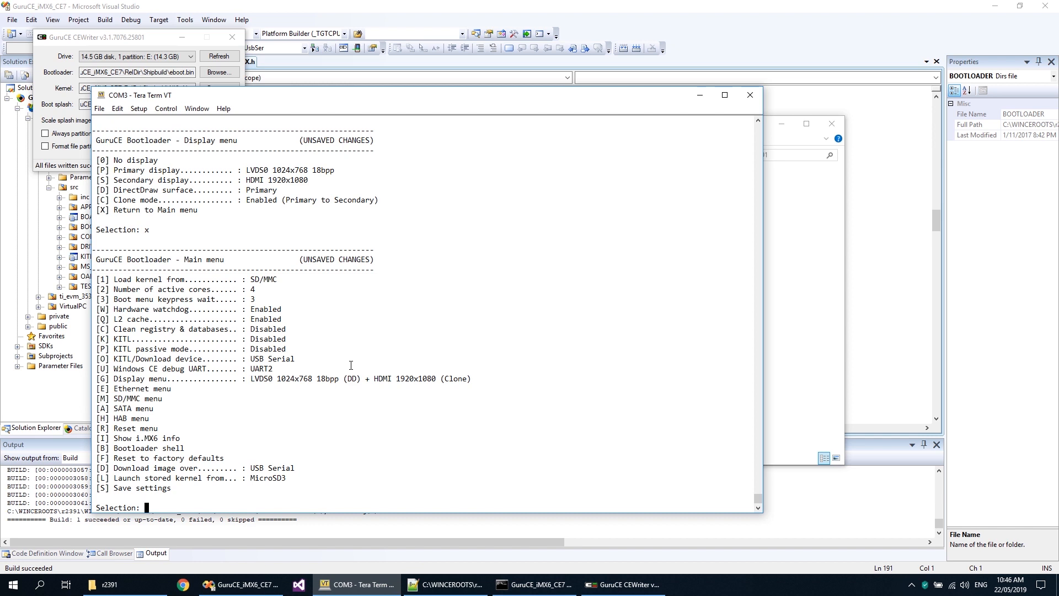
- Review the ENET1 network configuration without changing it, and save the bootloader settings
text(e)
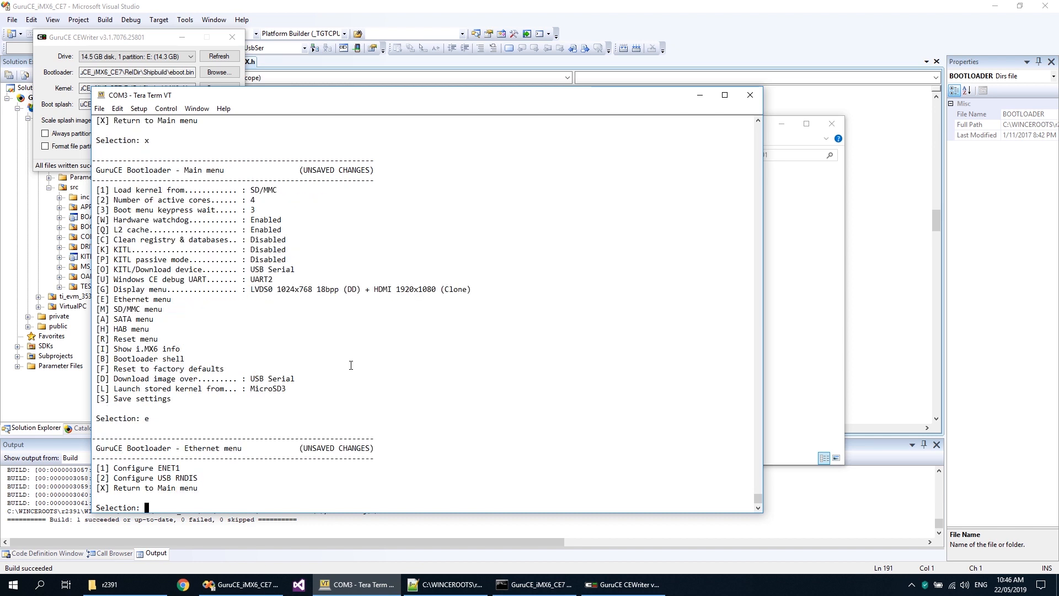
text(1)
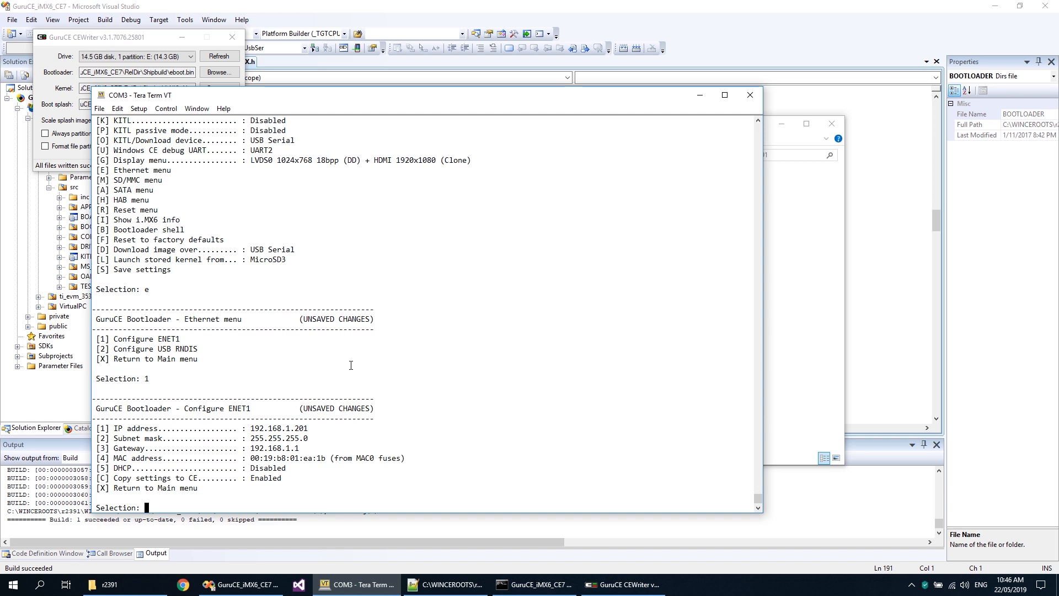
text(x)
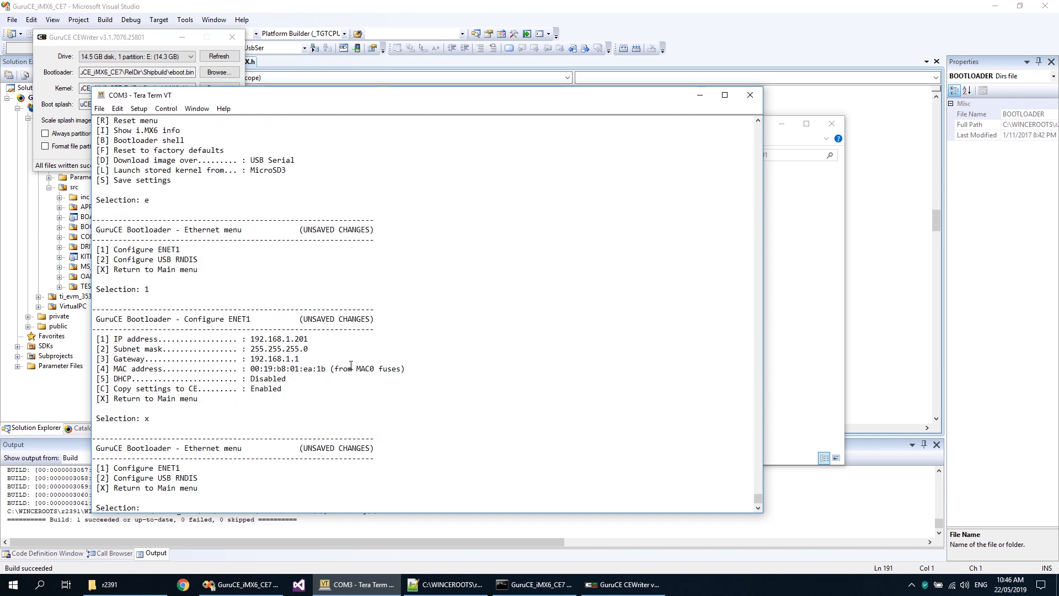
text(x)
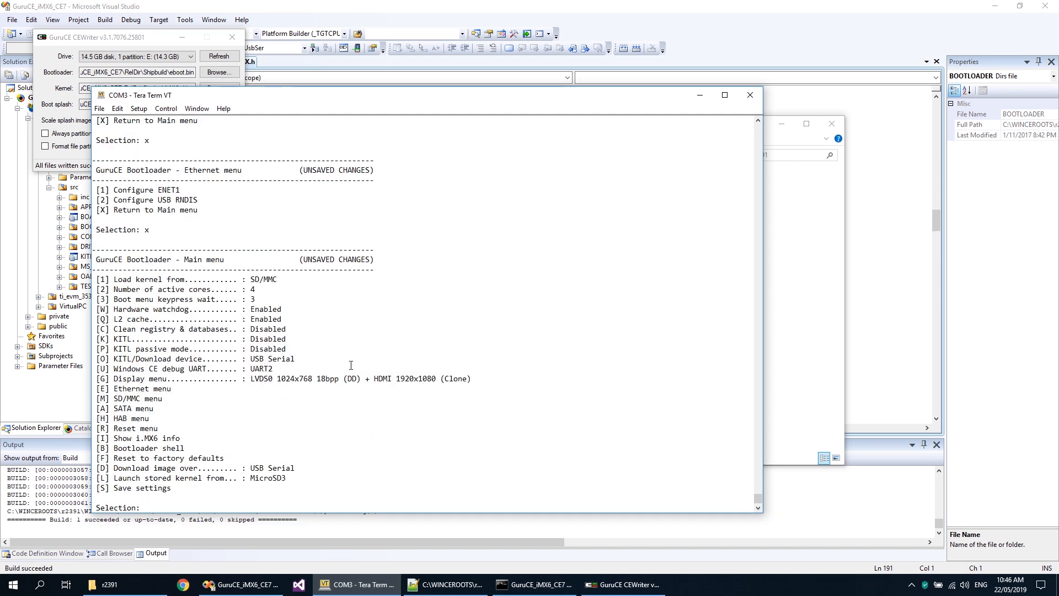
text(s)
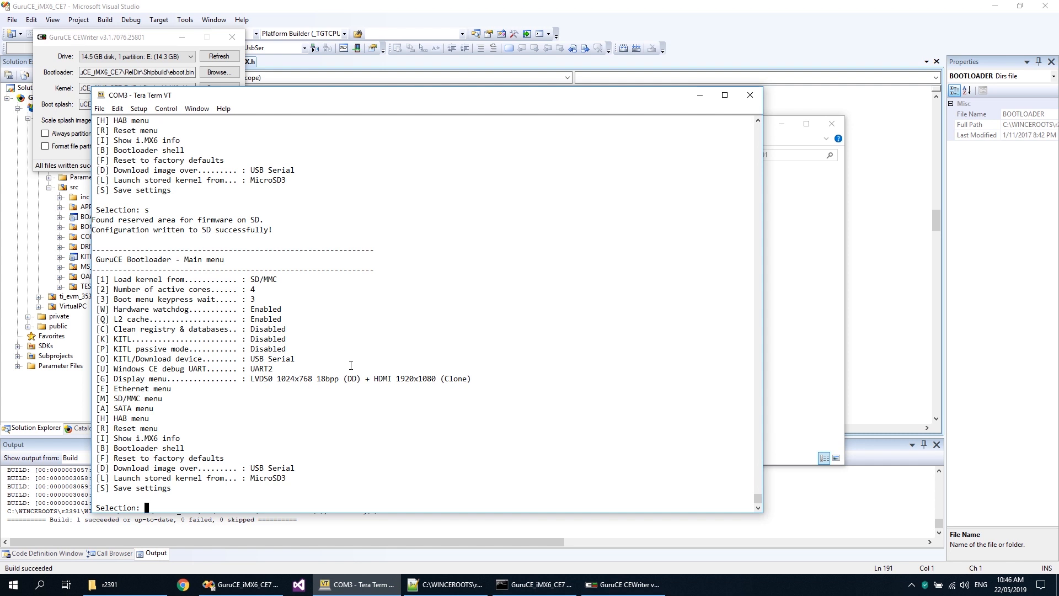
- Check the HAB events in the bootloader's HAB menu and start Write SRK fuses up to its confirmation prompt
text(h)
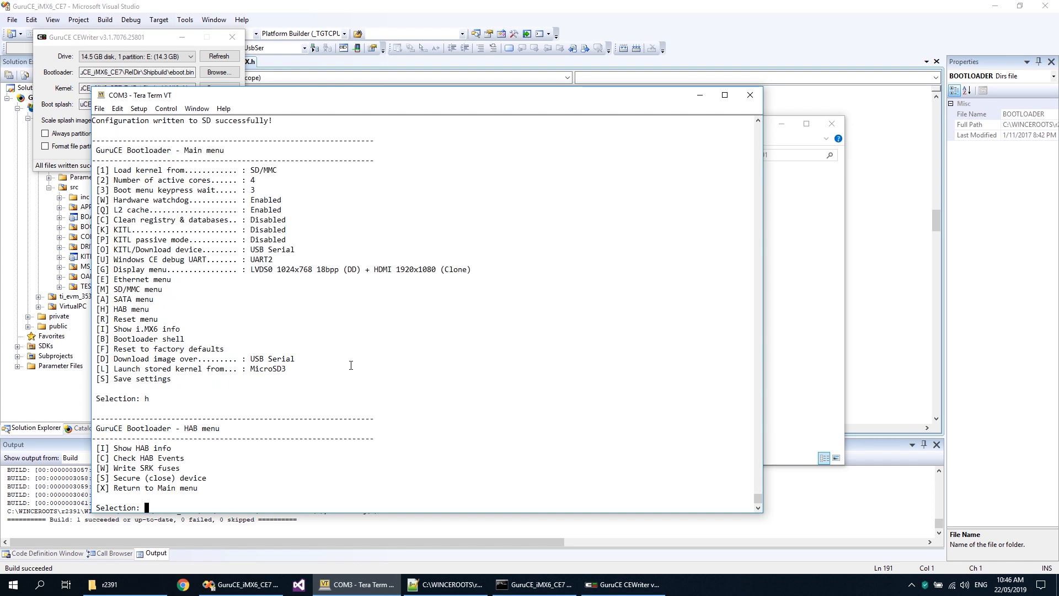
text(c)
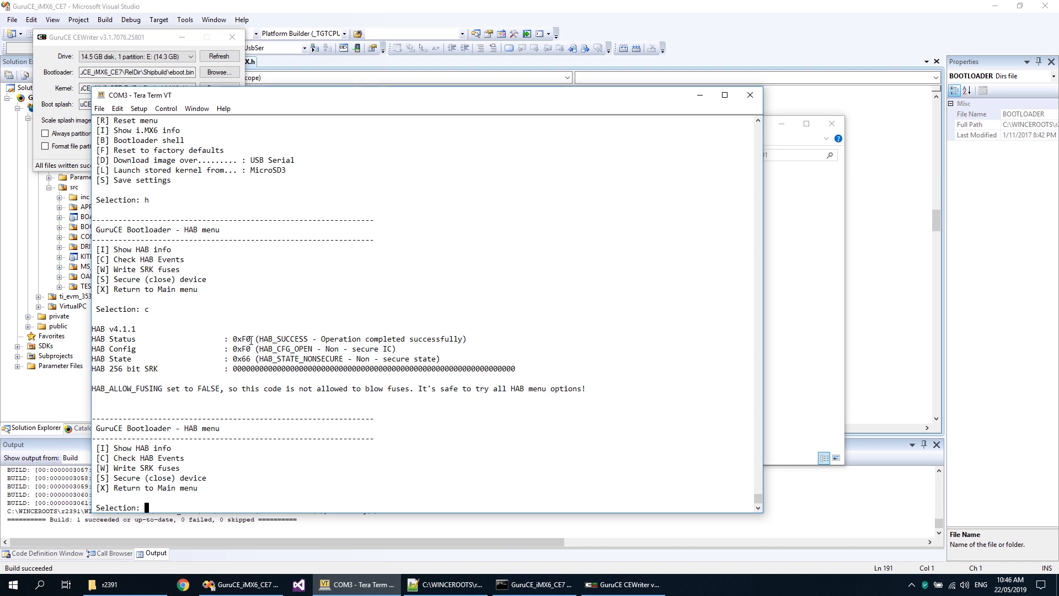
text(w)
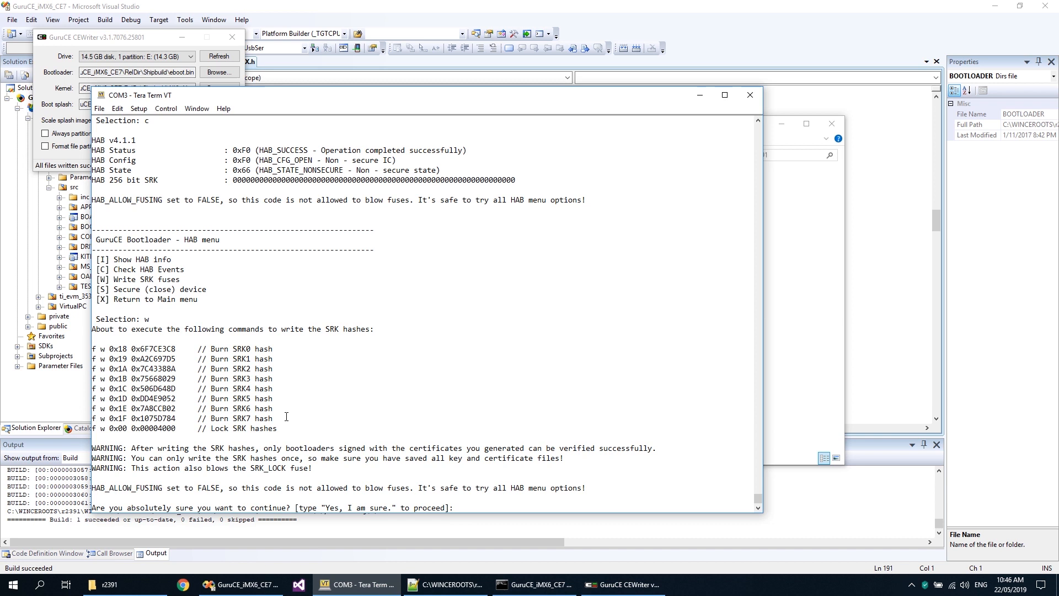
- Read the Phase 5 SRK fuse programming instructions in the HABv4 readme.txt in Notepad++, marking the fuse_cmds command
click(452, 586)
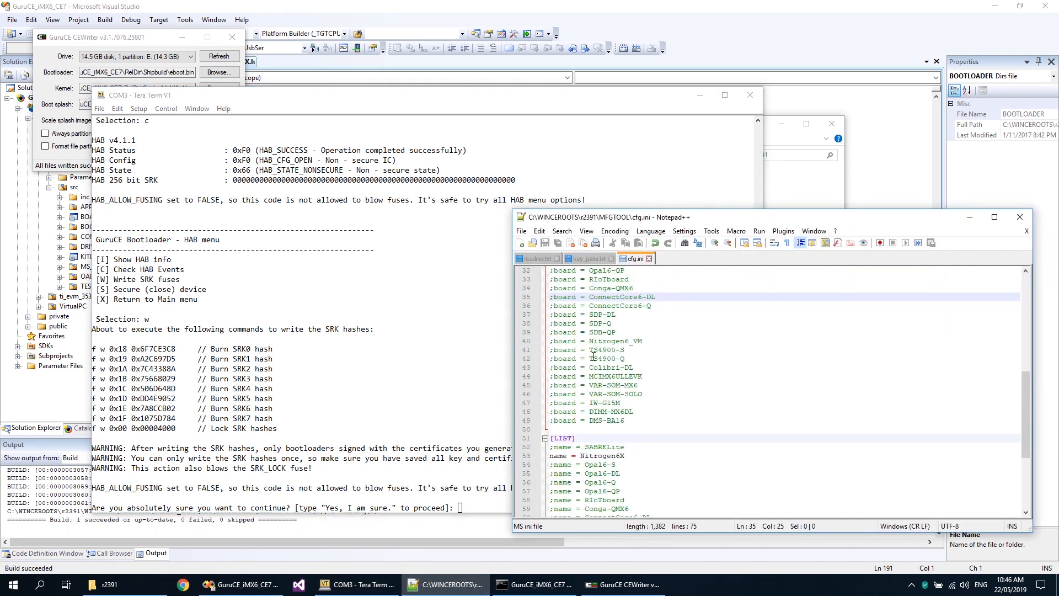
click(535, 259)
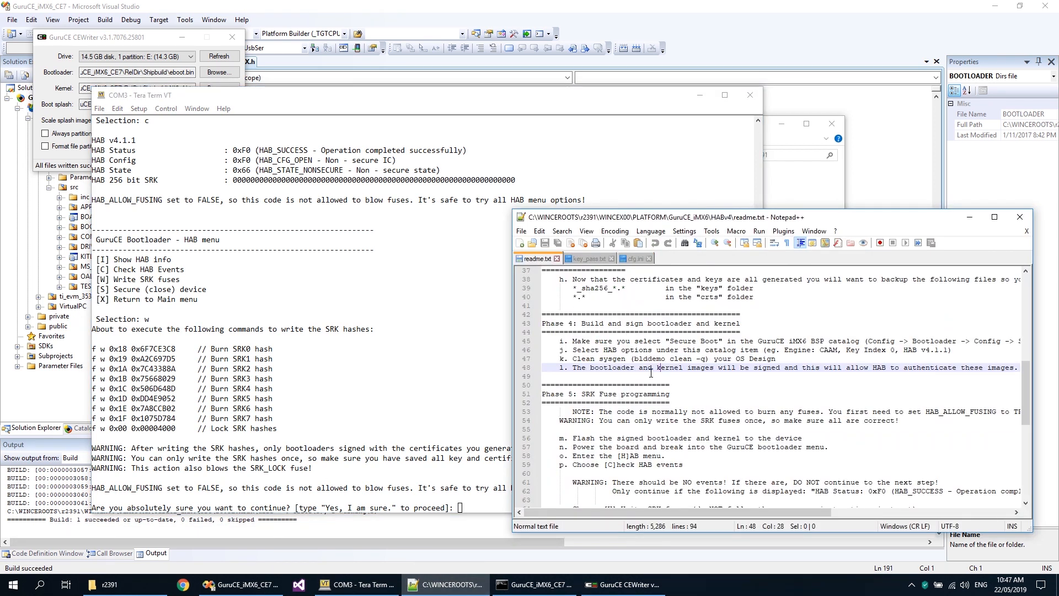
scroll(650, 373, down, 3)
scroll(650, 381, down, 1)
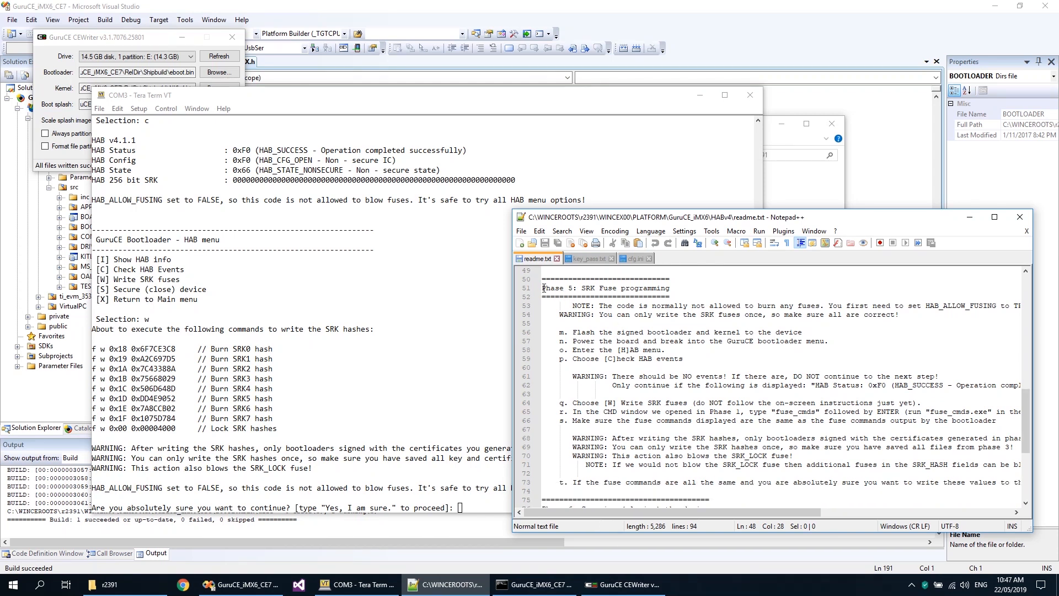
drag(543, 288, 800, 424)
click(779, 403)
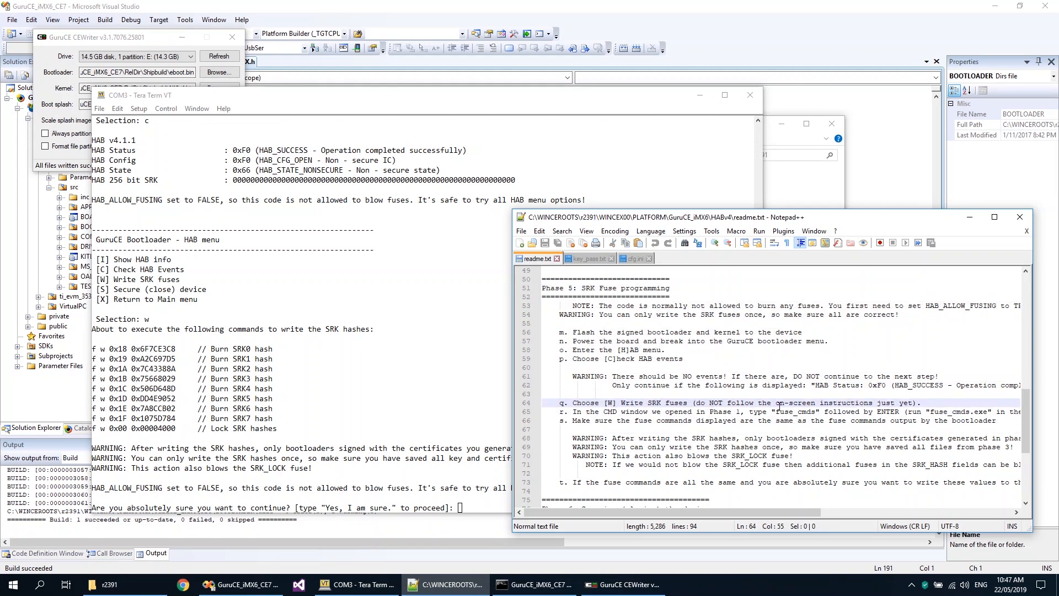
scroll(778, 415, down, 1)
double_click(794, 385)
- Run fuse_cmds in the Shipbuild command window and place its output beside the bootloader's SRK fuse commands for comparison
click(532, 584)
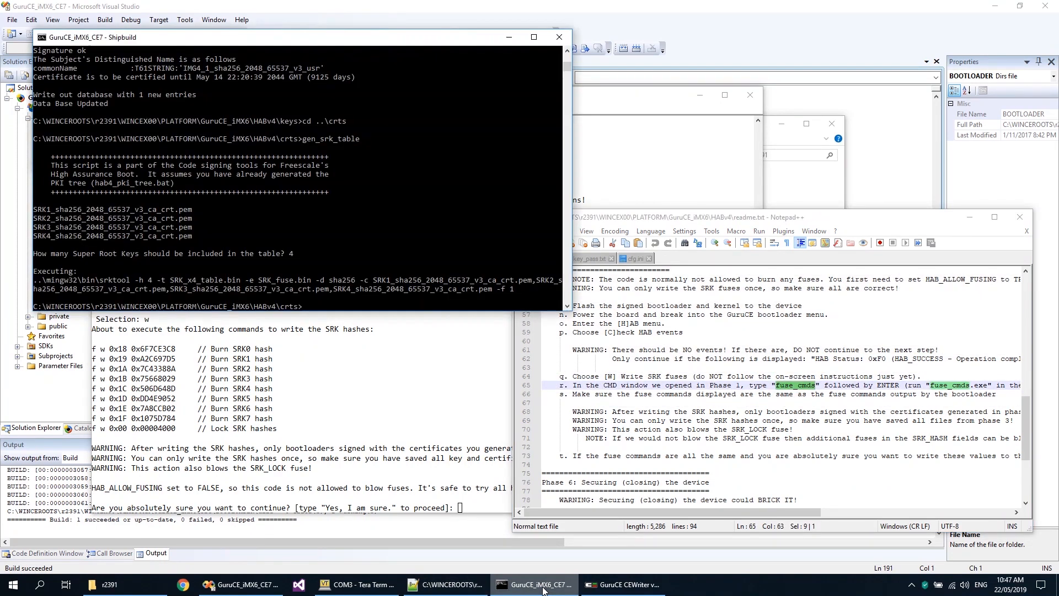
click(432, 305)
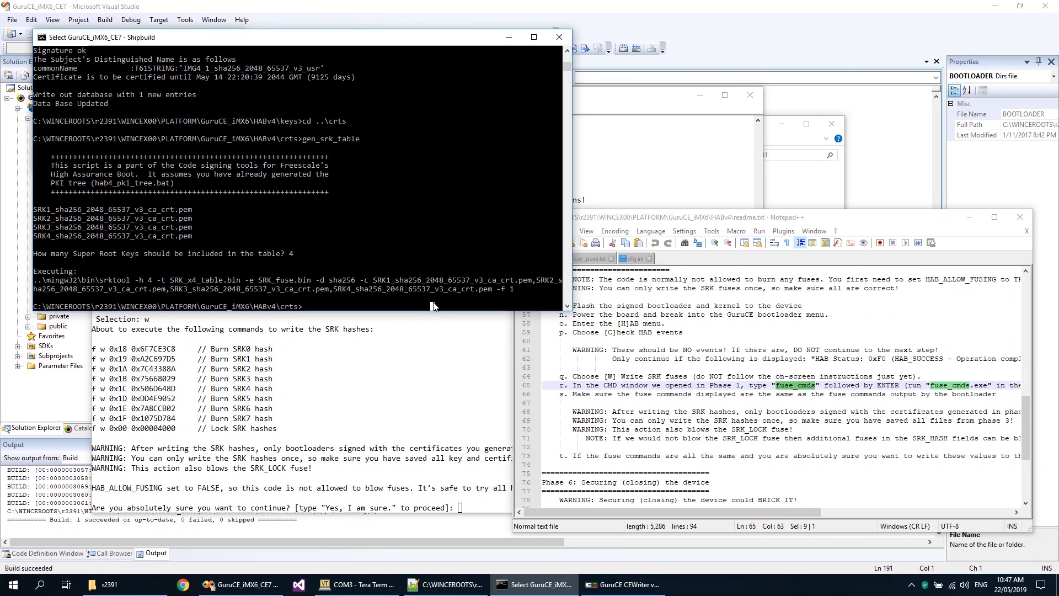
text(fuse_cmds)
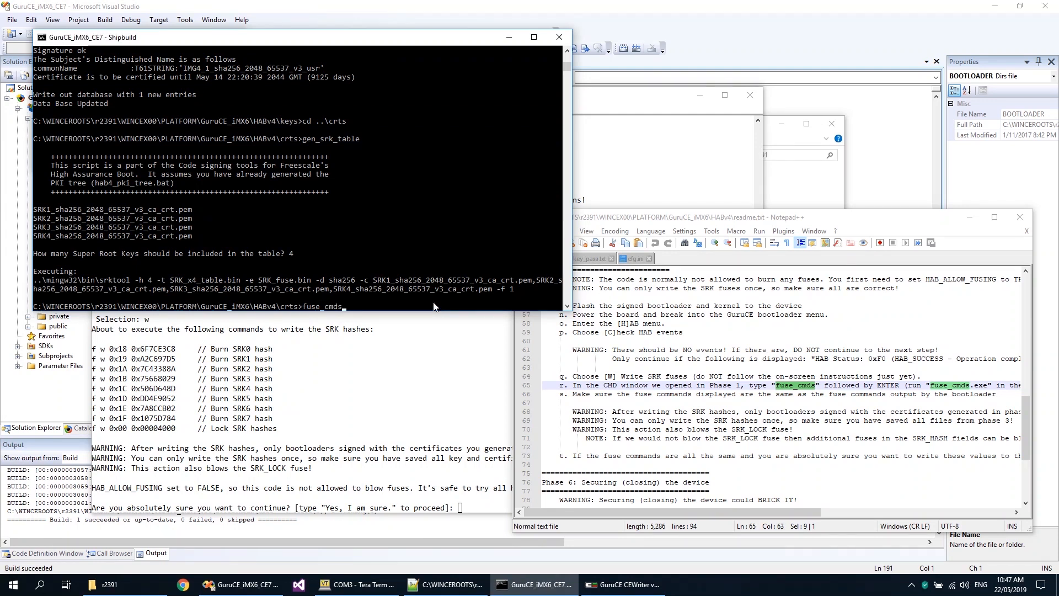
key(Return)
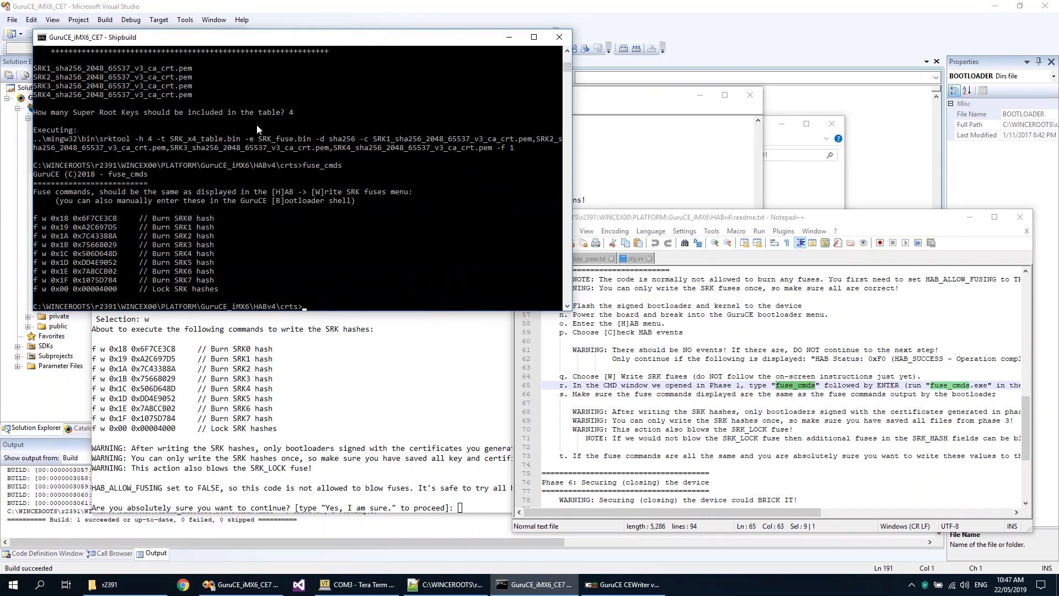
drag(176, 39, 426, 172)
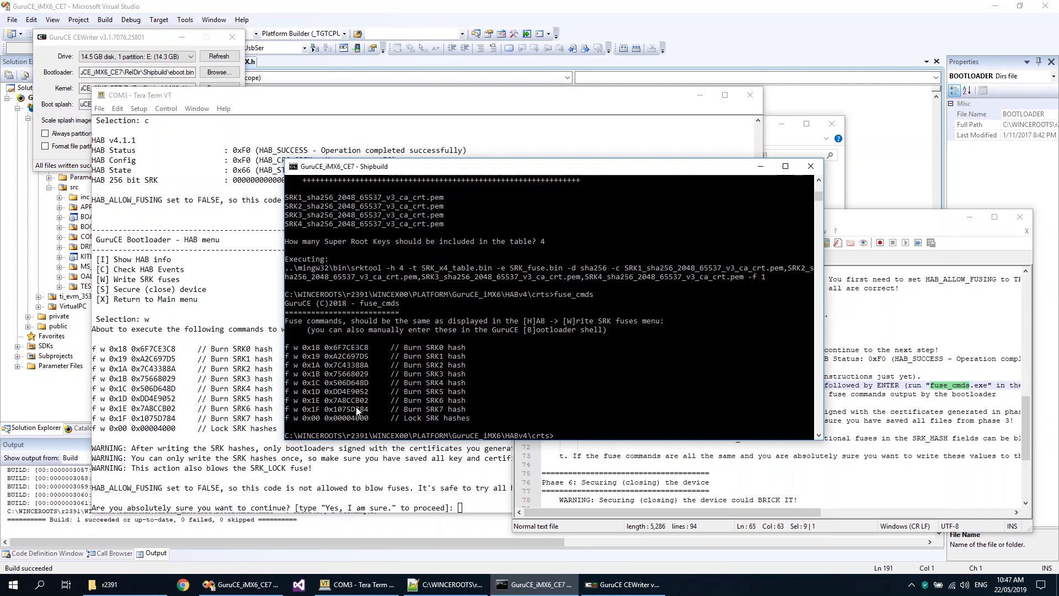
- Confirm writing the SRK fuses in the Tera Term bootloader session with "Yes, I am sure." and continue to the Main menu
click(356, 117)
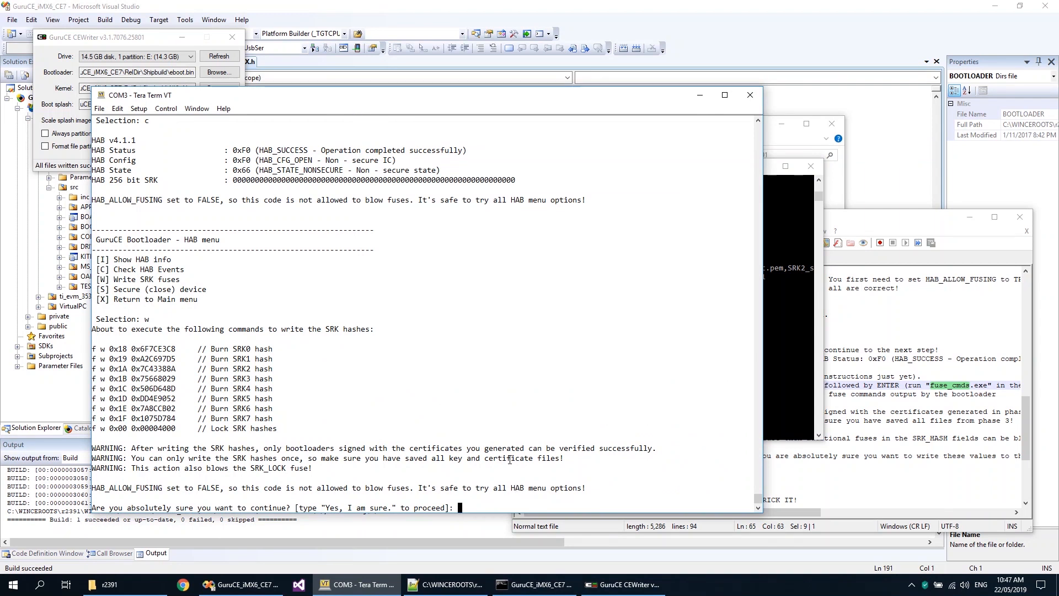
text(Yes, I am sure.)
key(Return)
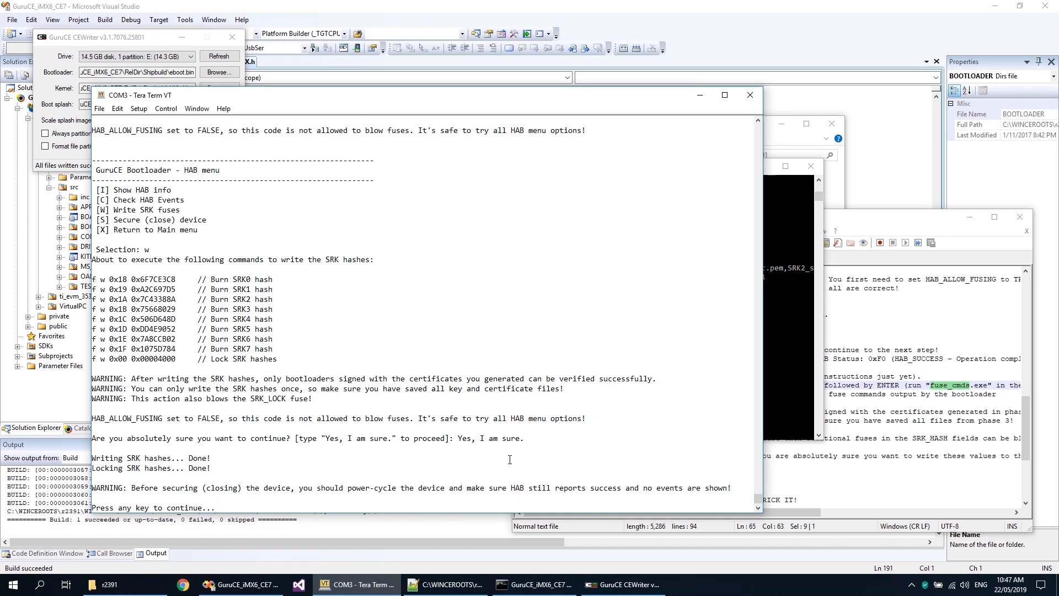
key(Return)
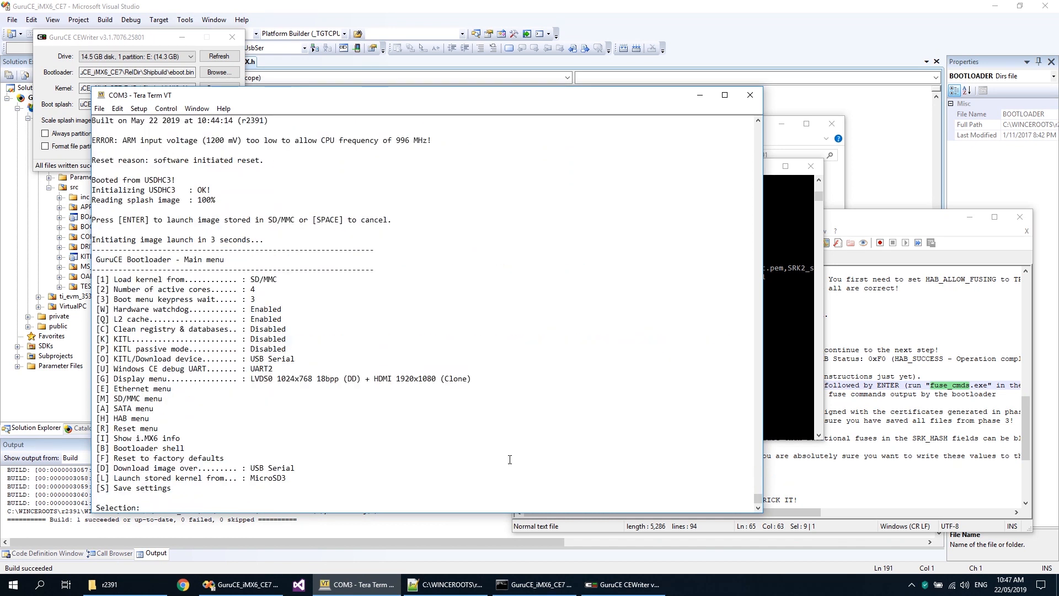
- Check the HAB events in the HAB menu, and secure (close) the device, confirming with "Yes, I am absolutely sure."
text(h)
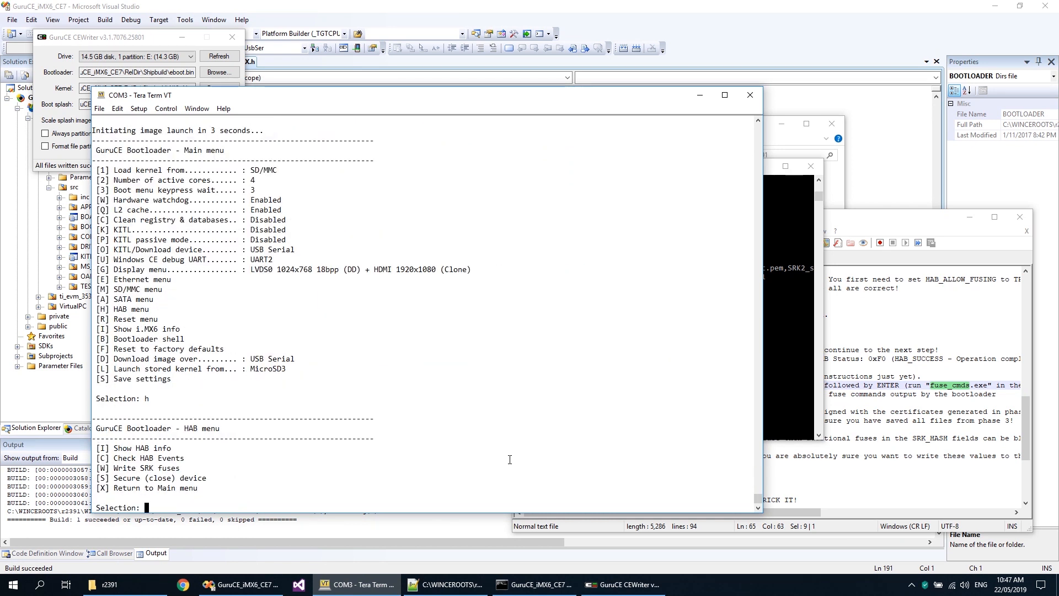
text(c)
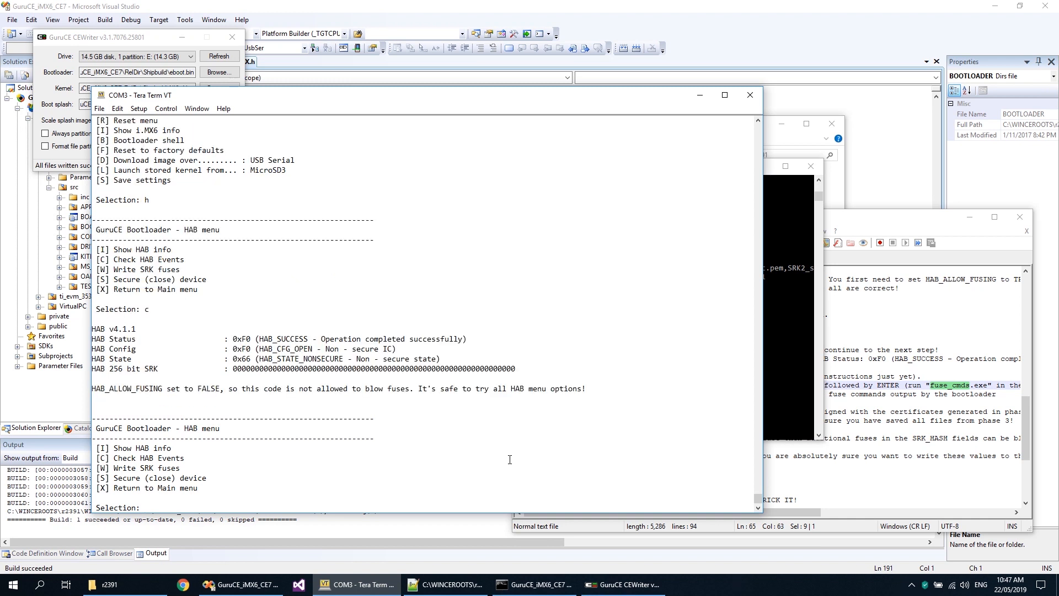
text(s)
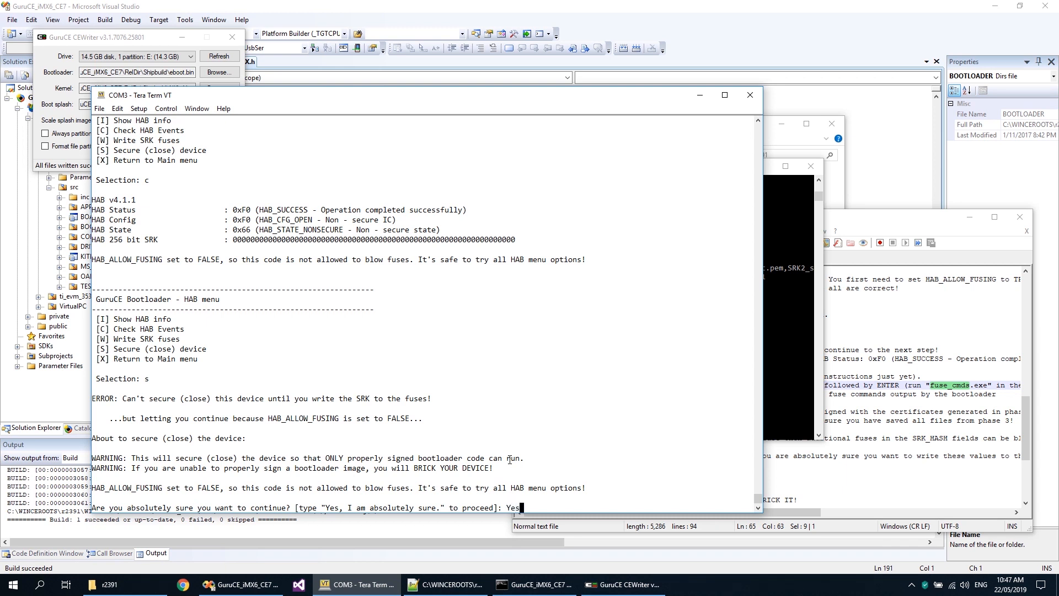
text(Yes, I am absolutely sure.)
key(Return)
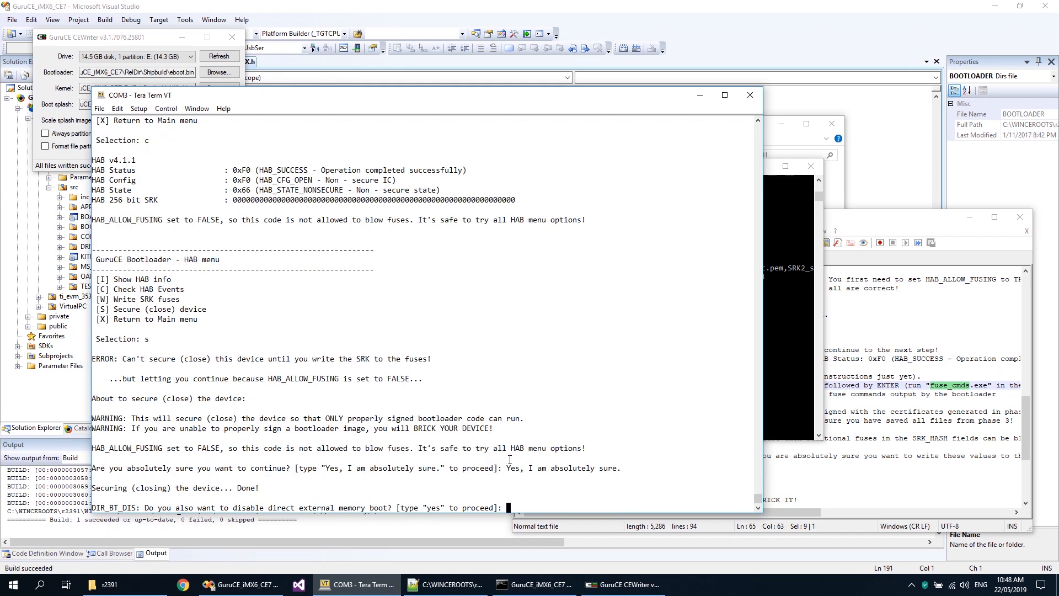
- Answer yes to all additional fuse options, from disabling direct external memory boot and JTAG to locking the BOOT fuses, and continue to boot
text(yes)
key(Return)
text(yes)
key(Return)
text(ye)
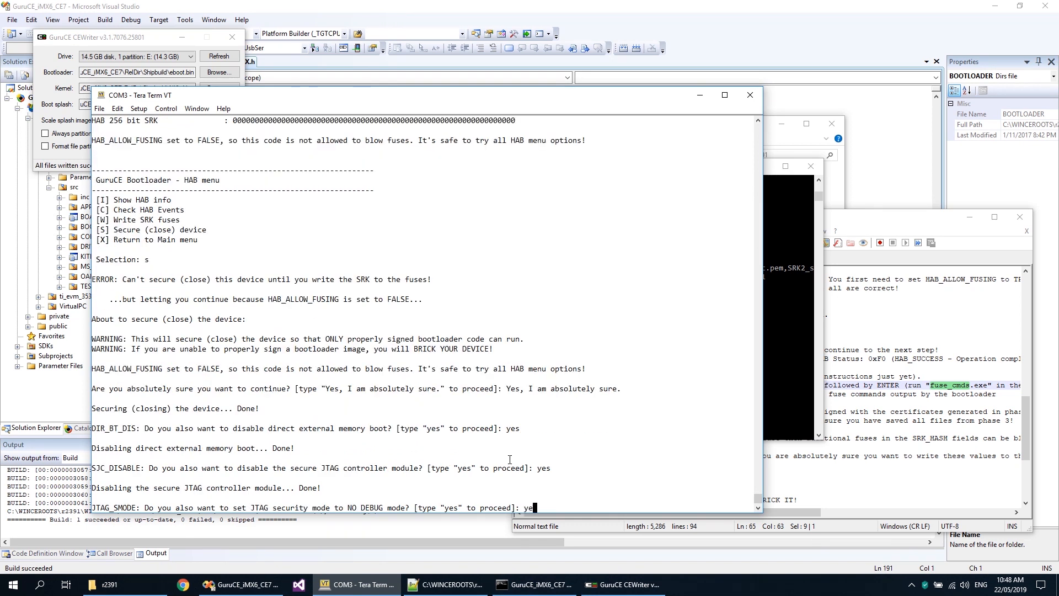
text(s)
key(Return)
text(yes)
key(Return)
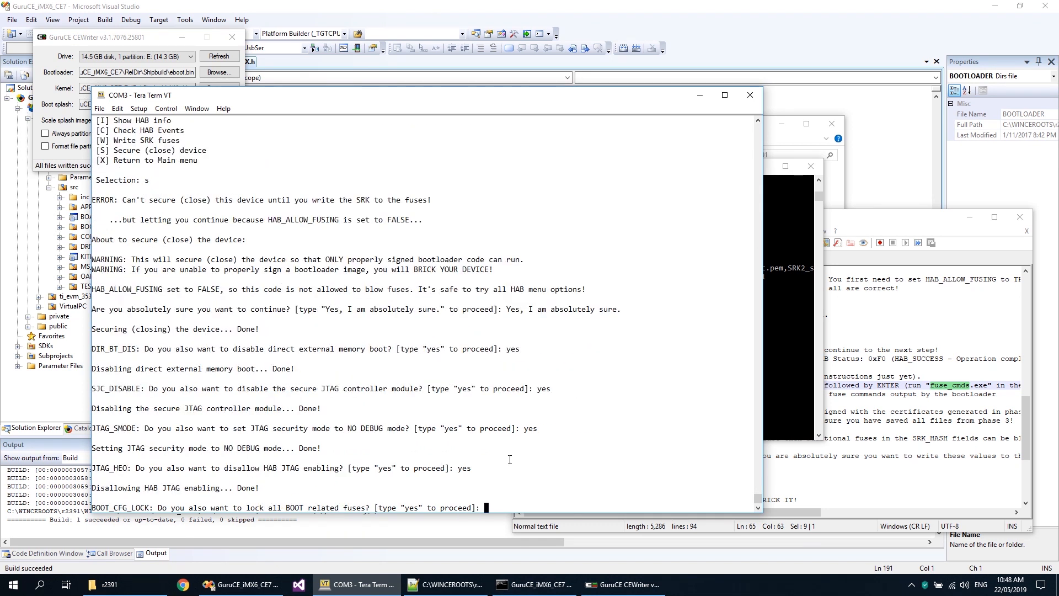
text(yes)
key(Return)
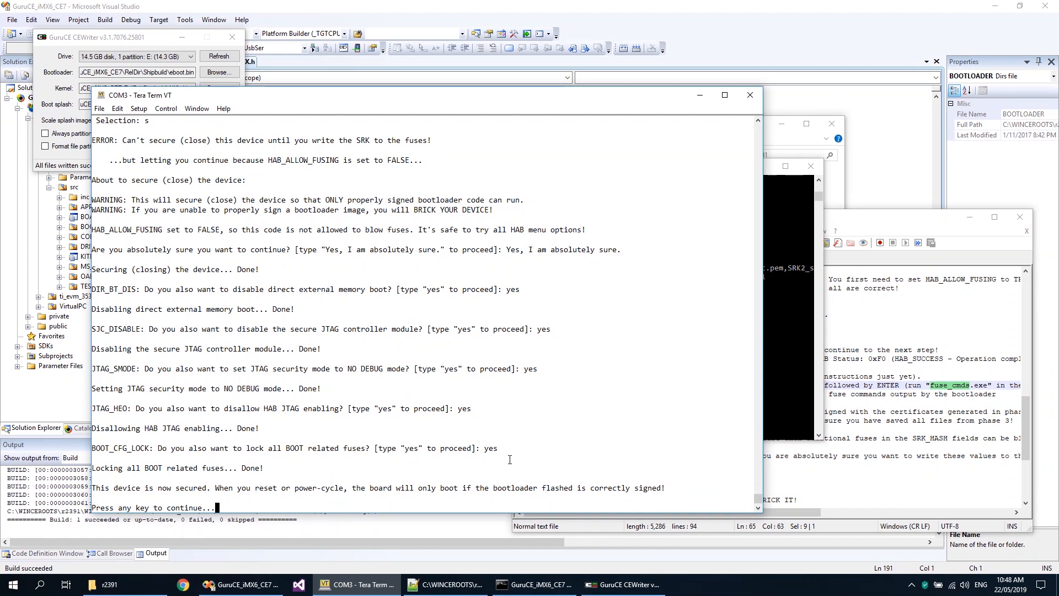
key(Return)
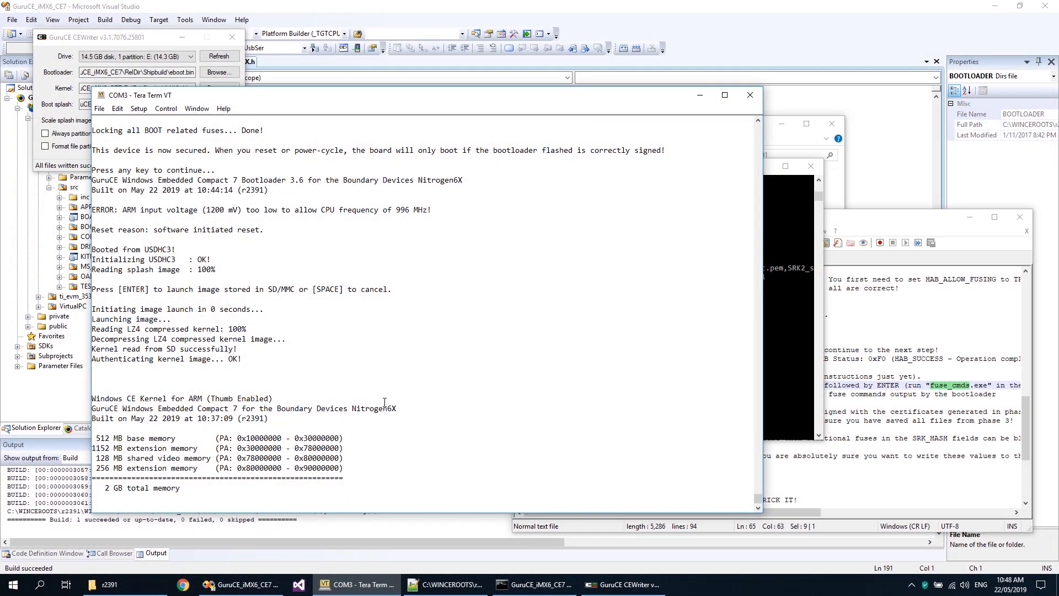
- Highlight the kernel authentication line, the Windows CE kernel build details and the memory layout in the boot log
drag(247, 359, 88, 356)
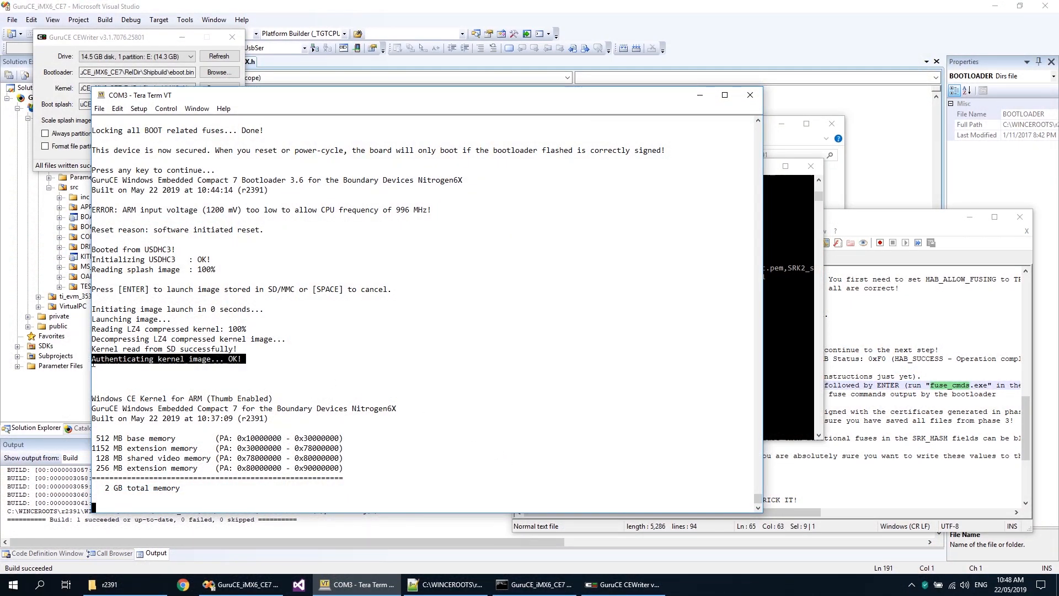
drag(280, 417, 92, 388)
drag(176, 489, 63, 443)
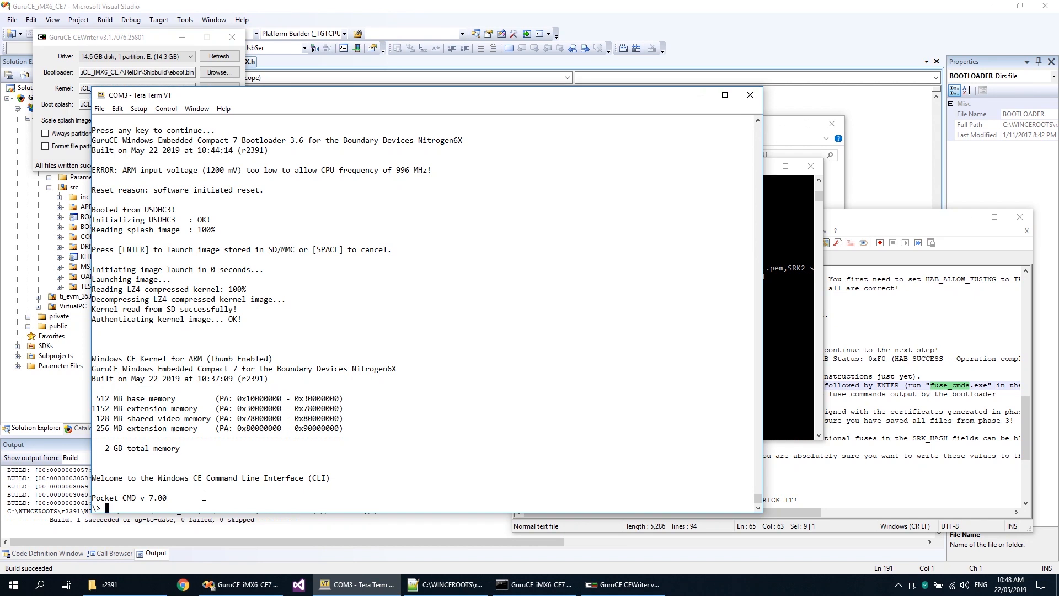
- List the root directory with dir, and query the board details with regexport Platform and mx6info
key(Return)
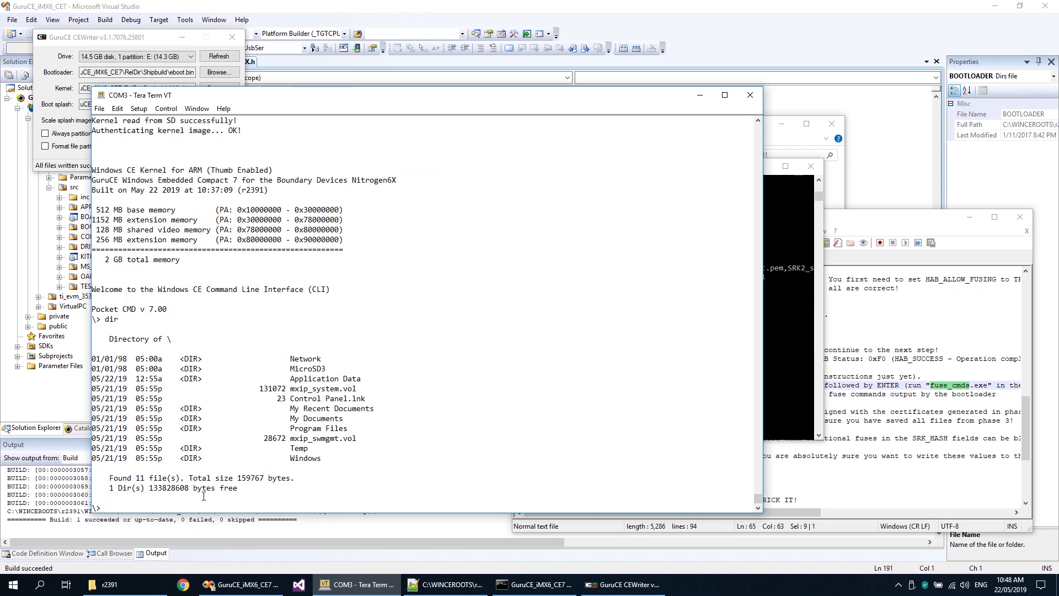
text(regexport Platform)
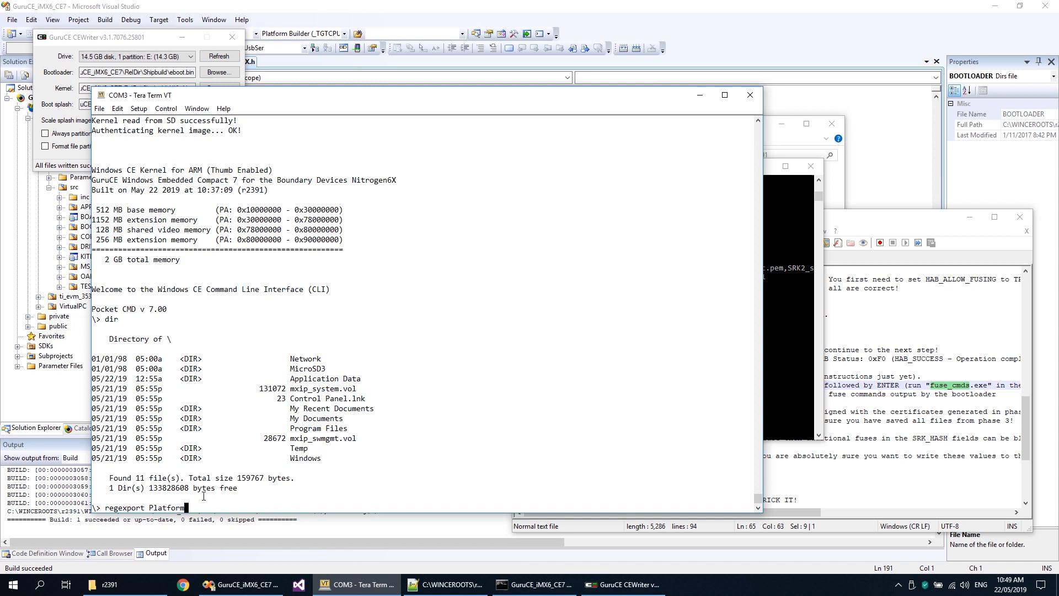
key(Return)
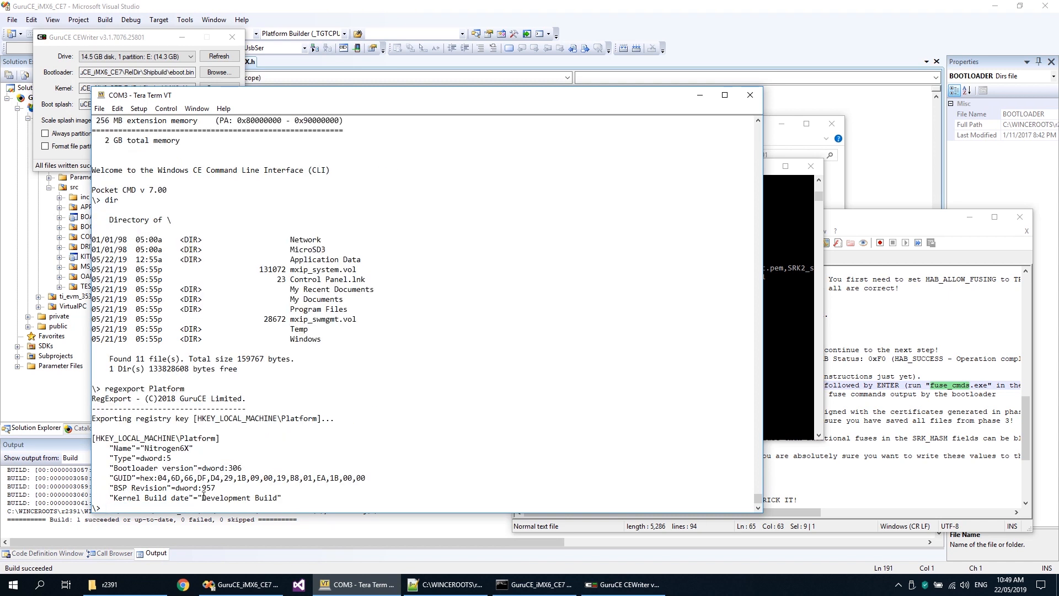
text(mx6info)
key(Return)
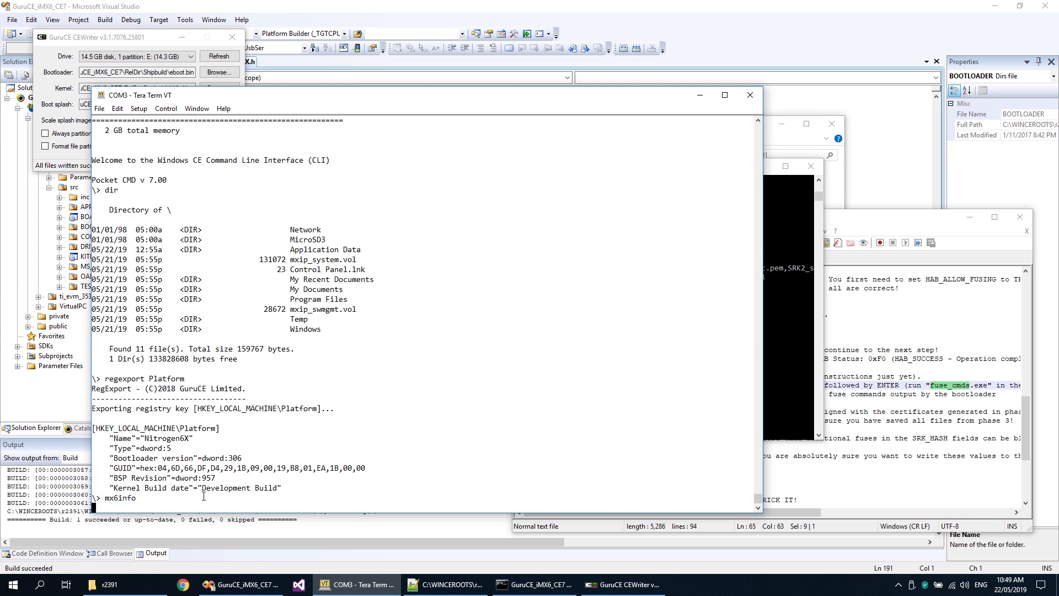
- List the running processes with shell -c gi proc and display the shell help with shell -c ?
text(sh)
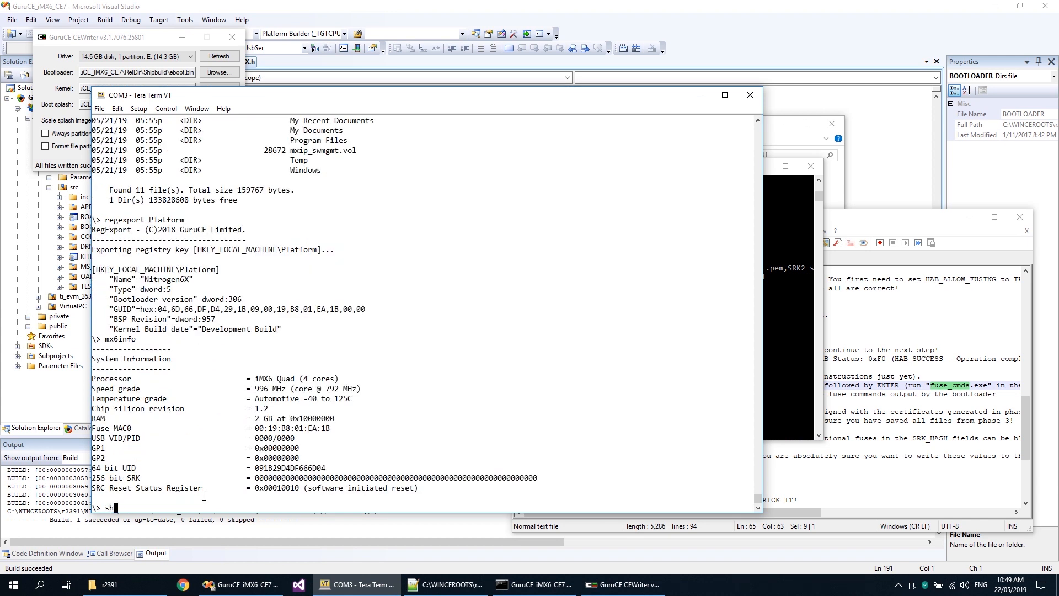
text(ell -c gi proc)
key(Return)
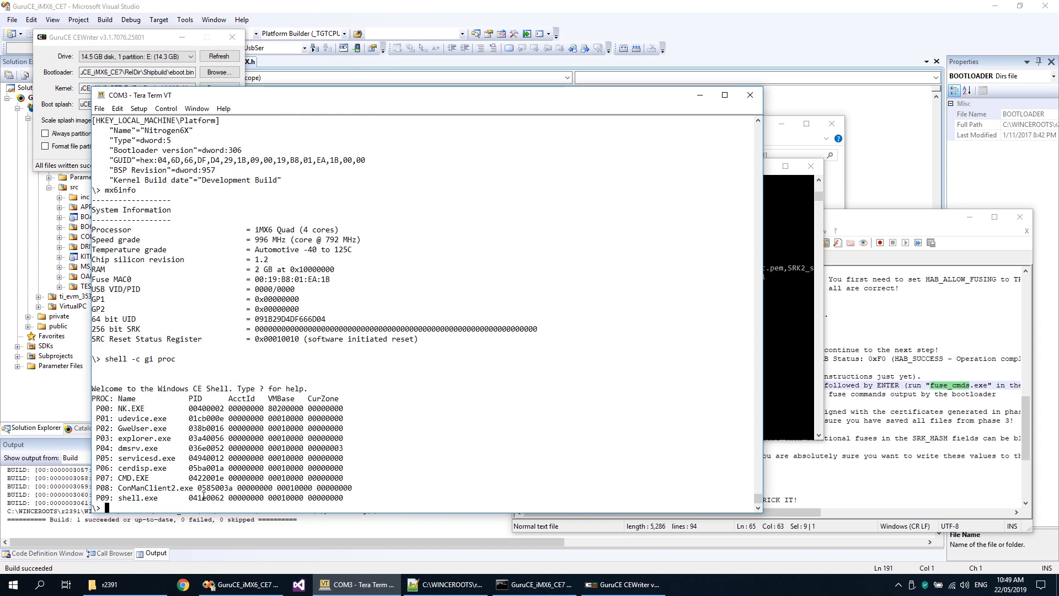
text(shell -c ?)
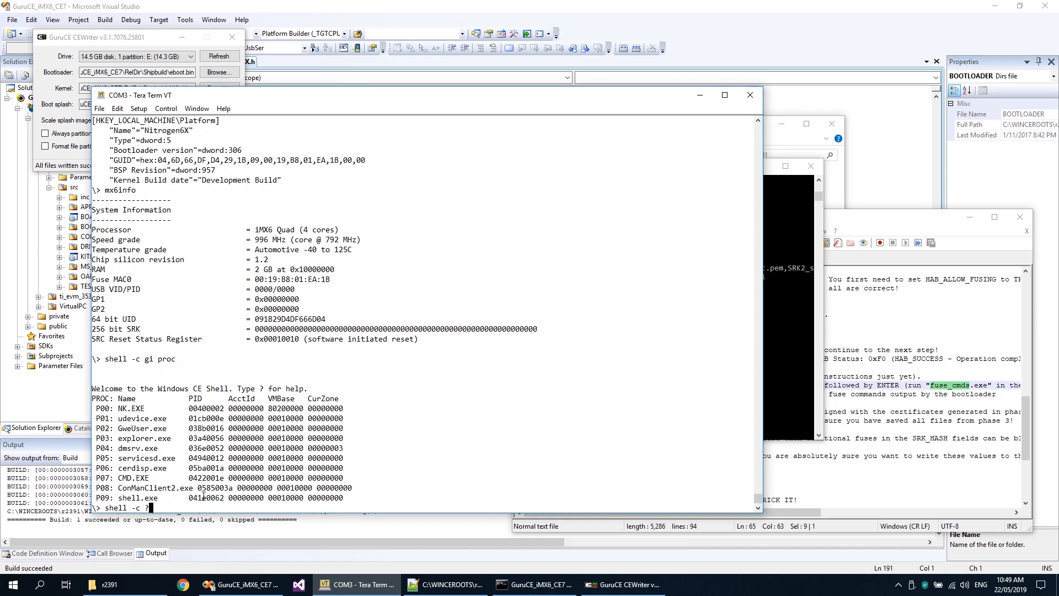
key(Return)
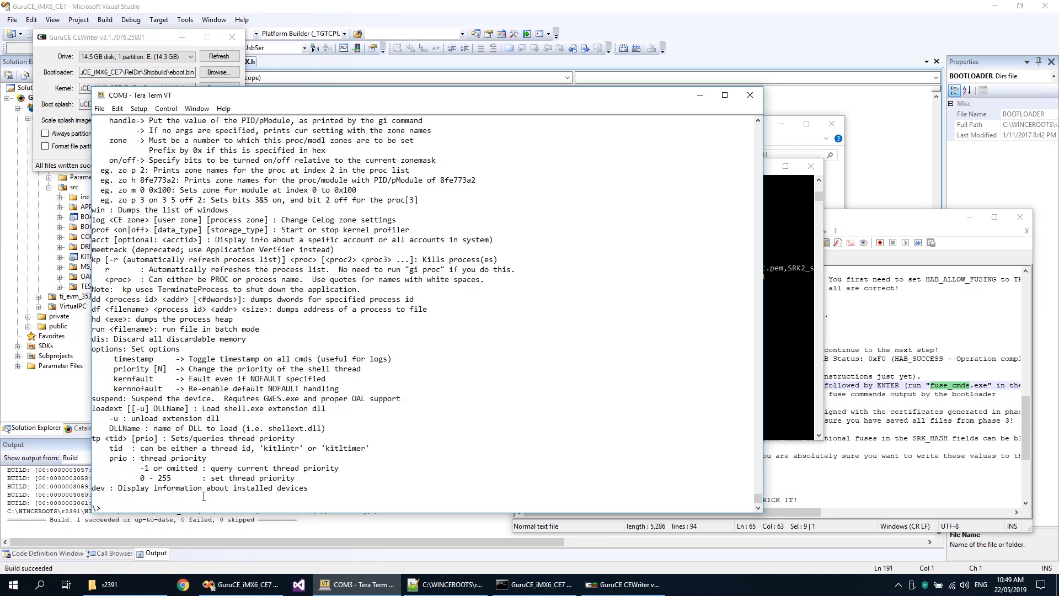
- Check the CPU load, memory load and disk information with cpuload, memload and format -i
text(cpuload)
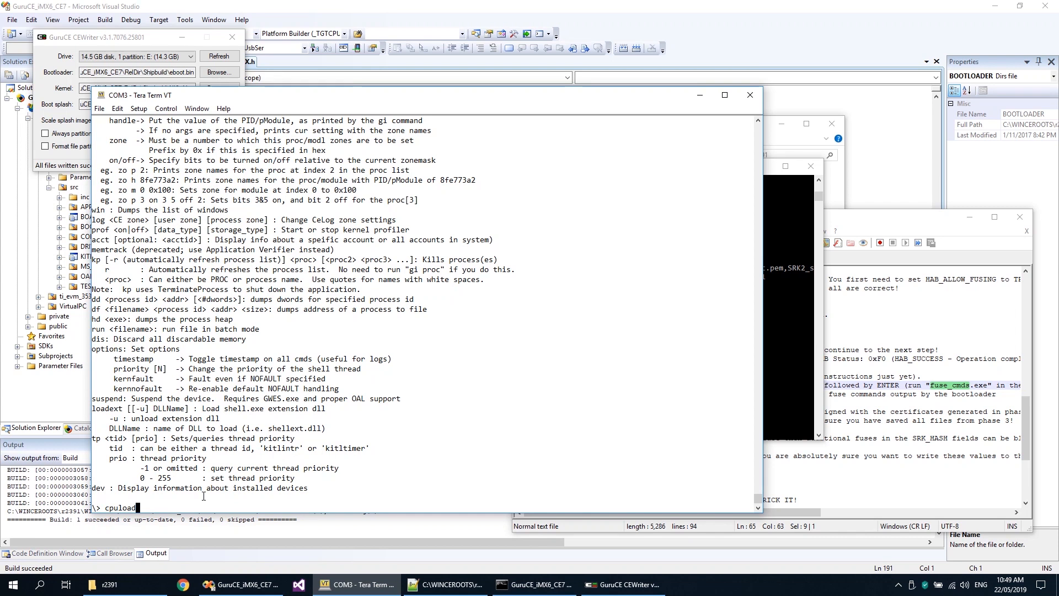
key(Return)
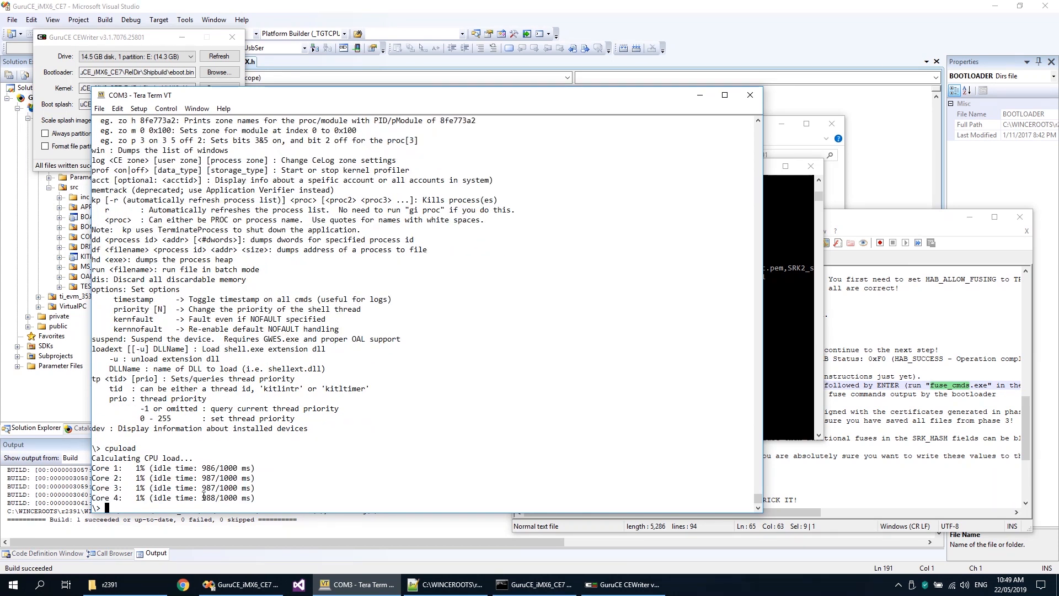
text(memload)
key(Return)
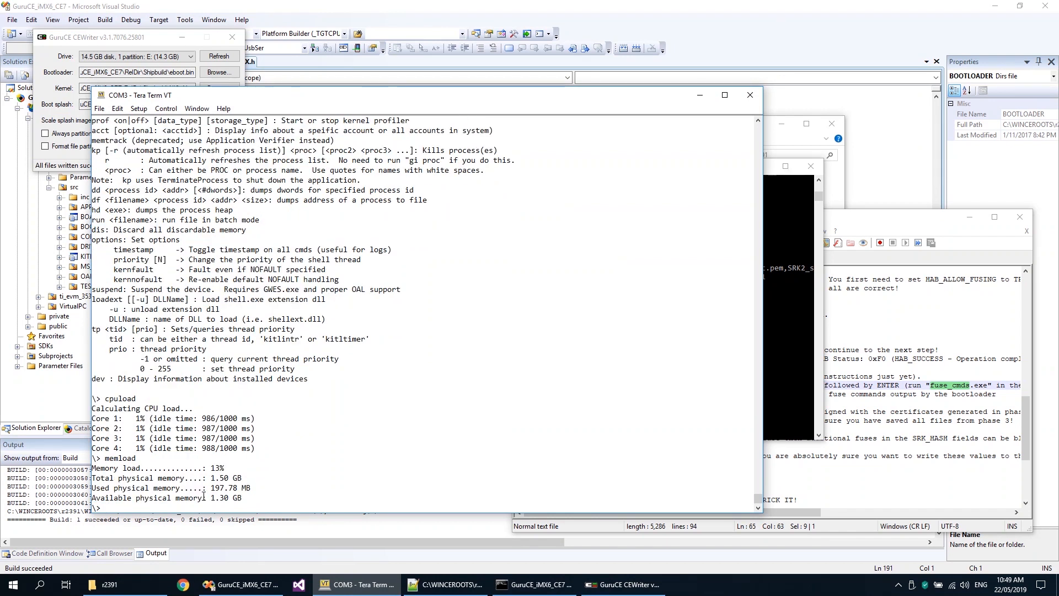
text(format -i)
key(Return)
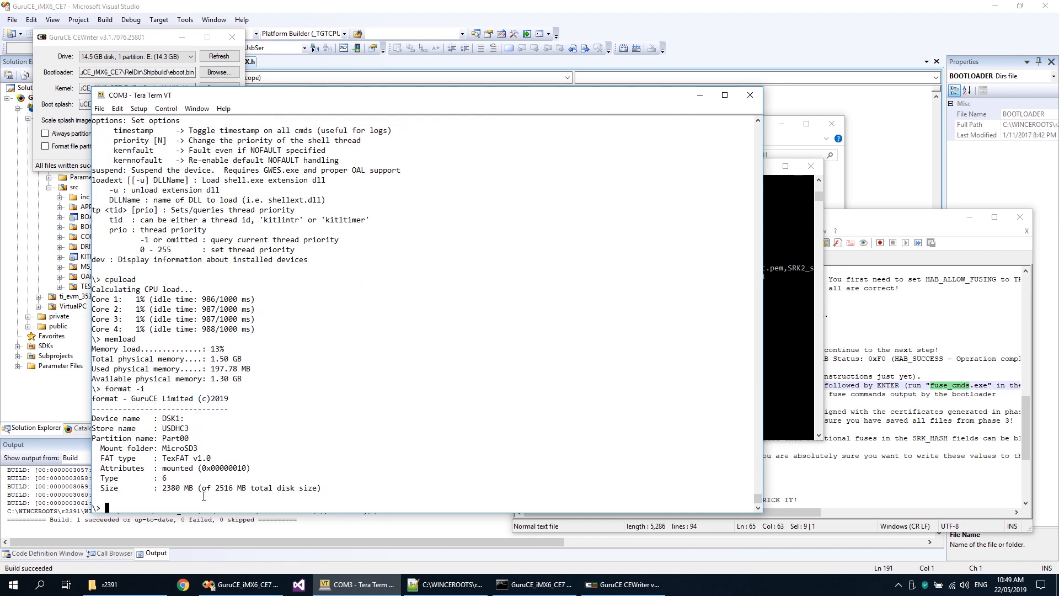
- Display the network configuration with ipconfig and restart the device with the reset command
text(ipconfig)
key(Return)
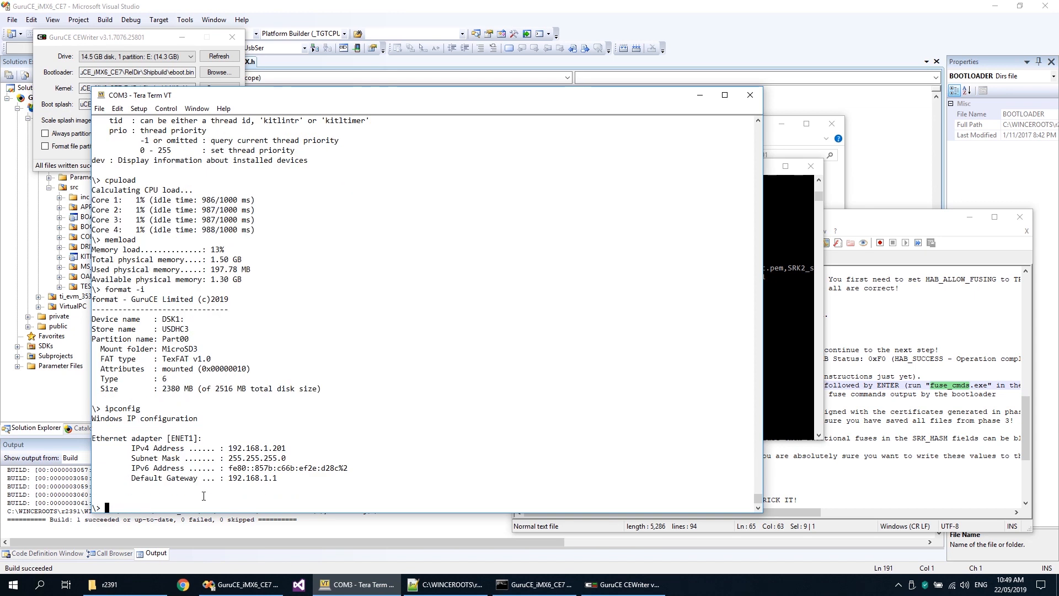
text(reset)
key(Return)
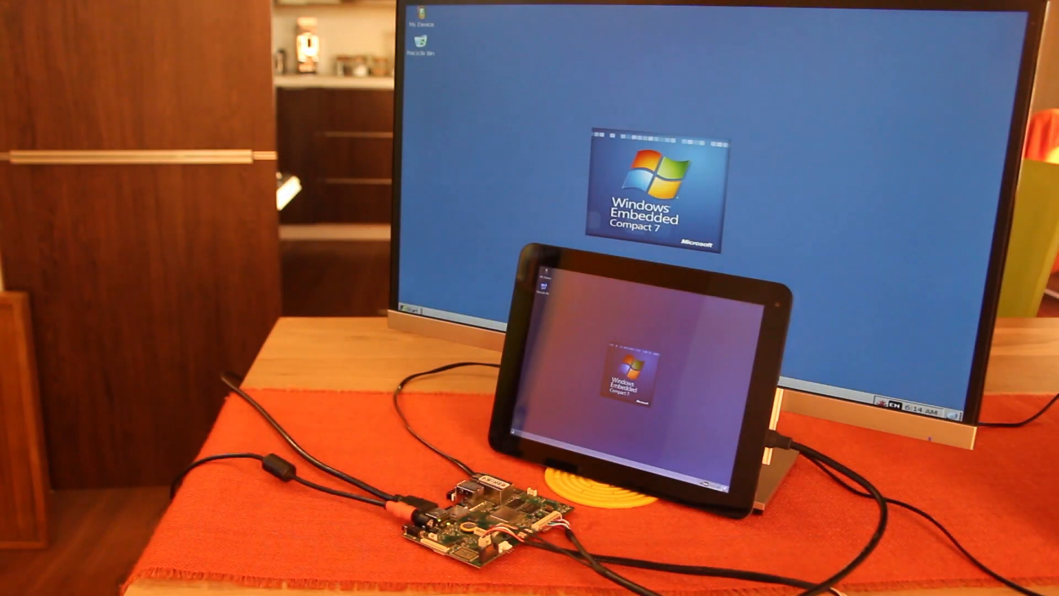
double_click(423, 15)
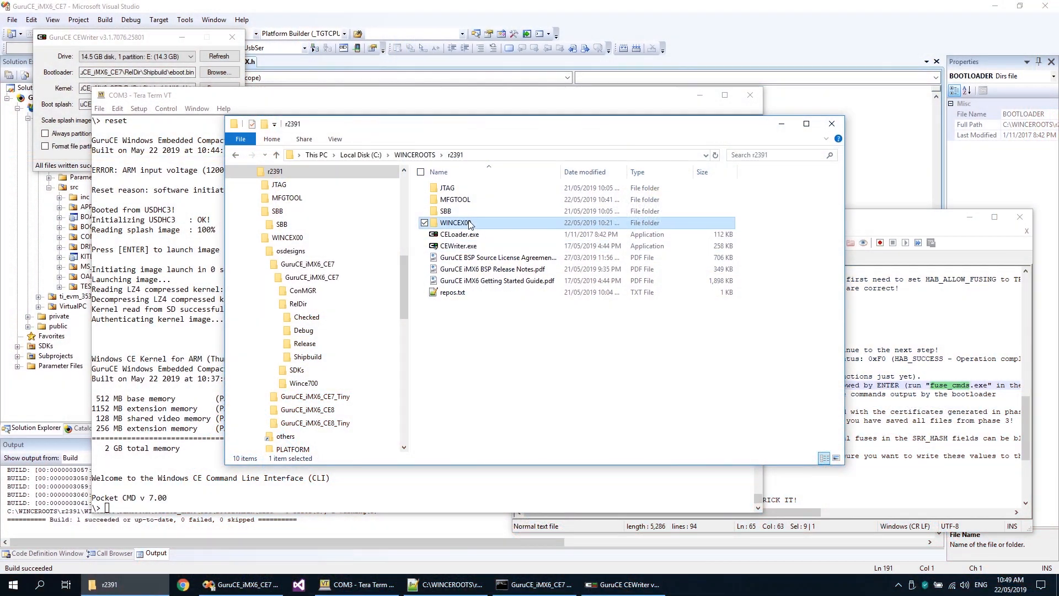
- Open the GuruCE_iMX6 folder under WINCEX00\PLATFORM in the r2391 File Explorer window
double_click(456, 223)
double_click(468, 211)
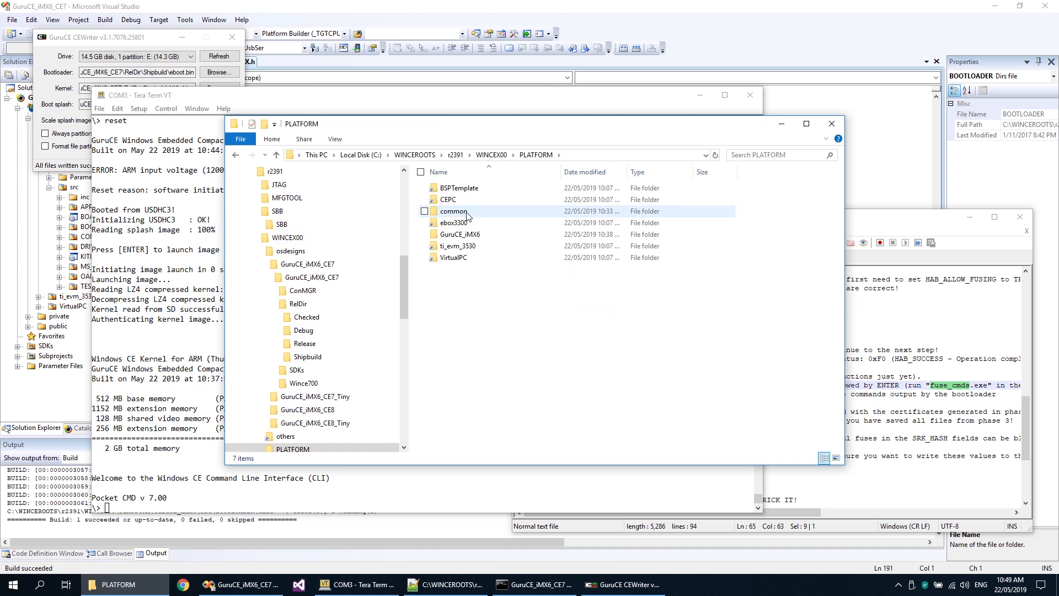
double_click(461, 234)
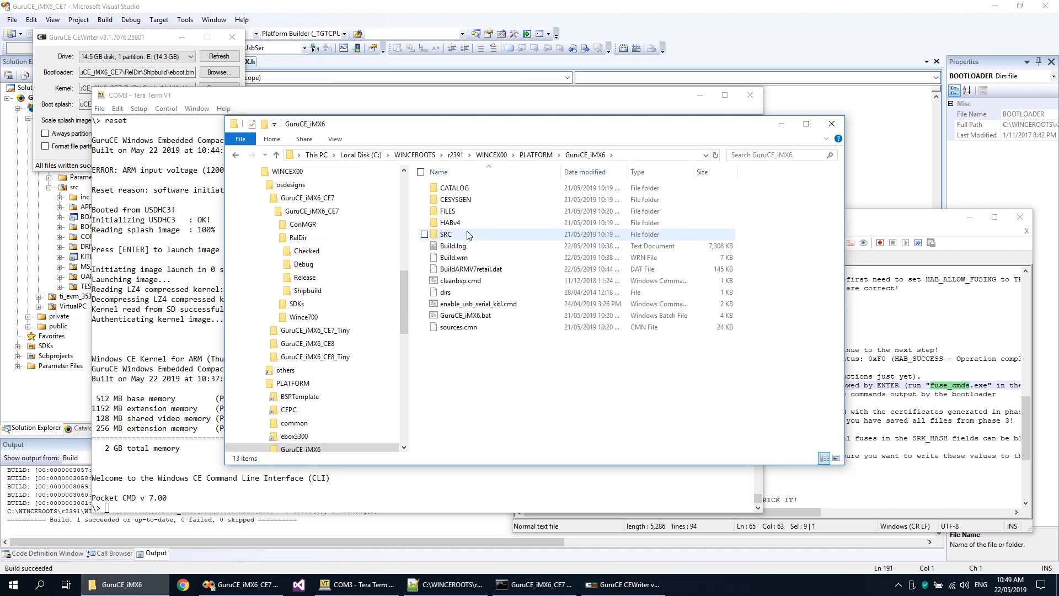
- Launch cerhost.exe from SRC\APPS\cerdisp\cerhost\managed\bin\Release in the GuruCE_iMX6 folder
double_click(459, 237)
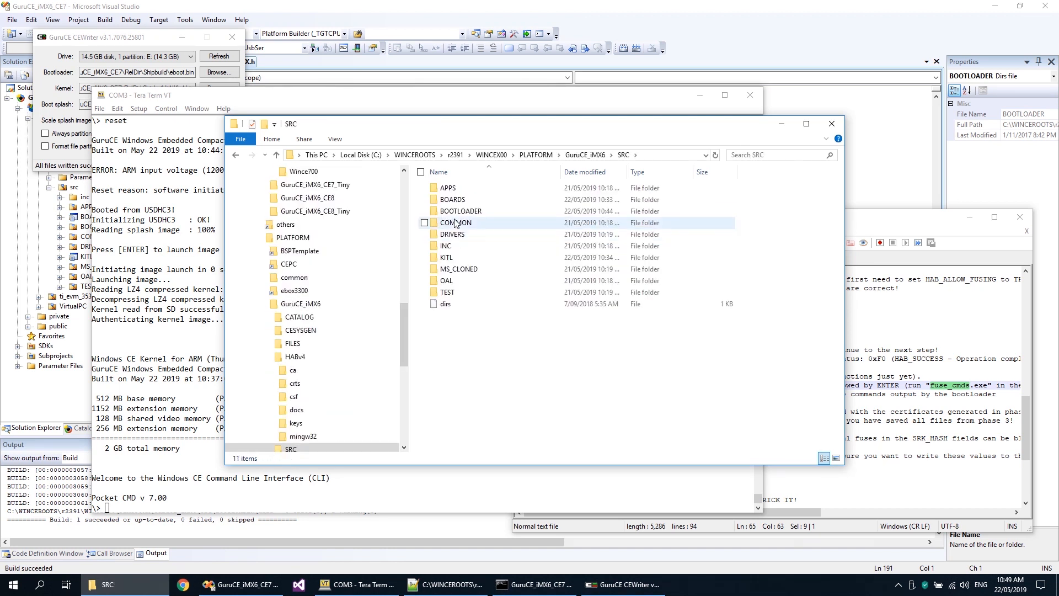
double_click(449, 189)
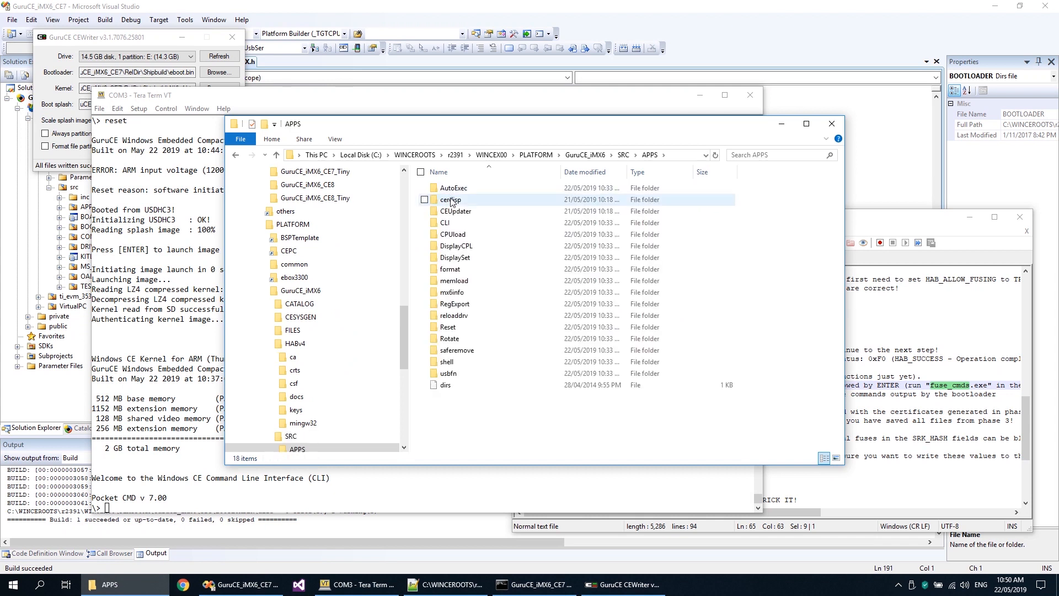
double_click(450, 199)
double_click(459, 210)
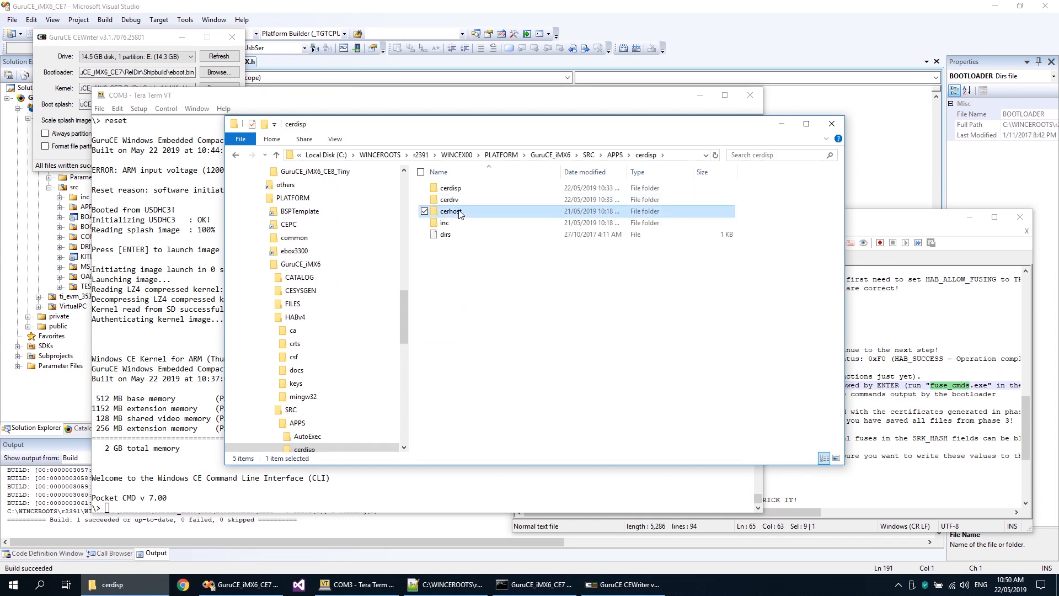
click(459, 190)
double_click(459, 189)
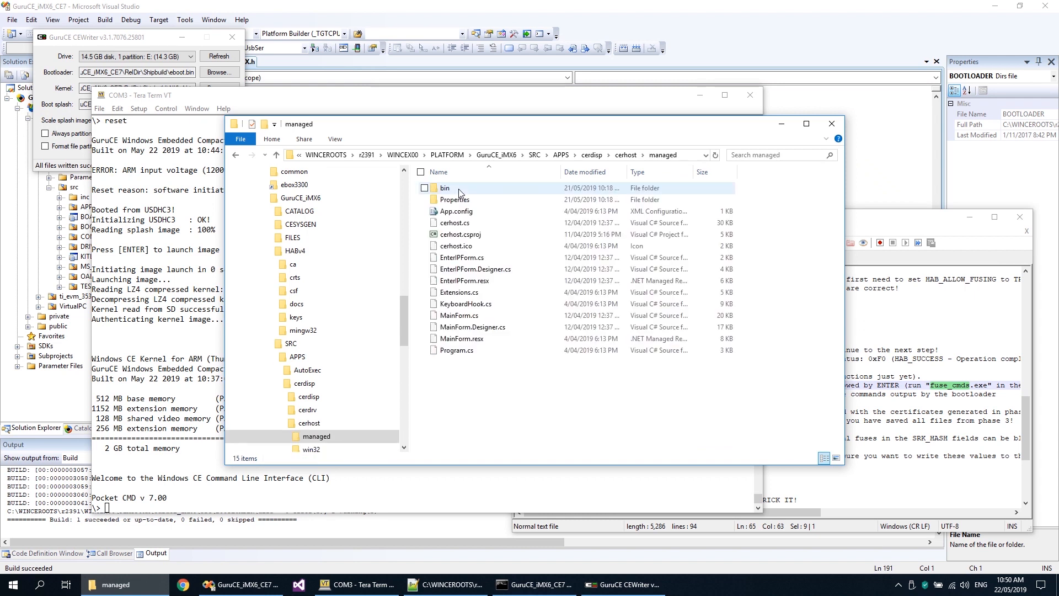
double_click(458, 189)
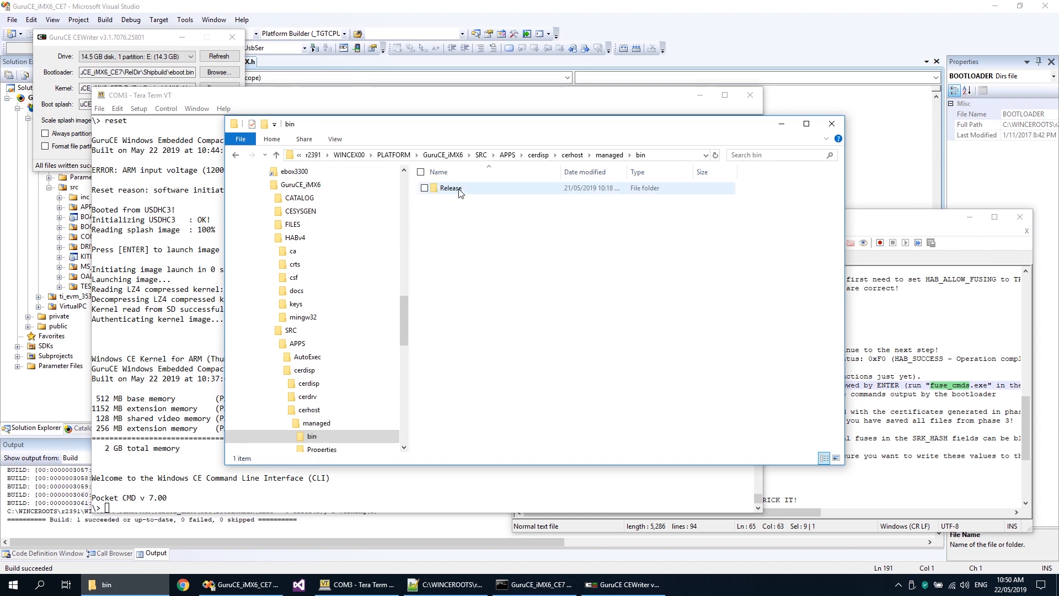
double_click(458, 189)
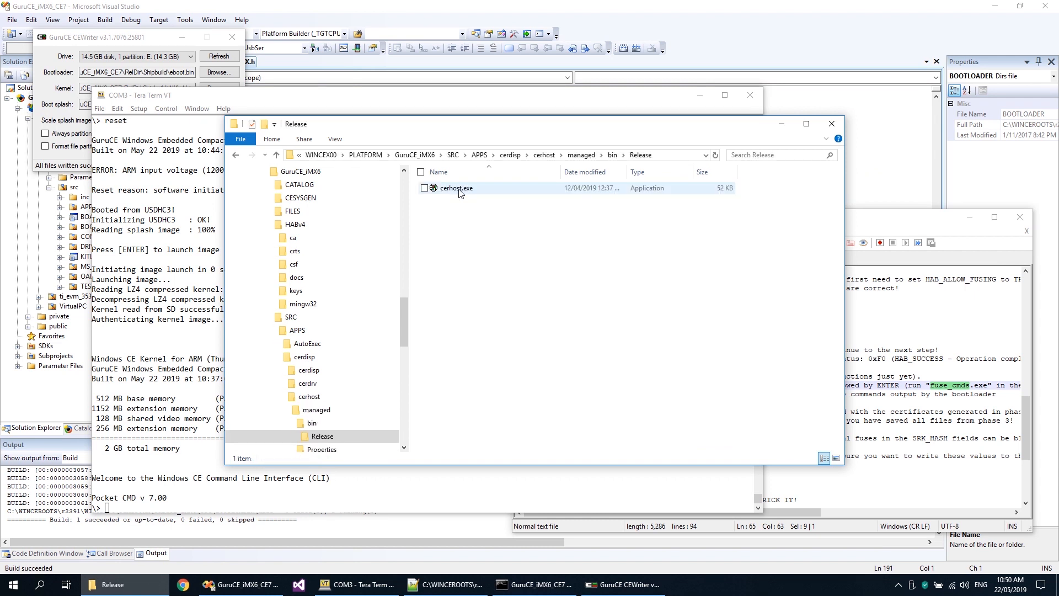
click(460, 190)
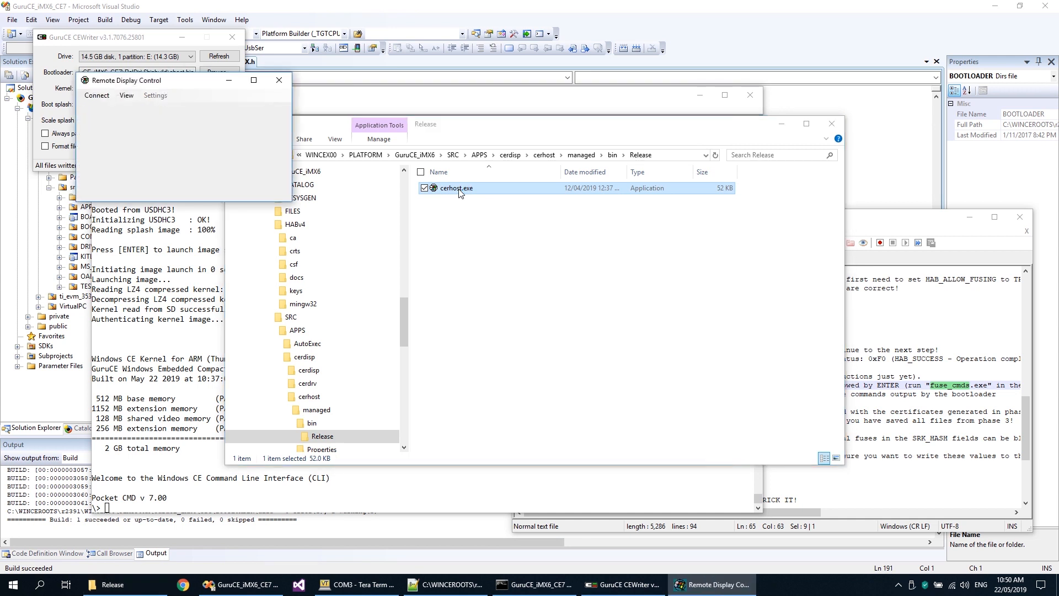
- Connect Remote Display Control to the N6X1024 device and open the device's Control Panel
click(96, 96)
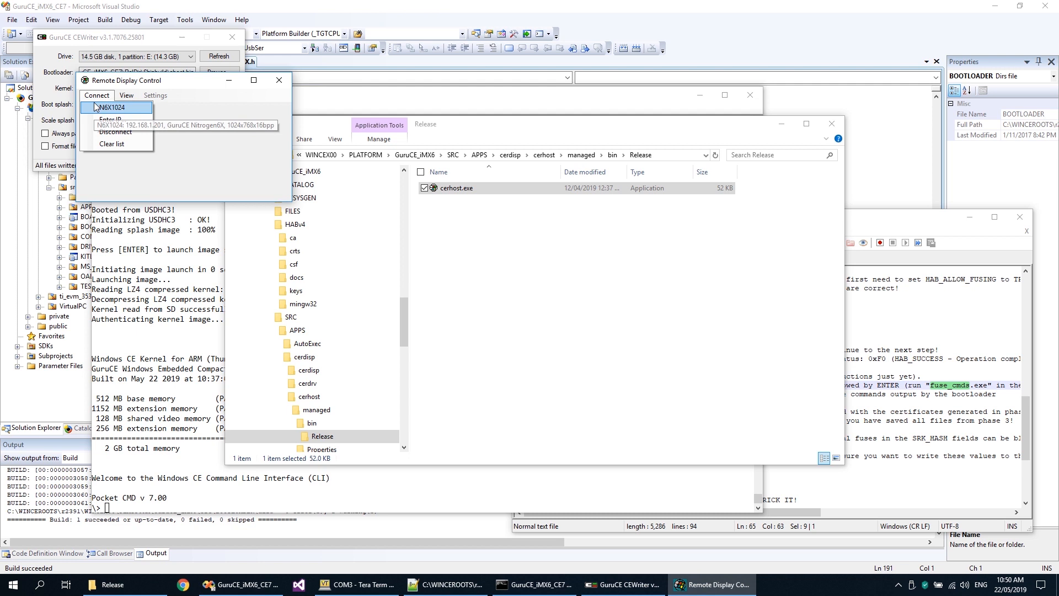
click(97, 107)
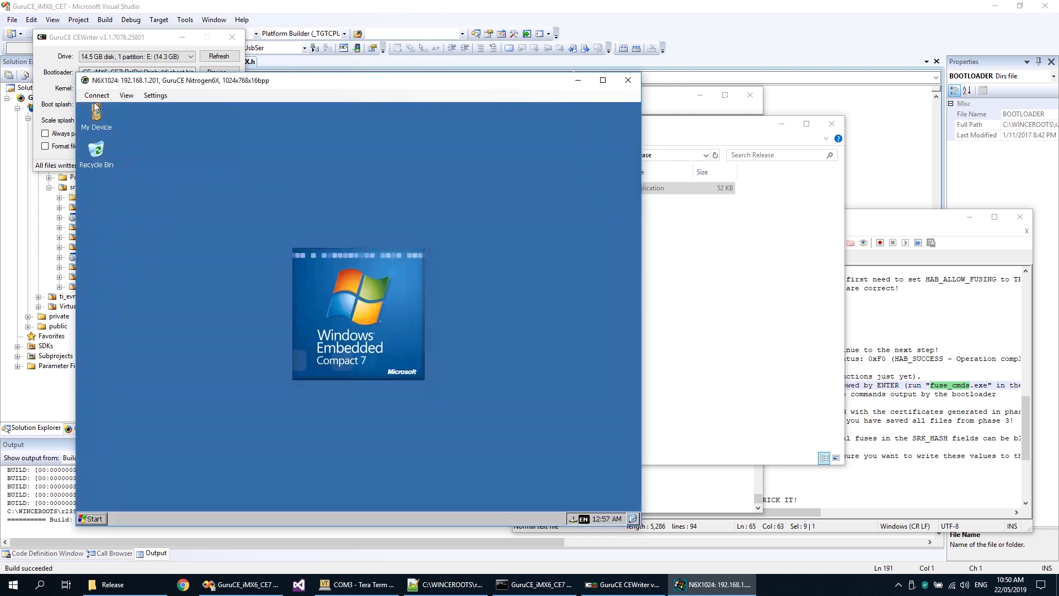
click(93, 519)
mouse_move(107, 493)
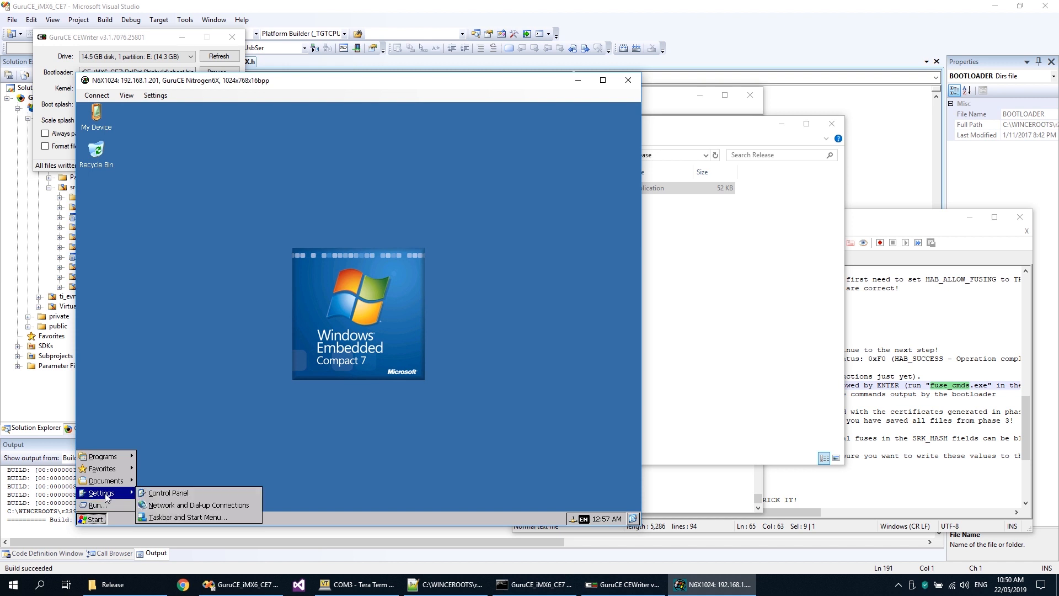
click(184, 495)
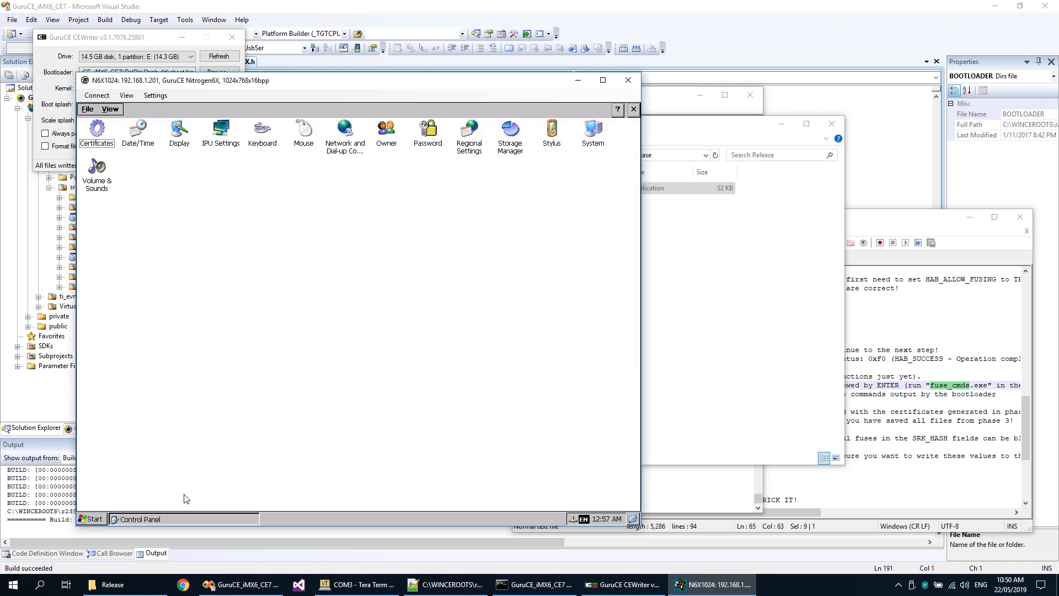
- View the device's Password properties without changing them, and close the Control Panel and the remote display
double_click(428, 135)
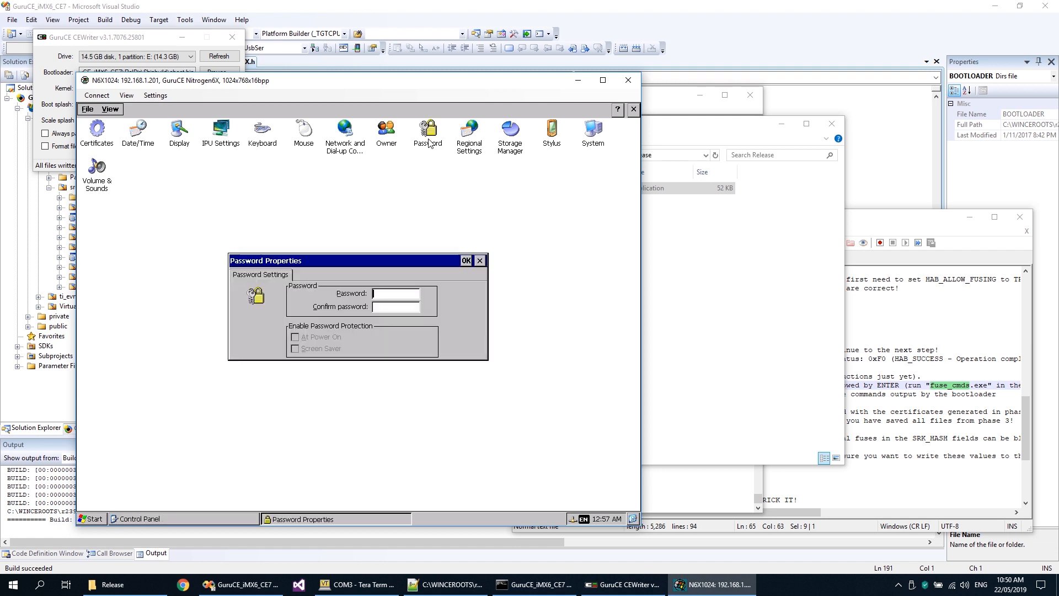
click(479, 261)
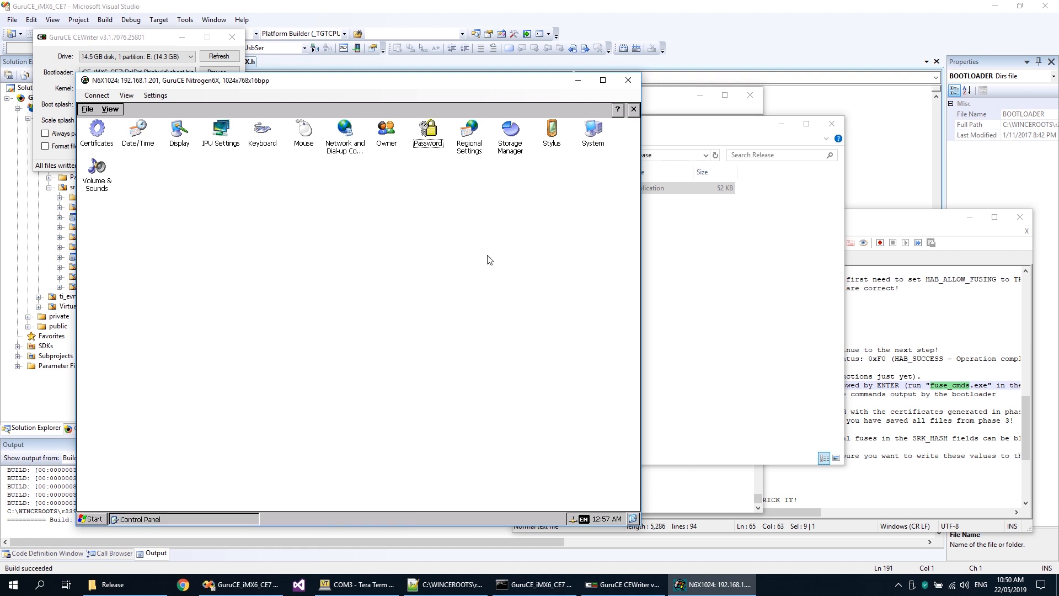
click(634, 110)
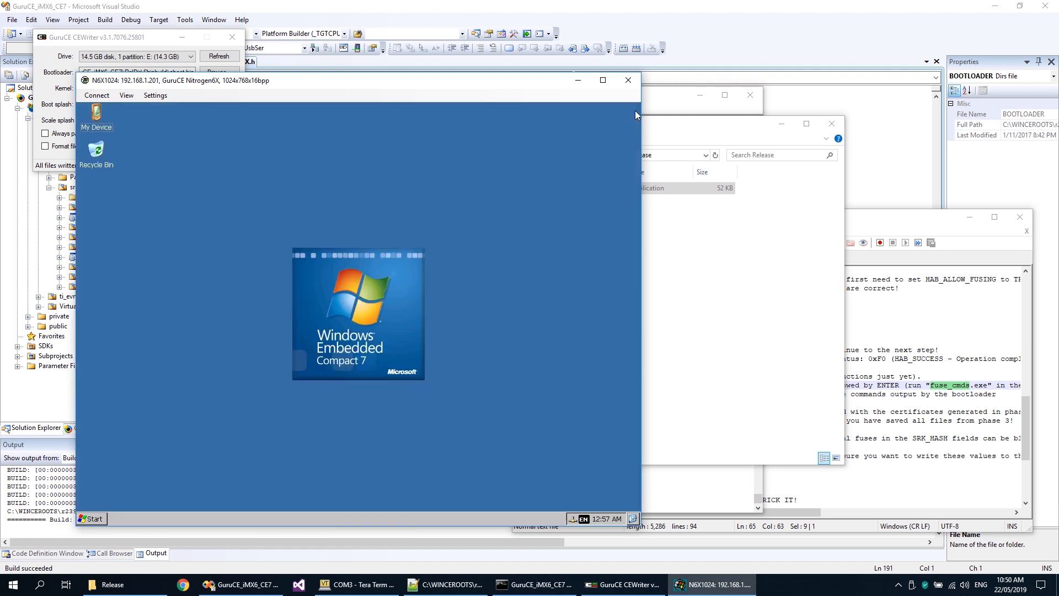
click(629, 81)
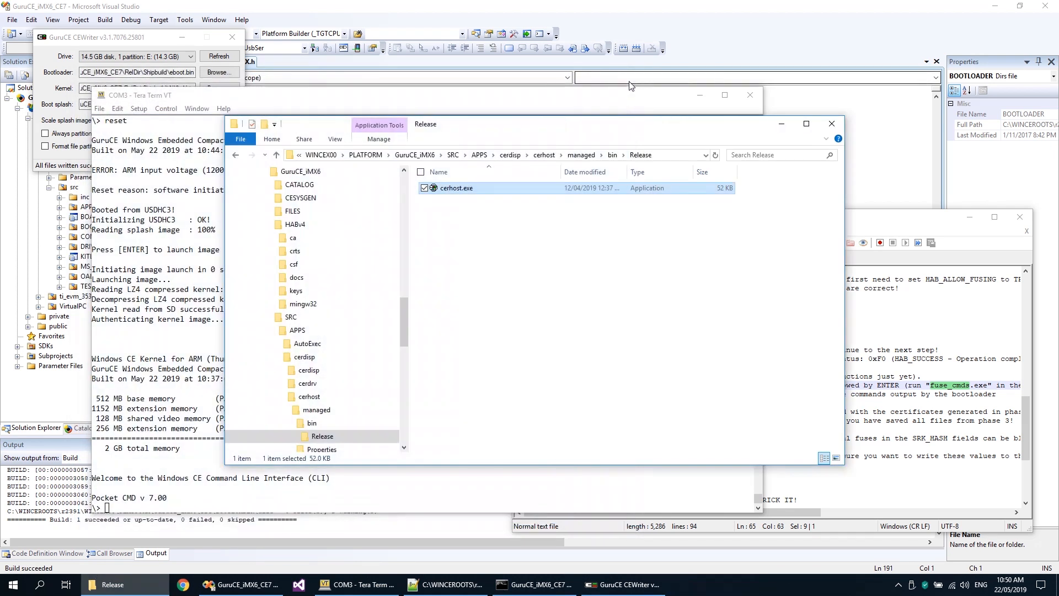
- Close the GuruCE_iMX6_CE7 solution in Visual Studio and clean the BSP by running cleanbsp.cmd from the GuruCE_iMX6 folder
click(681, 41)
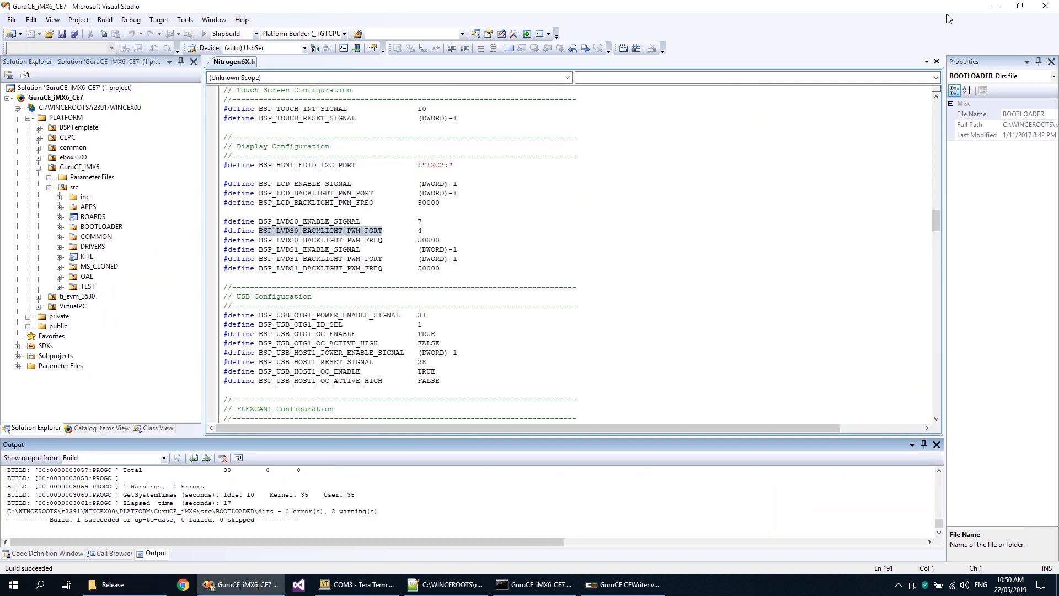
click(1045, 8)
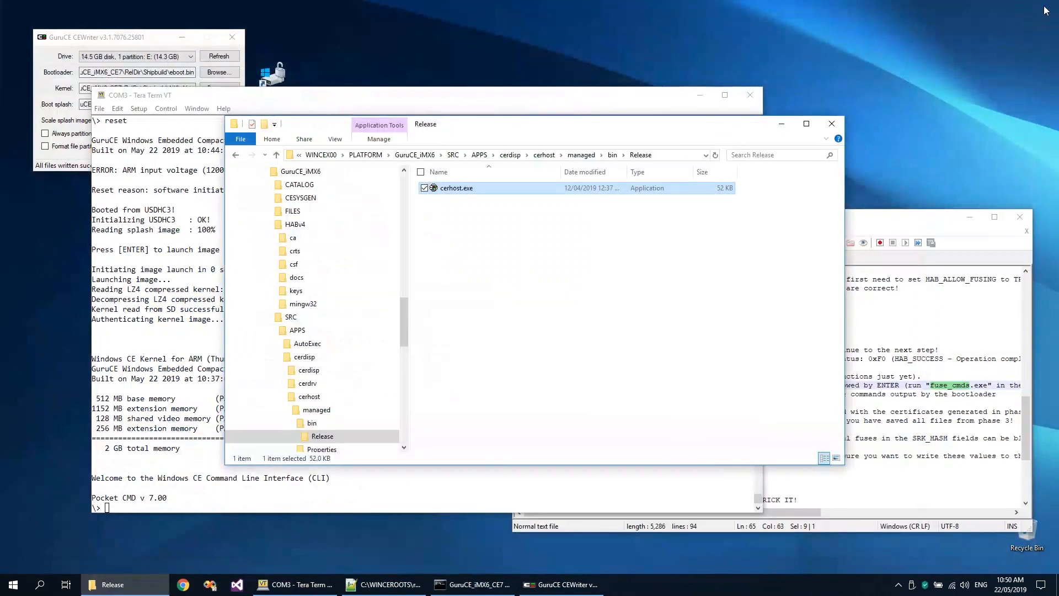
click(415, 156)
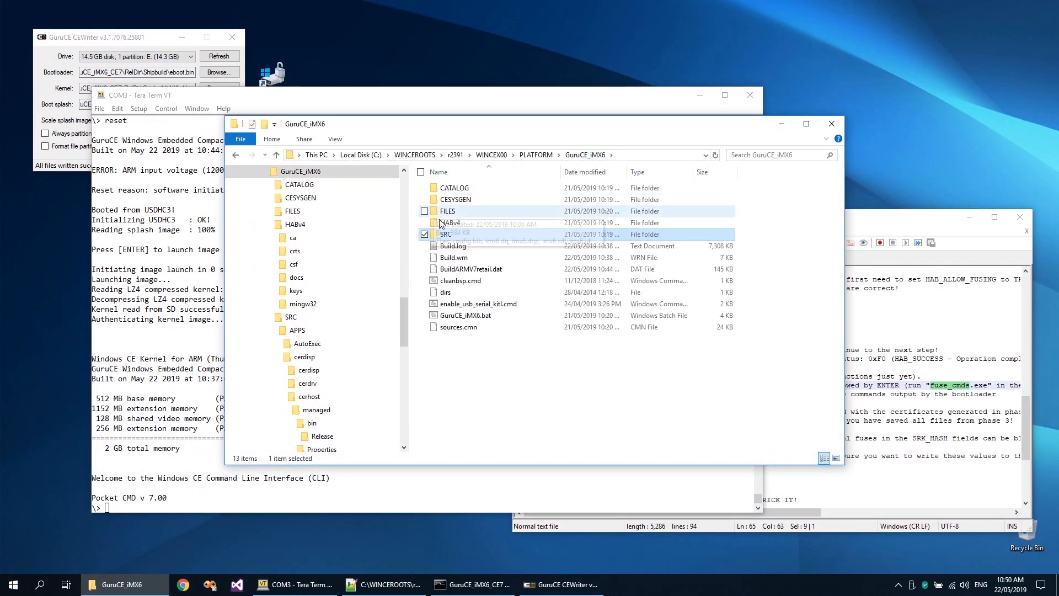
click(471, 281)
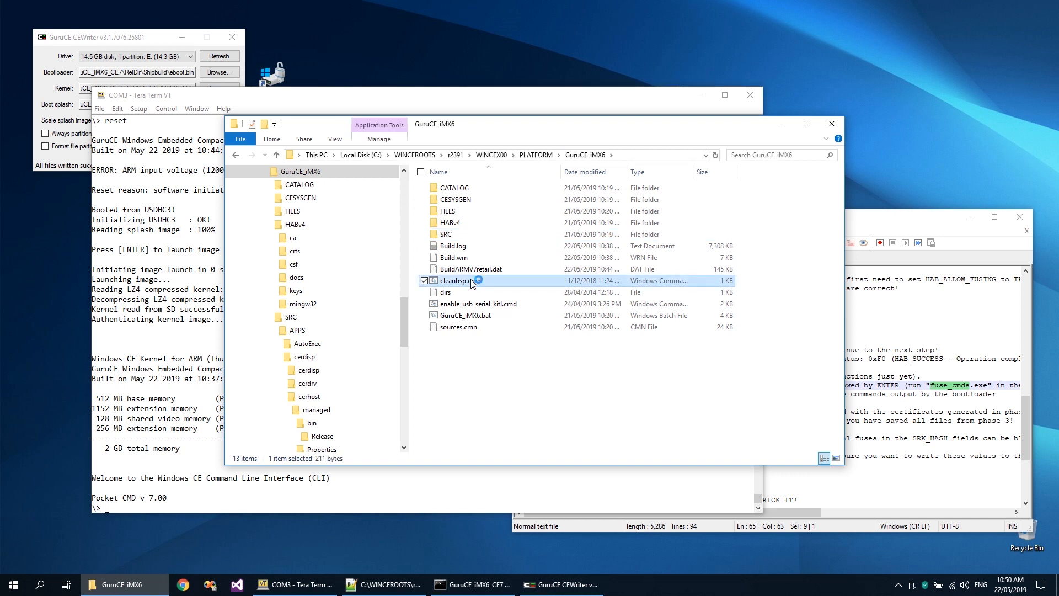
double_click(472, 281)
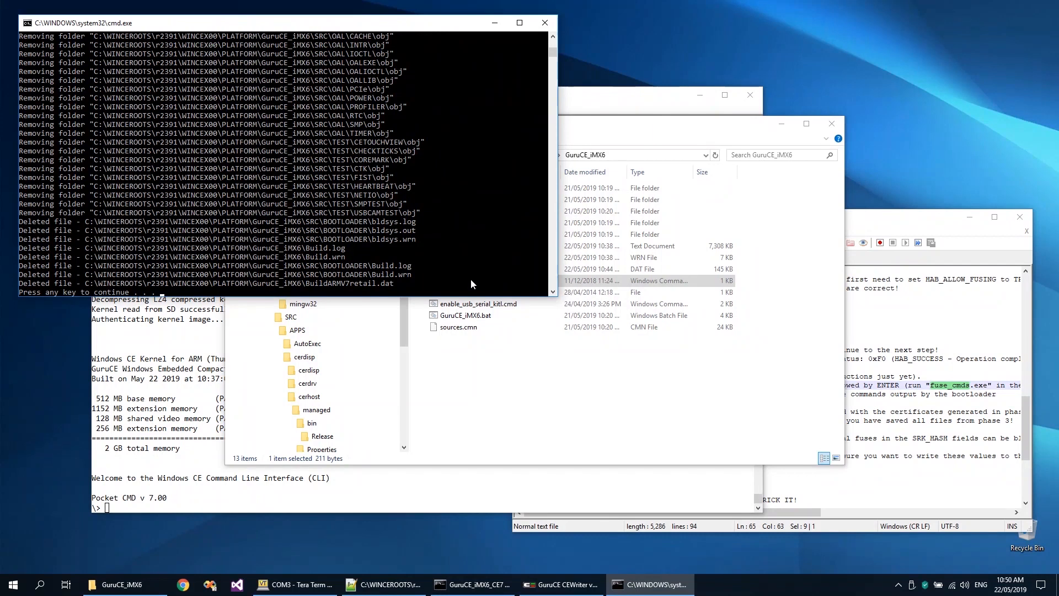
key(Return)
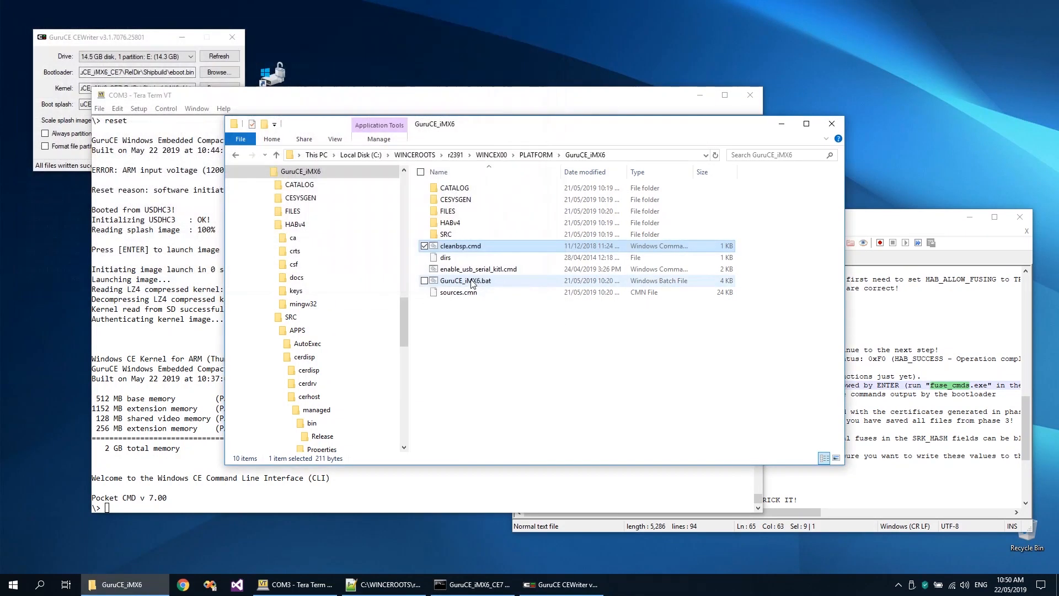
- Unlink, link and set the WINCEX00 folder under r2391 as the WINCE800 root
click(455, 155)
right_click(461, 222)
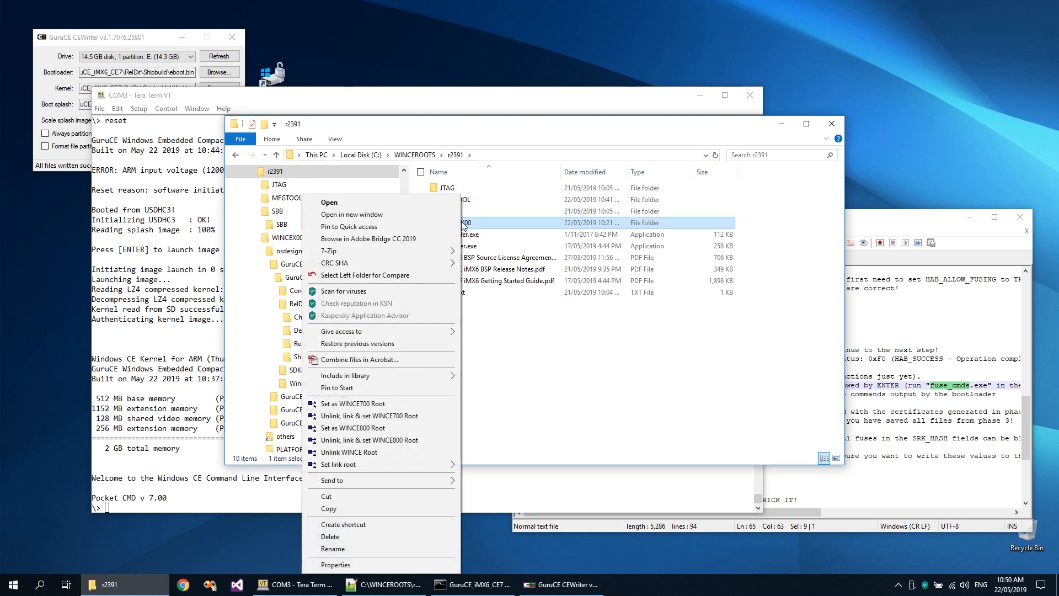
click(403, 440)
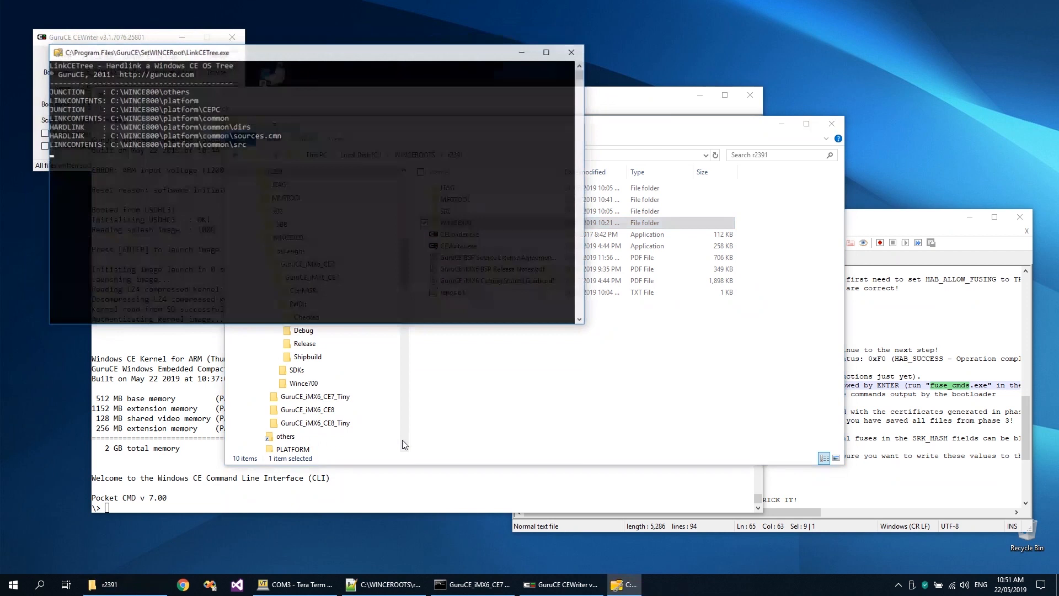
key(Return)
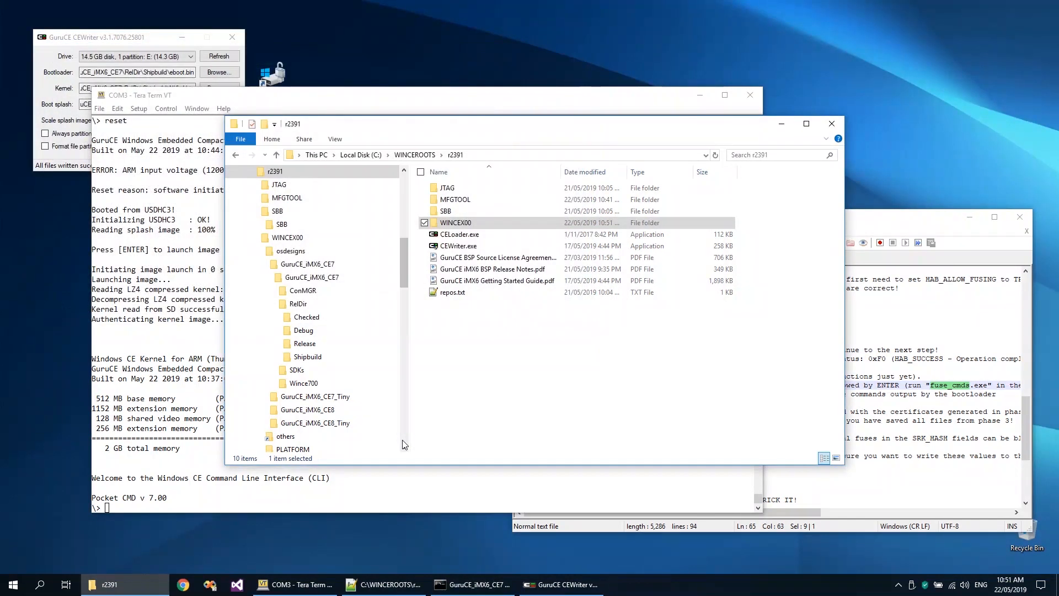
- Open the GuruCE_iMX6_CE8_Tiny.sln solution from the GuruCE_iMX6_CE8_Tiny folder under WINCEX00\osdesigns in Visual Studio
double_click(466, 223)
double_click(463, 188)
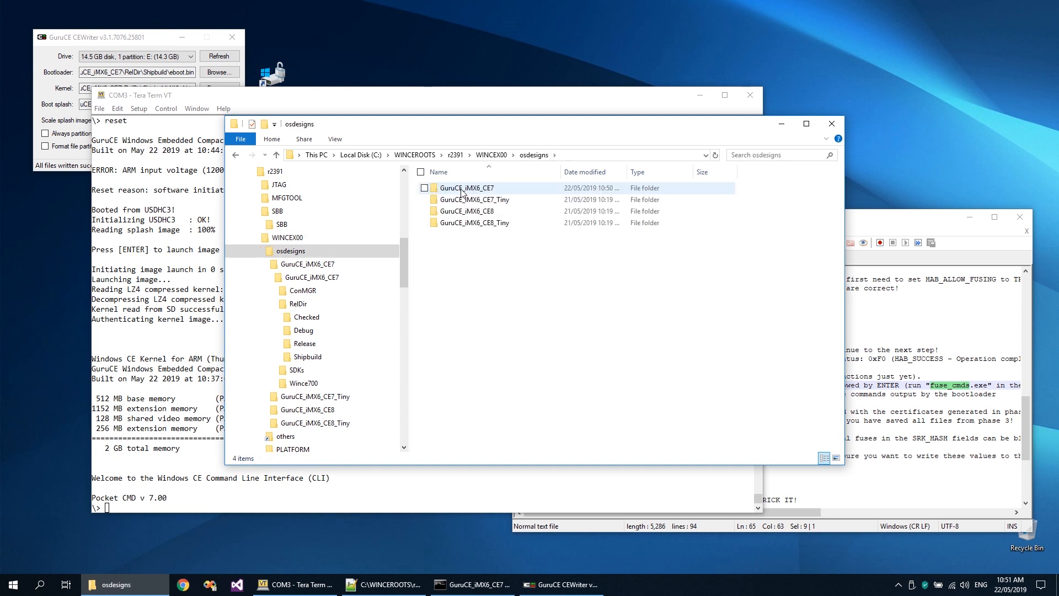
double_click(480, 223)
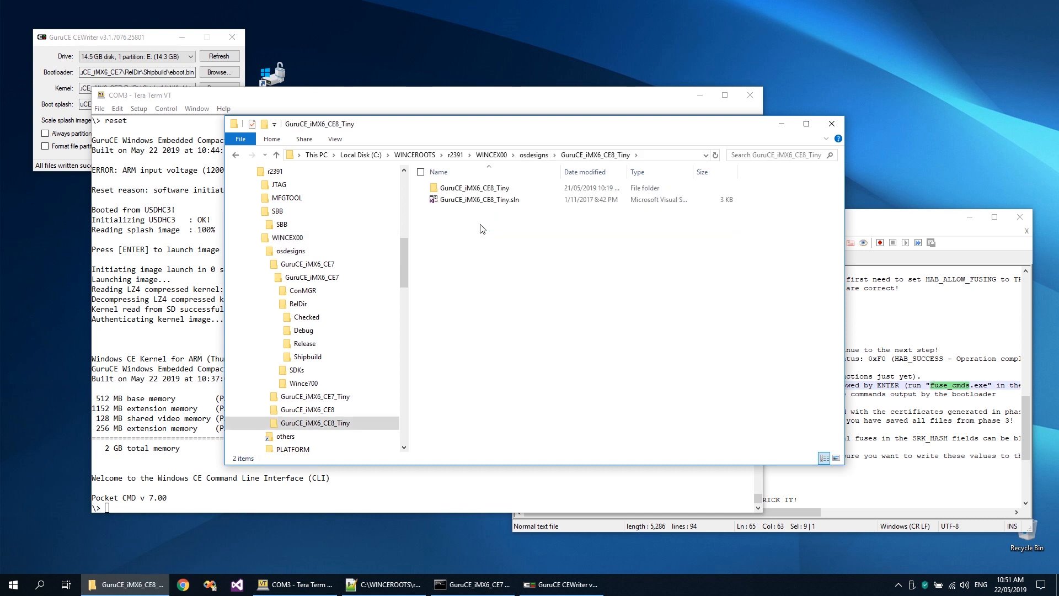
double_click(475, 201)
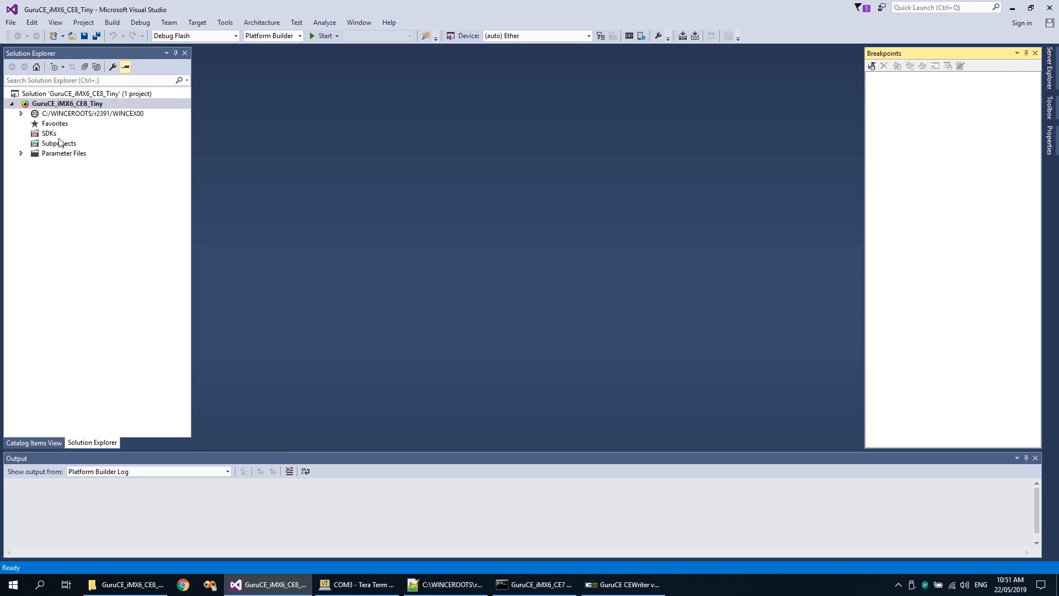
- Expand the solution tree through PLATFORM, GuruCE_iMX6, SRC and DRIVERS to show the TEMPLATE driver's subprojects
click(21, 113)
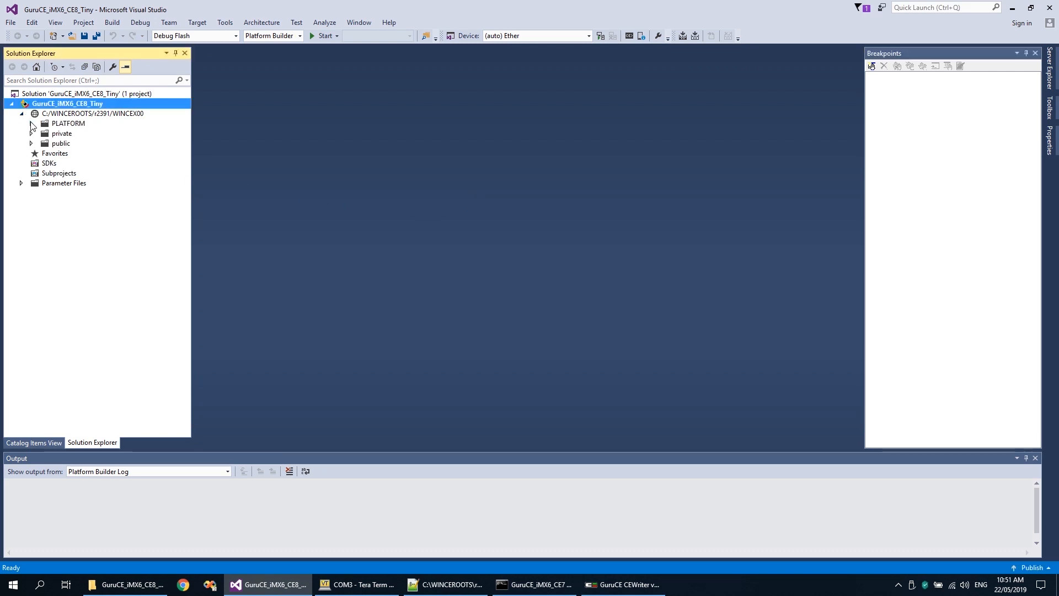
click(31, 123)
click(41, 163)
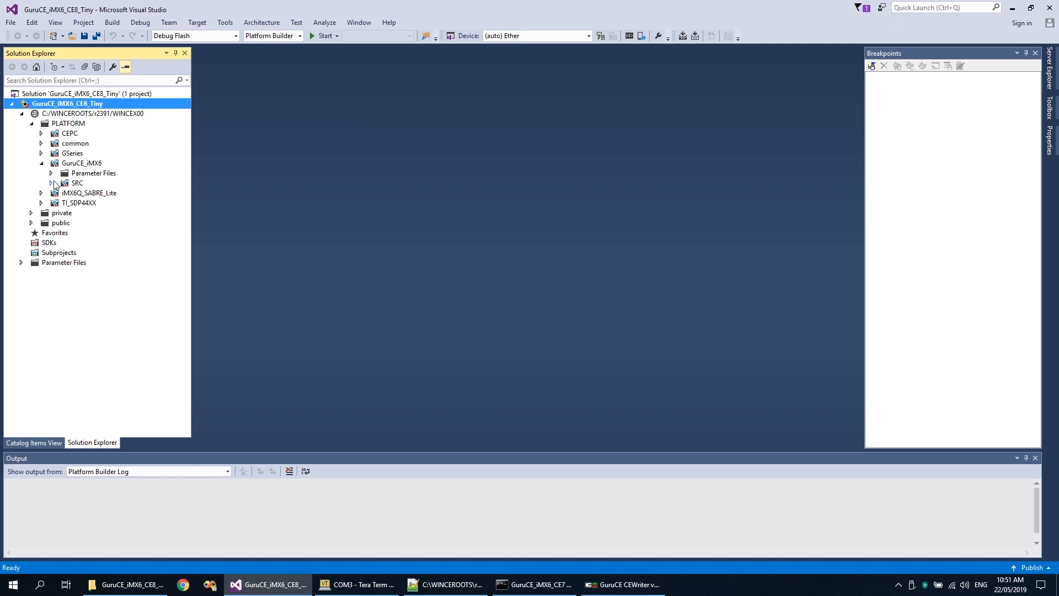
click(52, 183)
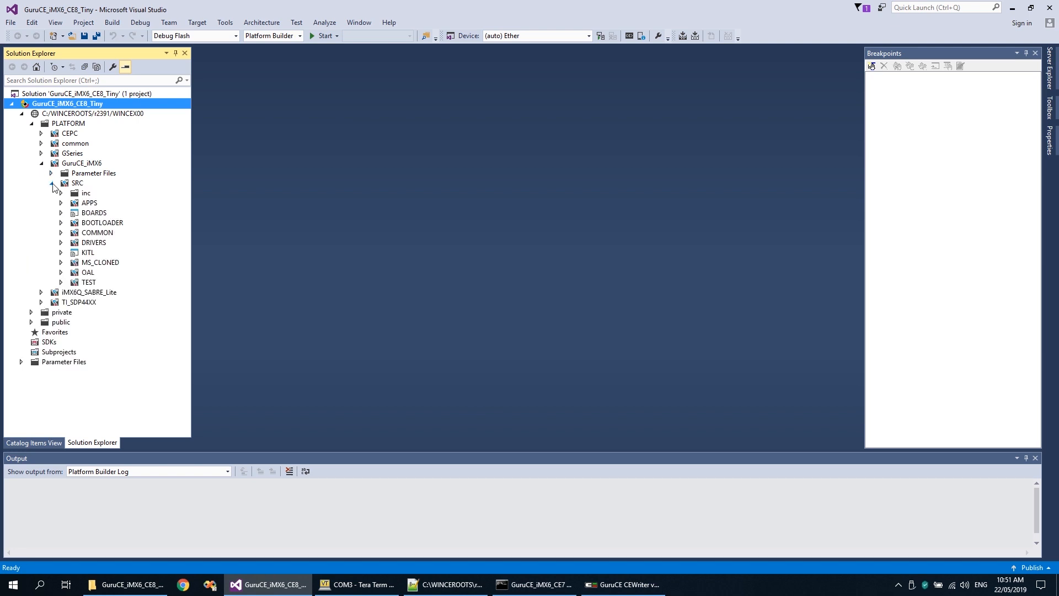
click(61, 242)
click(70, 322)
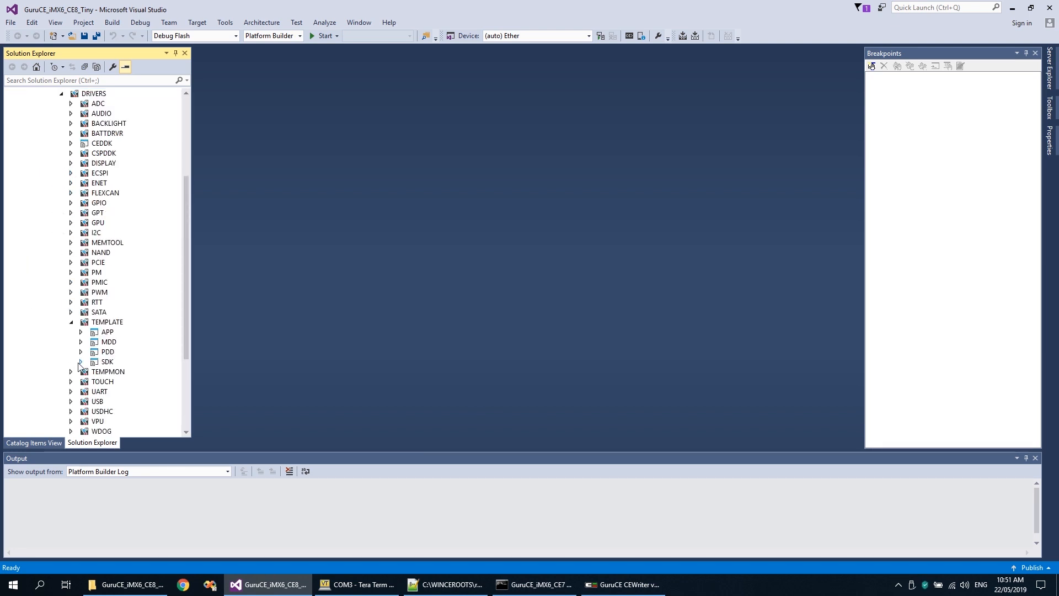
- Examine the source files of the TEMPLATE driver's SDK, PDD, MDD and APP subprojects
click(81, 362)
click(91, 391)
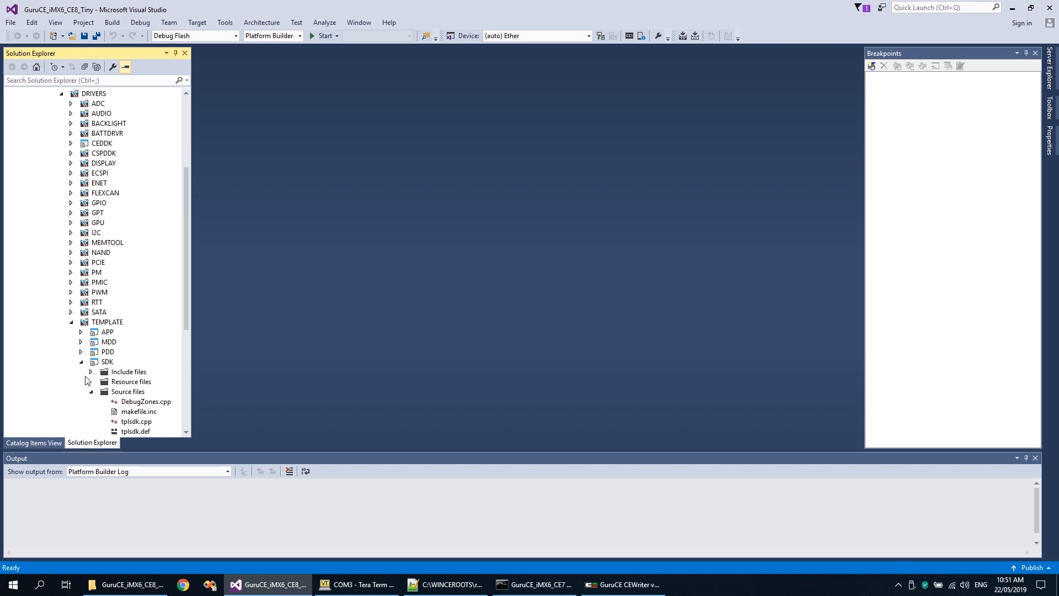
click(80, 352)
click(91, 391)
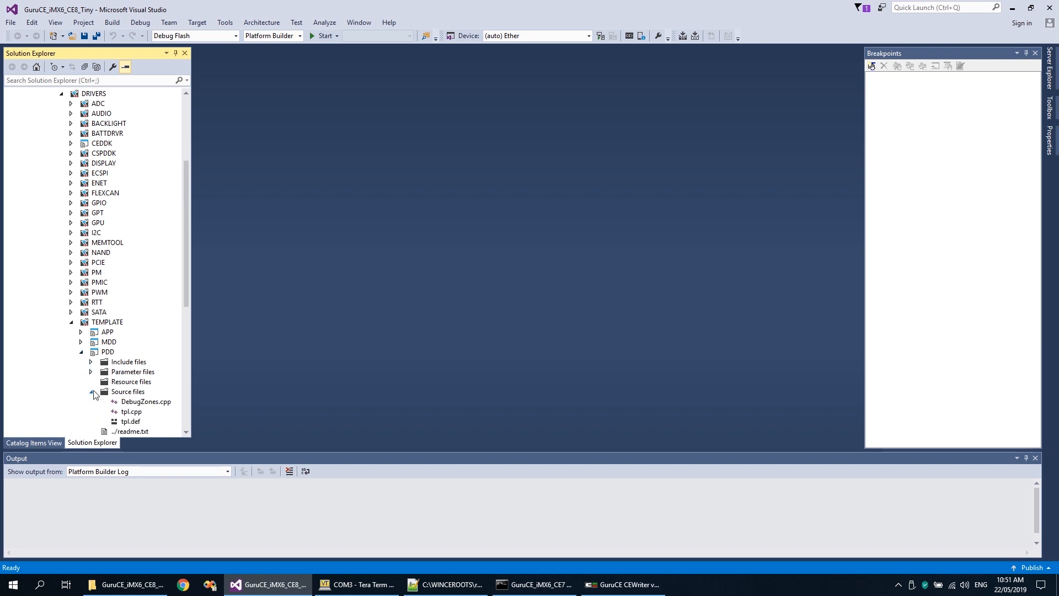
click(81, 342)
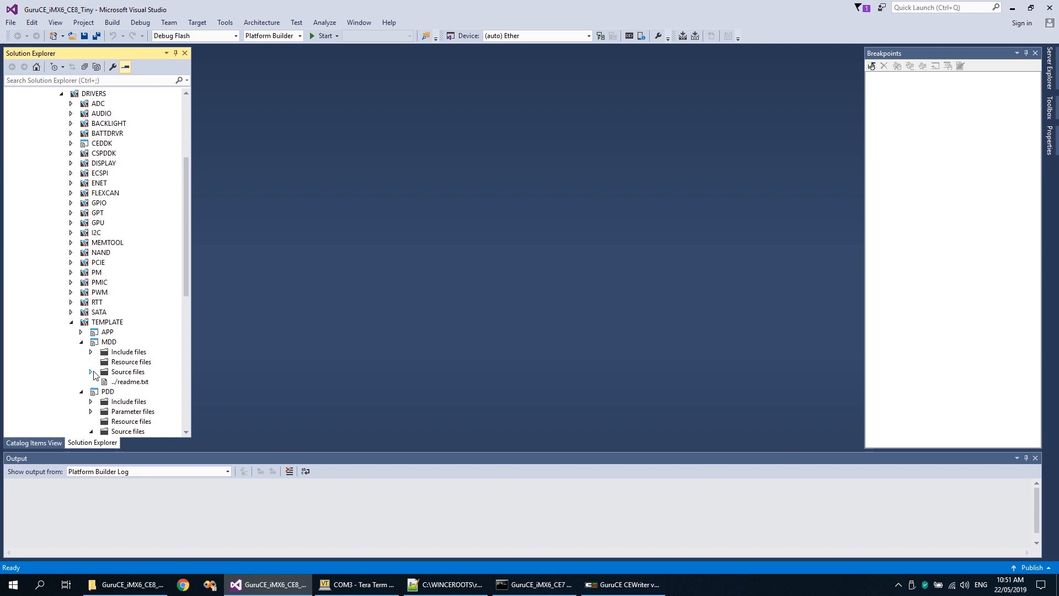
click(91, 372)
click(81, 332)
click(92, 362)
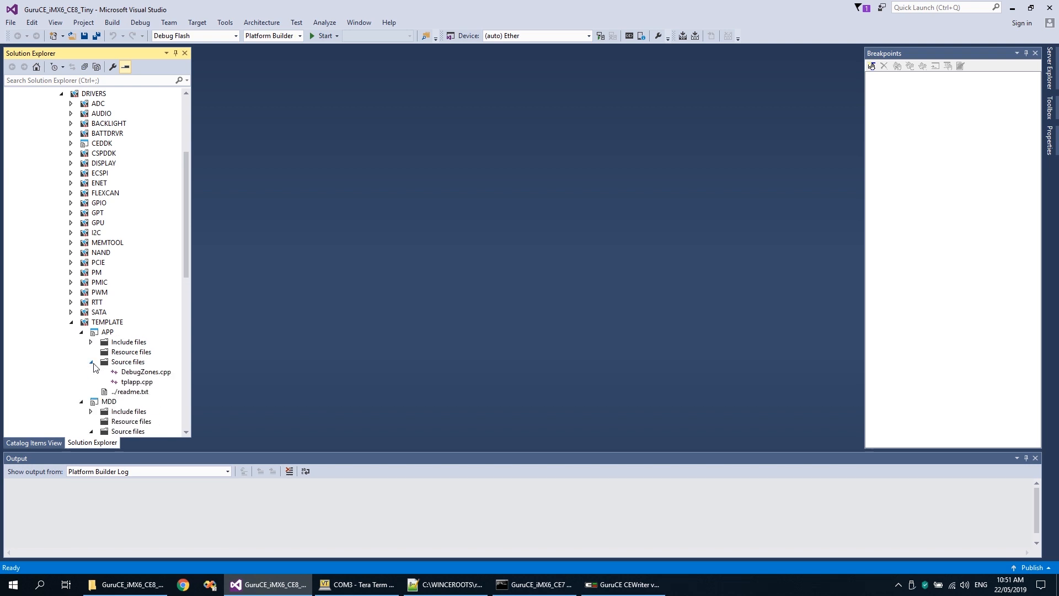
- Select Nitrogen6X as the board in the GuruCE iMX6: ARMV7 BSP's Config catalog items
scroll(94, 366, down, 2)
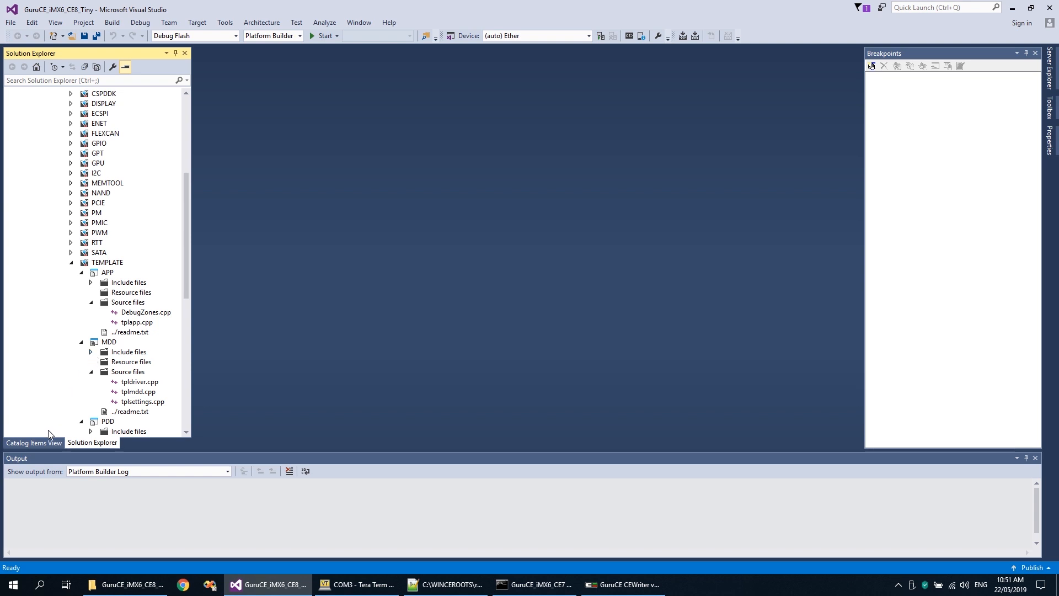
click(40, 442)
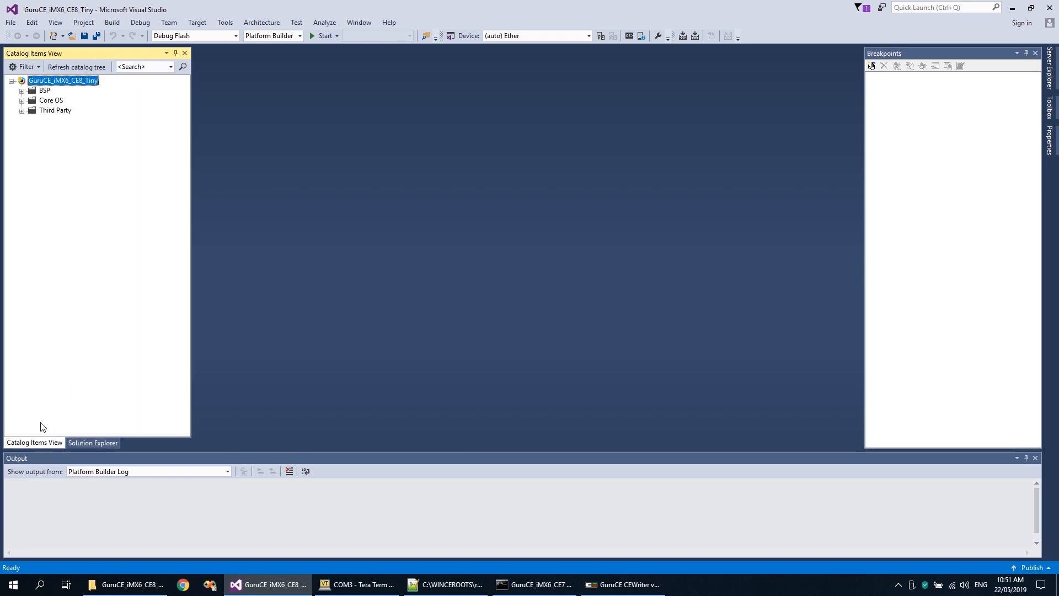
click(22, 111)
click(33, 120)
click(42, 150)
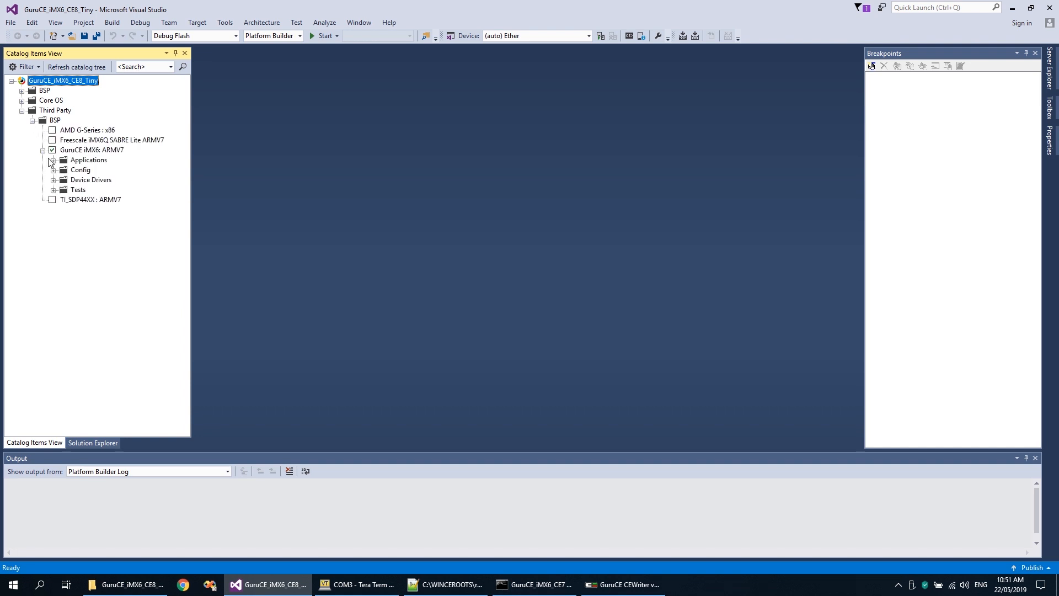
click(54, 169)
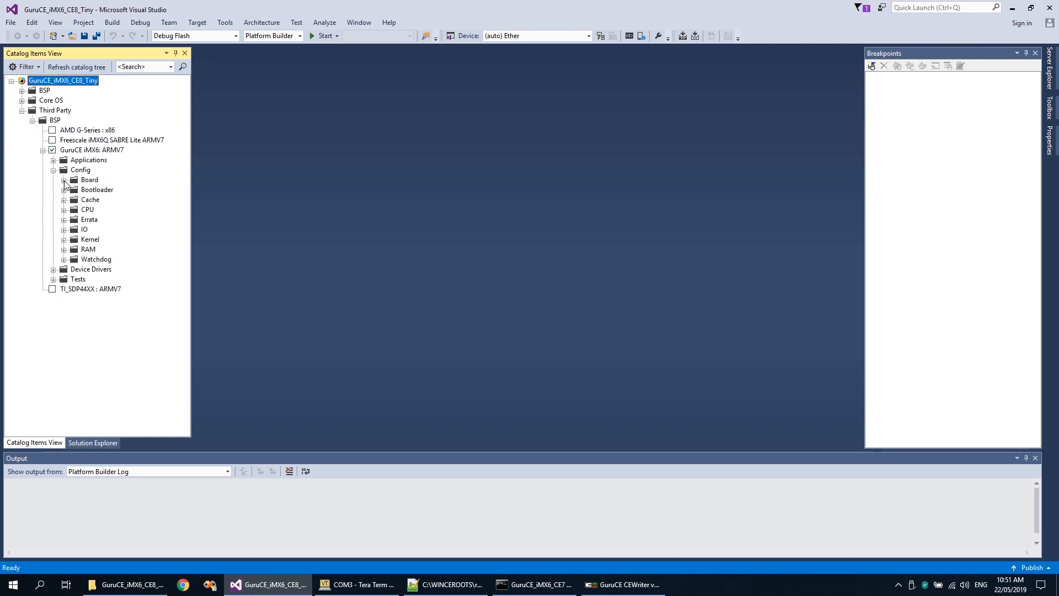
click(64, 180)
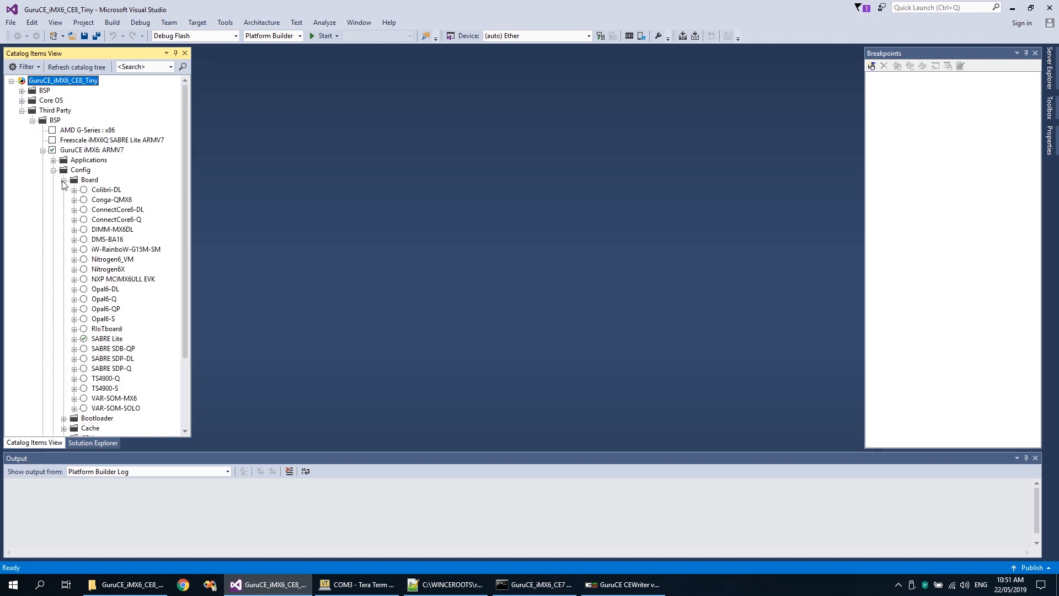
click(84, 270)
- Set the BSP's RAM configuration to 2 GB RAM
scroll(84, 271, down, 3)
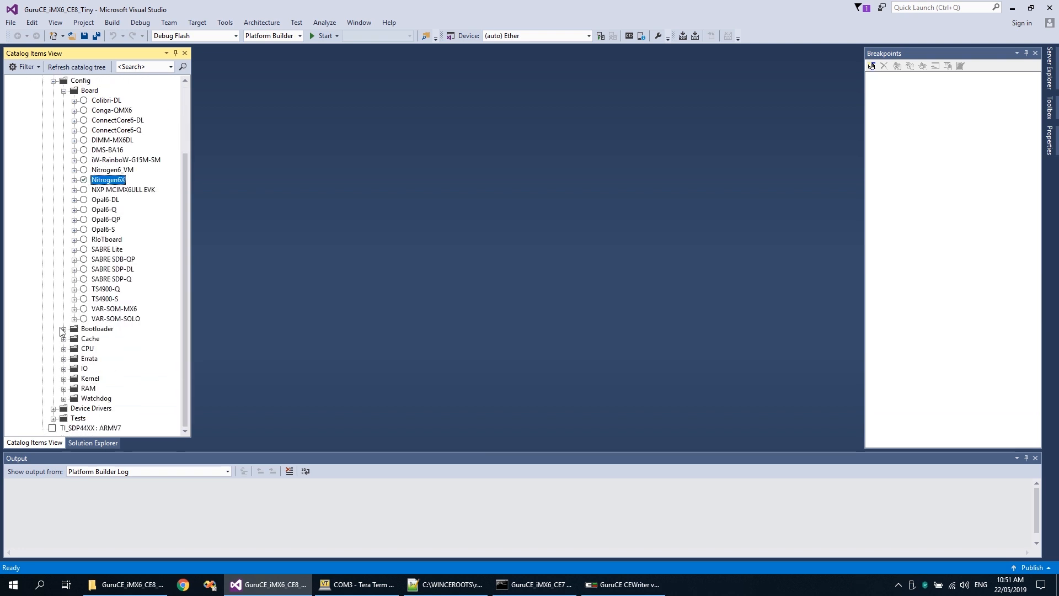
click(64, 388)
click(83, 399)
- Include the PWM4 driver from the BSP's PWM device drivers in the OS design
scroll(55, 408, down, 8)
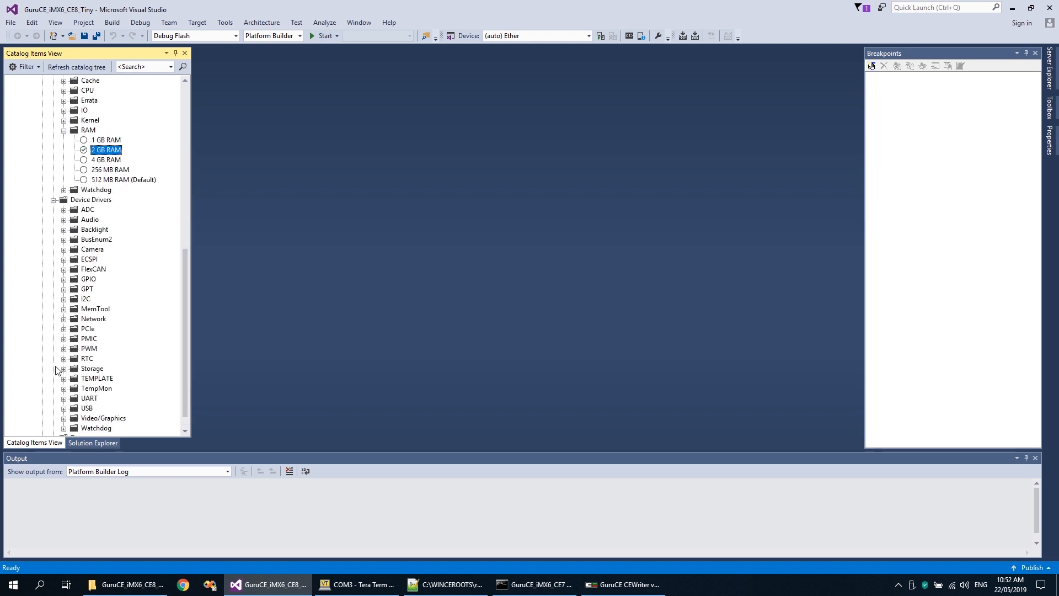
click(64, 349)
scroll(66, 353, down, 3)
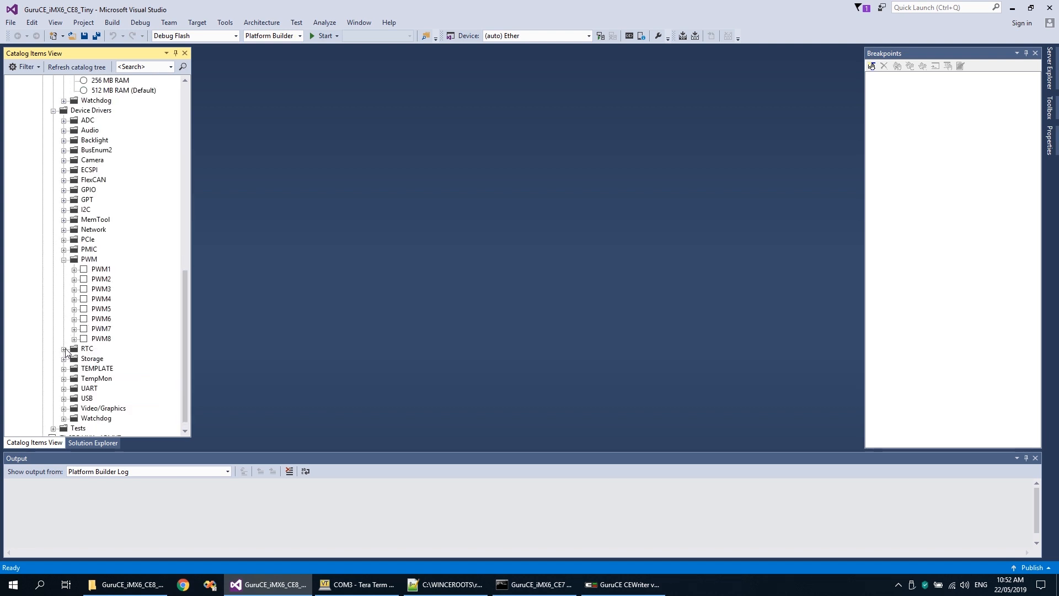
click(84, 299)
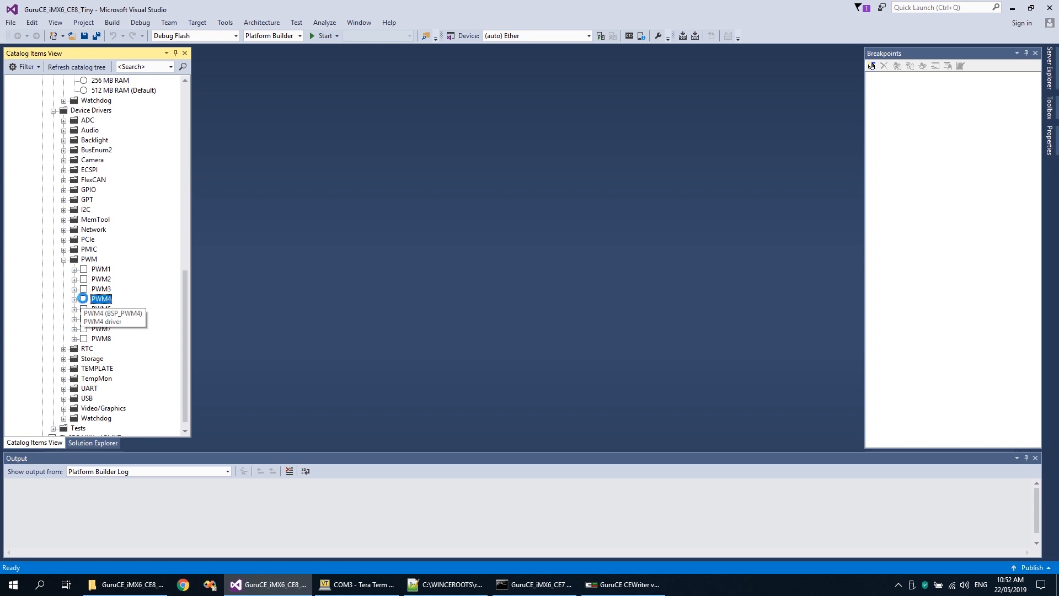
- Switch the build configuration to Debug and start a Clean Sysgen (blddemo clean -q)
click(236, 35)
click(186, 56)
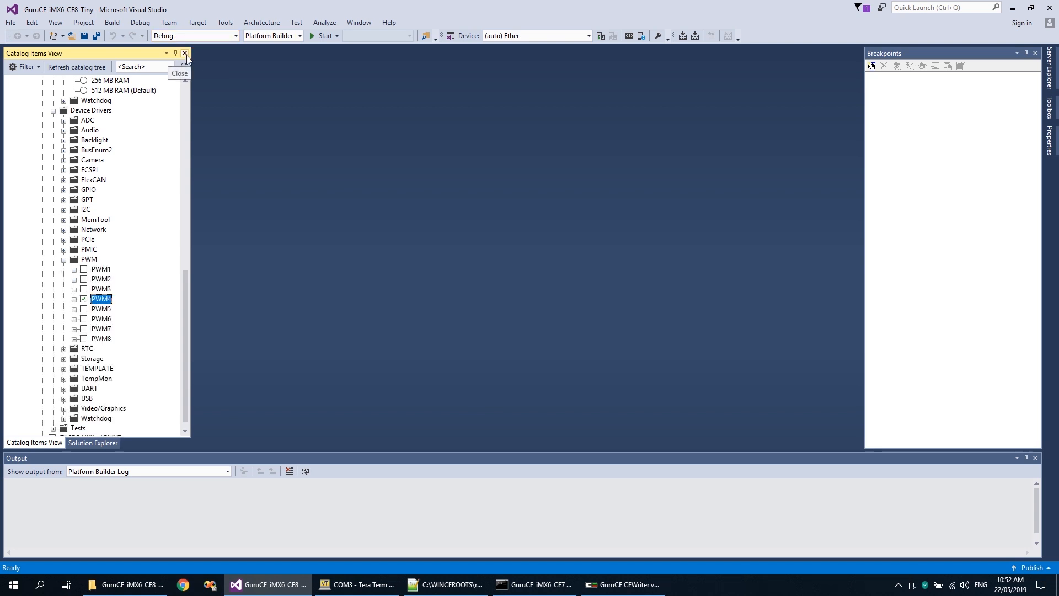
click(115, 26)
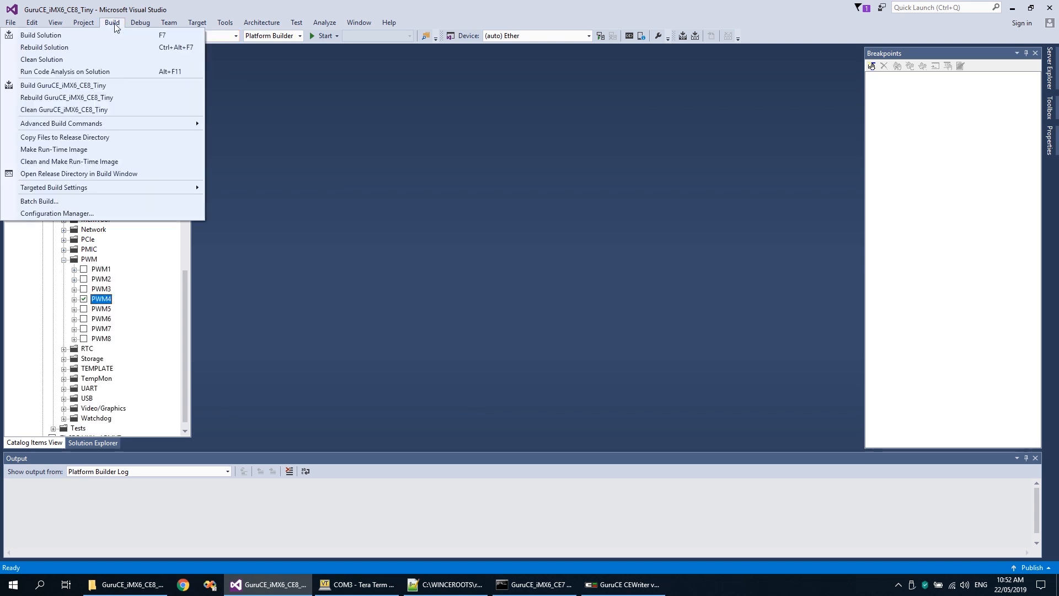
mouse_move(117, 120)
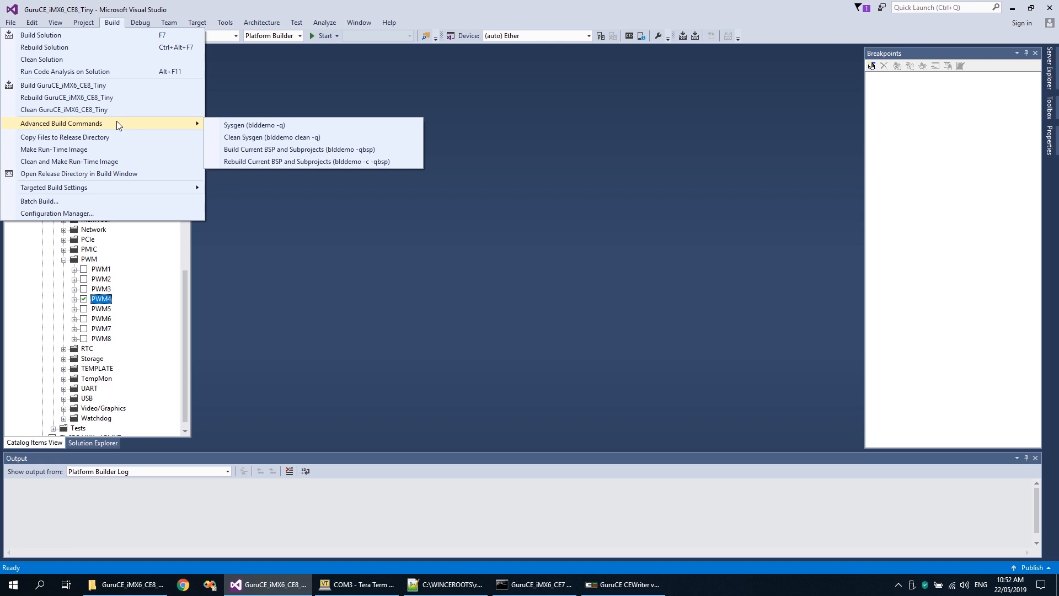
click(258, 137)
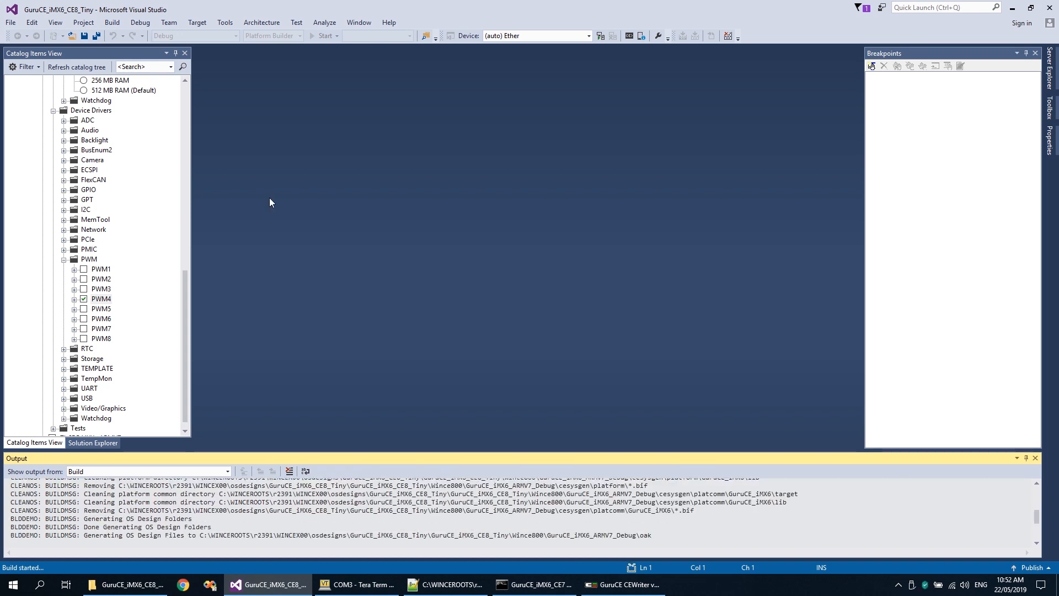
- Switch to the COM3 Tera Term session, reset the board and interrupt the image launch to enter the bootloader's main menu
click(354, 586)
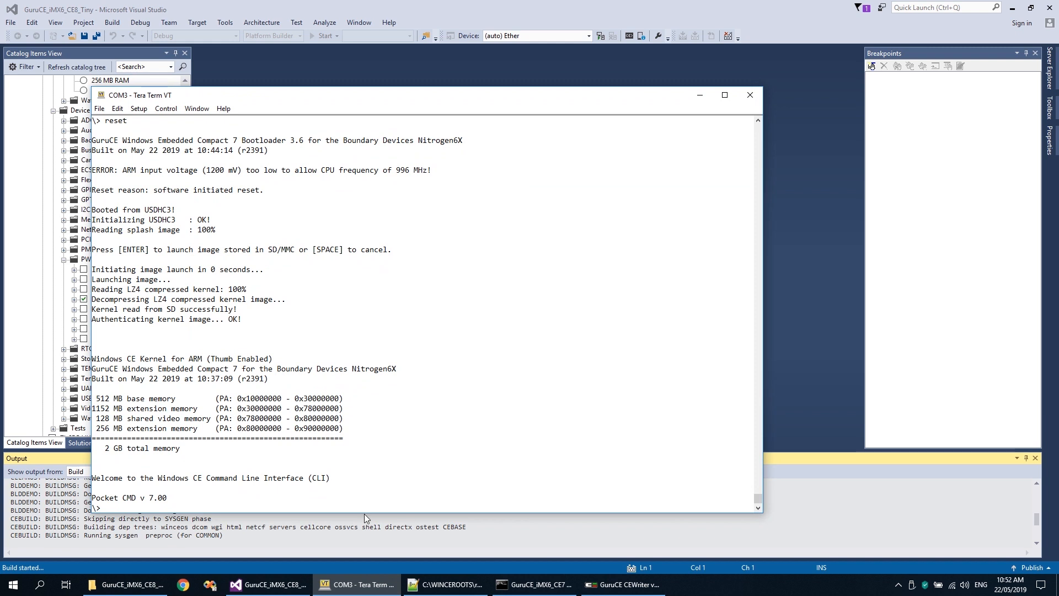
text(reset)
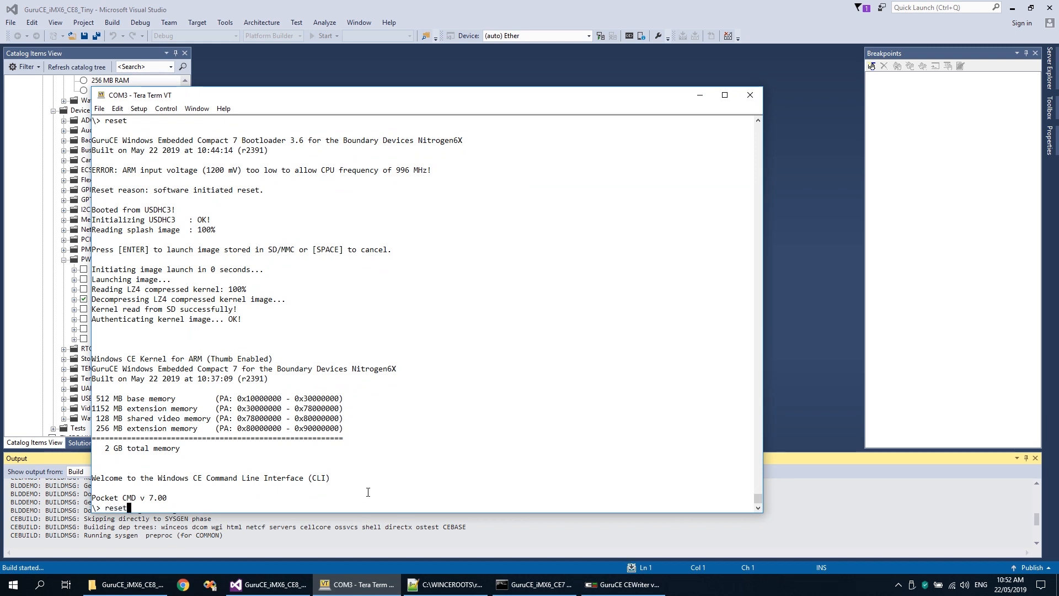
key(Return)
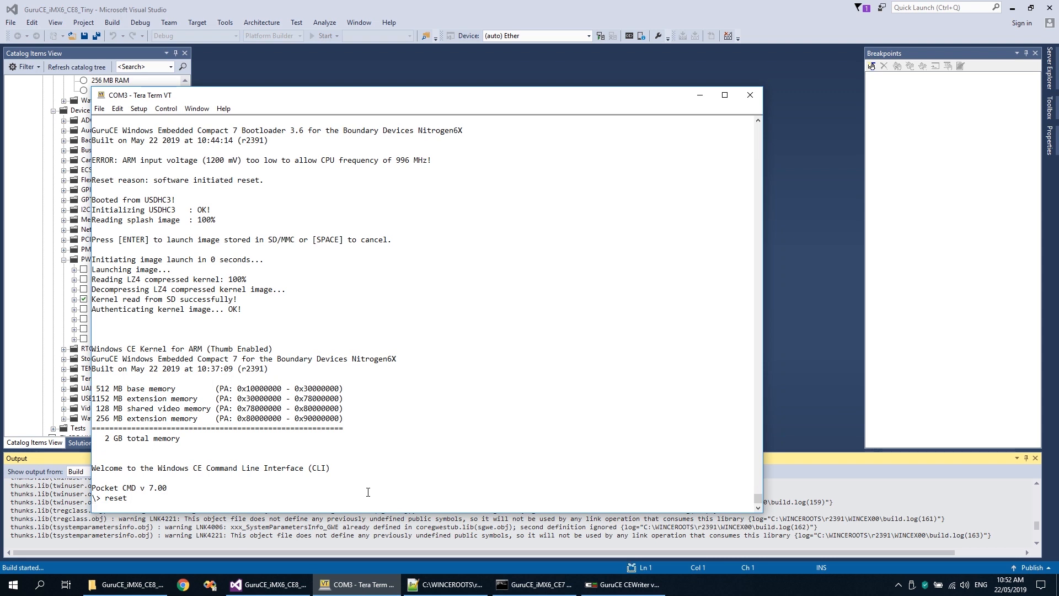
key(space)
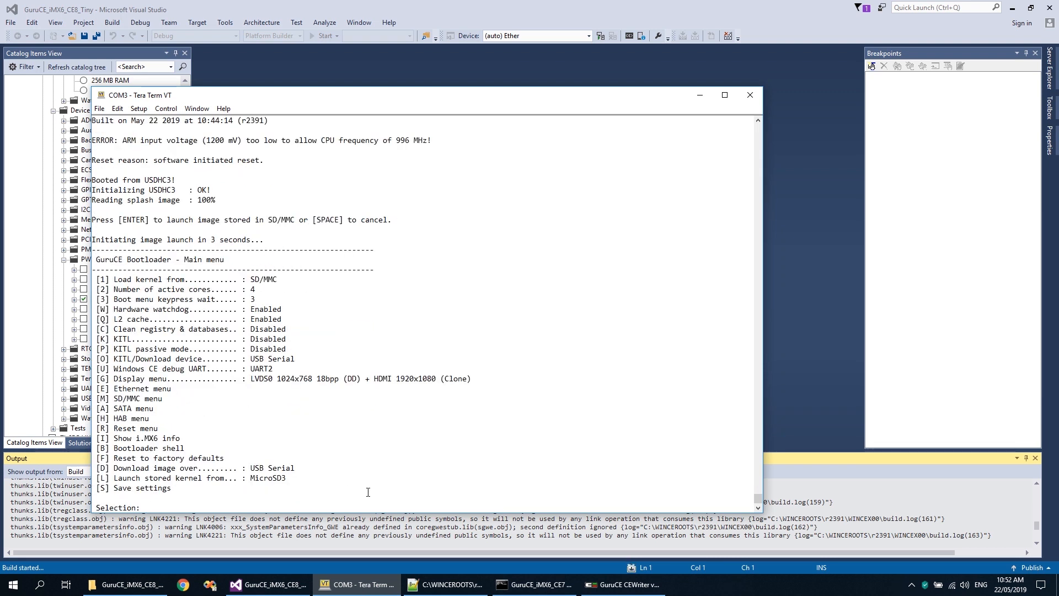
- Configure the bootloader to load the kernel from Visual Studio with 1 active core and KITL enabled, and save the settings
key(1)
key(1)
key(1)
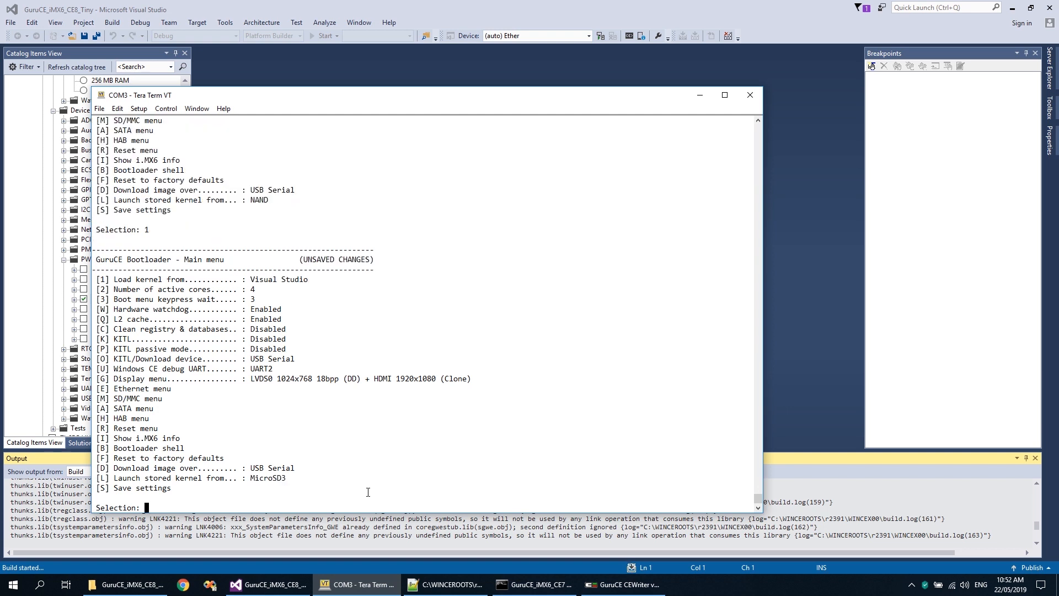
text(2)
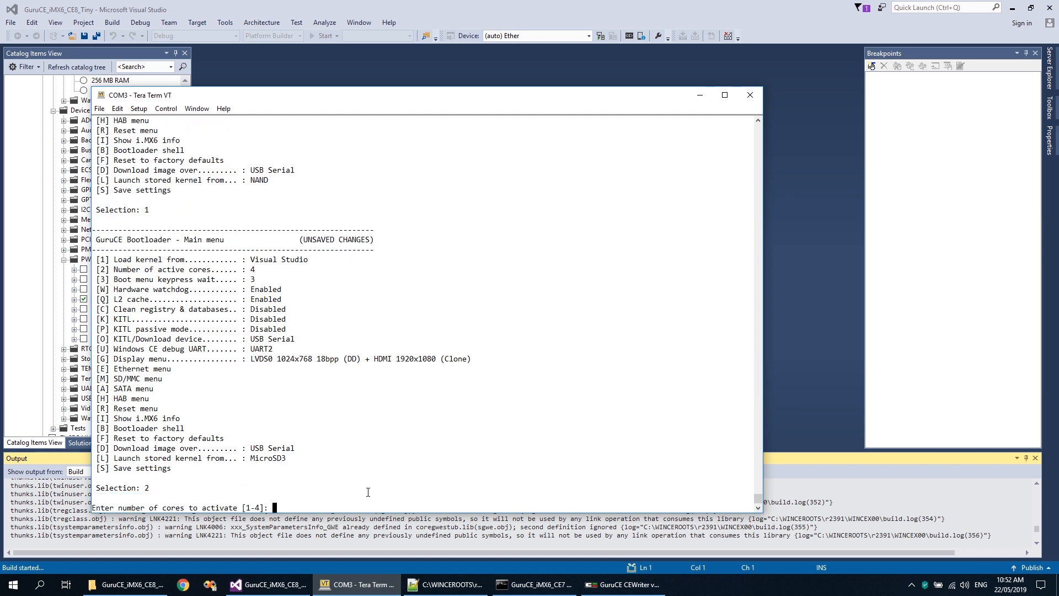
text(1)
key(Return)
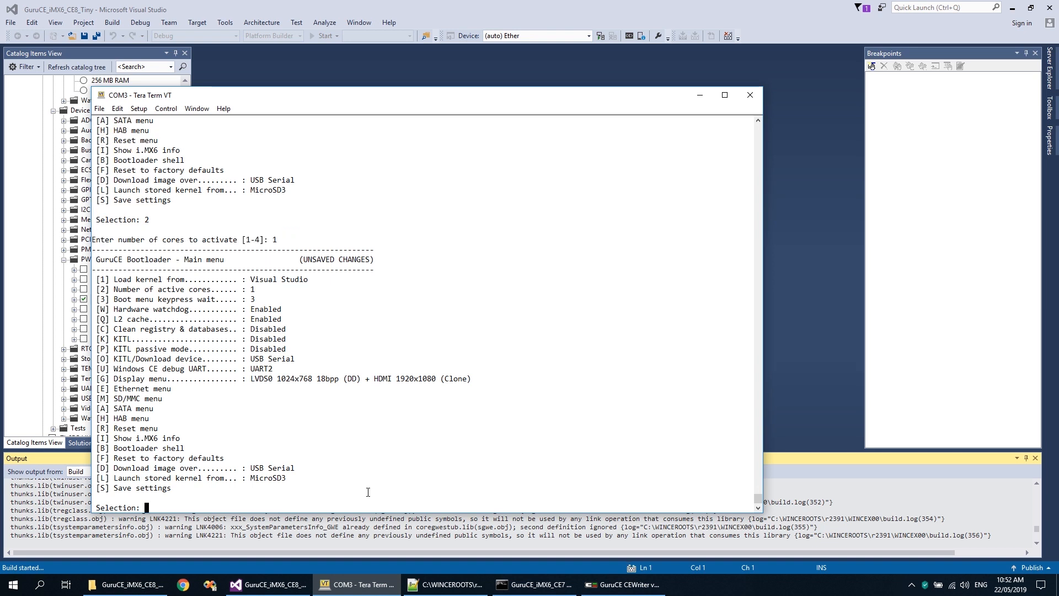
key(k)
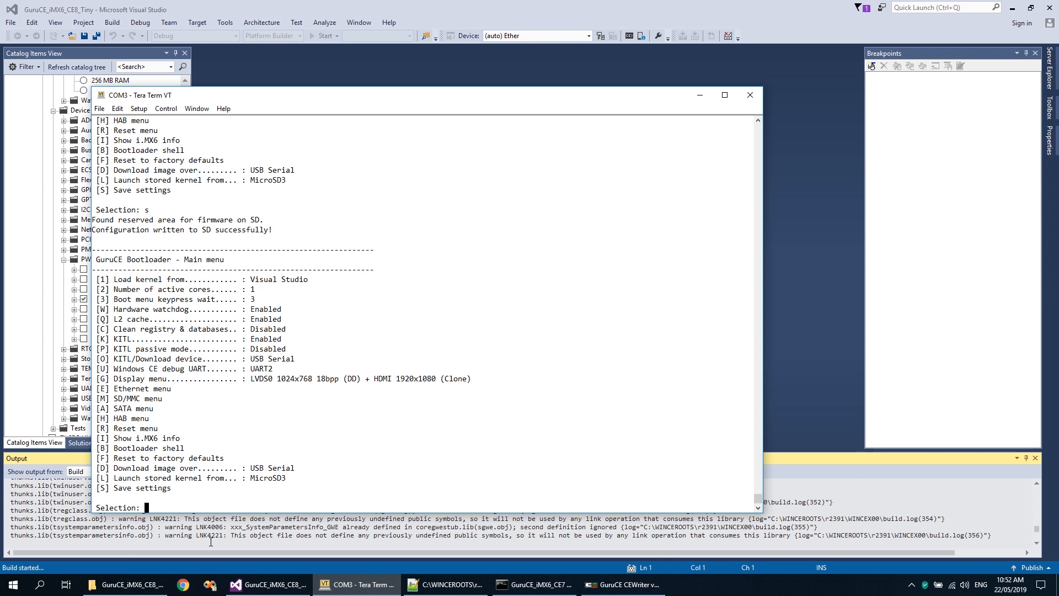
- Run enable_usb_serial_kitl.cmd from the PLATFORM\GuruCE_iMX6 folder in File Explorer and close its console on completion
click(127, 584)
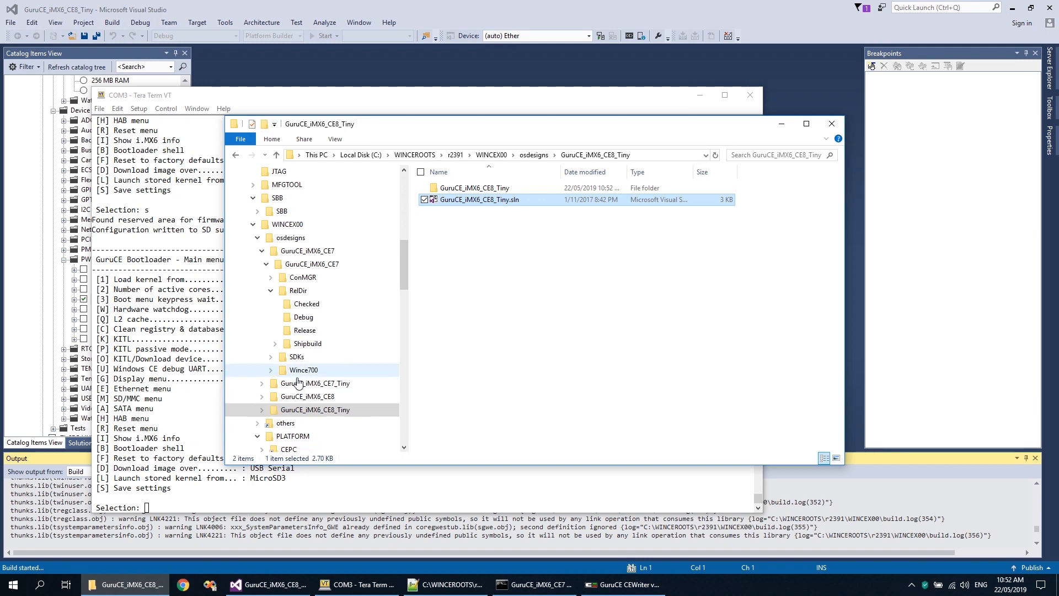
scroll(297, 383, down, 3)
click(309, 372)
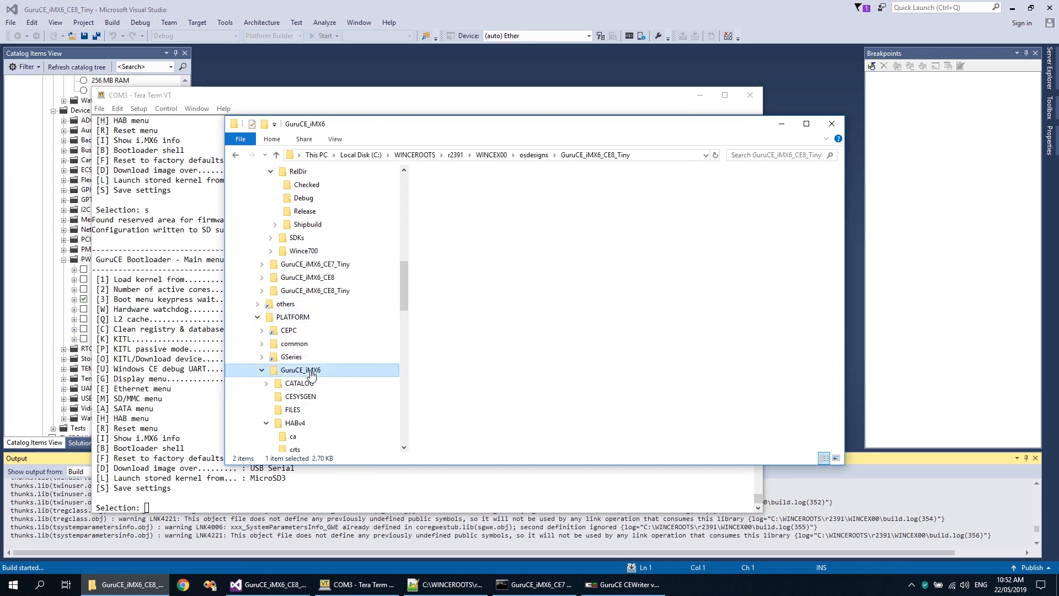
click(502, 270)
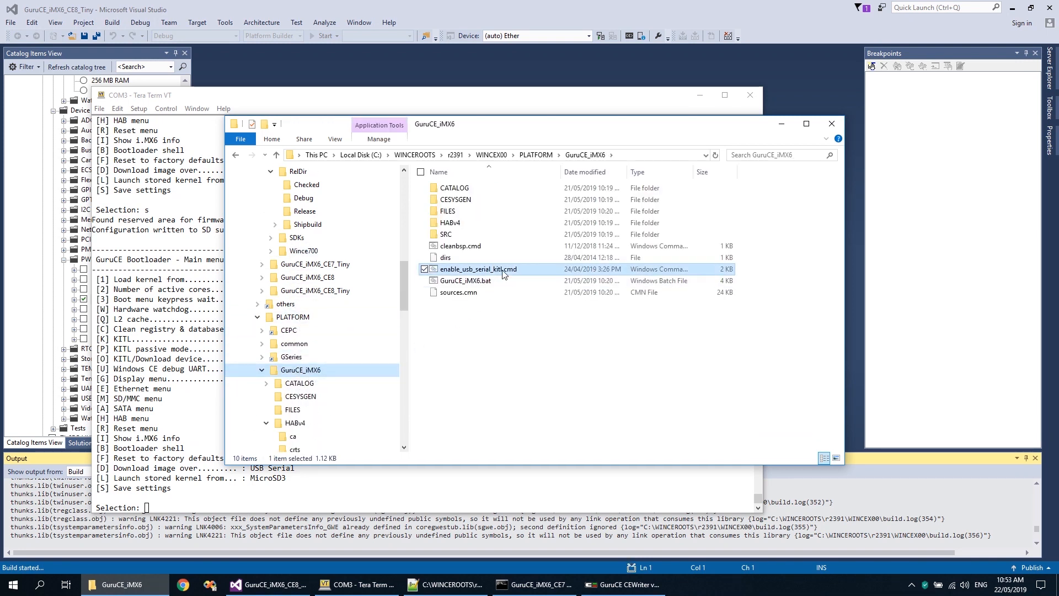
double_click(503, 274)
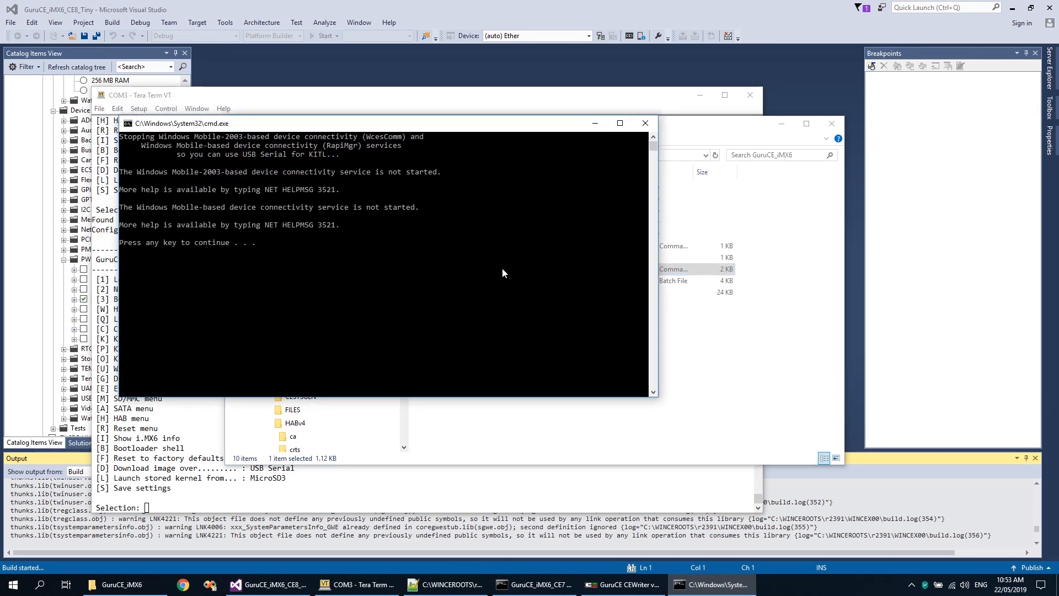
key(Return)
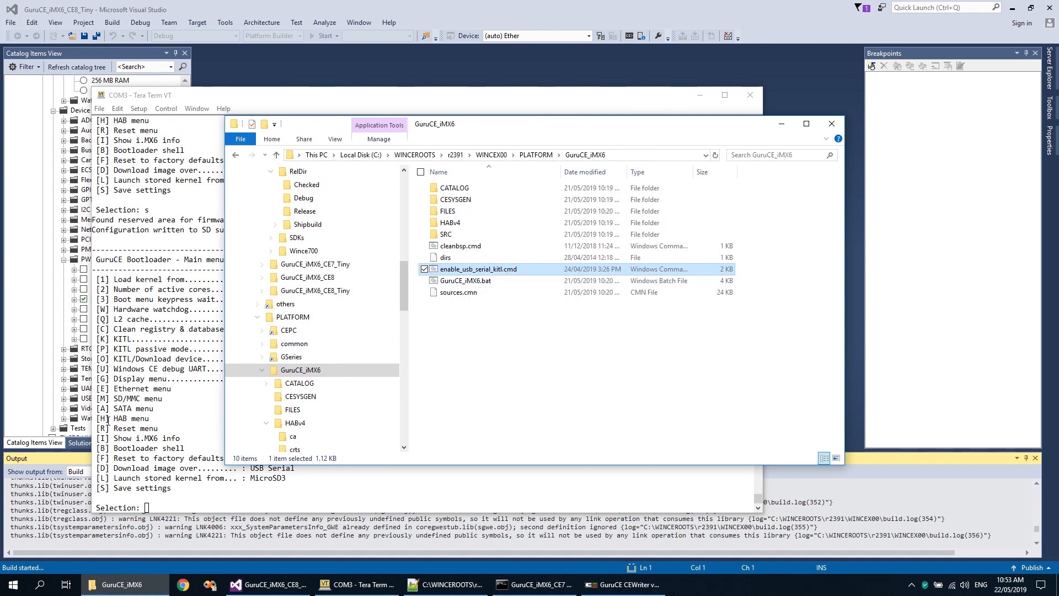
- Check the debugger's target file name in the General configuration properties of the GuruCE_iMX6_CE8_Tiny project in Visual Studio
click(74, 443)
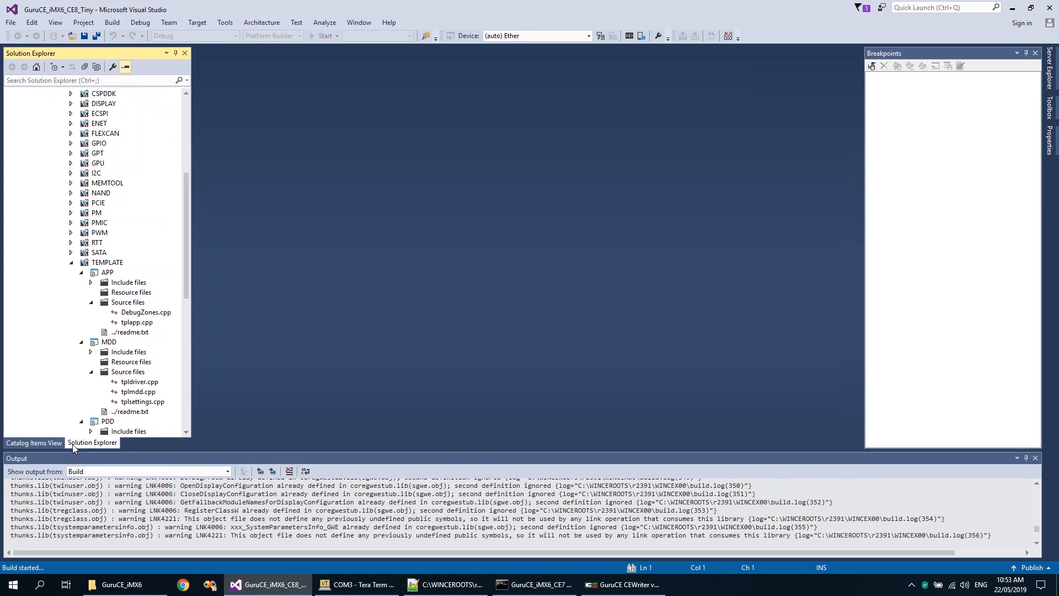
scroll(108, 342, up, 7)
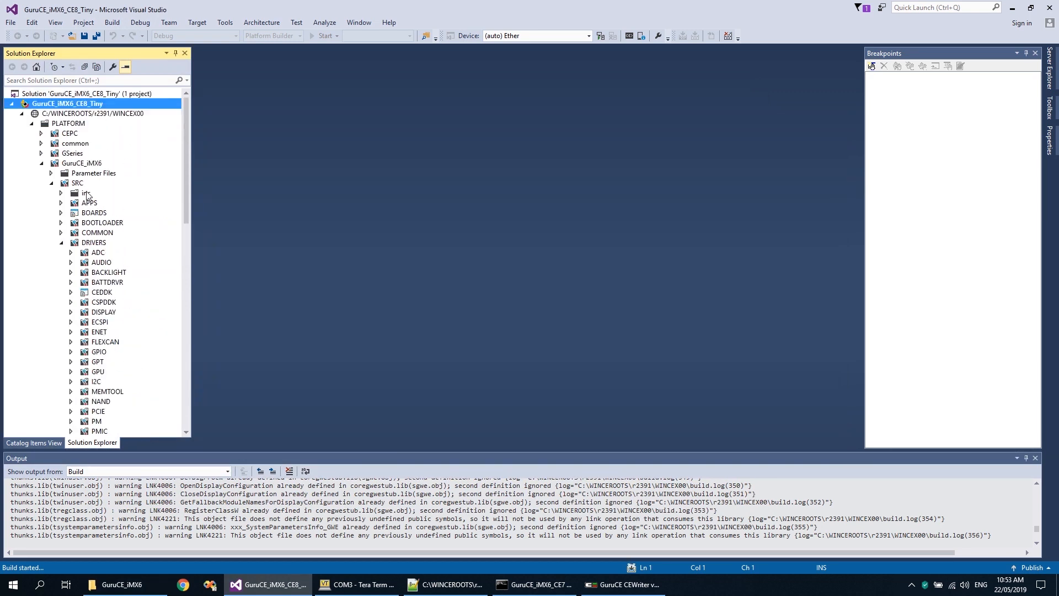
right_click(70, 105)
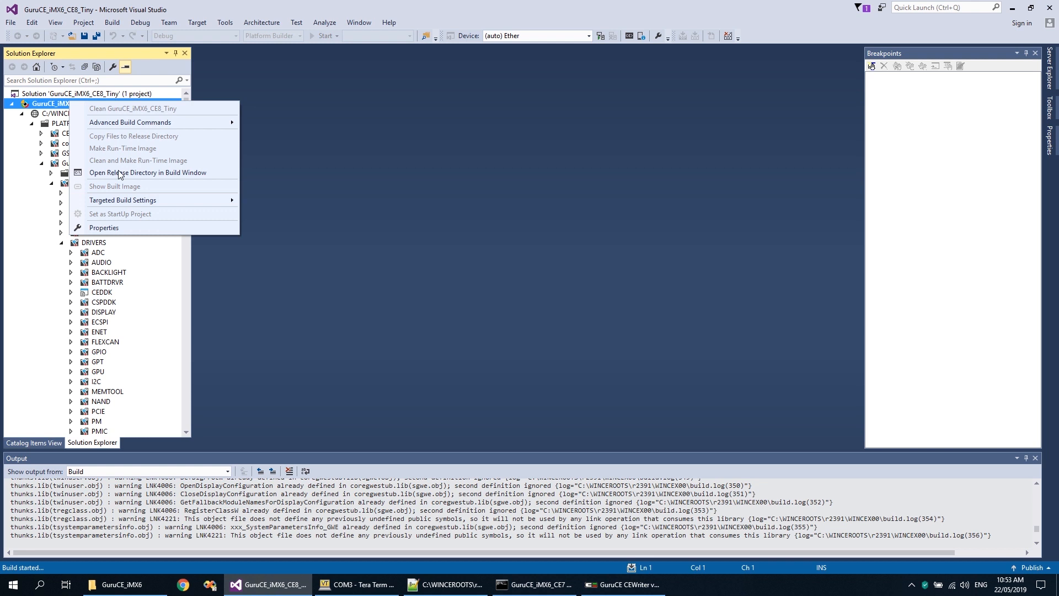
click(132, 223)
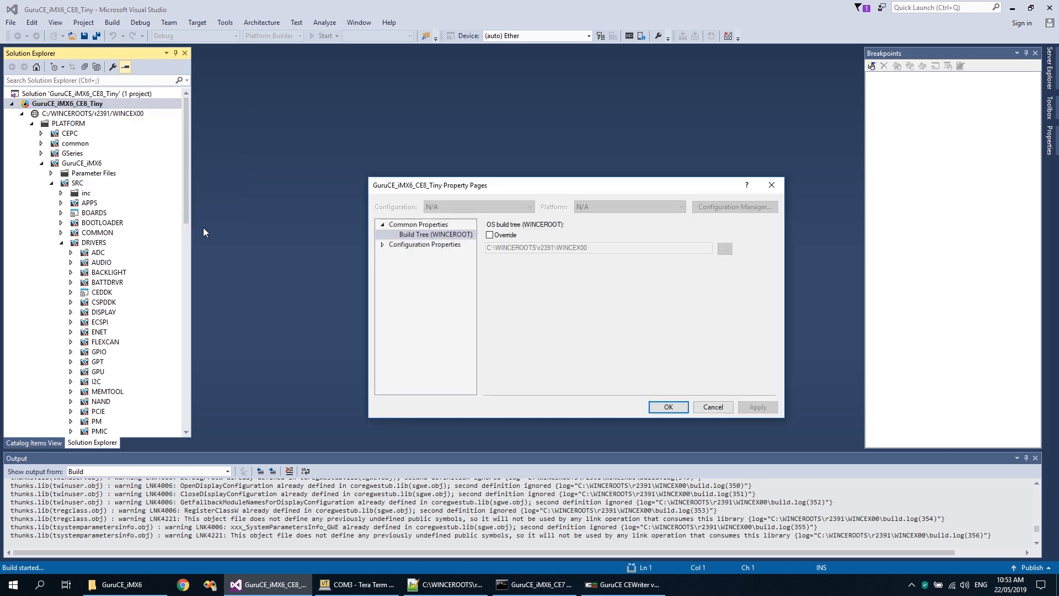
click(382, 245)
click(408, 254)
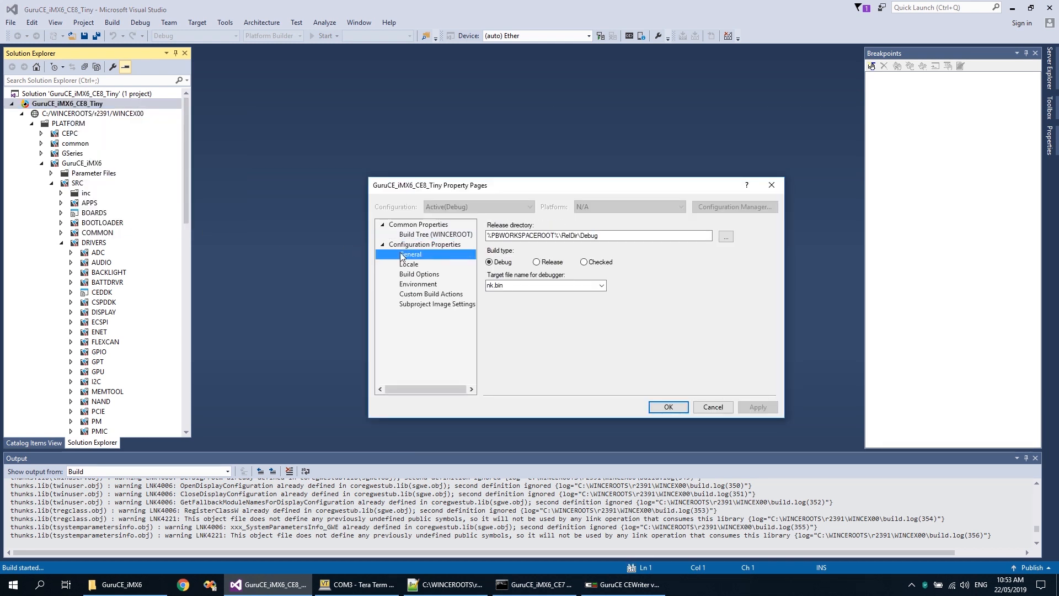
click(515, 284)
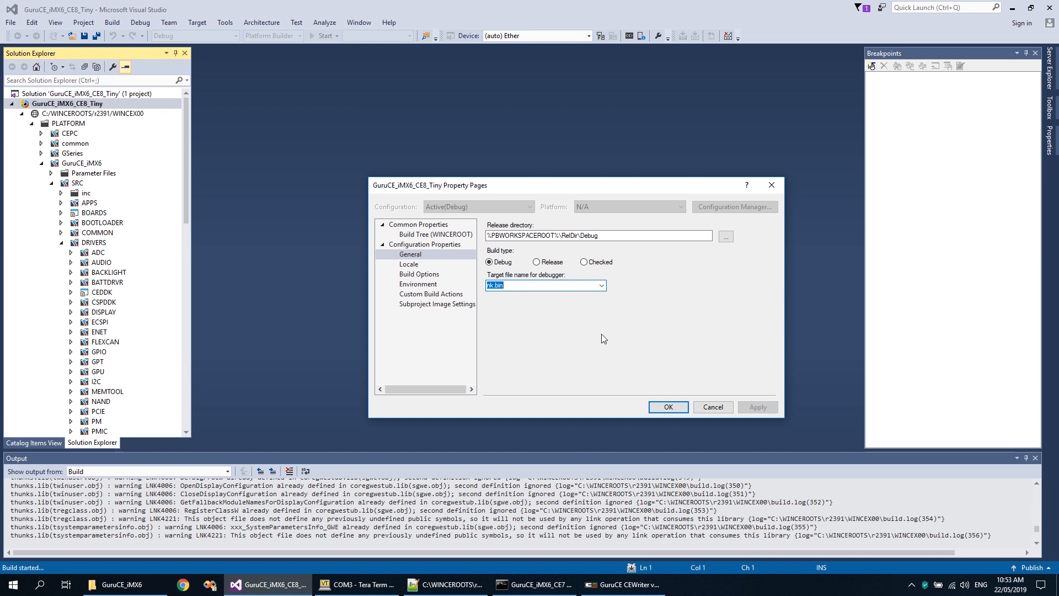
click(669, 407)
- Set the target device to (auto) UsbSer and locate the TEMPLATE driver's source files in the solution tree
click(589, 37)
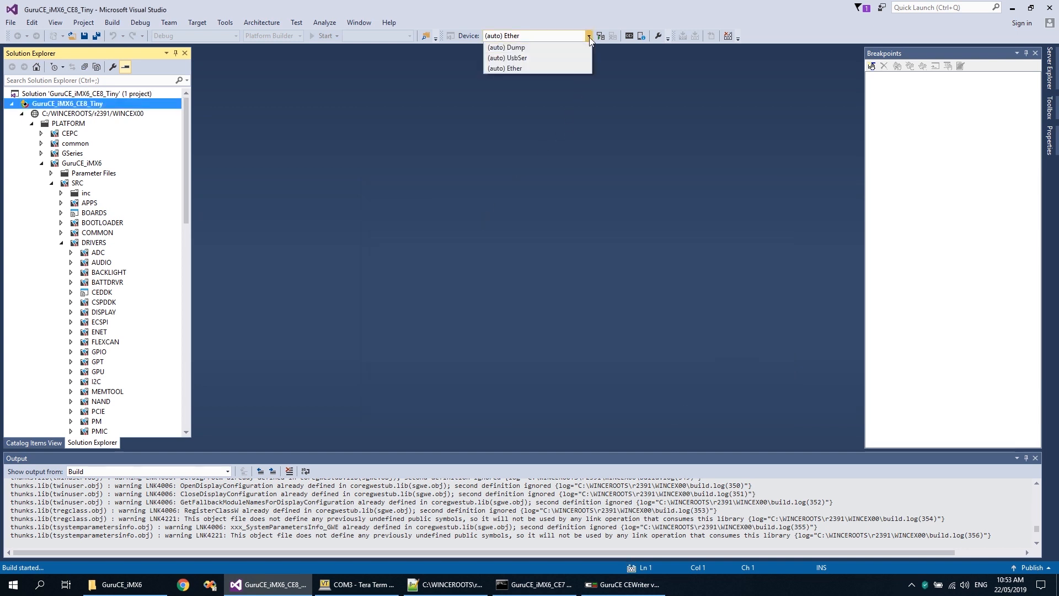
click(546, 57)
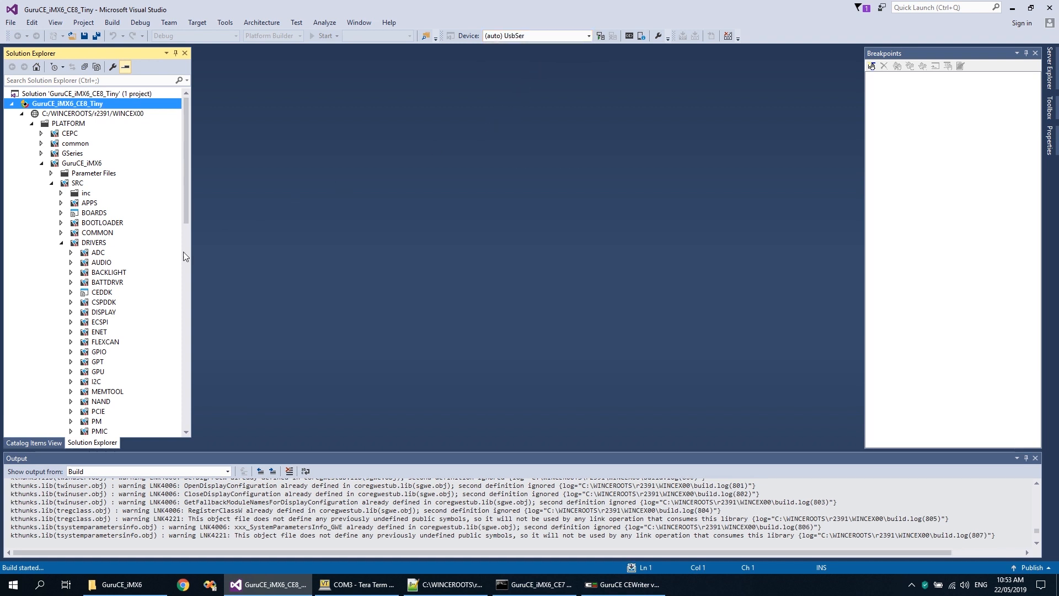
scroll(123, 295, down, 5)
scroll(123, 297, down, 2)
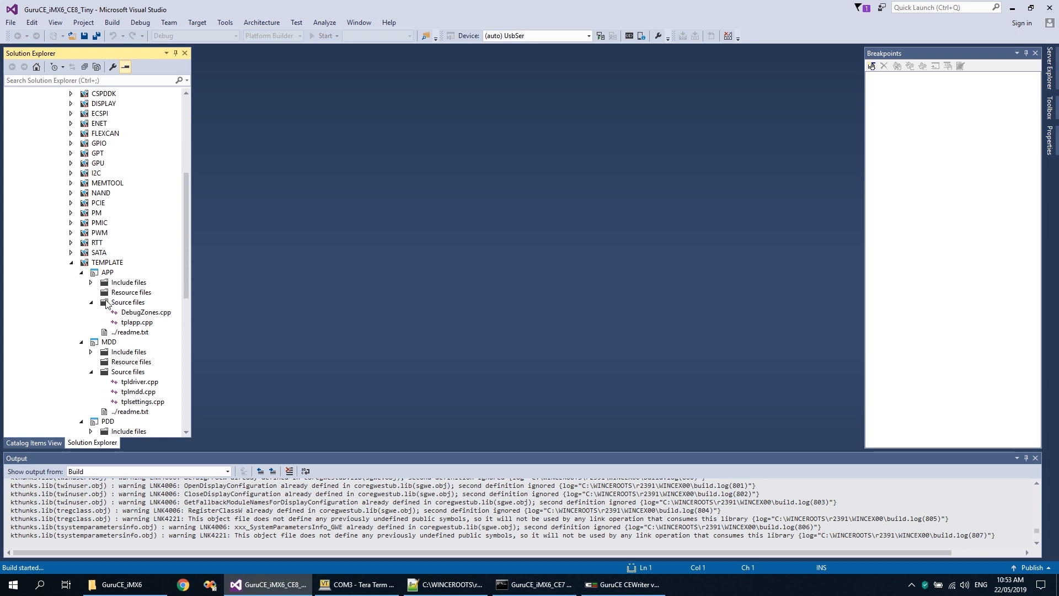
- Open pwmmdd.cpp from the PWM driver's MDD source files and set a breakpoint on the InitializeCriticalSection line in PWM::Initialize
click(71, 263)
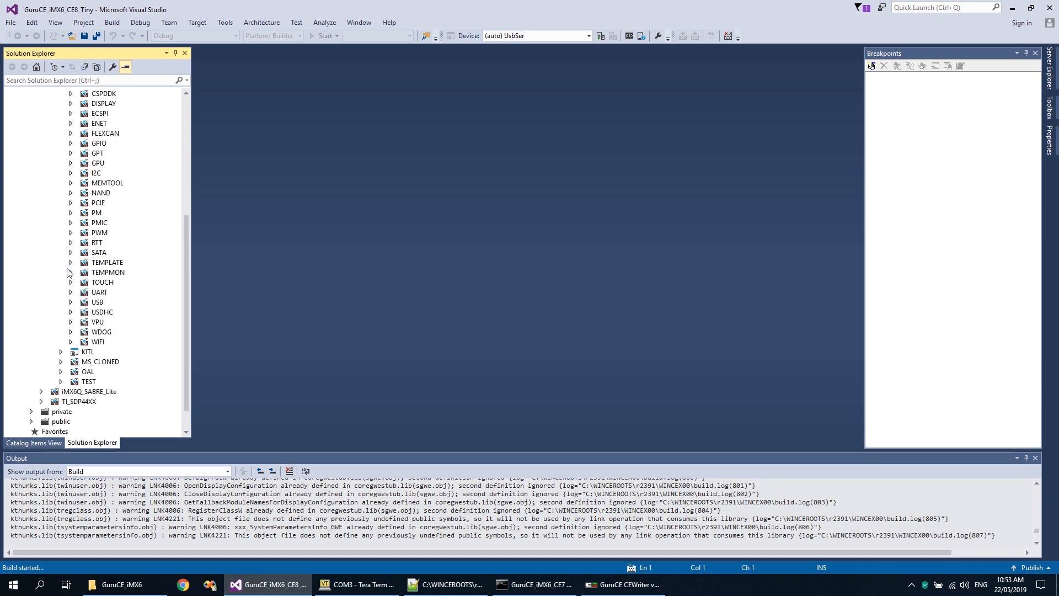
scroll(71, 265, up, 1)
click(71, 262)
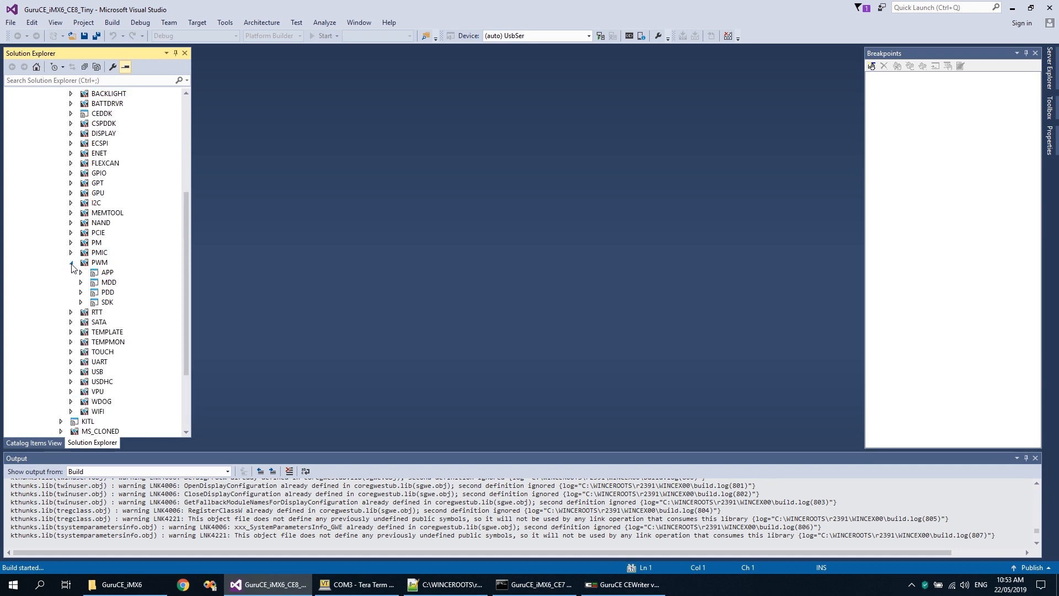
click(81, 282)
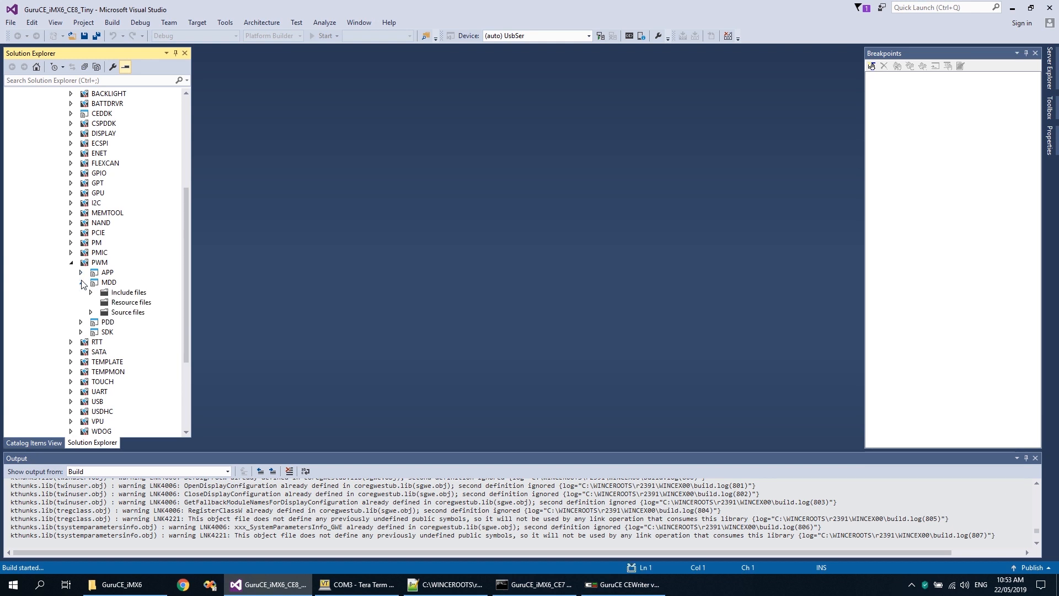
click(91, 312)
click(136, 336)
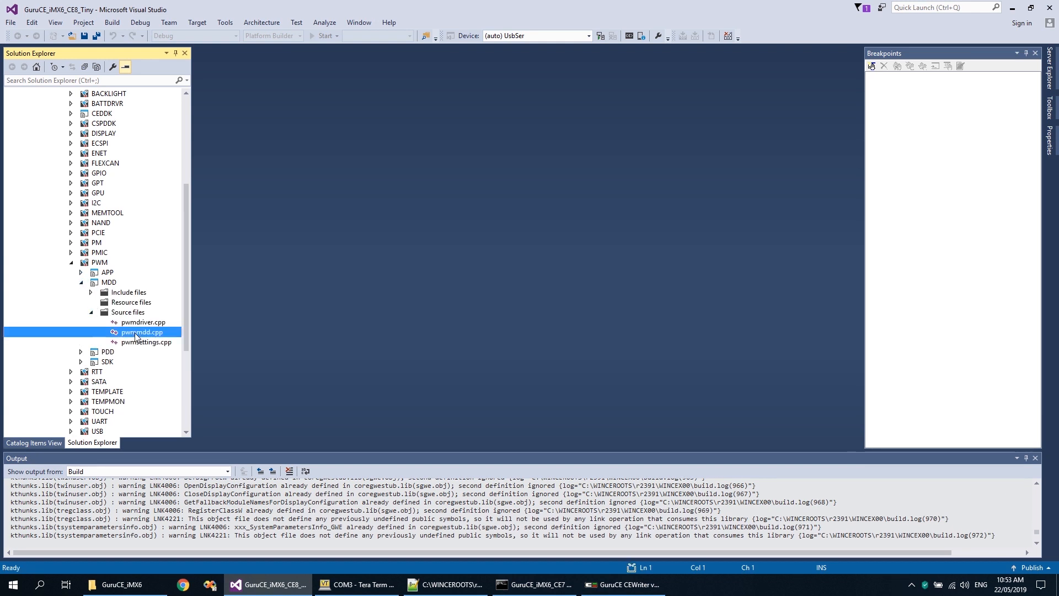
double_click(137, 333)
scroll(343, 251, down, 6)
scroll(343, 252, down, 8)
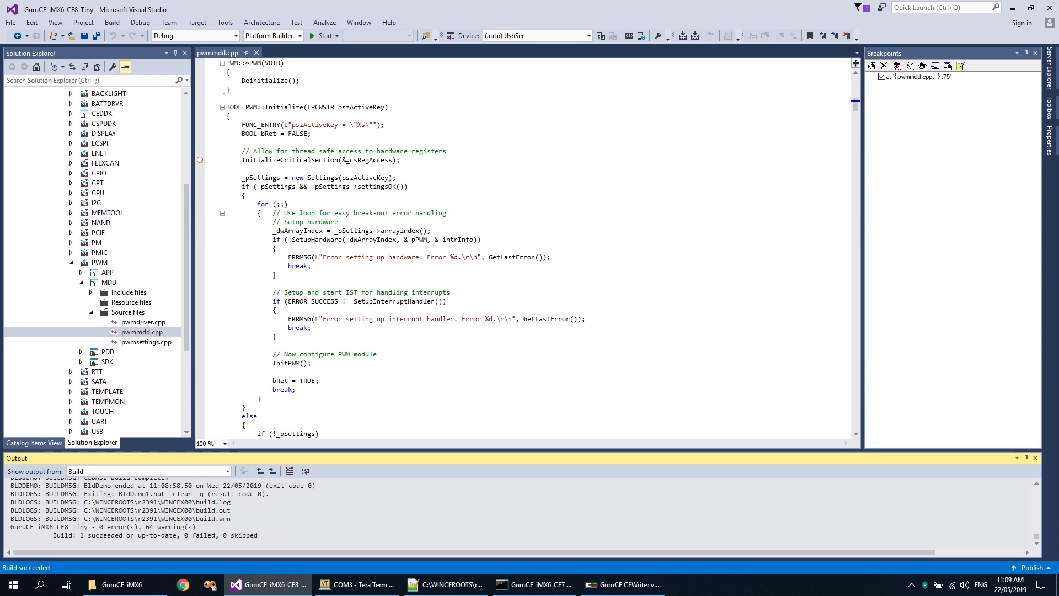
- Add pwm.dll to the target's release directory modules
double_click(105, 537)
click(190, 24)
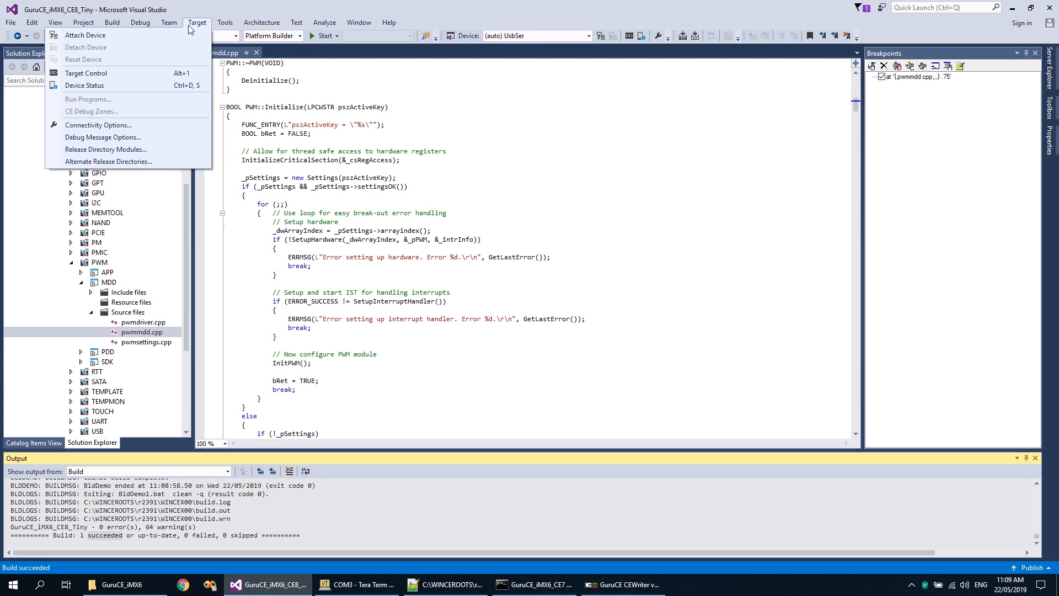
click(156, 149)
click(589, 254)
text(pwm.dll)
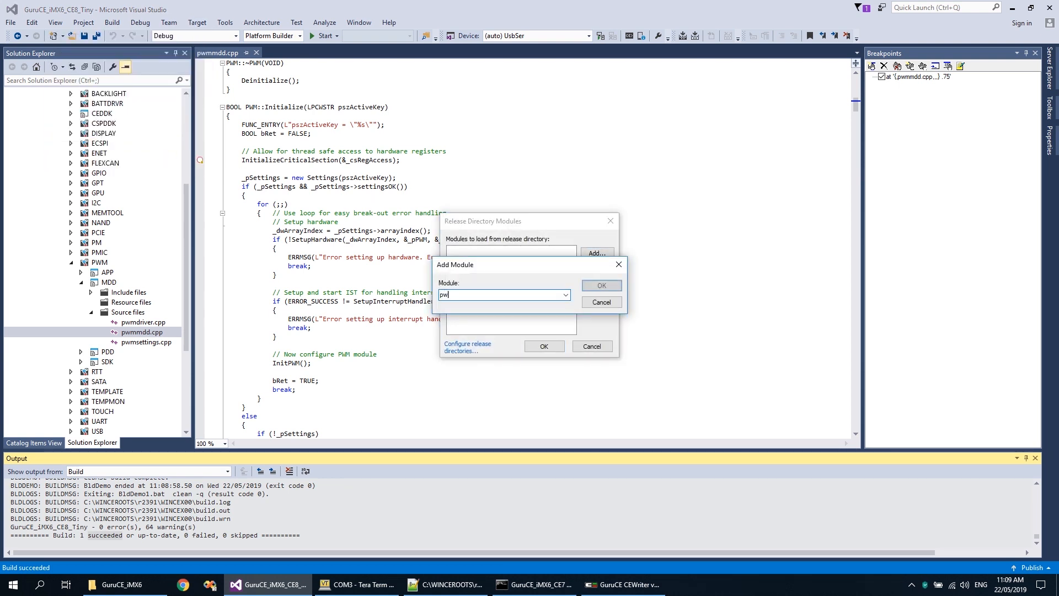
key(Return)
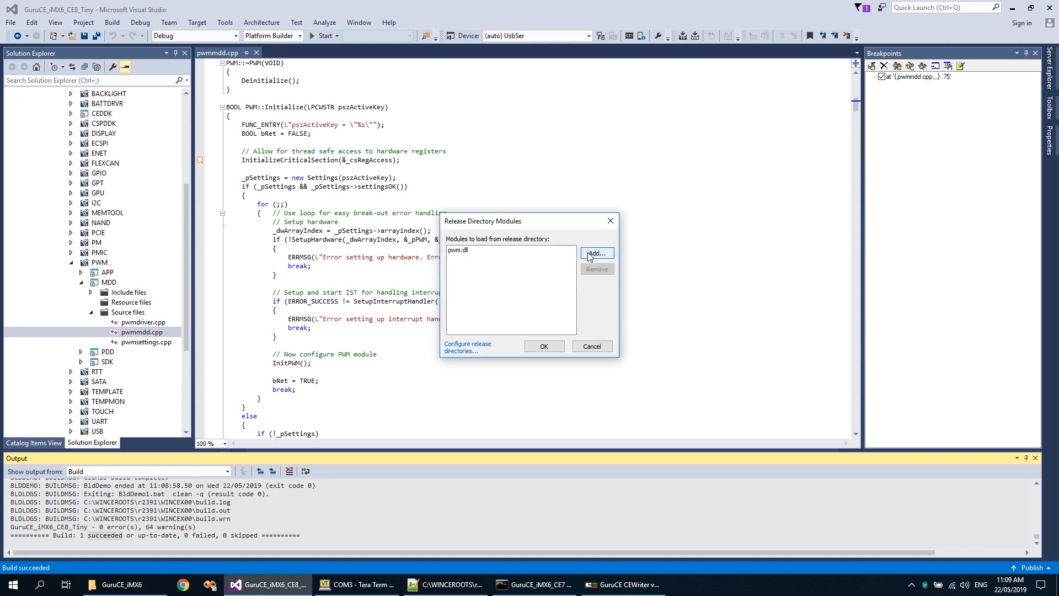
- Add pwmapp.exe and pwmsdk.dll to the modules loaded from the release directory and accept the list
click(589, 254)
key(Down)
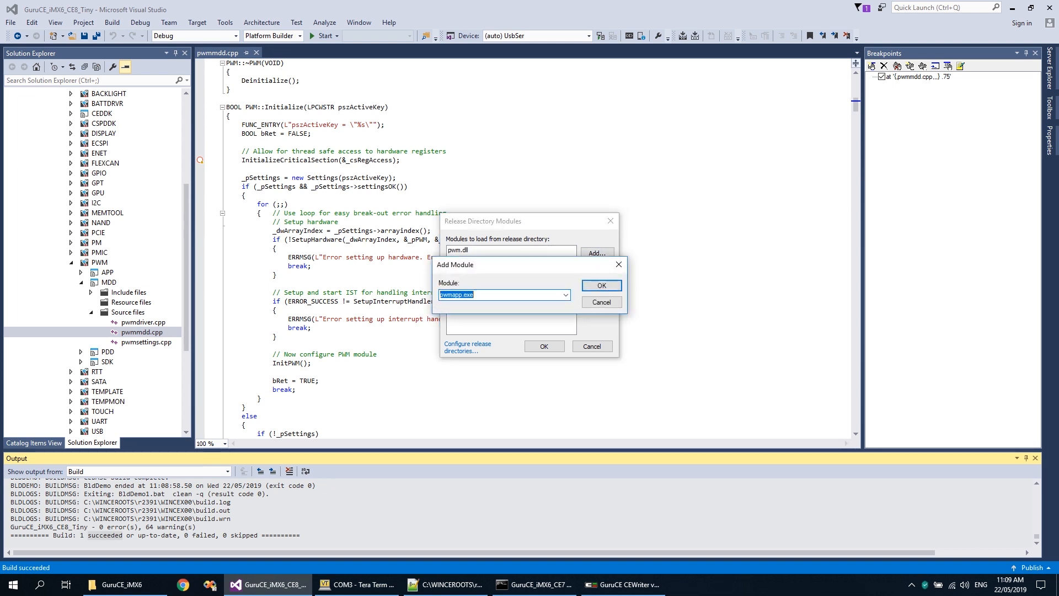
key(Return)
click(590, 257)
text(pwm)
key(Down)
key(Down)
key(Down)
key(Return)
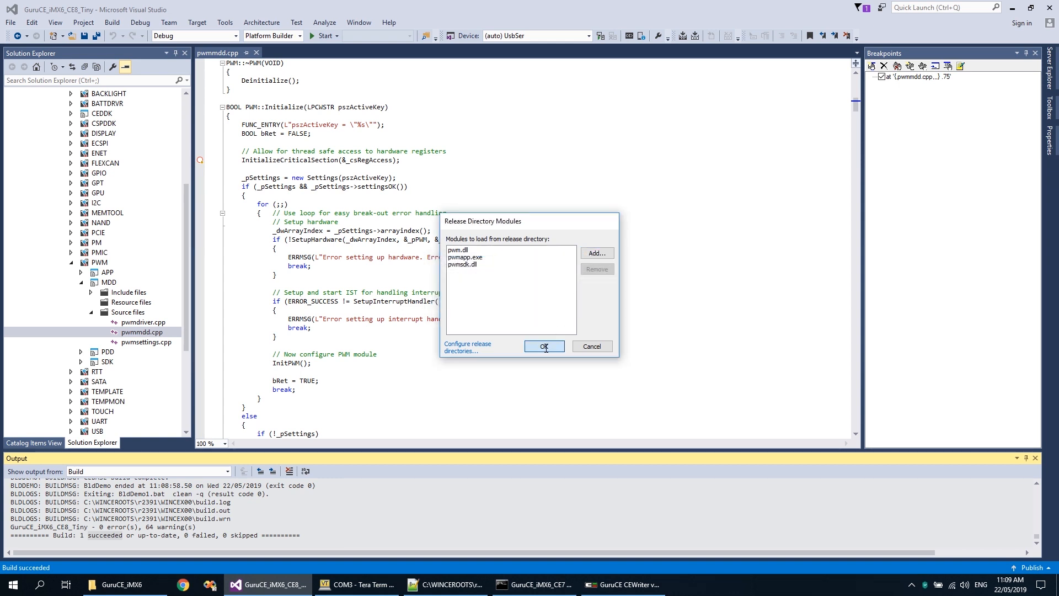
click(543, 345)
- Attach to the target device and start the image download over USB Serial from the bootloader menu in Tera Term
click(599, 35)
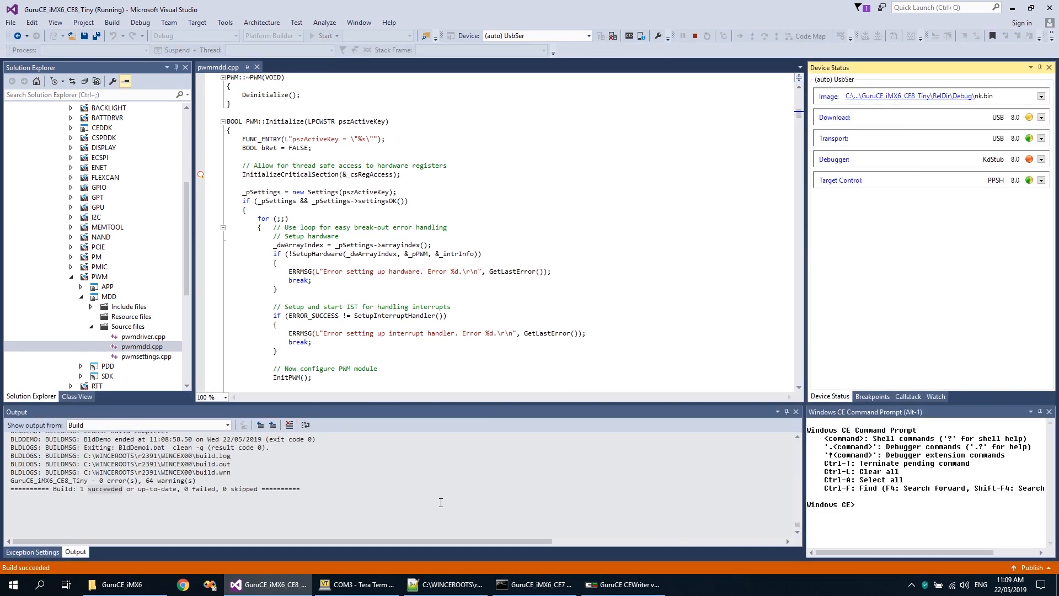
click(387, 586)
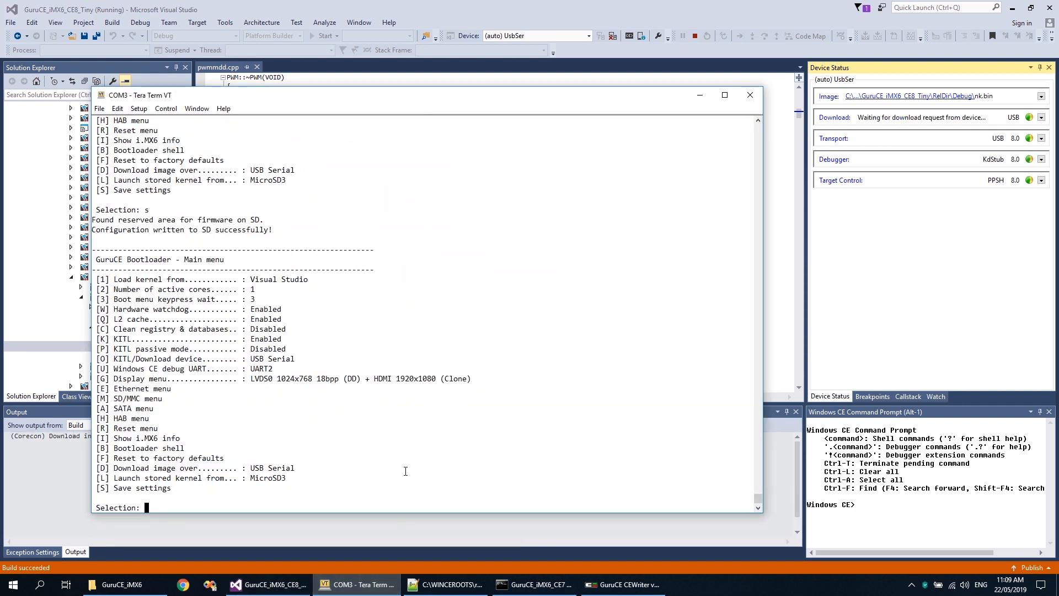
text(d)
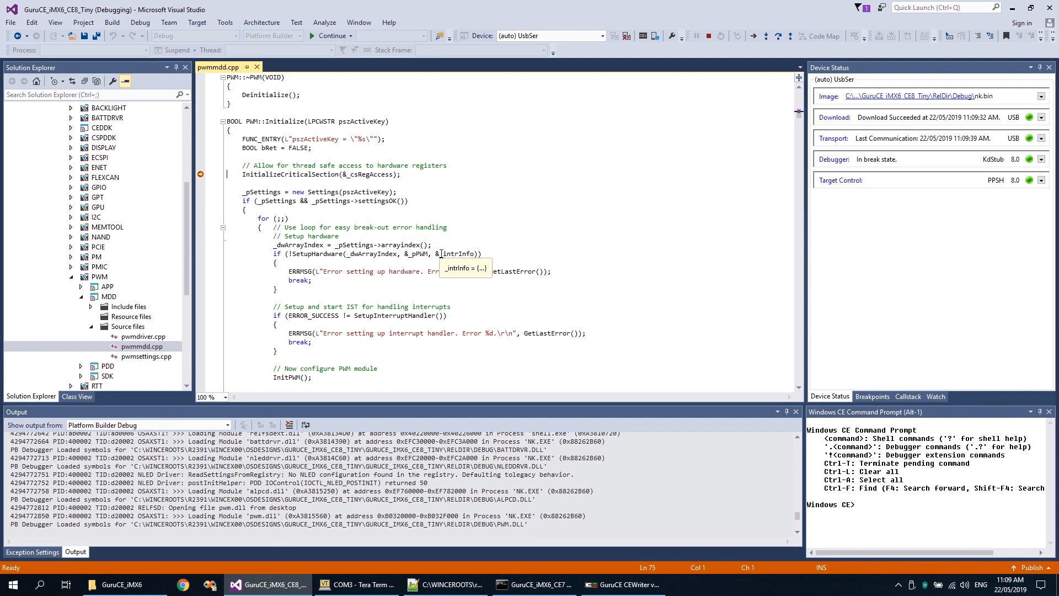
- Add pszActiveKey and _pSettings to the watch list and expand the members of _pSettings
click(935, 397)
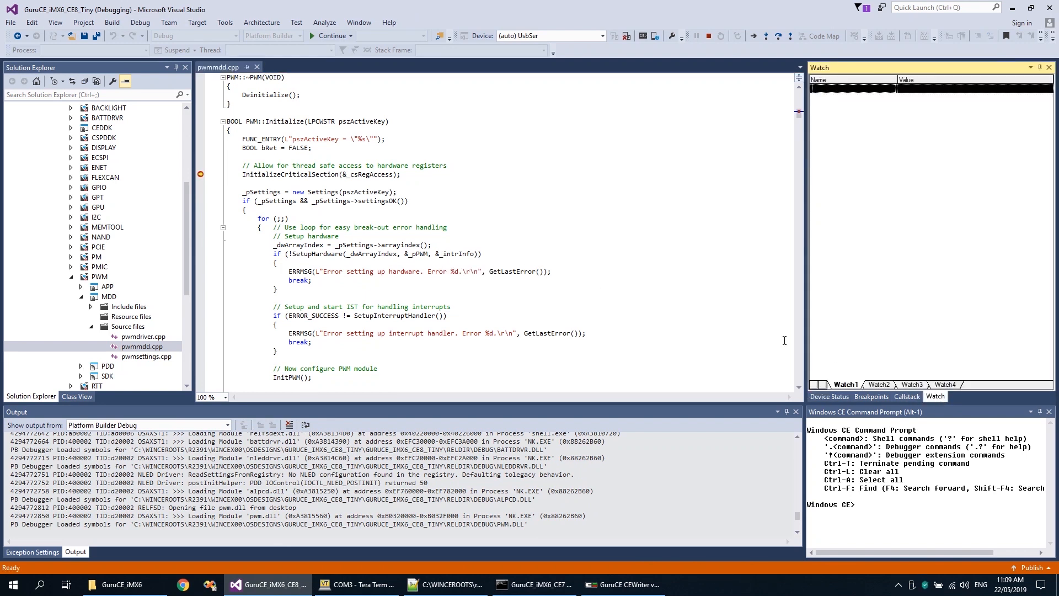
double_click(362, 193)
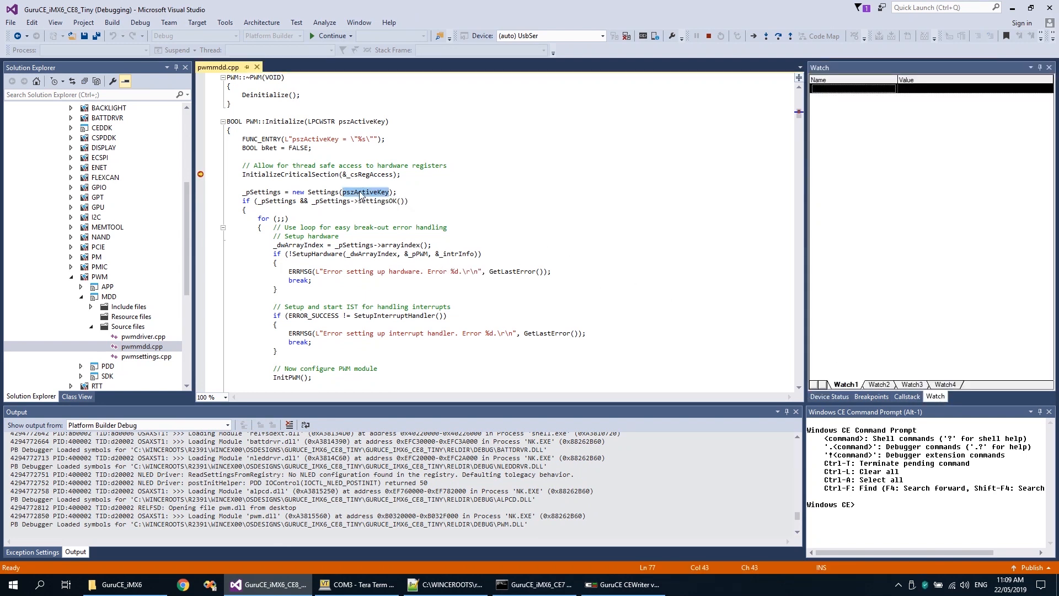
drag(794, 116, 832, 89)
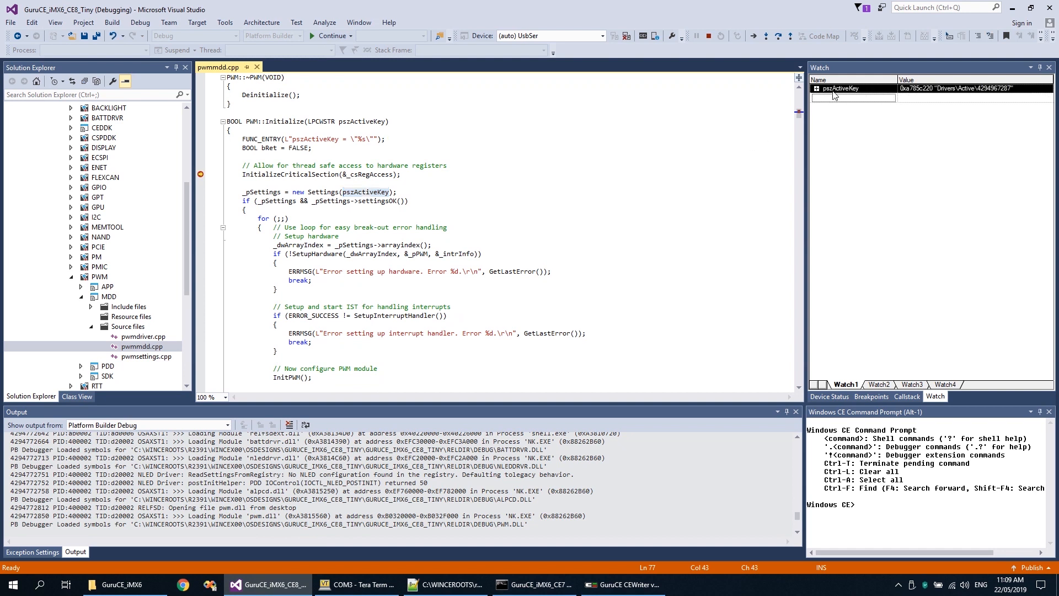
double_click(288, 200)
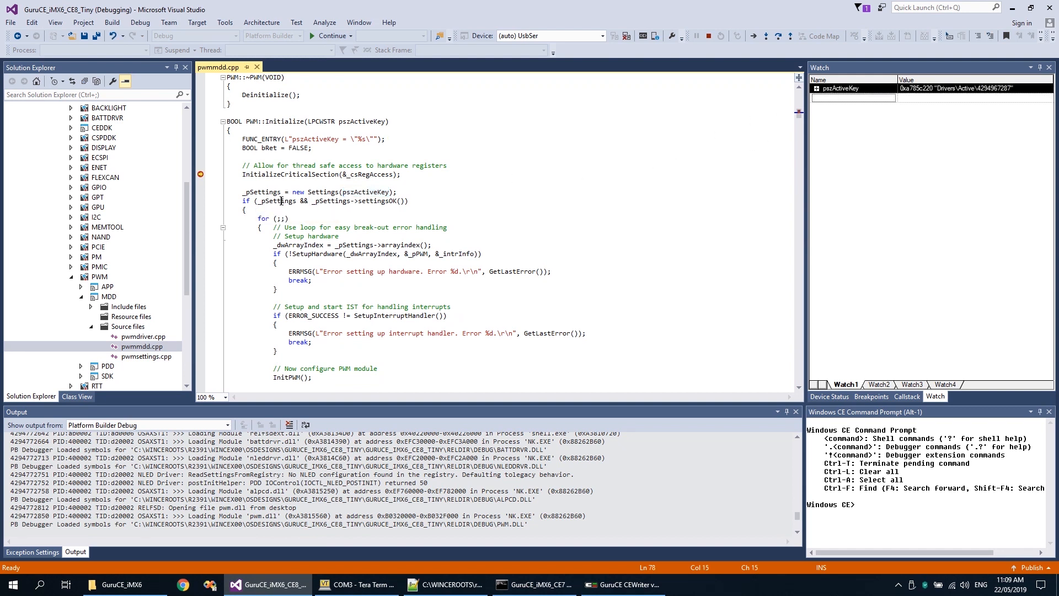
drag(283, 202, 862, 108)
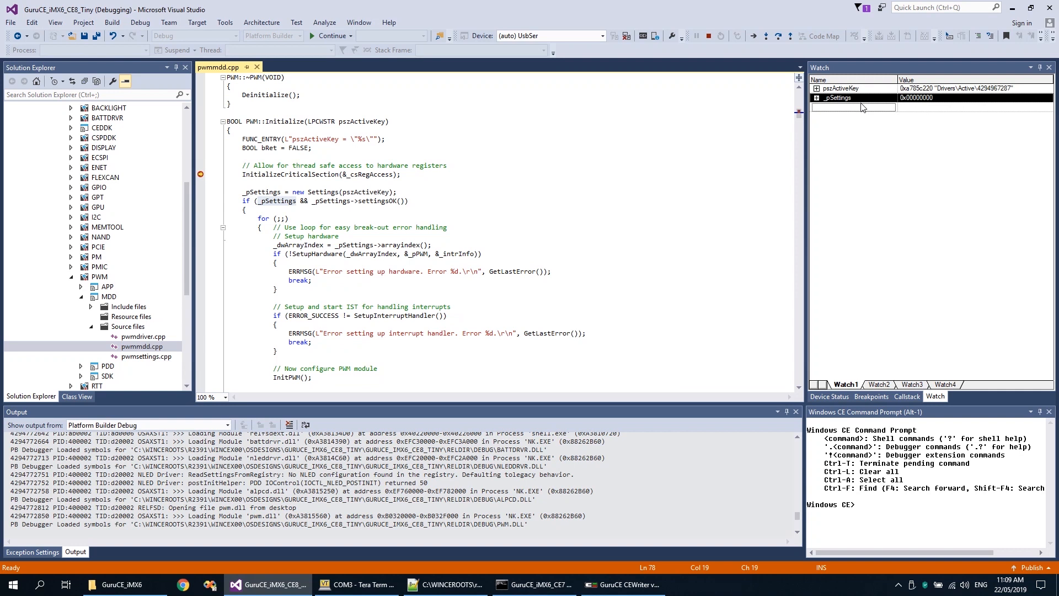
click(817, 98)
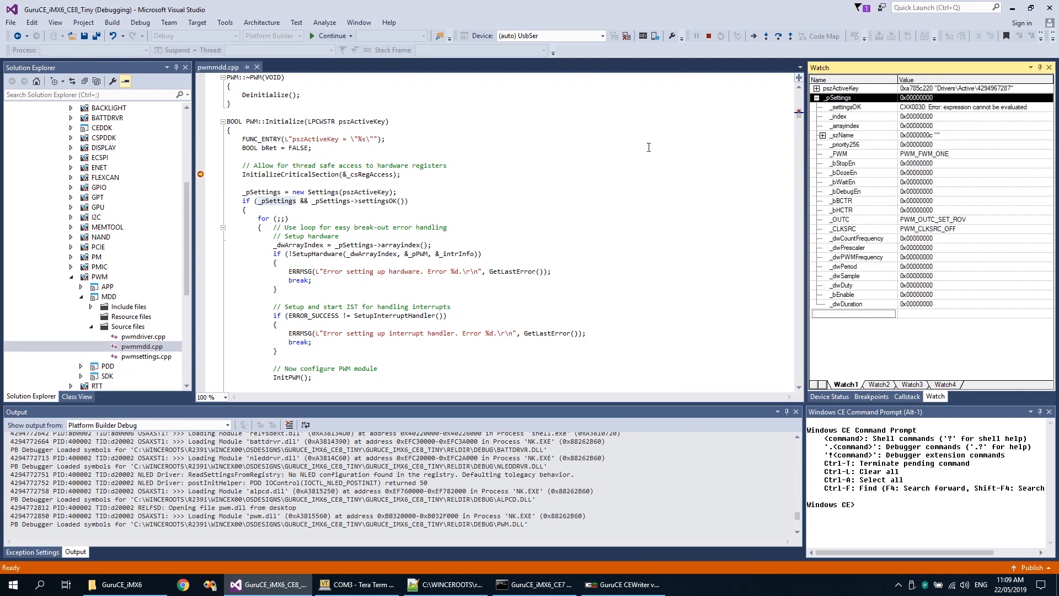
- Step over the lines in PWM::Initialize past the creation of _pSettings, and resume execution
click(429, 178)
key(F10)
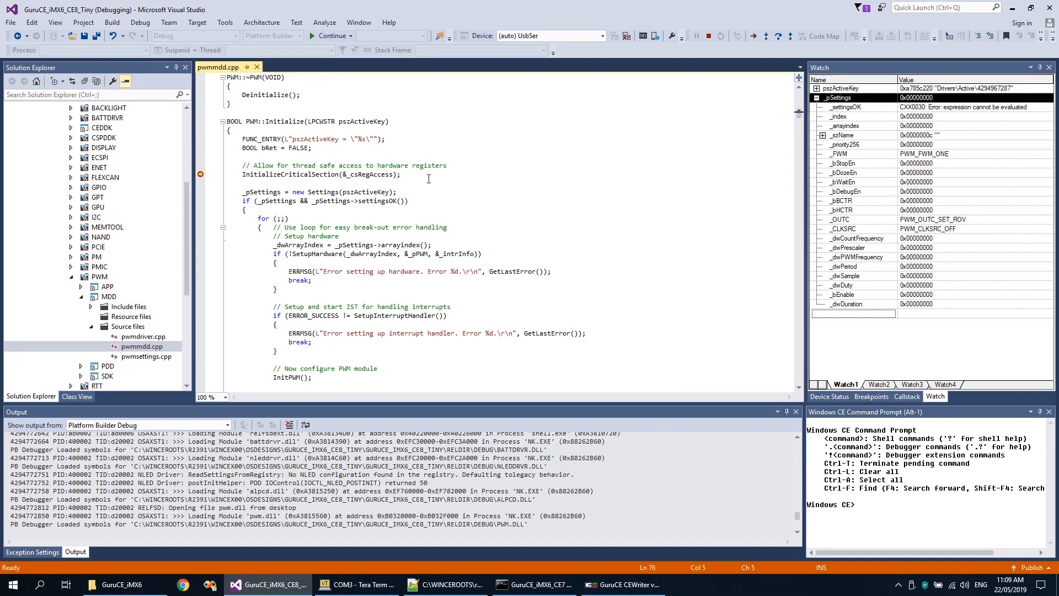
key(F10)
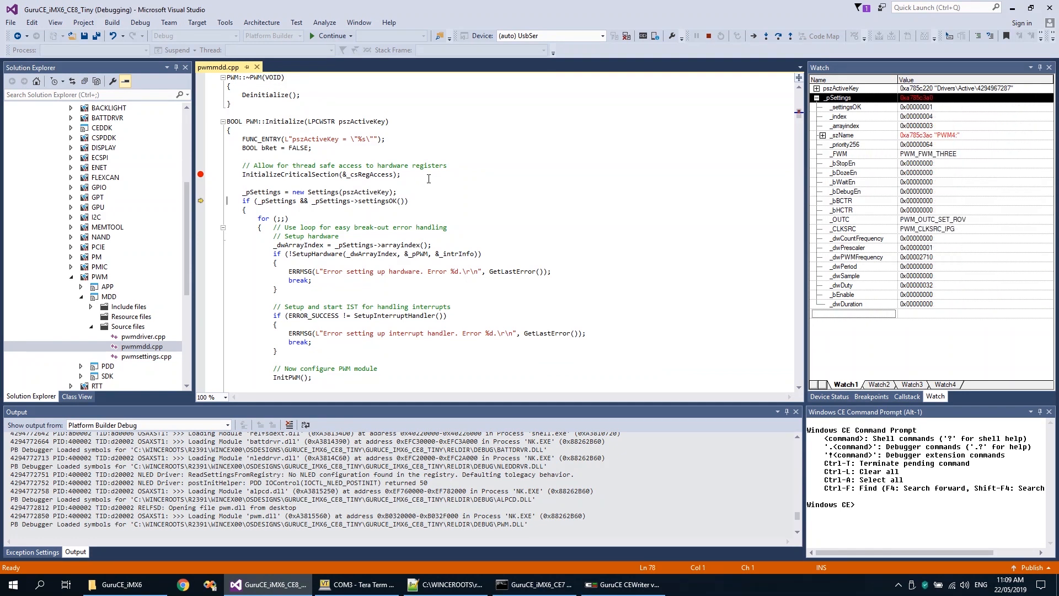
key(F10)
click(333, 36)
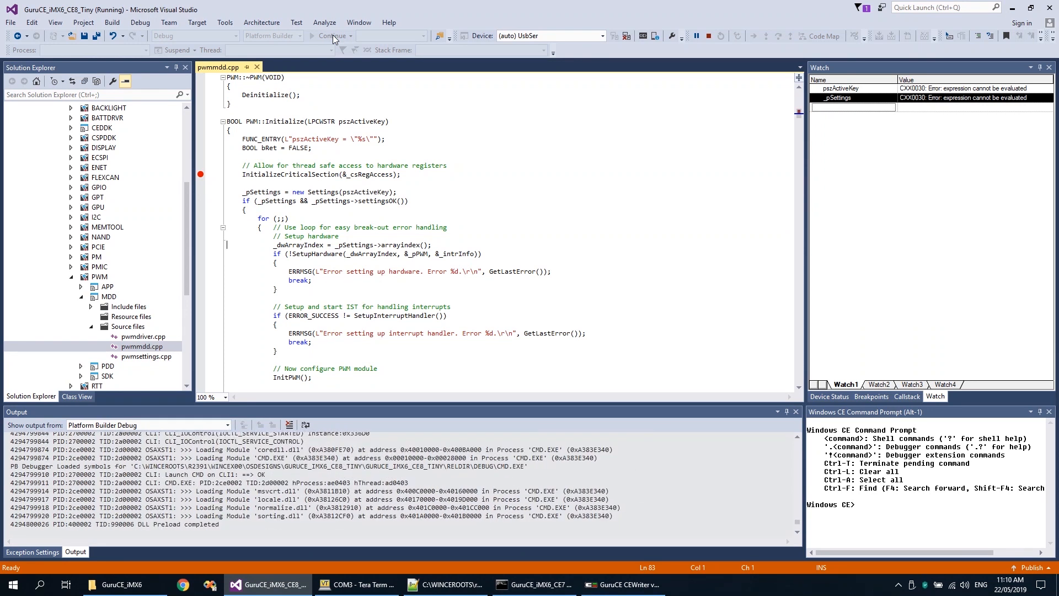
- Unload the PWM4 driver by running "s reloaddrv -u PWM4:" at the Windows CE command prompt
click(881, 494)
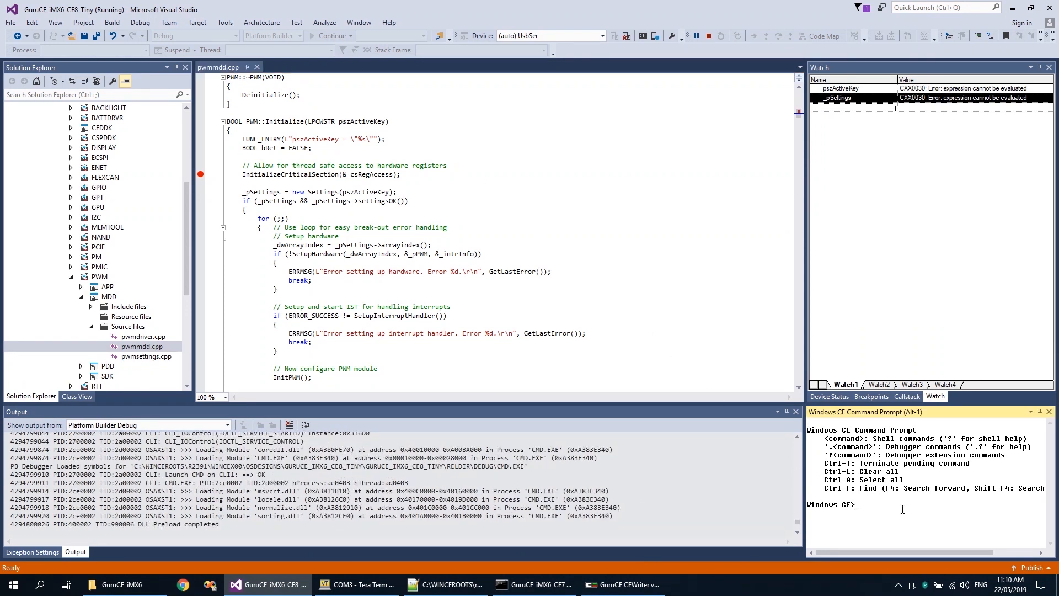
text(s reloaddrv -u PWM4:)
key(Return)
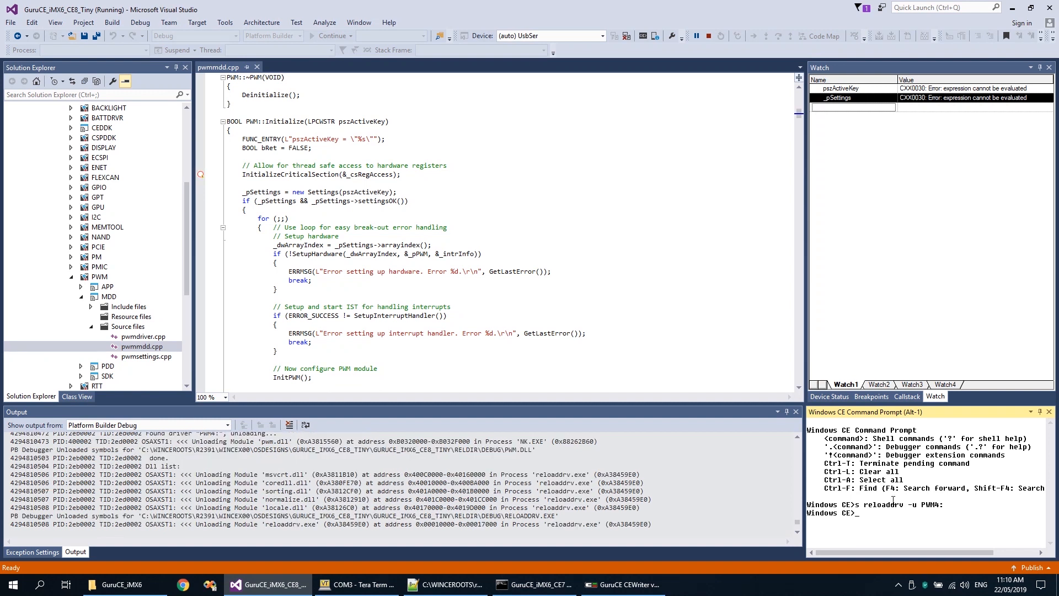
- Insert ERRMSG(L"Hello World!!\r\n"); below the InitializeCriticalSection line in pwmmdd.cpp and save the file
click(411, 175)
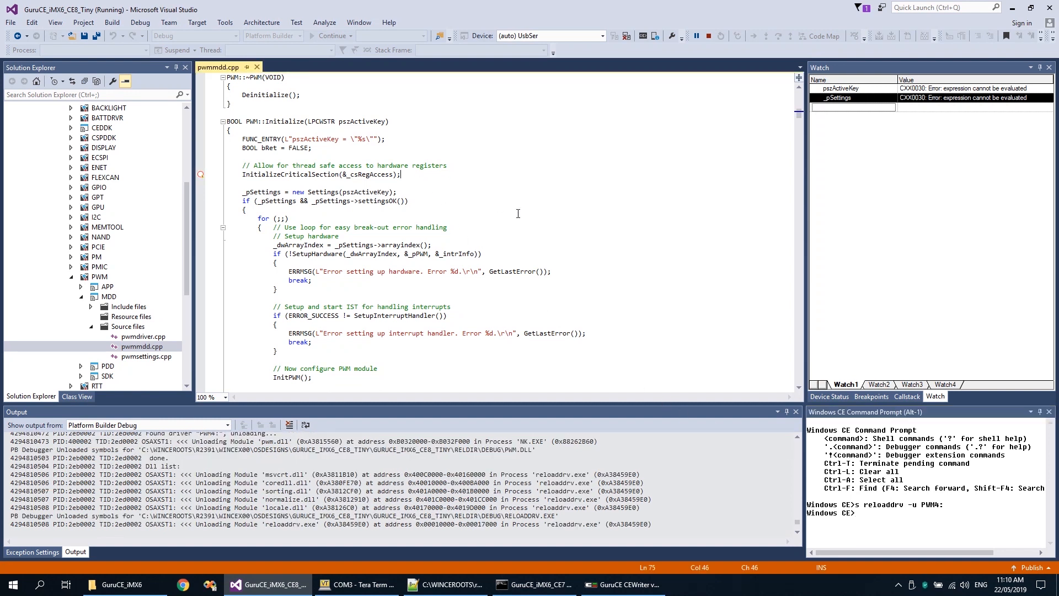
key(Return)
key(Return)
text(ERRMS)
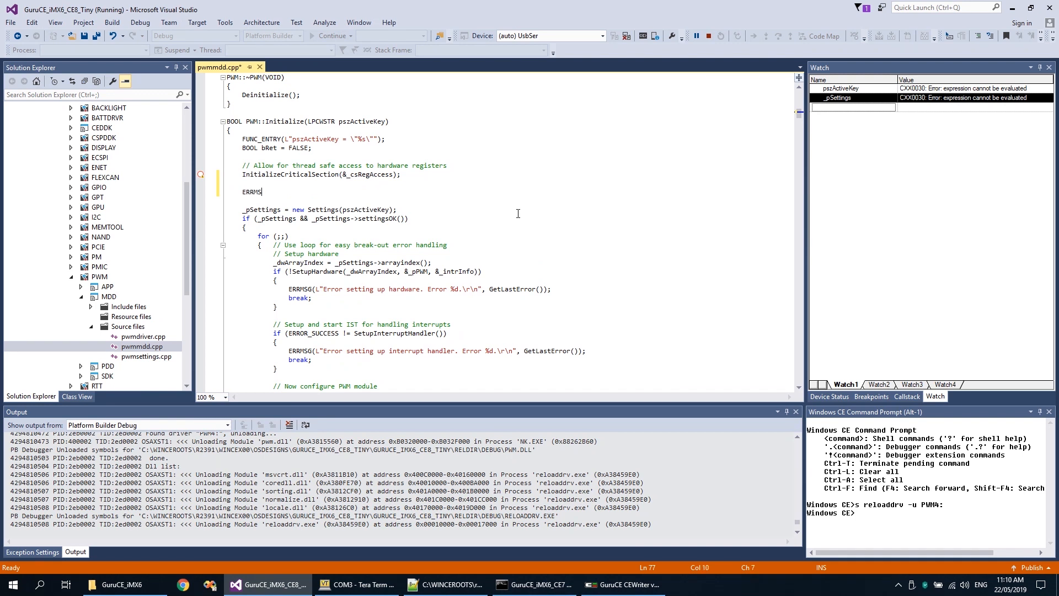
text(G(L"Hello World!!\r\n");)
key(ctrl+s)
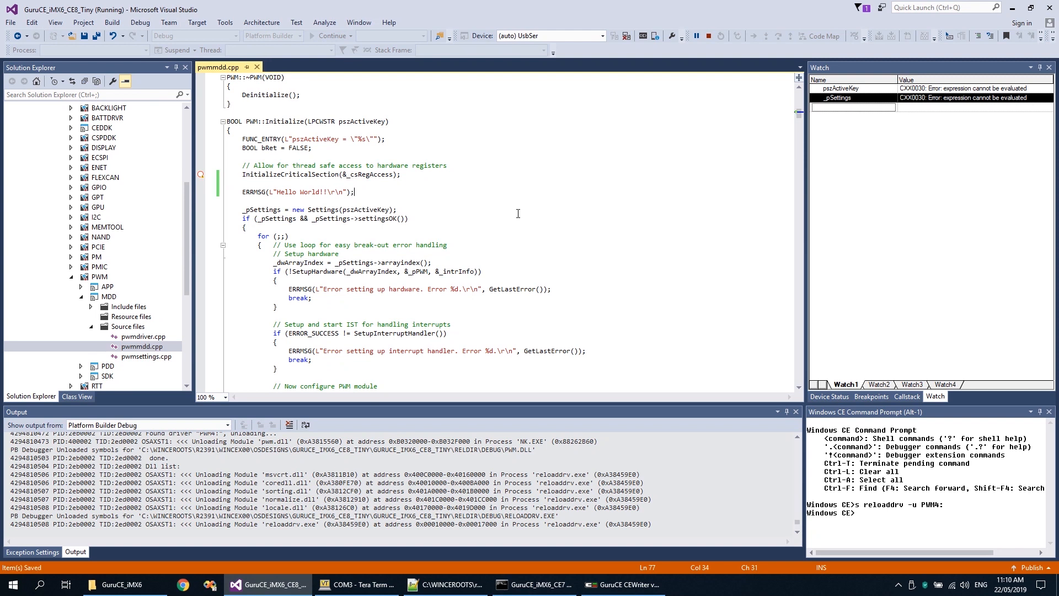
- Build the PWM driver and load it again by running "s reloaddrv PWM4:" at the Windows CE command prompt
right_click(101, 278)
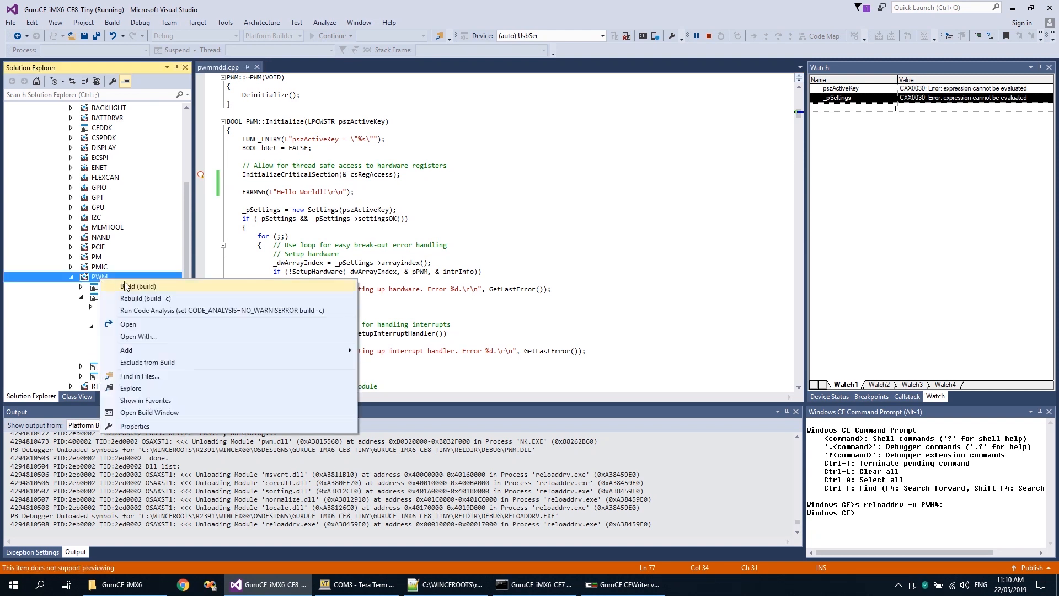
click(127, 286)
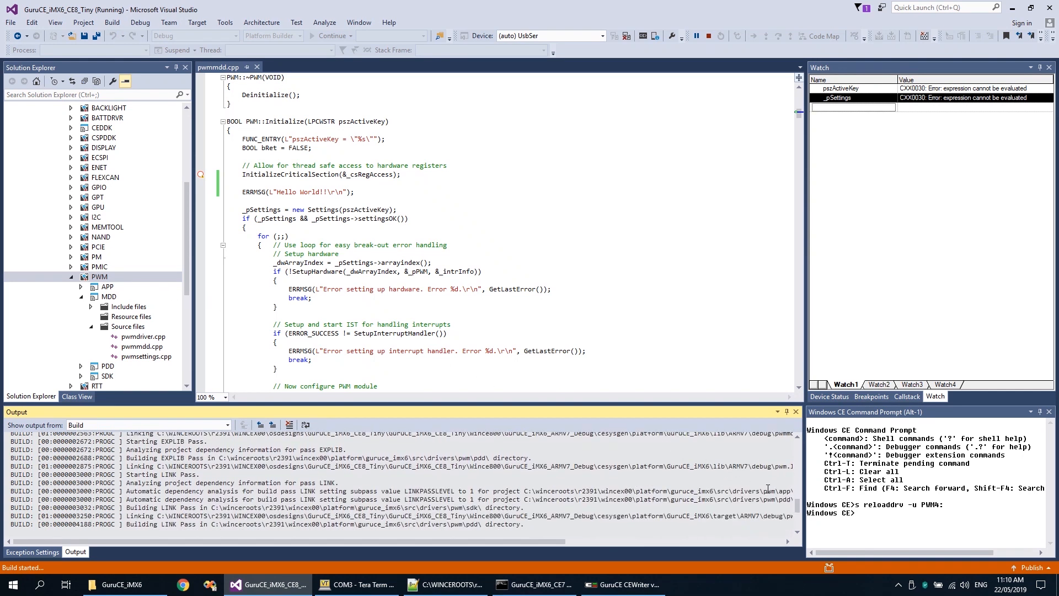
click(874, 518)
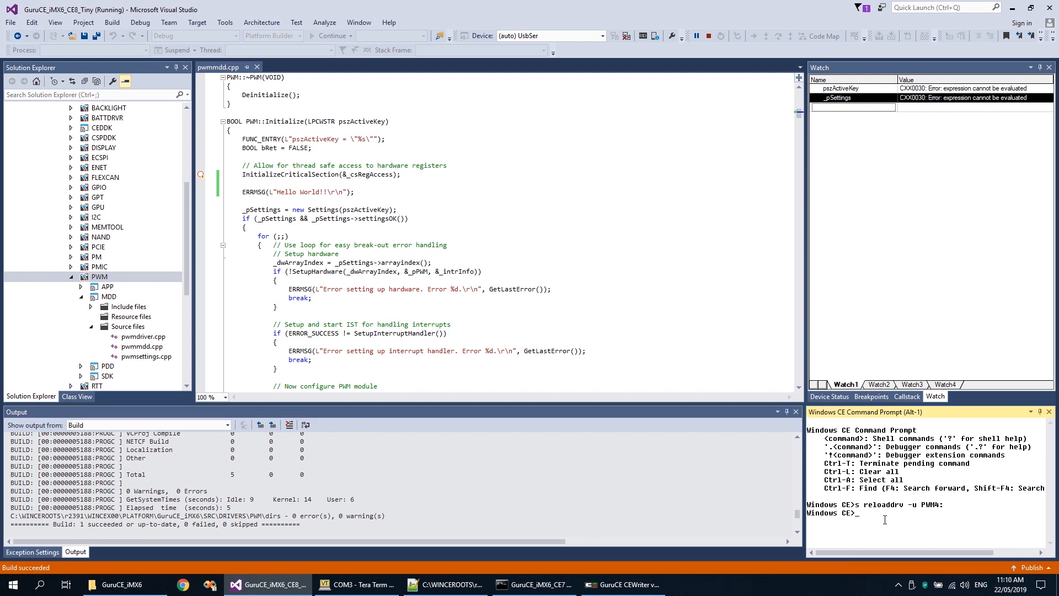
key(Up)
key(BackSpace)
key(BackSpace)
key(BackSpace)
key(Return)
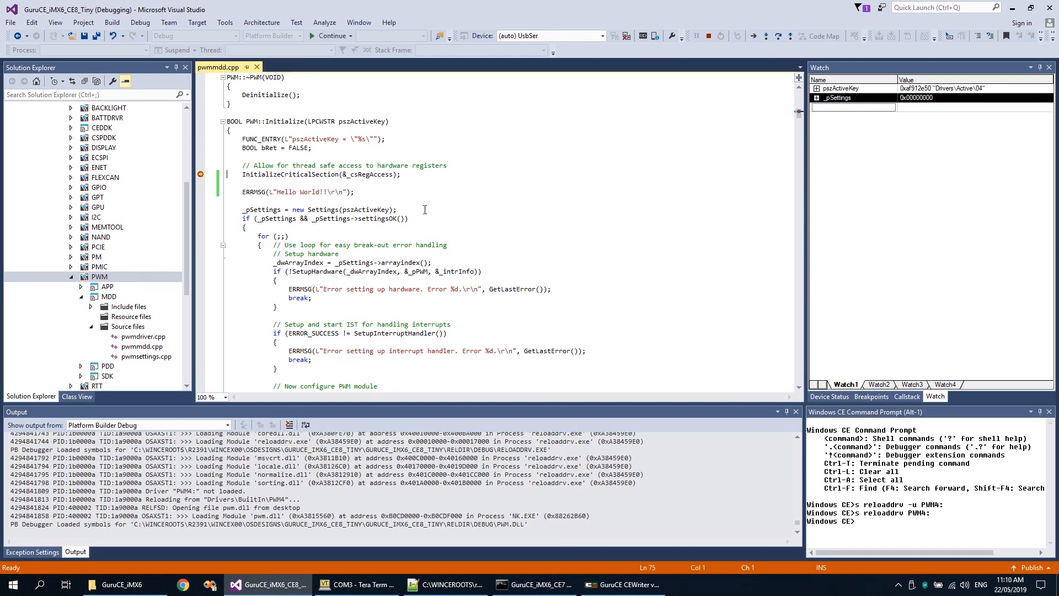
- Step over the new ERRMSG line, highlight its message in the debug output, and resume execution
click(379, 174)
key(F10)
key(F10)
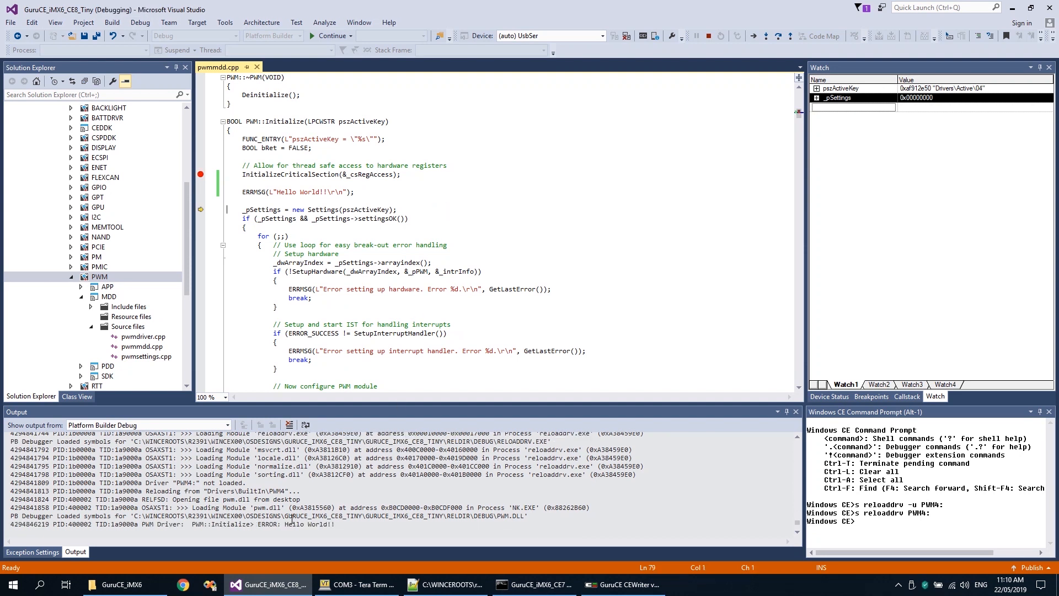
drag(284, 525, 345, 524)
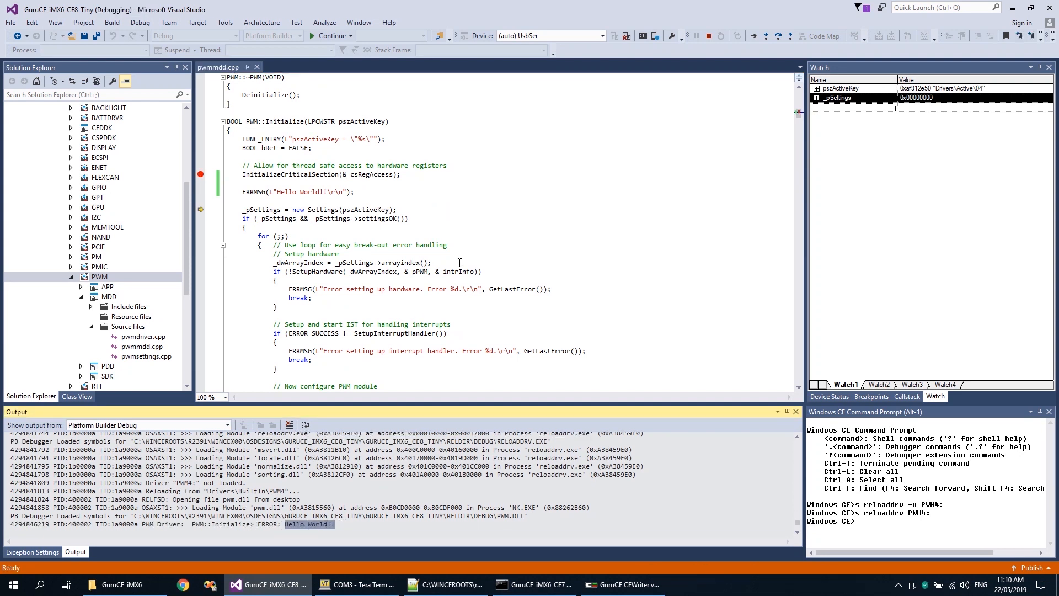
click(456, 255)
click(329, 36)
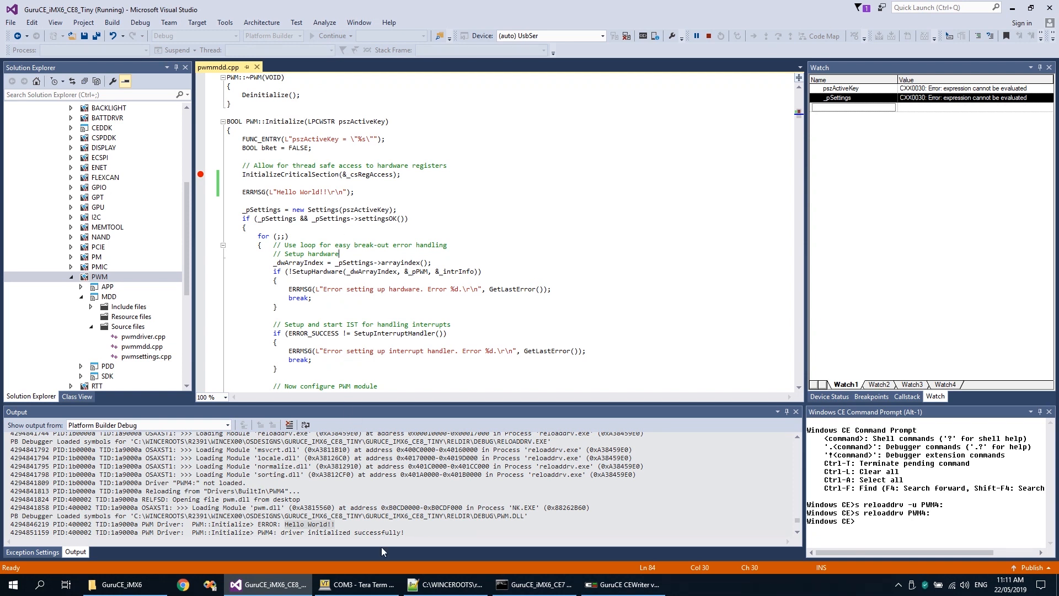
- Switch to the Tera Term COM3 console and list the device's root directory with the "dir" command
click(375, 590)
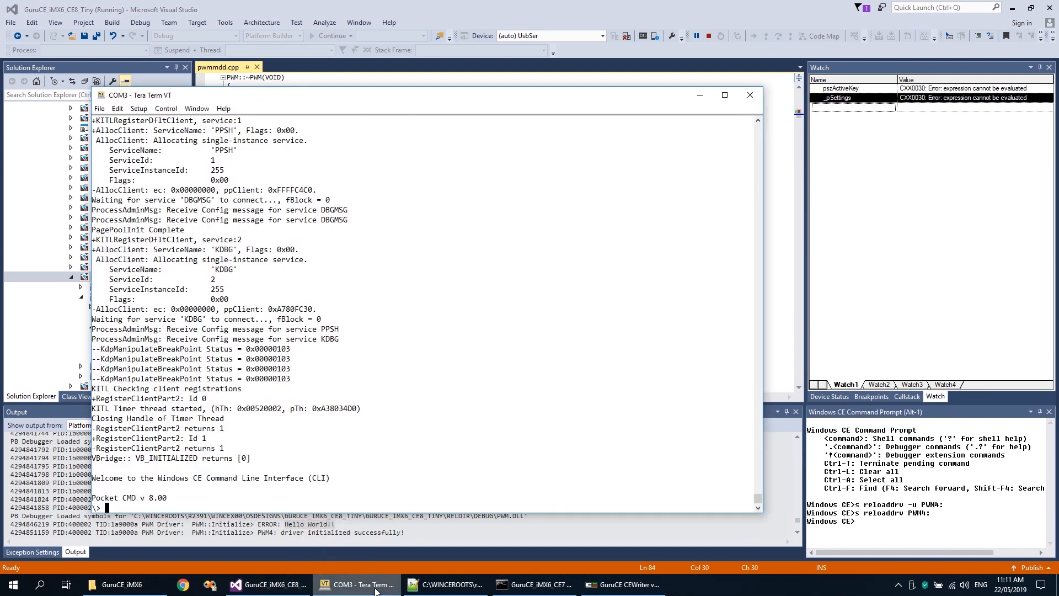
text(dir)
key(Return)
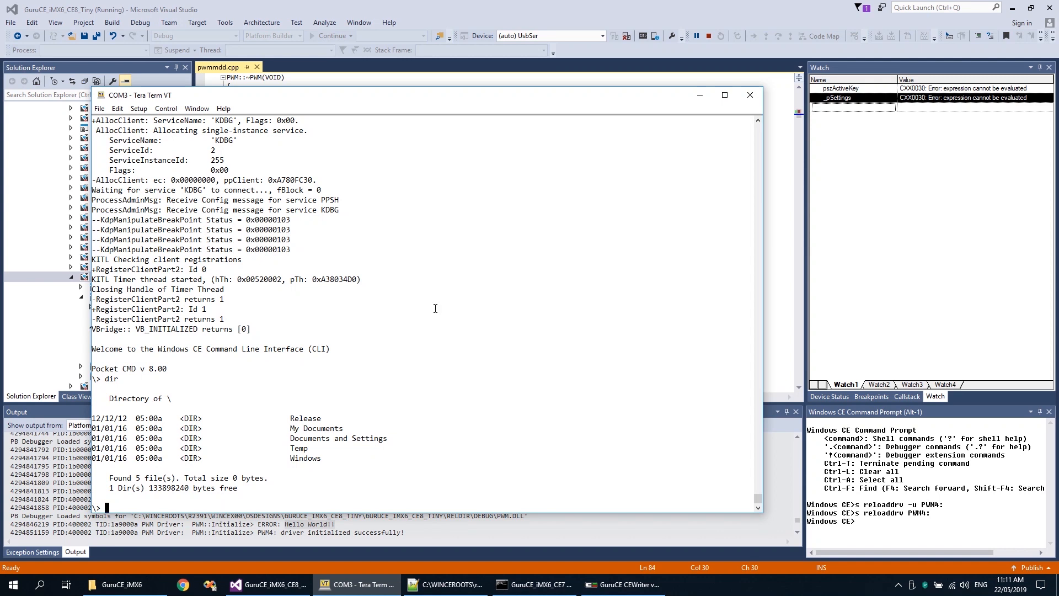
- Return to Visual Studio, detach from the UsbSer target device, and close Visual Studio
click(625, 36)
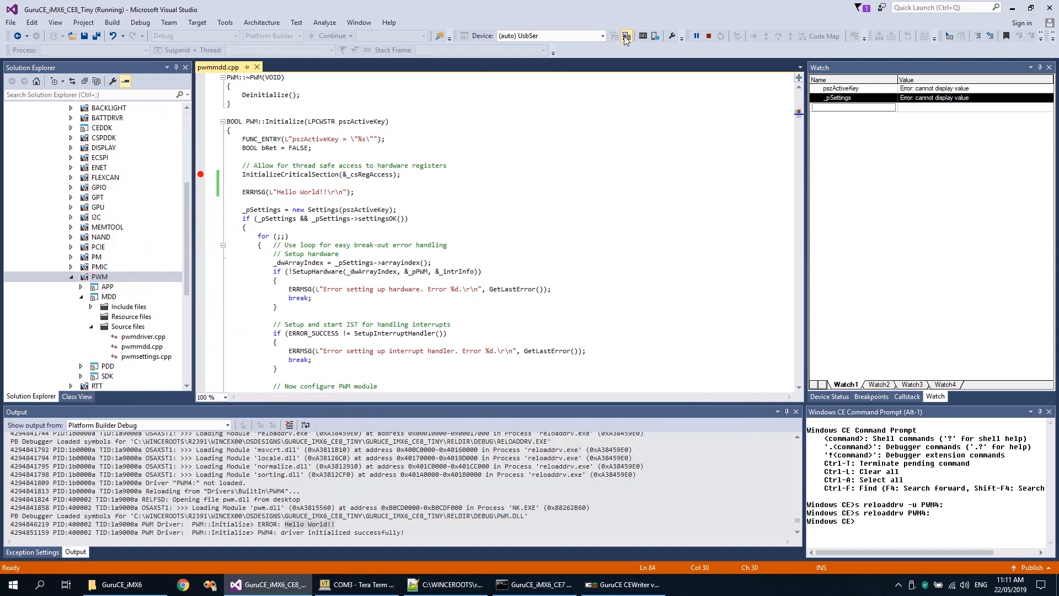
click(624, 35)
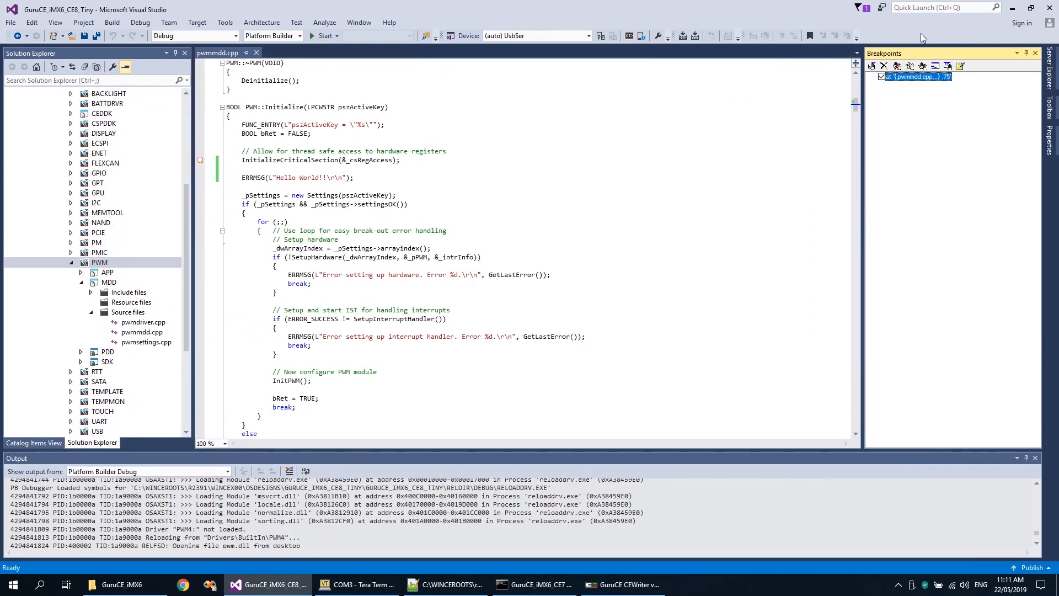
click(1046, 7)
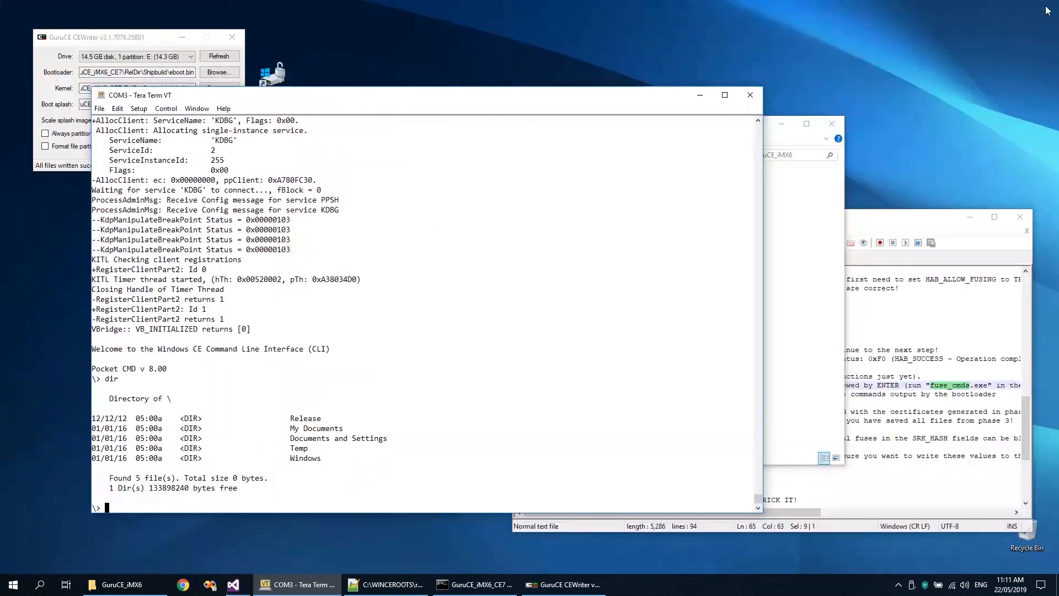
- Close the remaining Tera Term, GuruCE_iMX6 folder, Shipbuild command prompt, text editor and GuruCE CEWriter windows
click(751, 97)
click(831, 123)
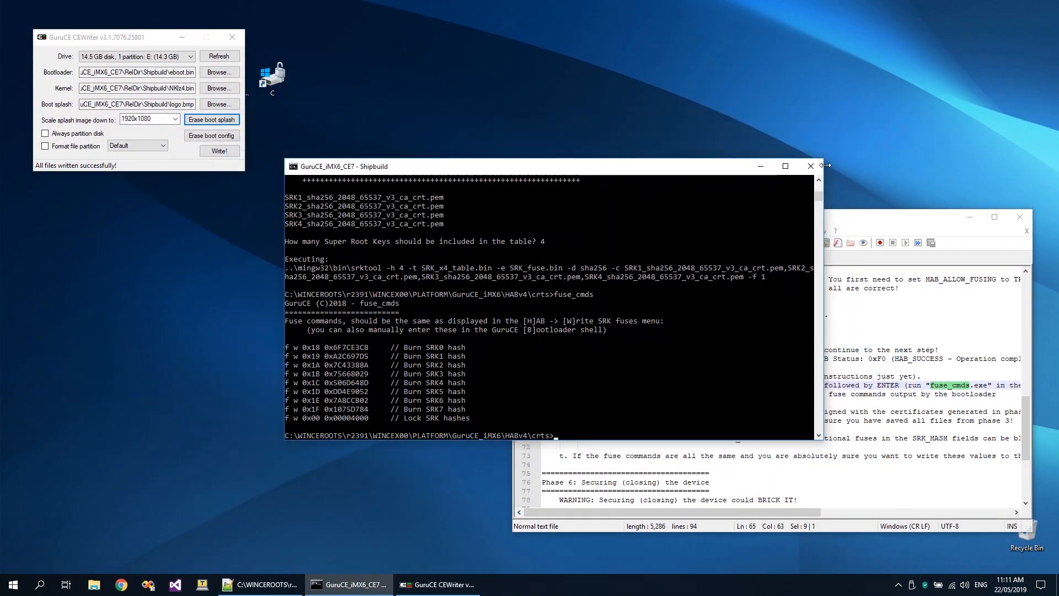
click(826, 165)
click(1020, 217)
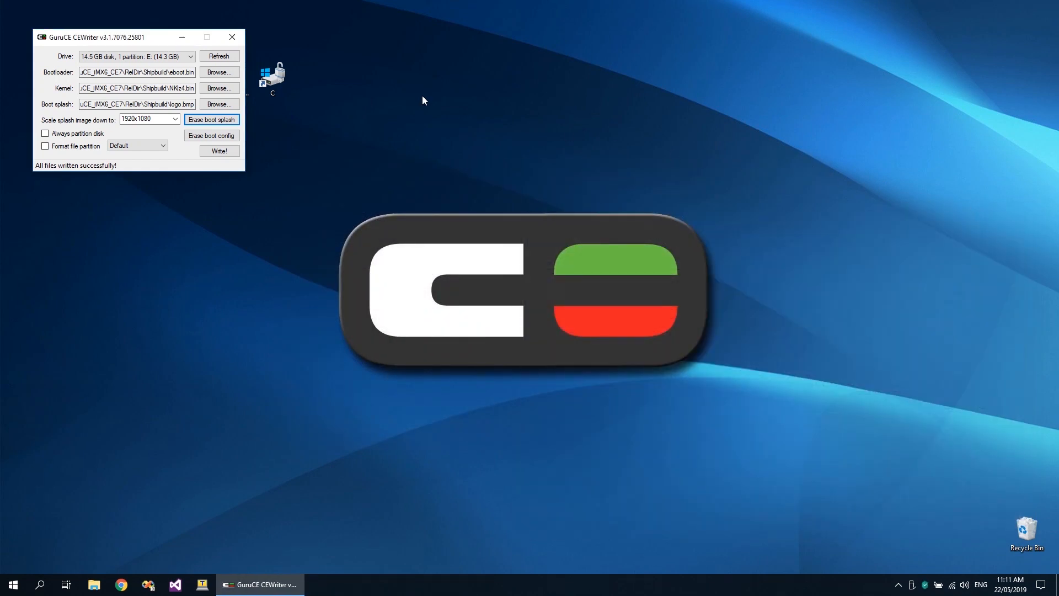
click(233, 38)
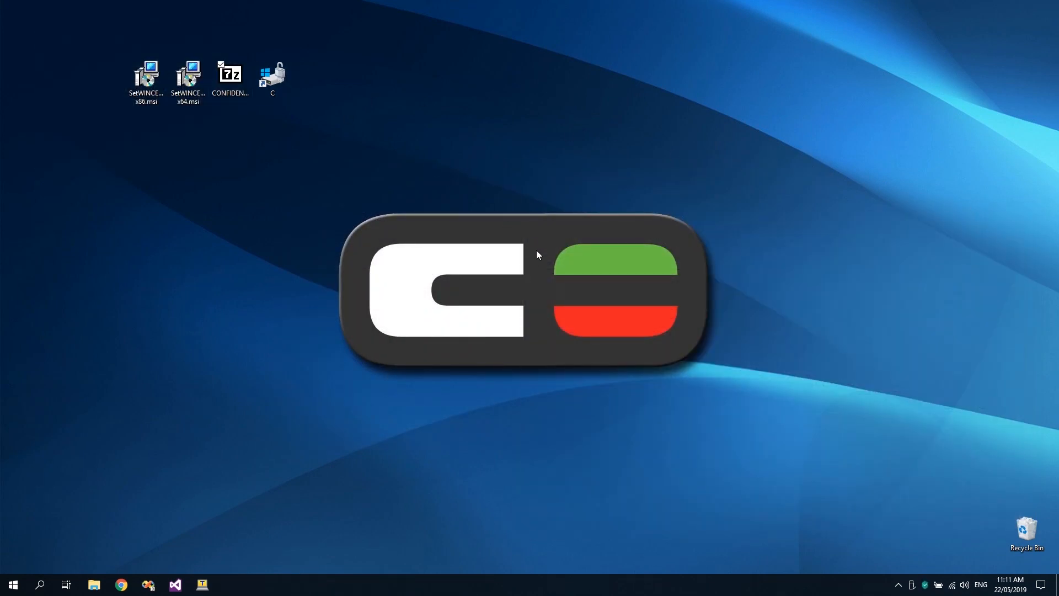